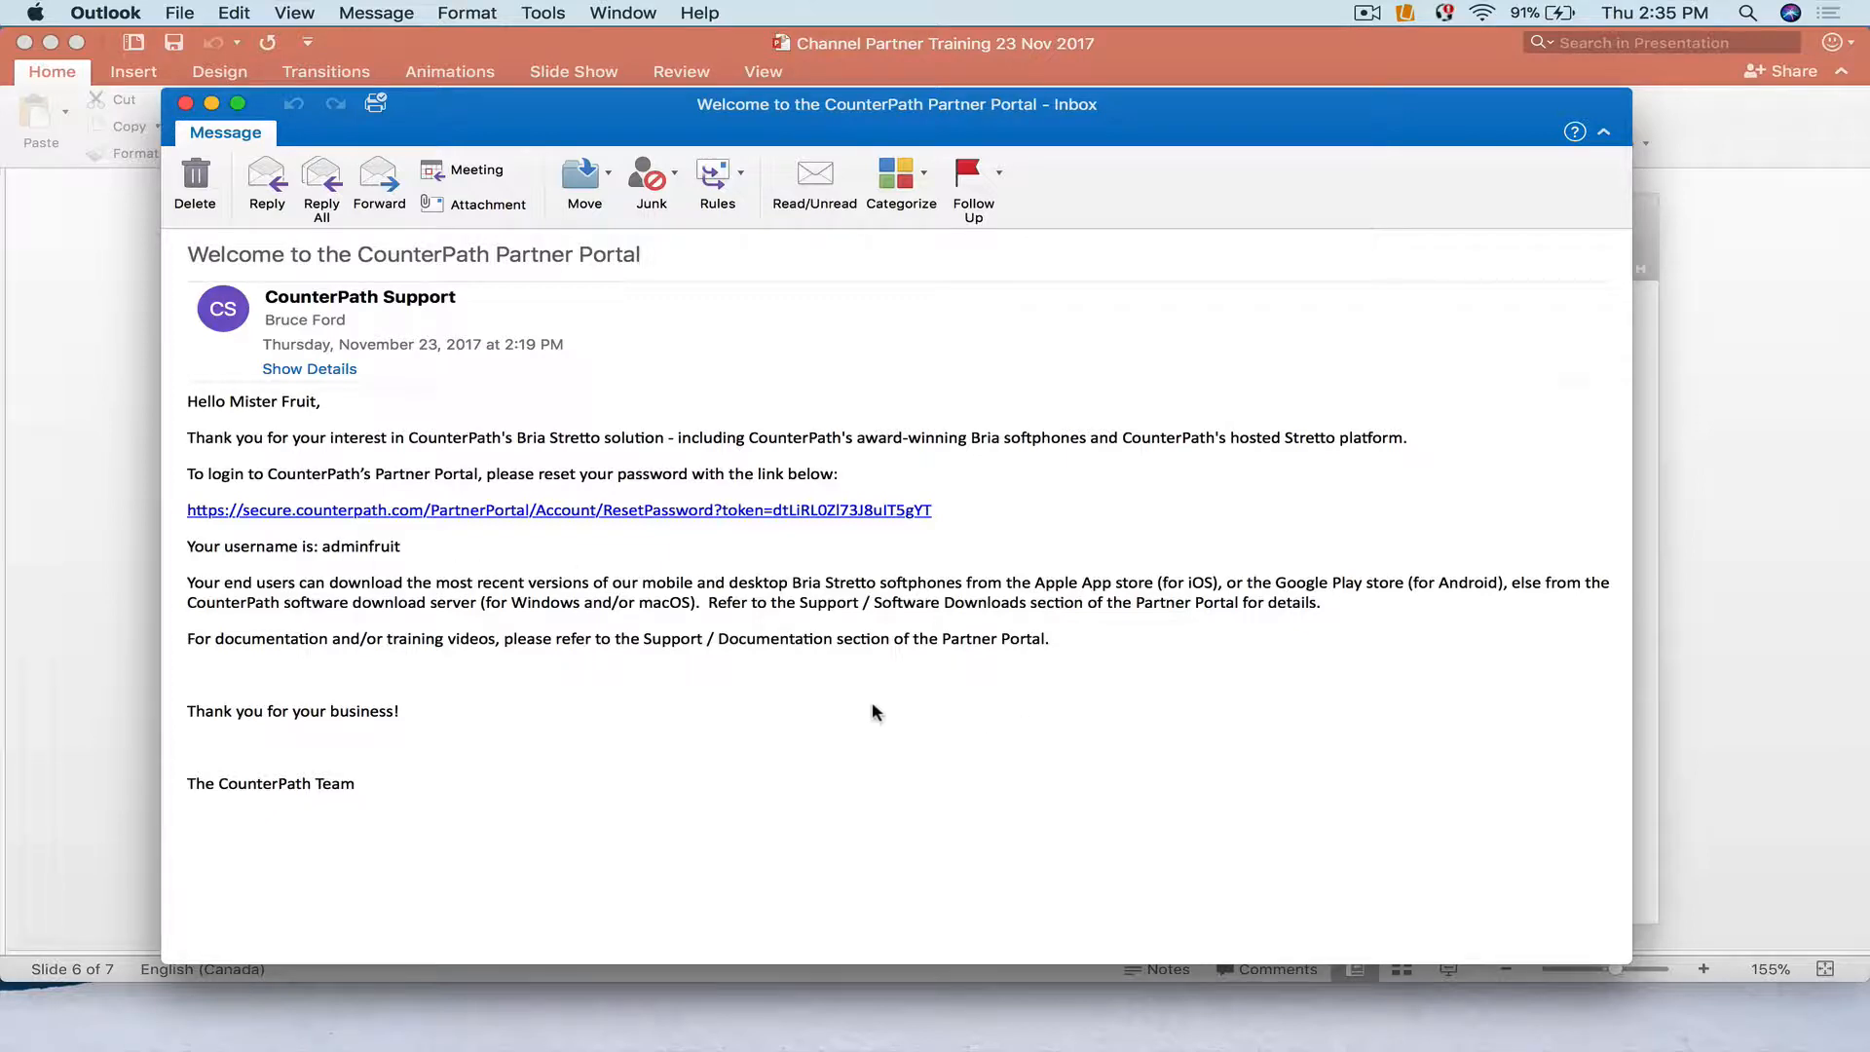
# From the emailed reset link, enter and confirm a new account password and submit it.
pyautogui.click(526, 510)
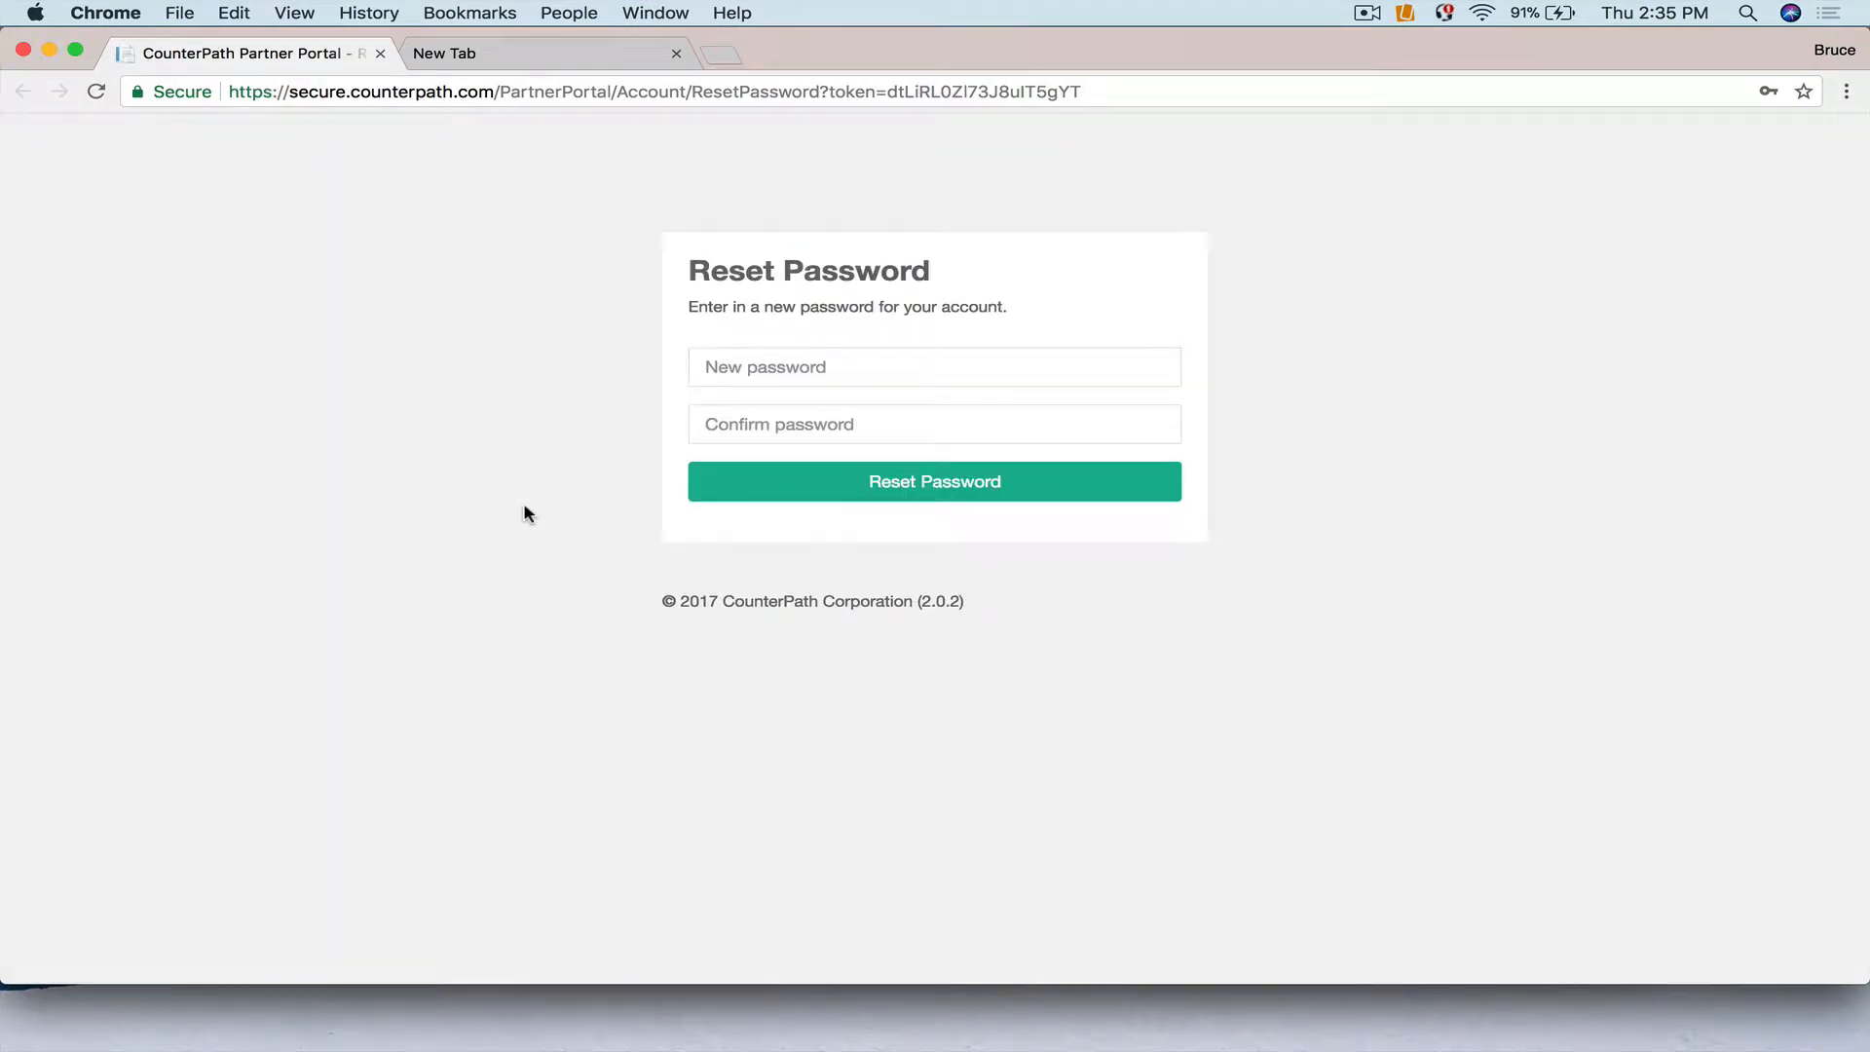
pyautogui.click(758, 368)
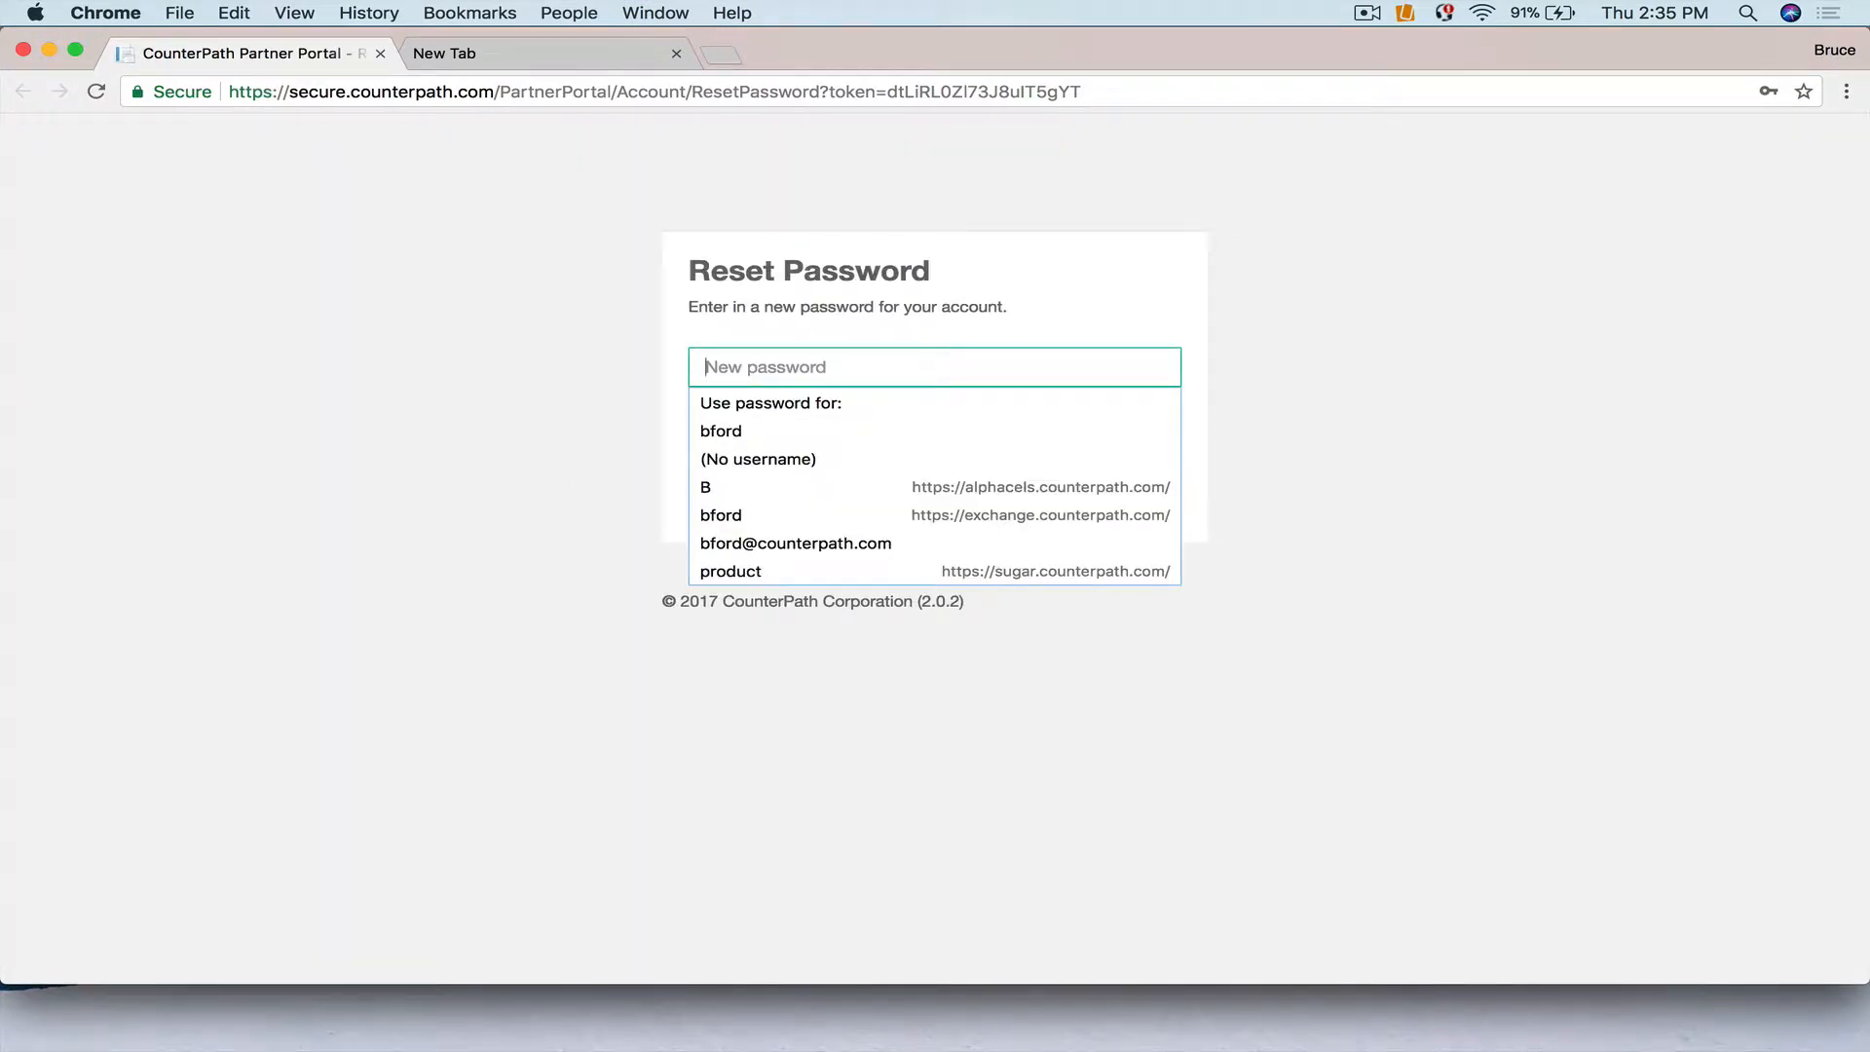
pyautogui.write('p')
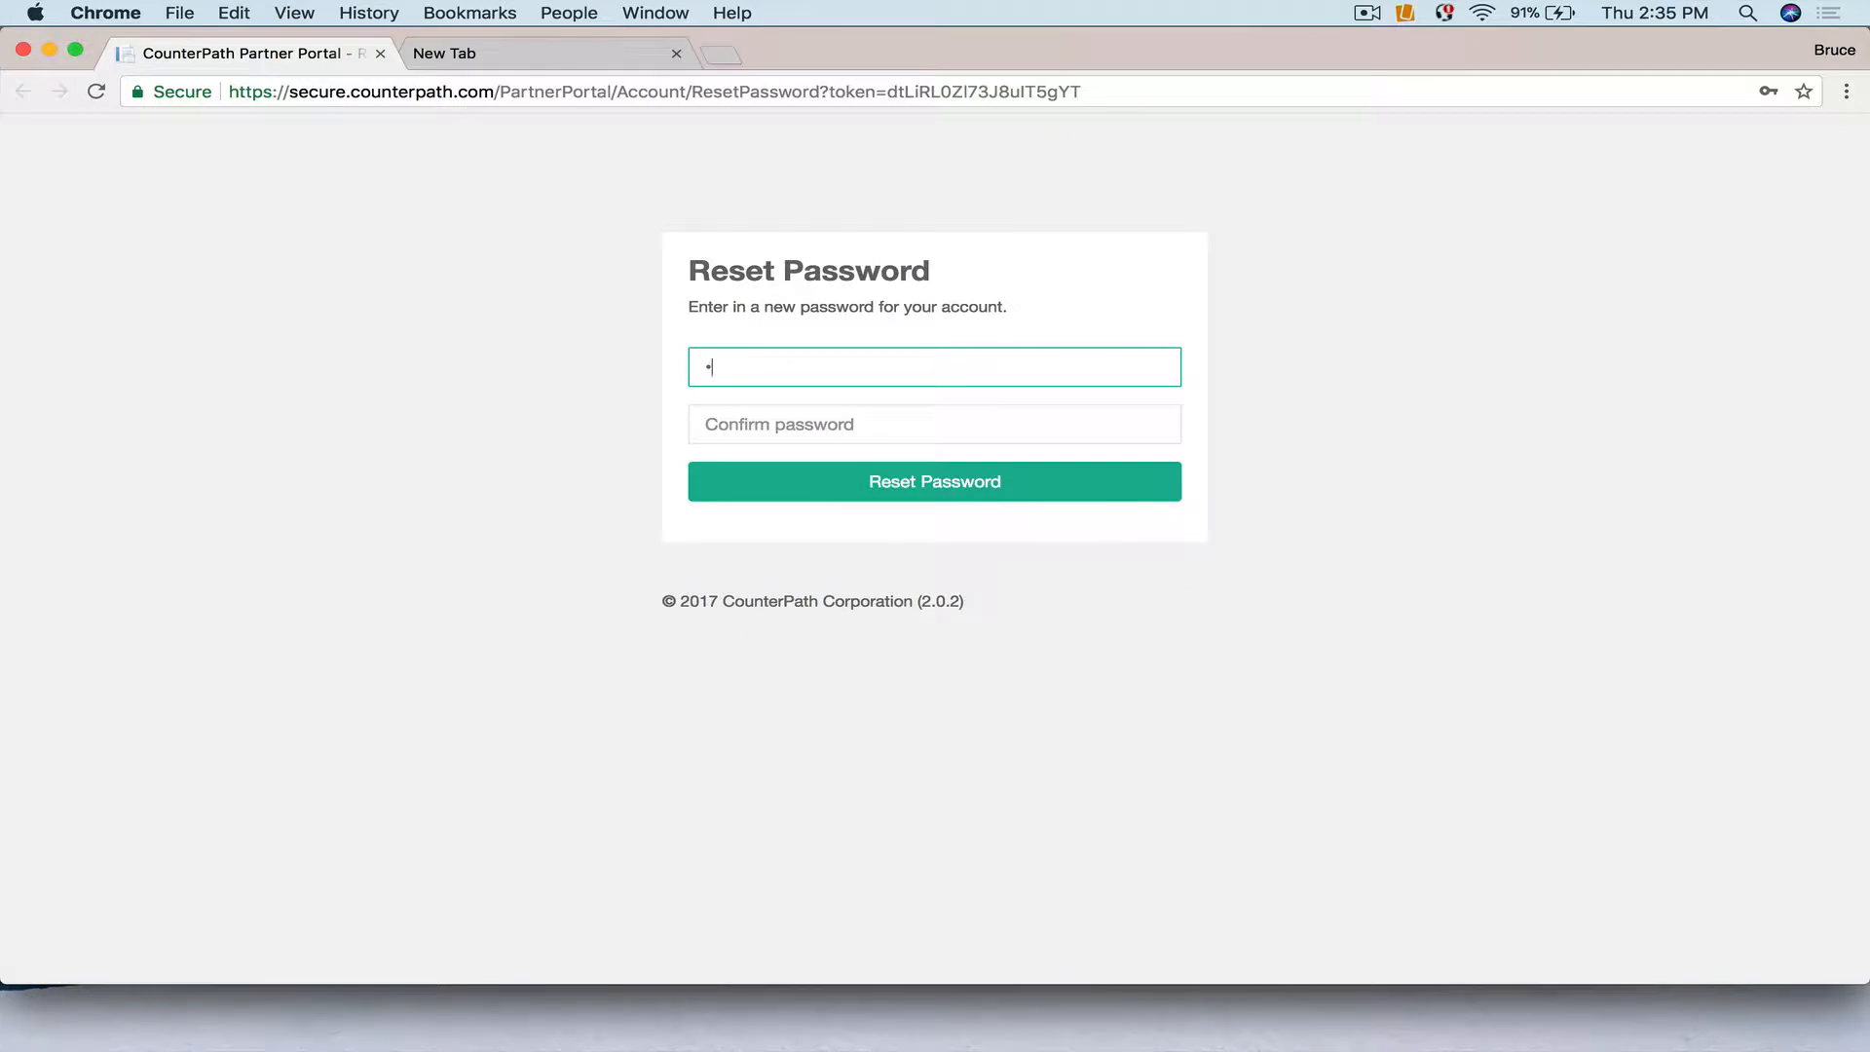
pyautogui.press('BackSpace')
pyautogui.write('p')
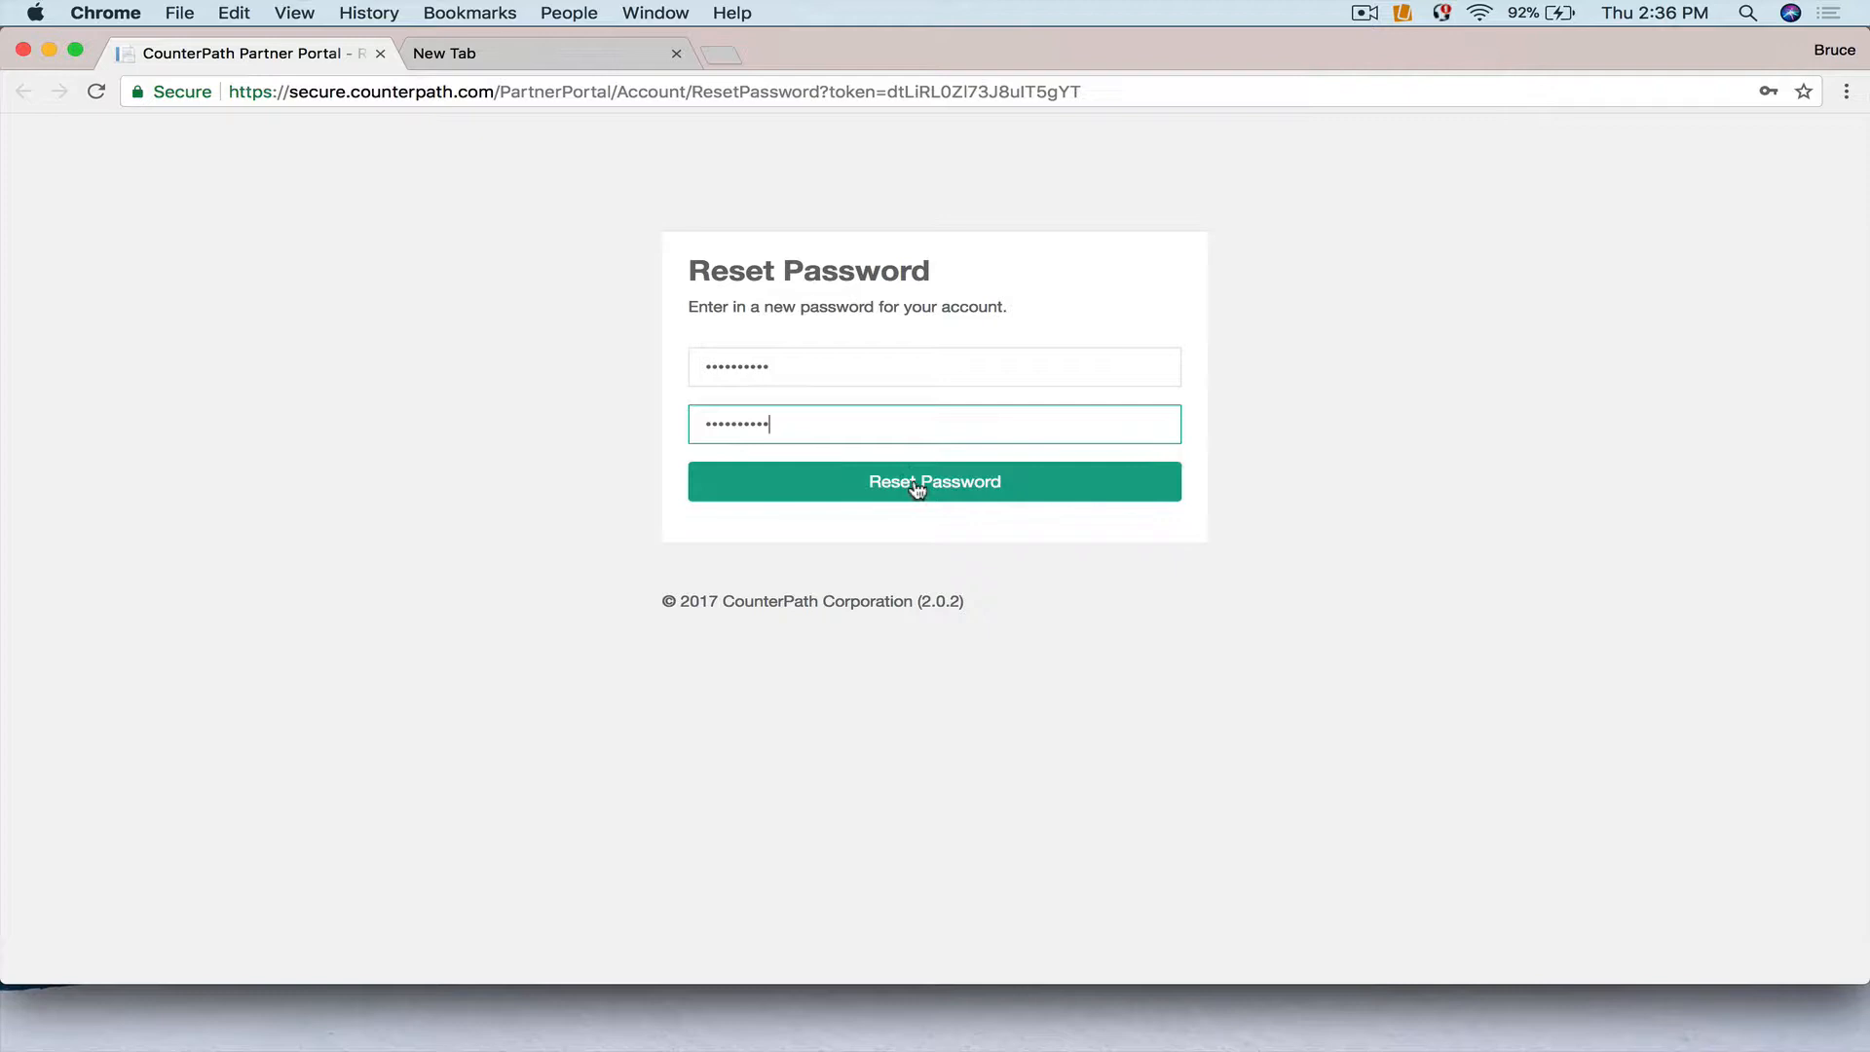
pyautogui.click(917, 482)
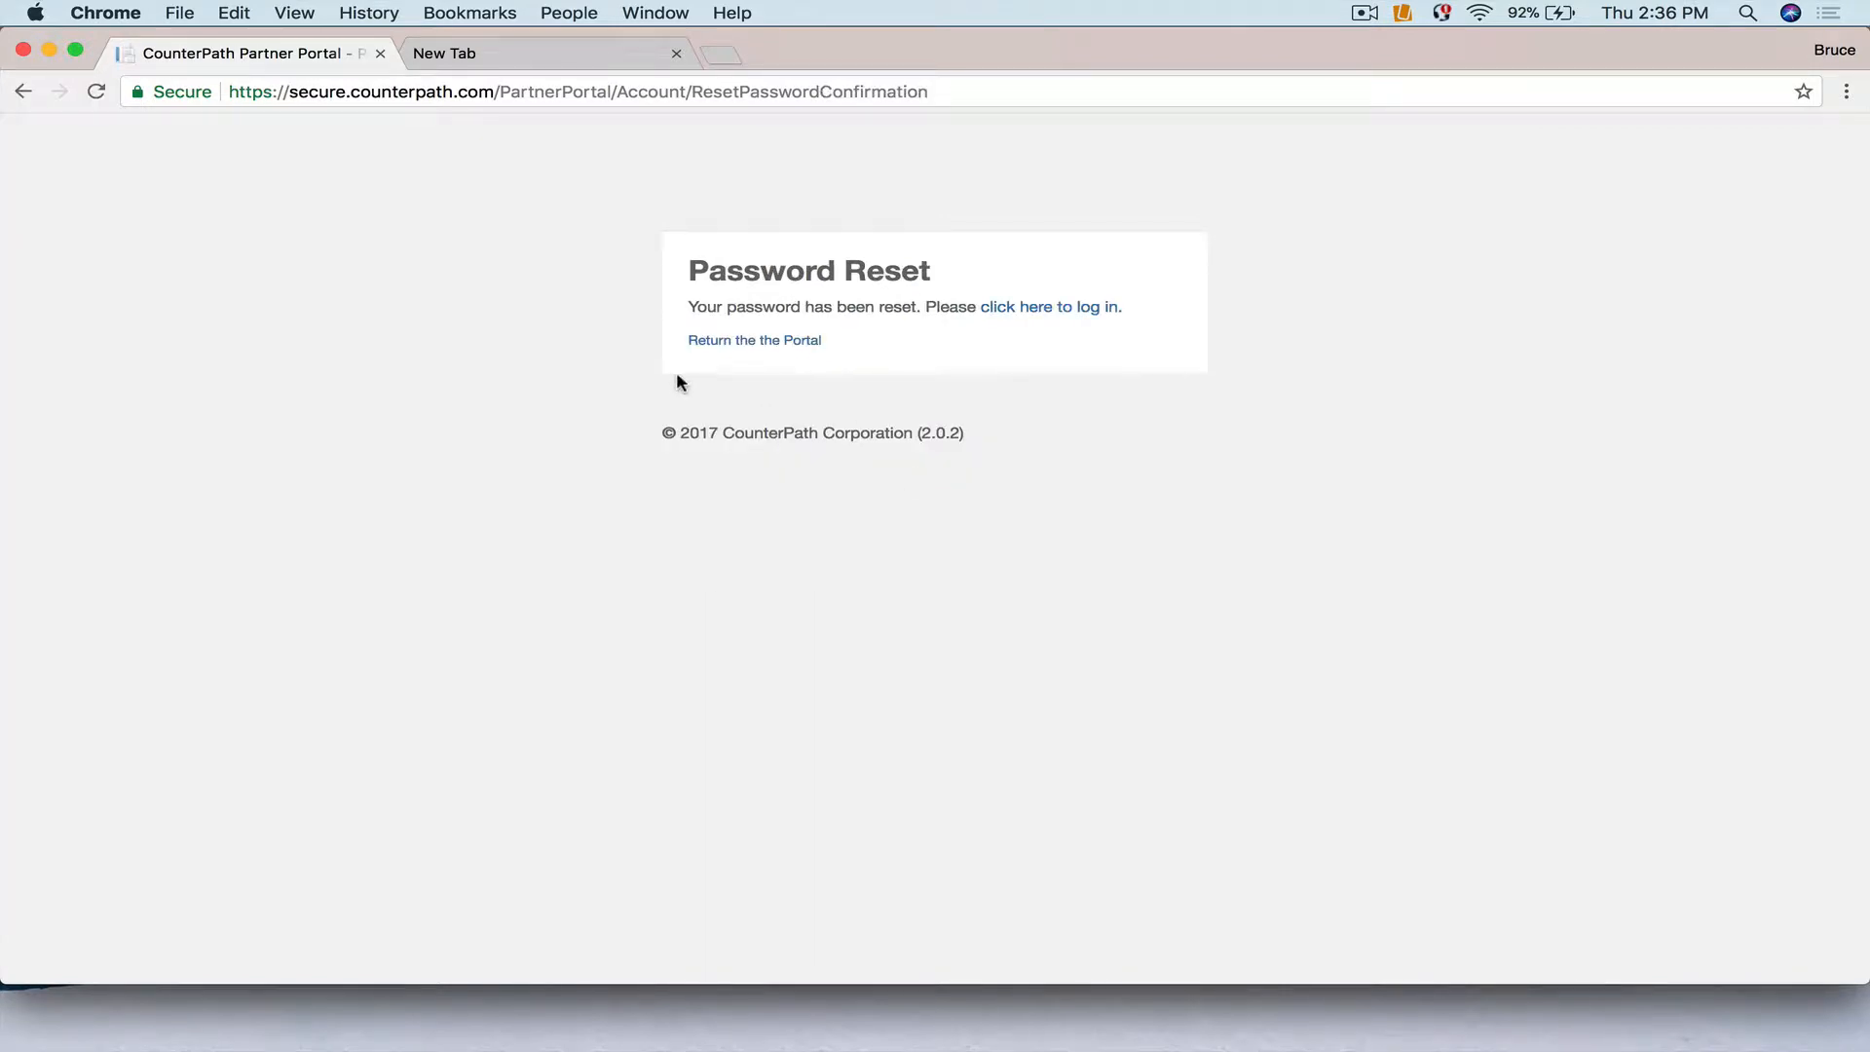
# Log in to the portal with the new administrator's username and password.
pyautogui.click(1028, 310)
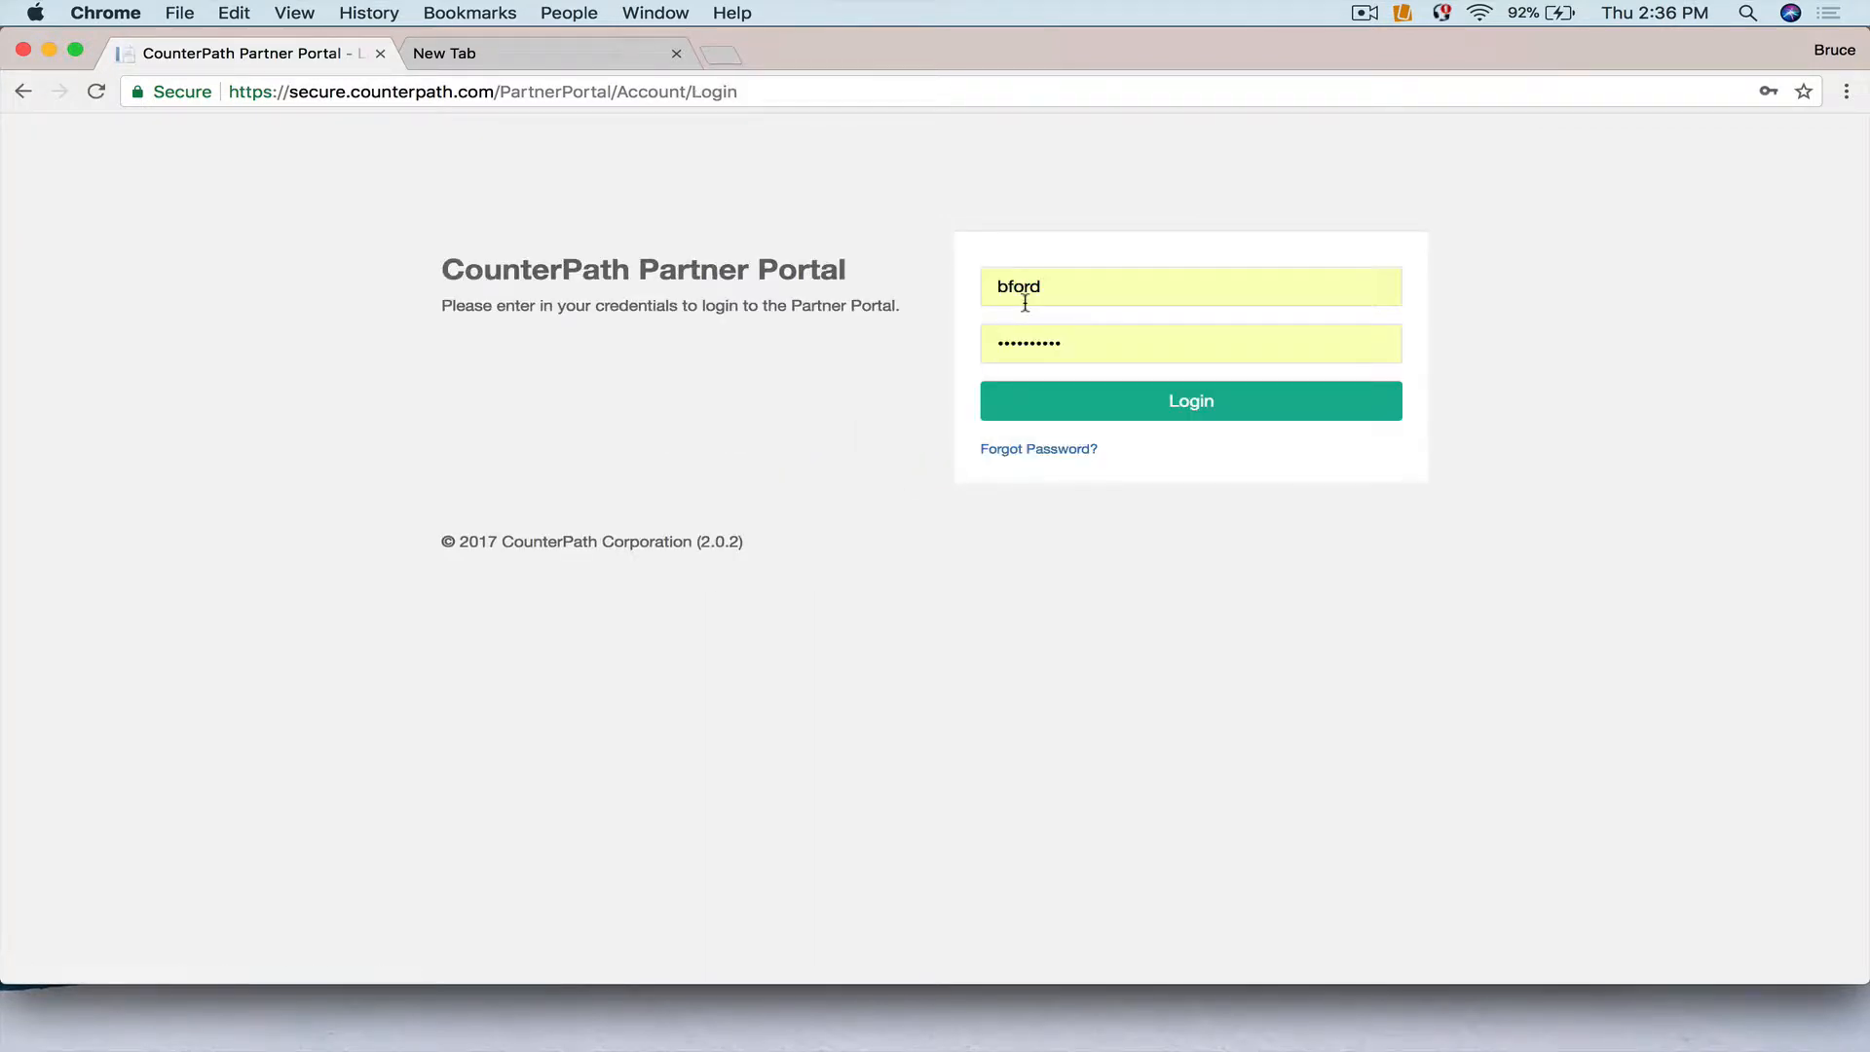
pyautogui.doubleClick(984, 280)
pyautogui.write('adminfruit')
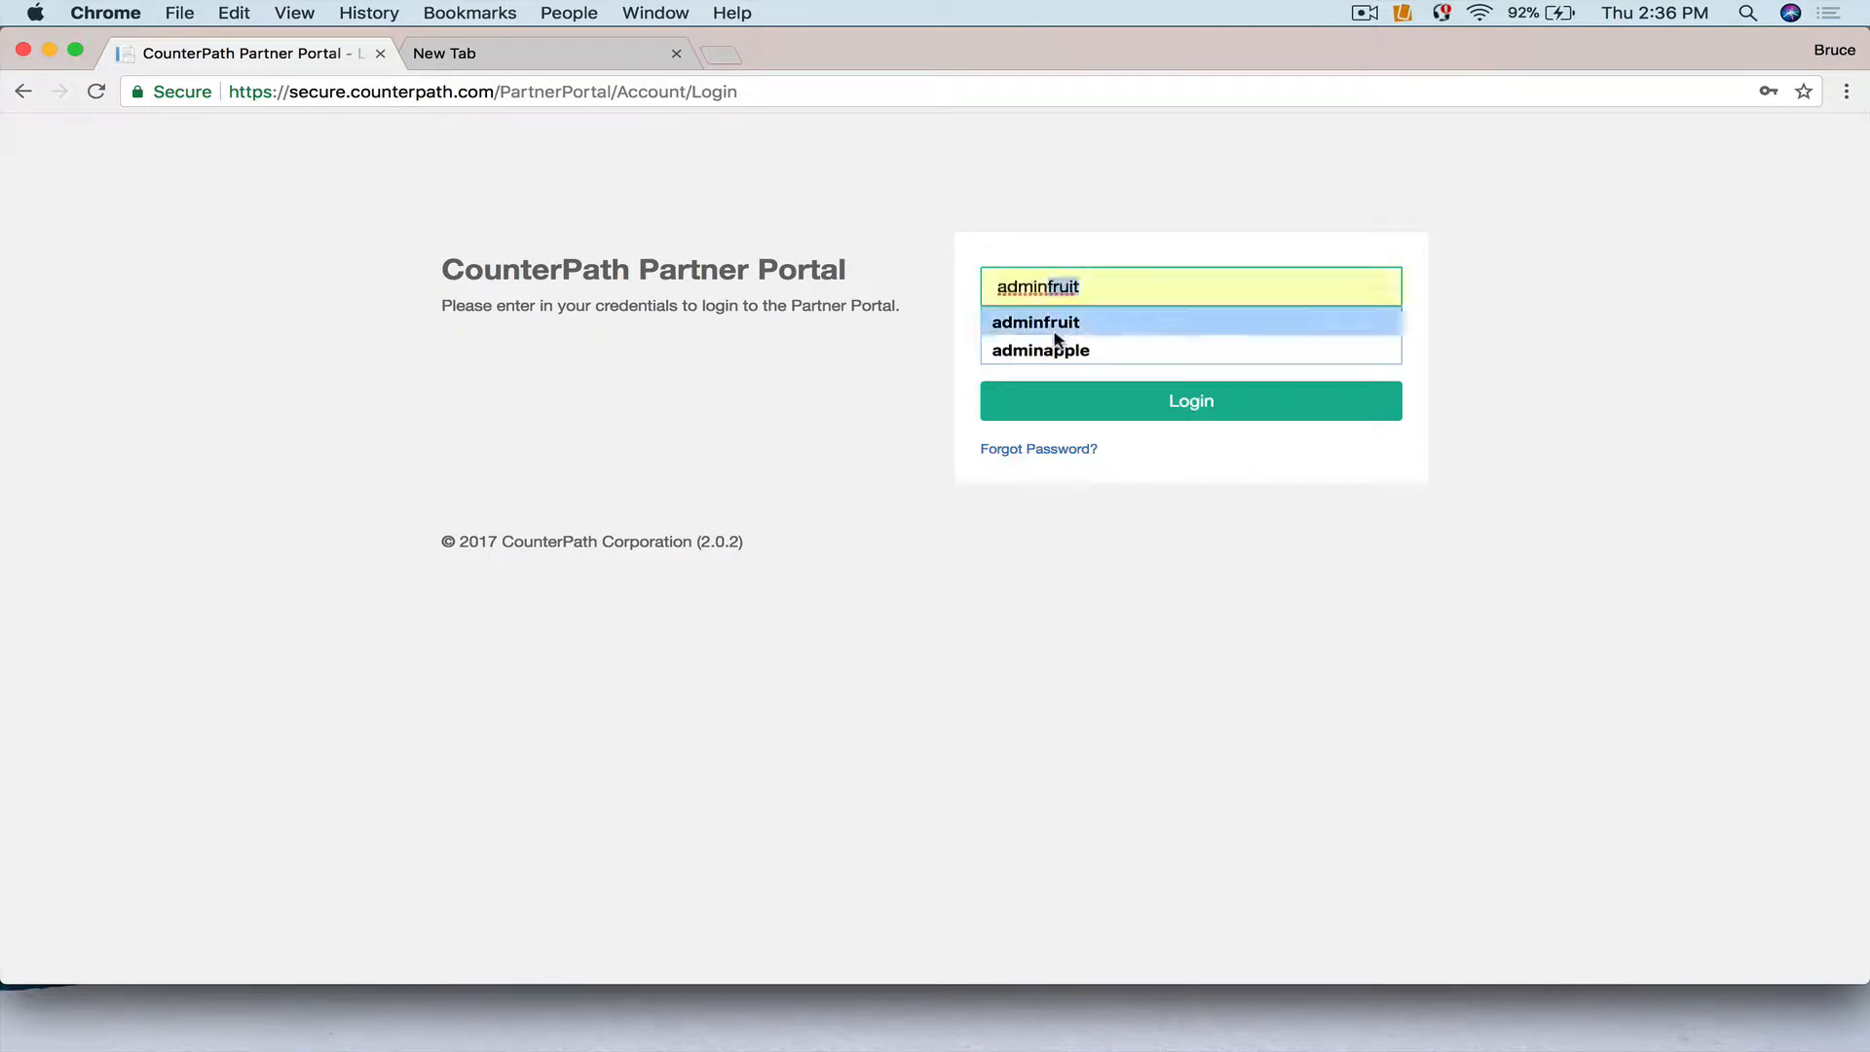
pyautogui.click(1054, 323)
pyautogui.moveTo(1068, 340); pyautogui.dragTo(982, 339)
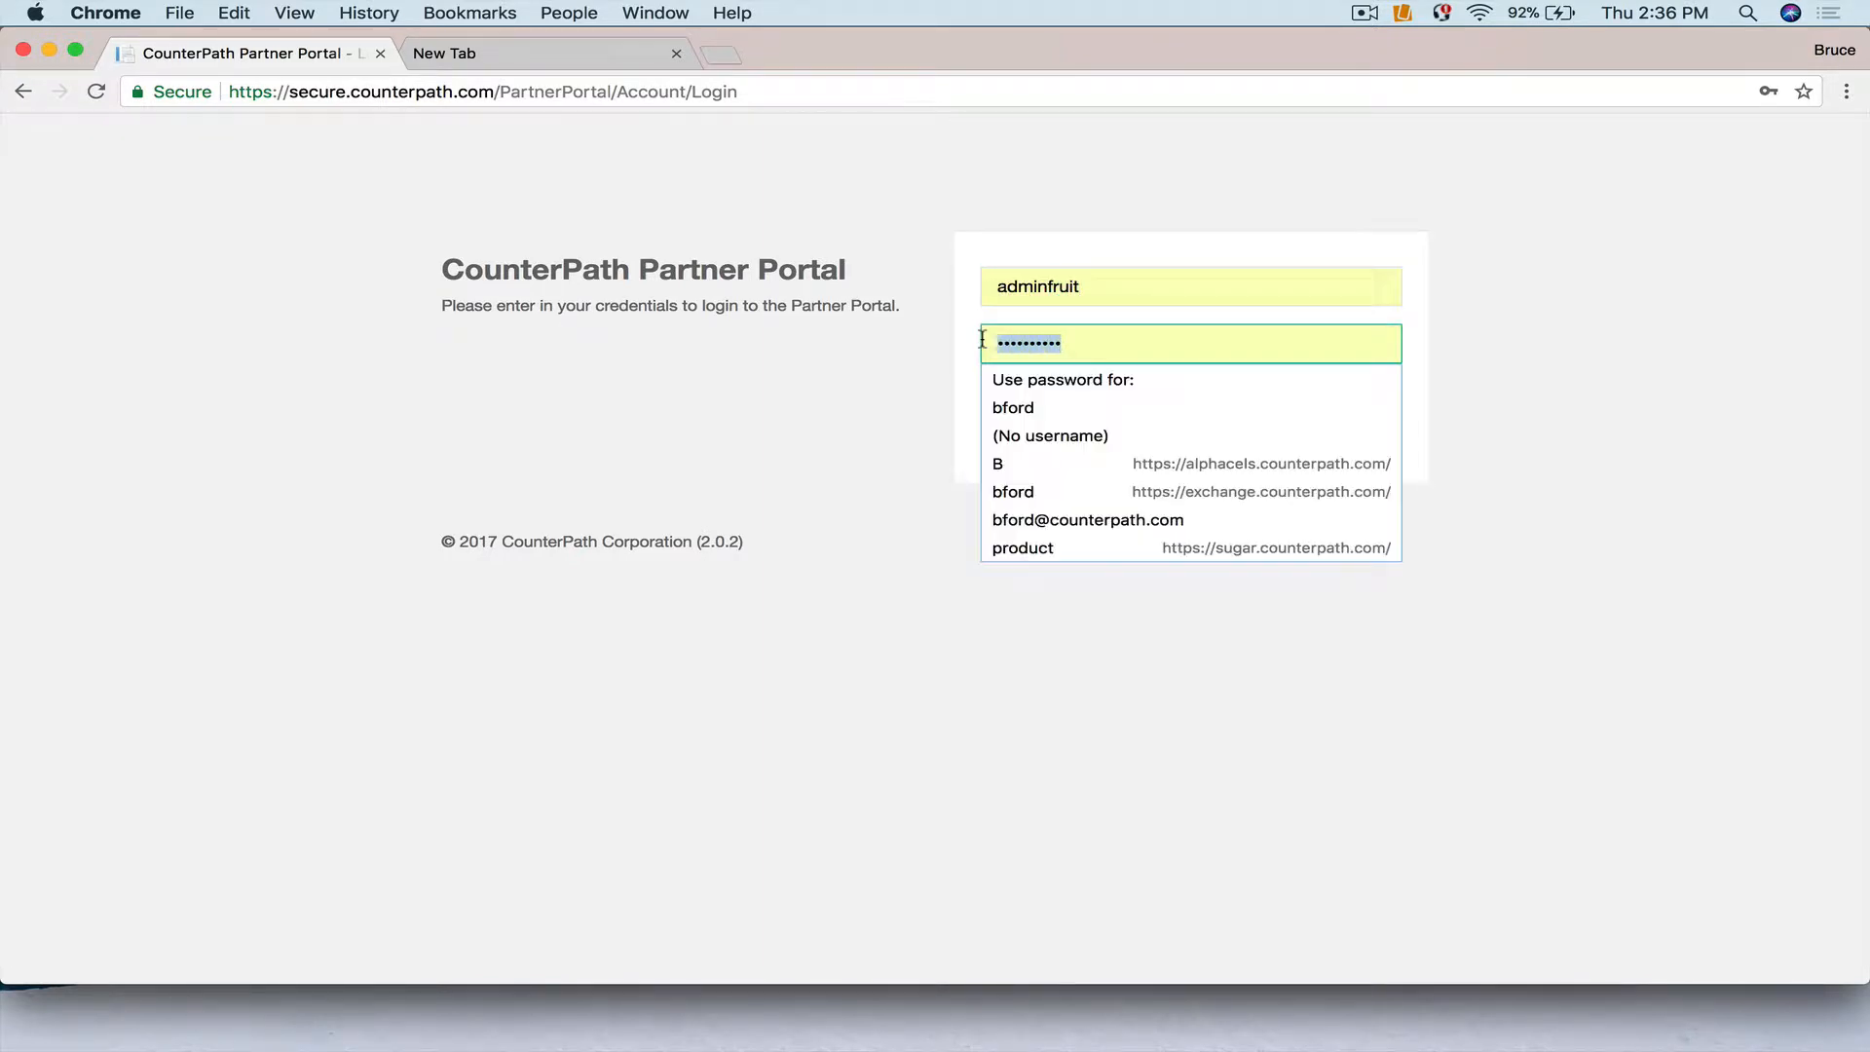
pyautogui.write('••••••')
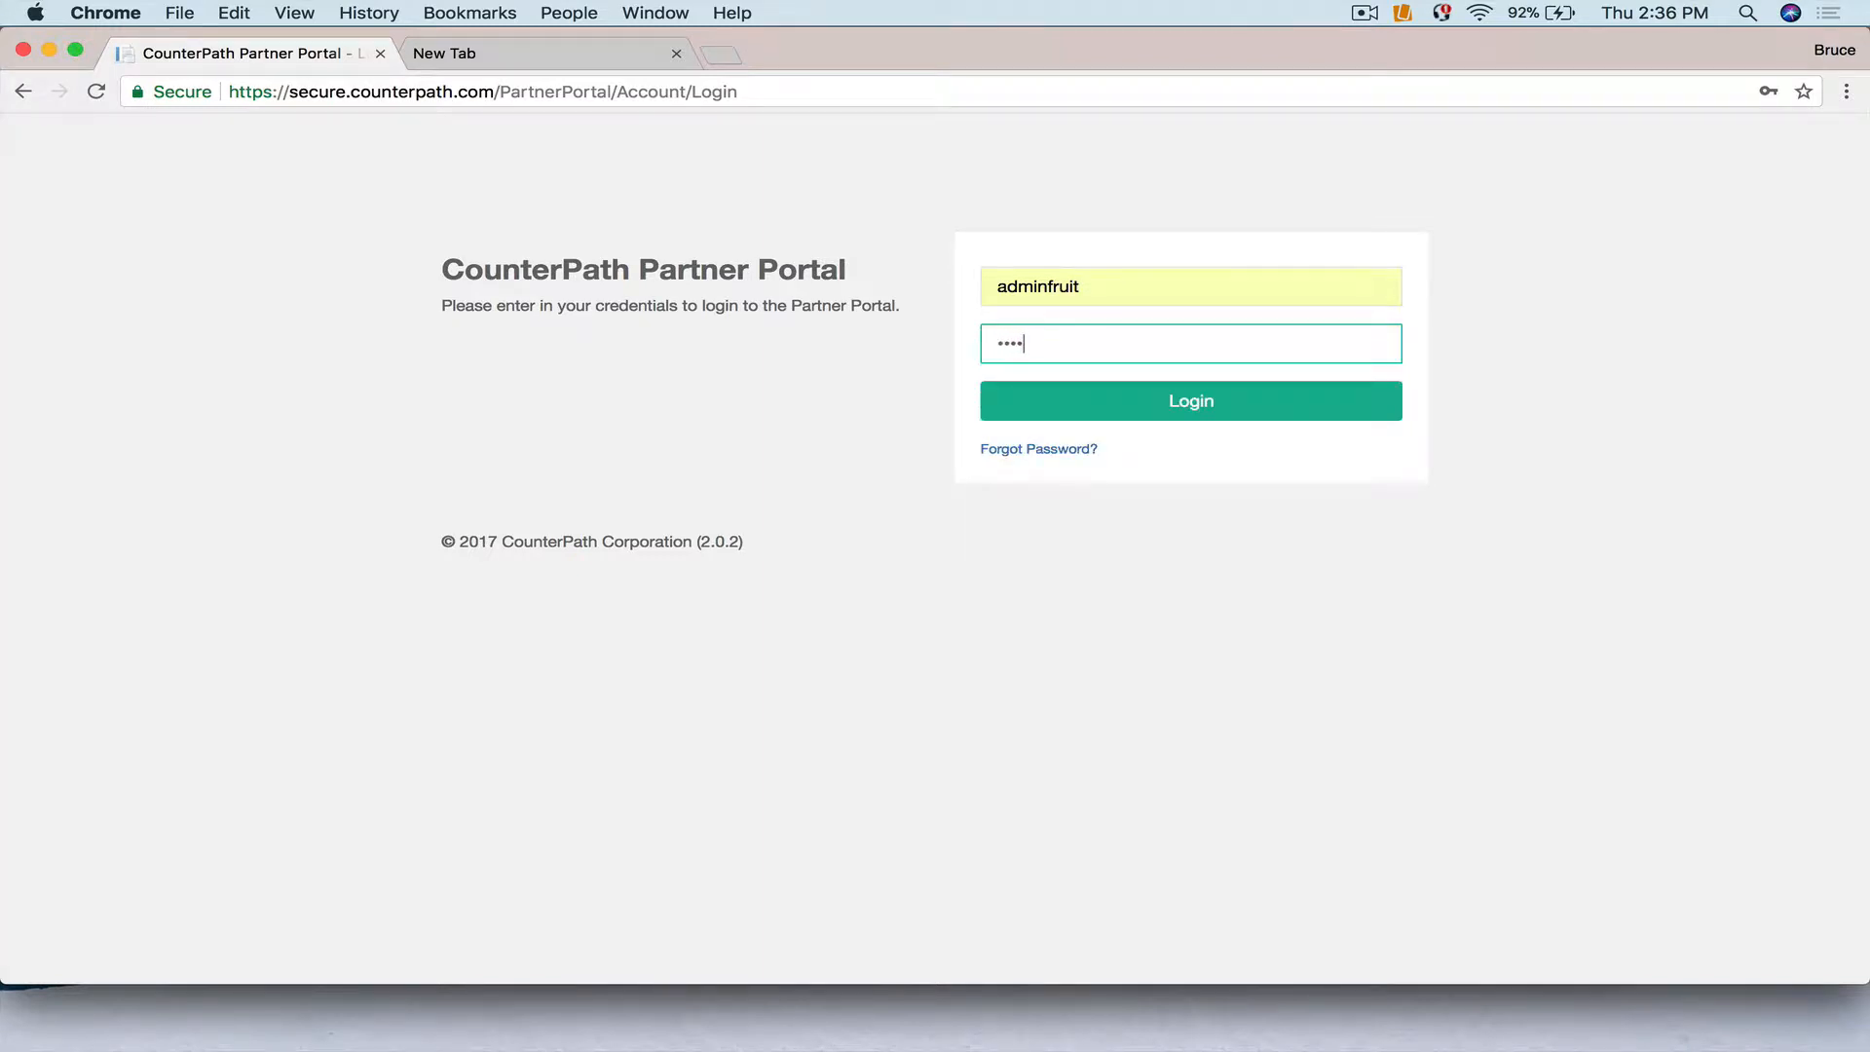
pyautogui.write('••••')
pyautogui.click(1258, 408)
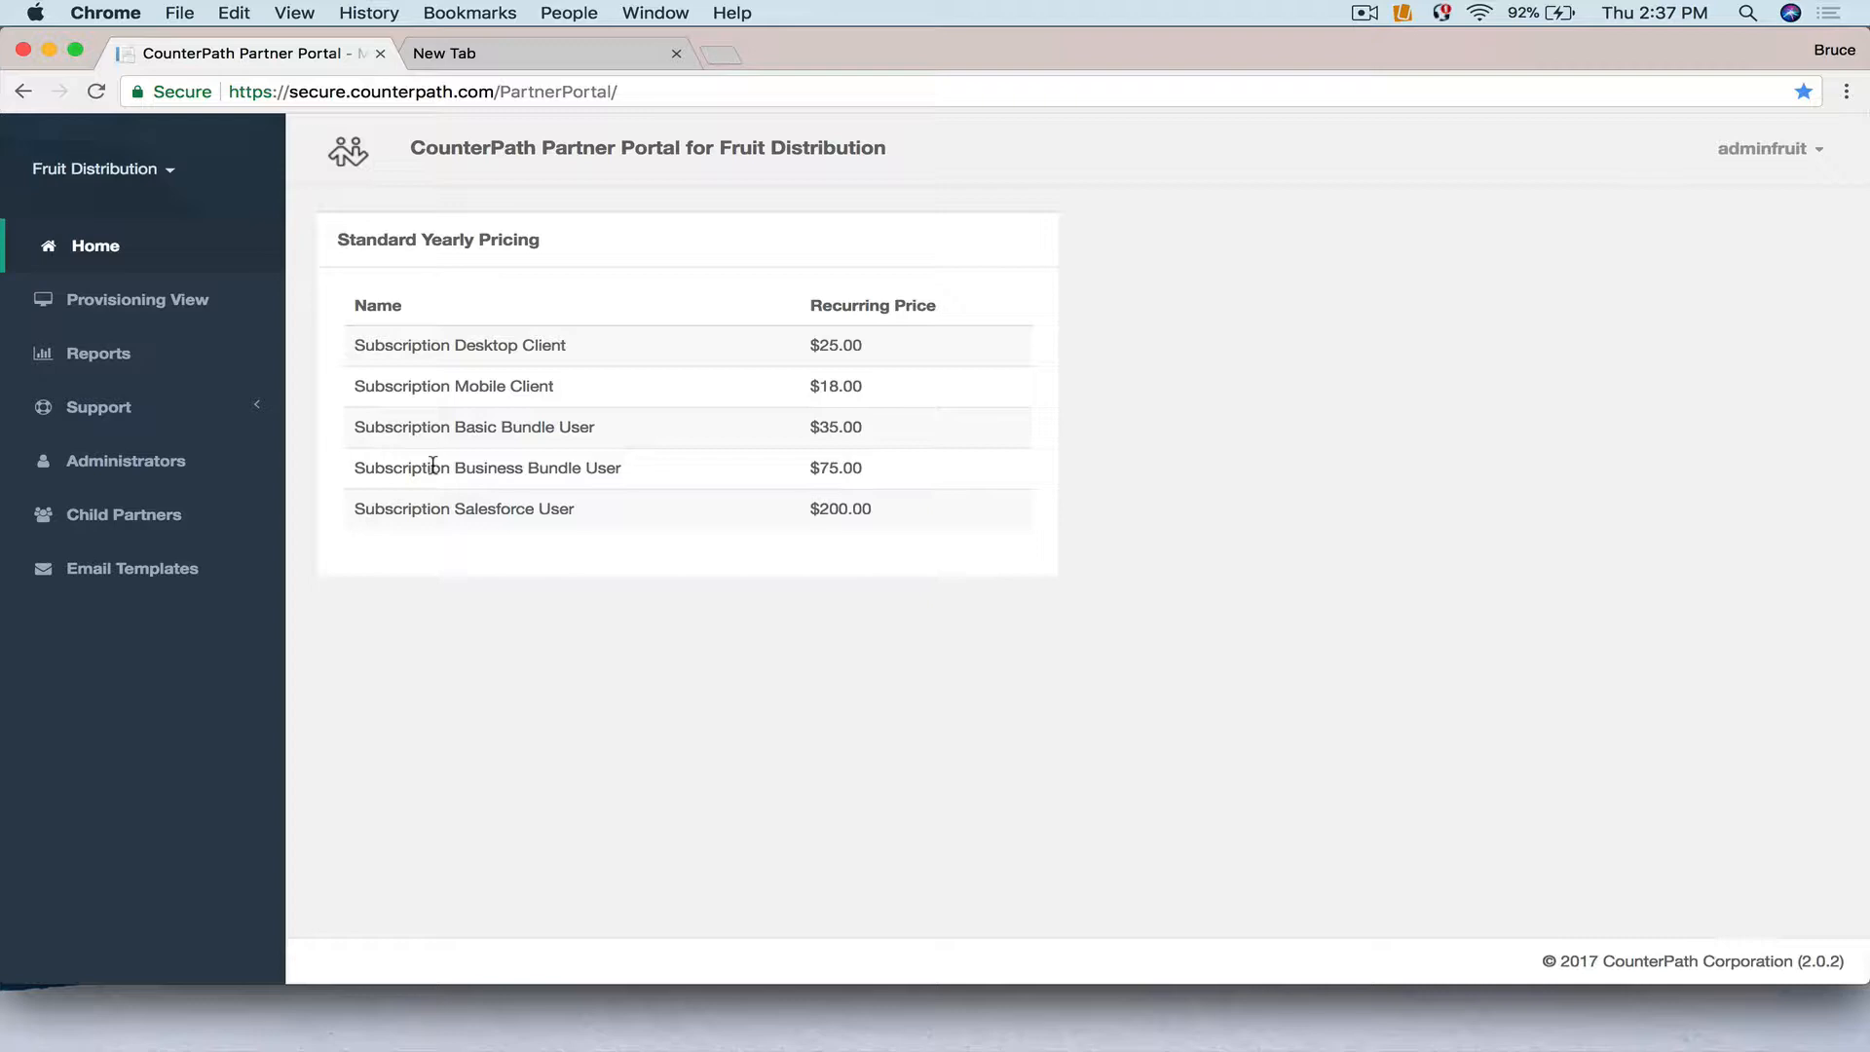
# Visit Support > Software Downloads, cancel the Bria Stretto for Windows download, then go to Documentation.
pyautogui.click(112, 407)
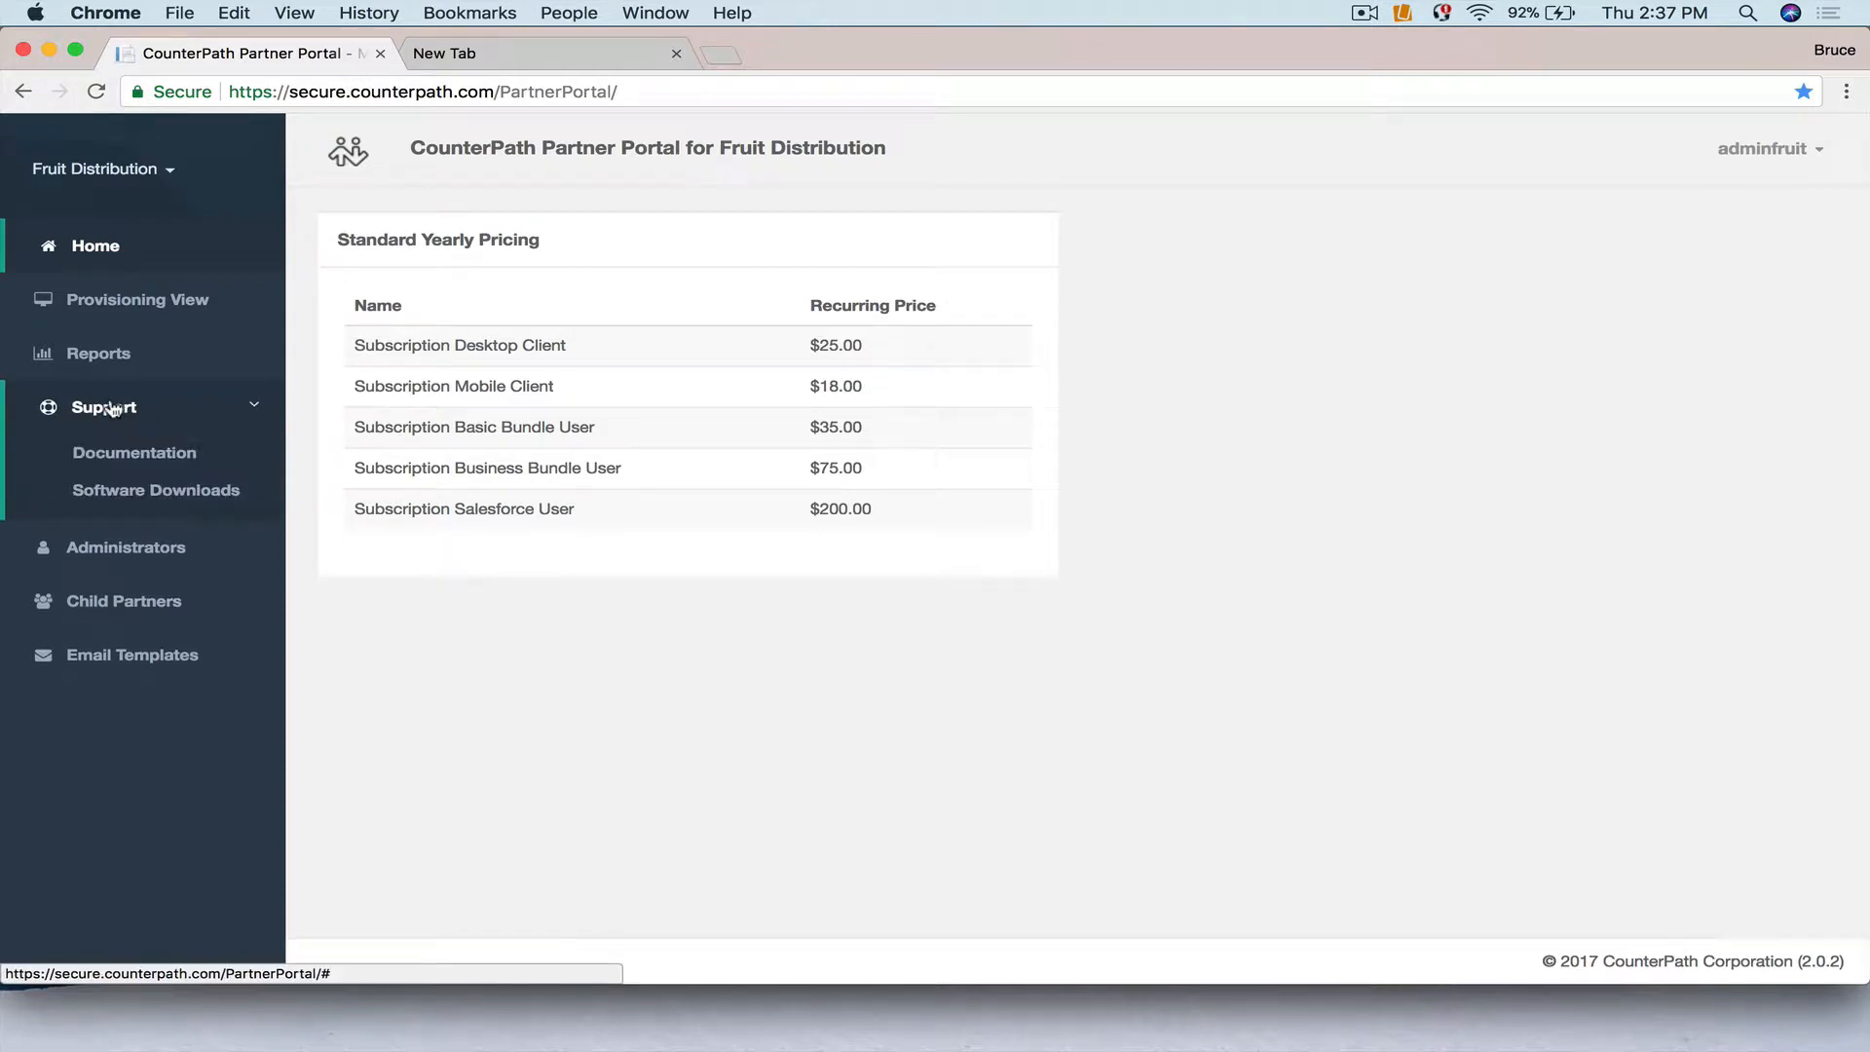
pyautogui.click(130, 493)
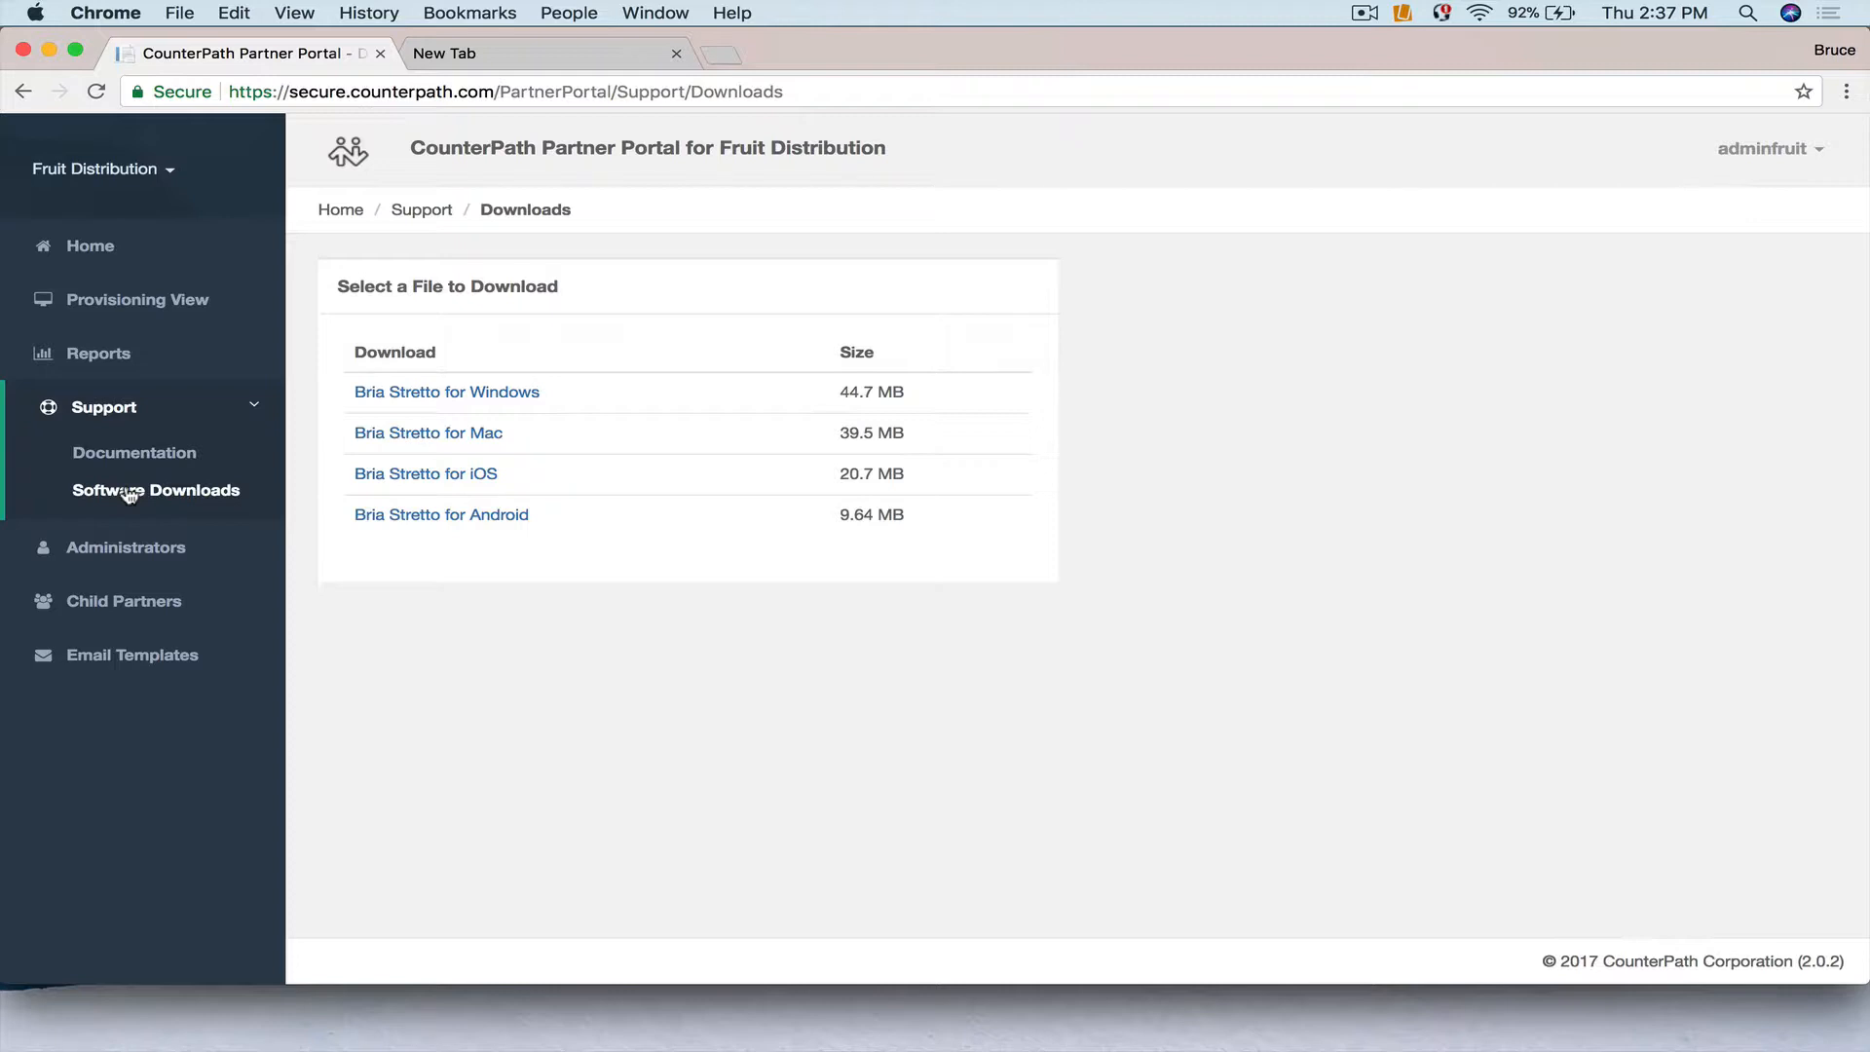
pyautogui.click(405, 392)
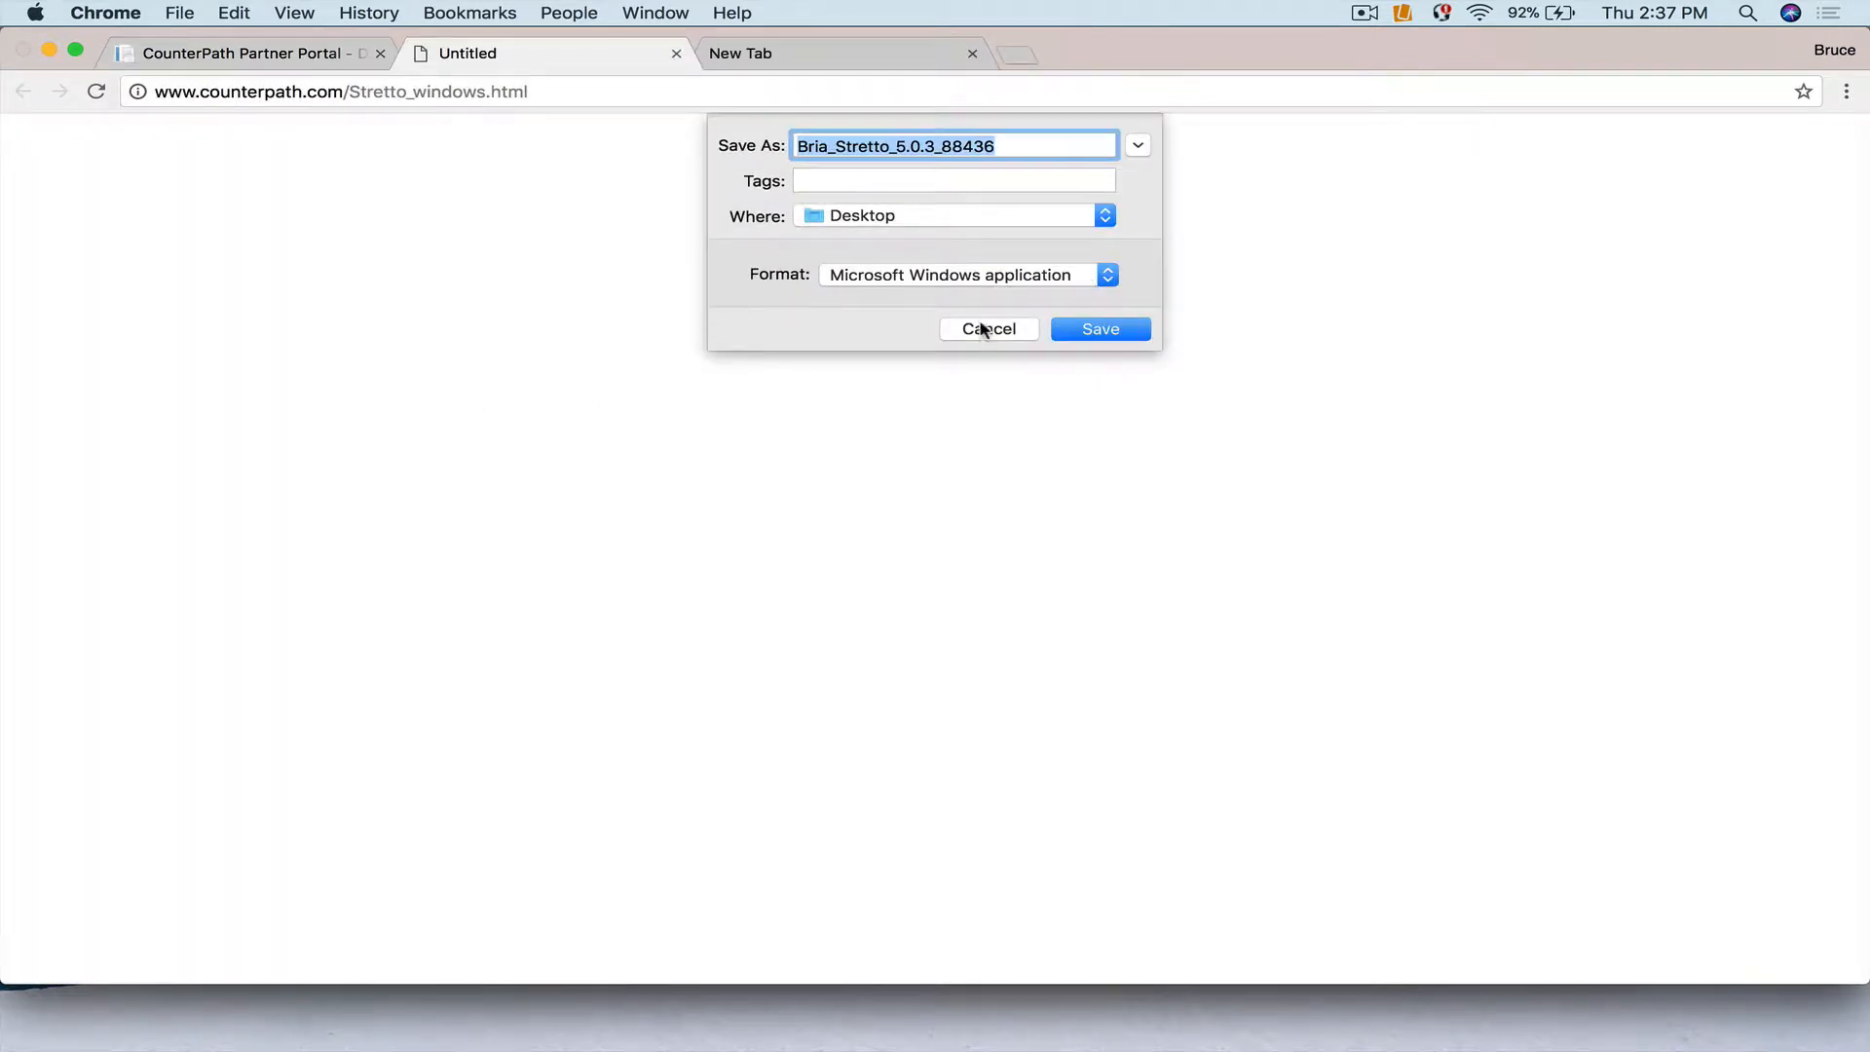
pyautogui.click(984, 328)
pyautogui.click(134, 452)
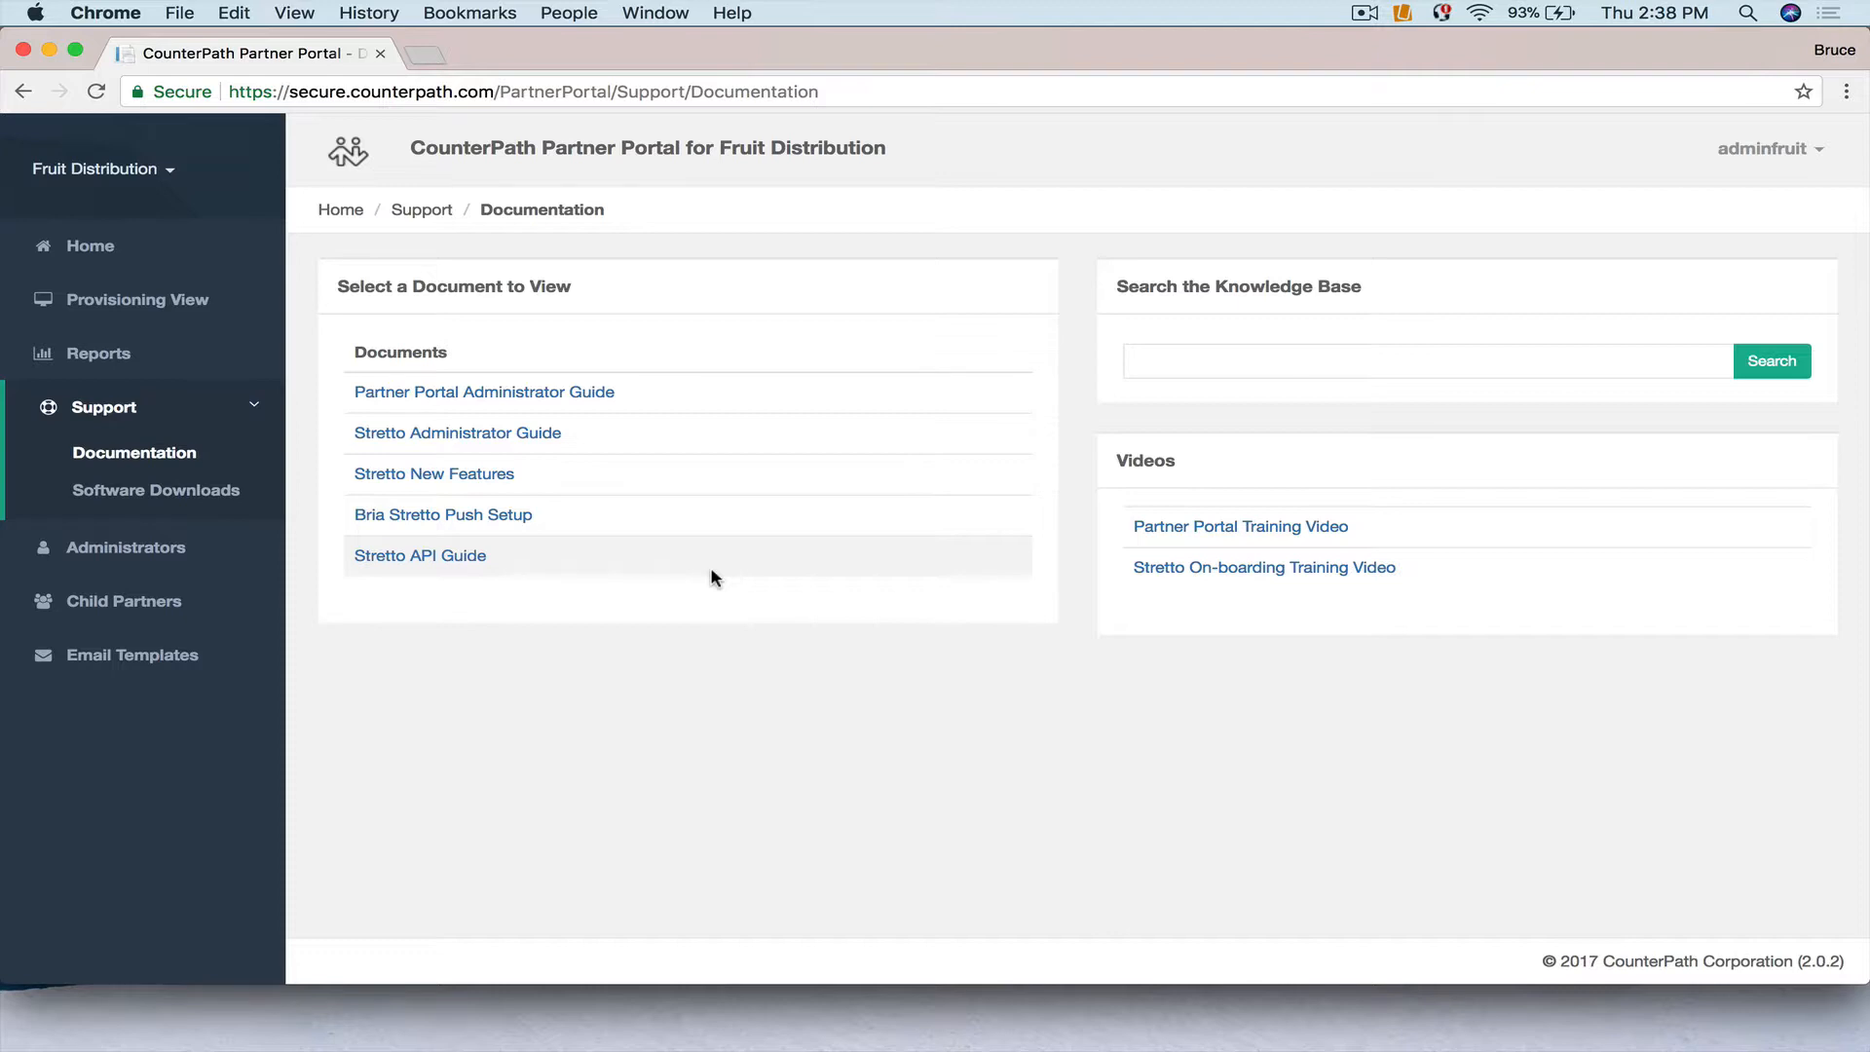
# Read the enterprise subscription steps under Ordering softphone licenses in the Administrator Guide, then return to the portal.
pyautogui.click(536, 394)
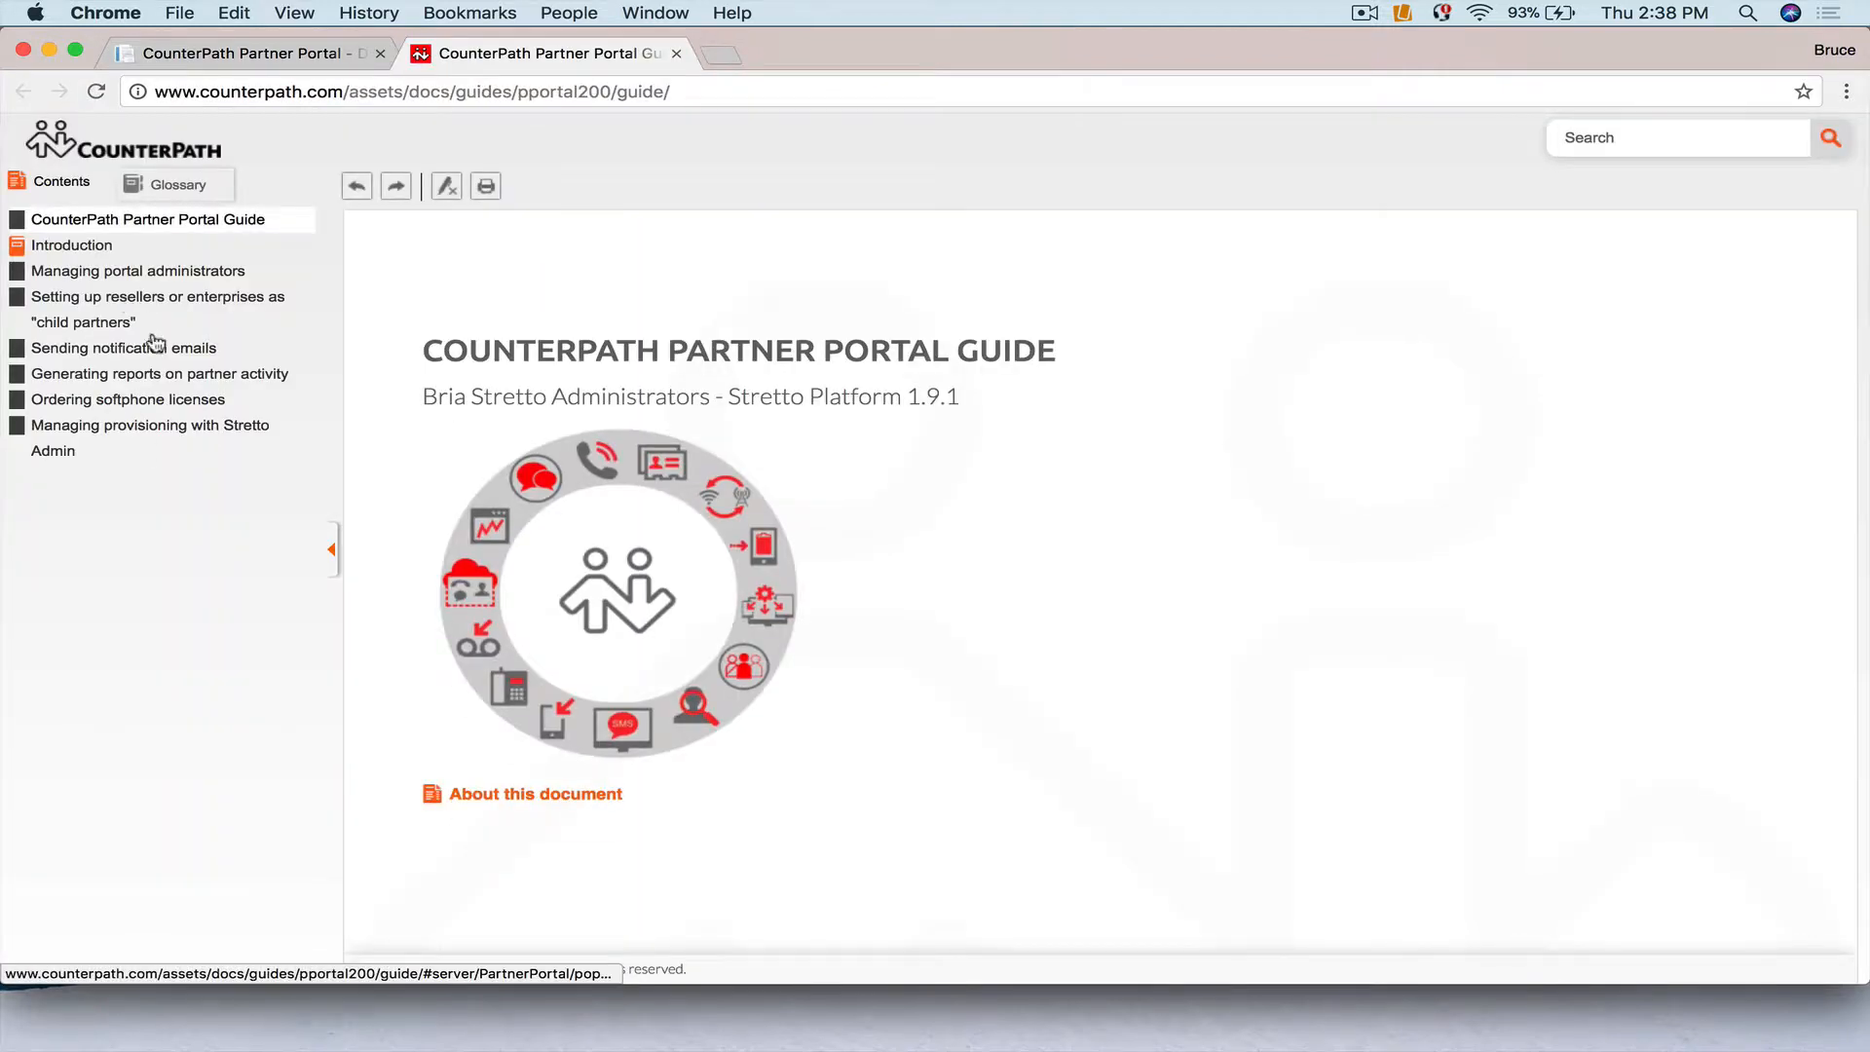
pyautogui.click(117, 406)
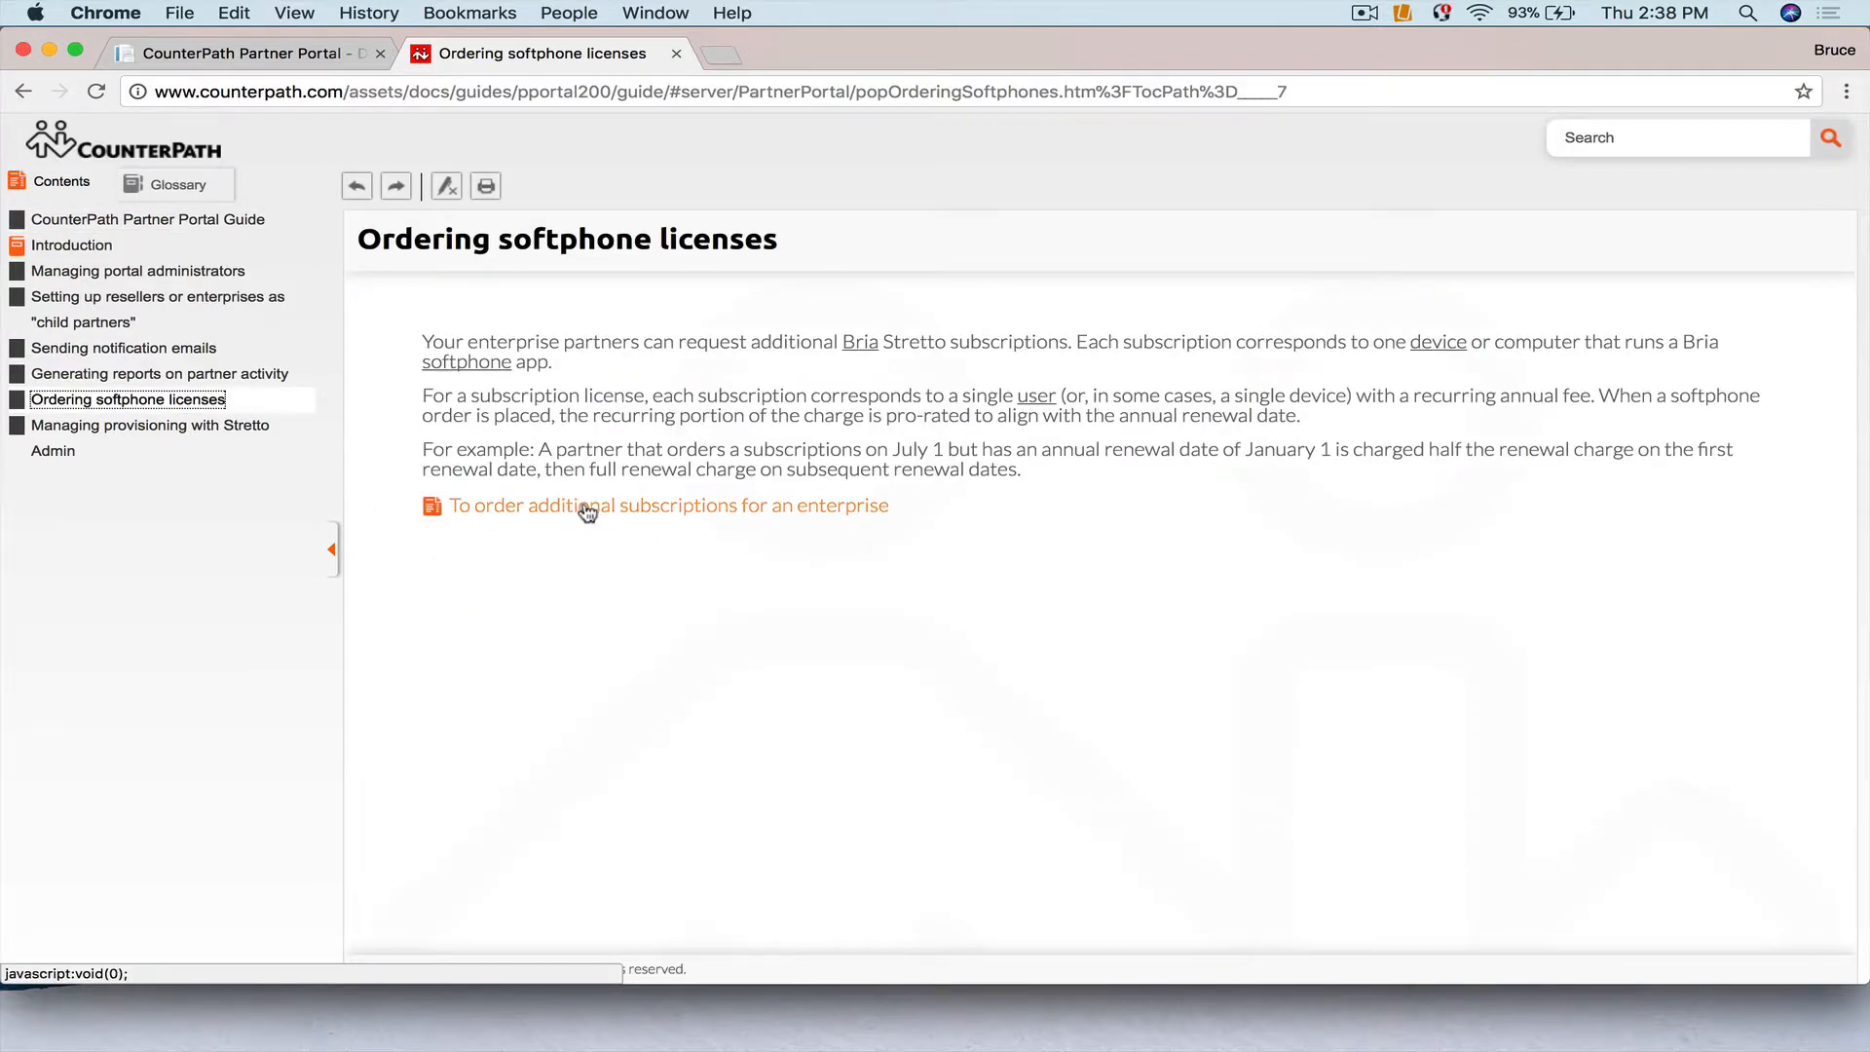
pyautogui.click(589, 509)
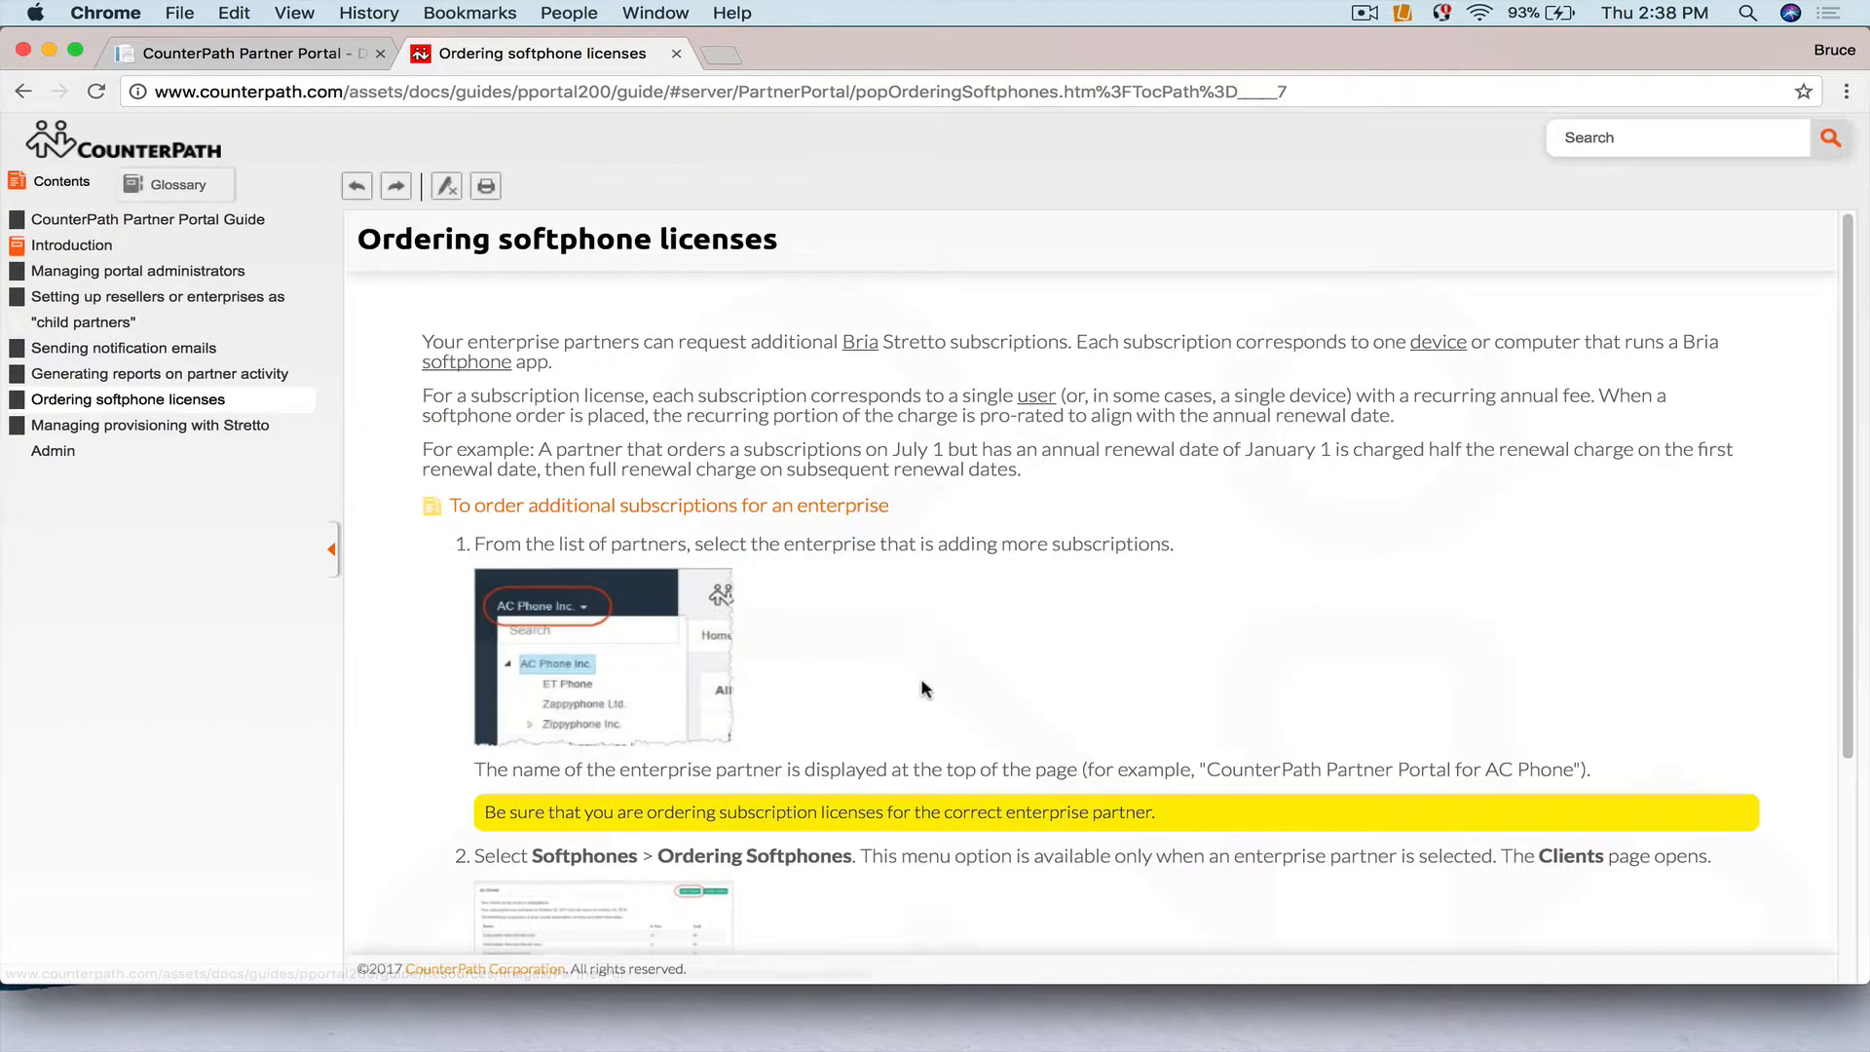
pyautogui.scroll(-5, 923, 688)
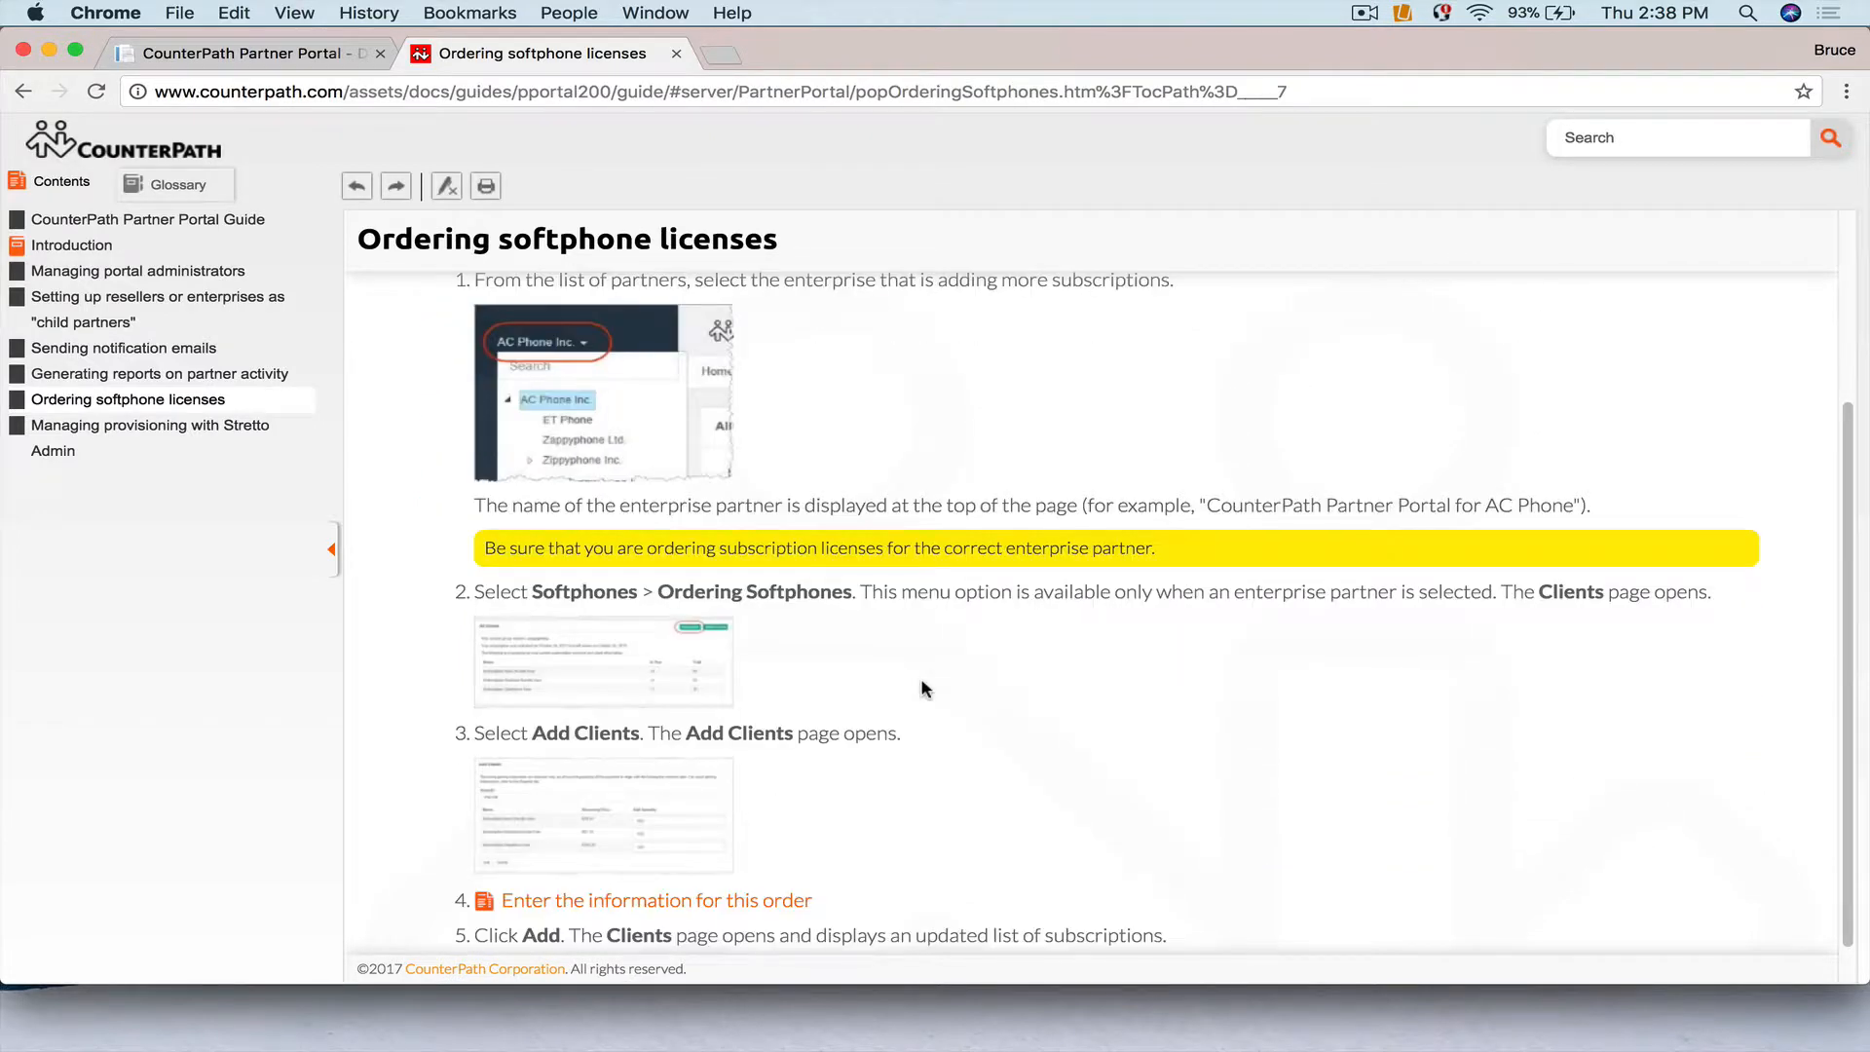
pyautogui.click(310, 60)
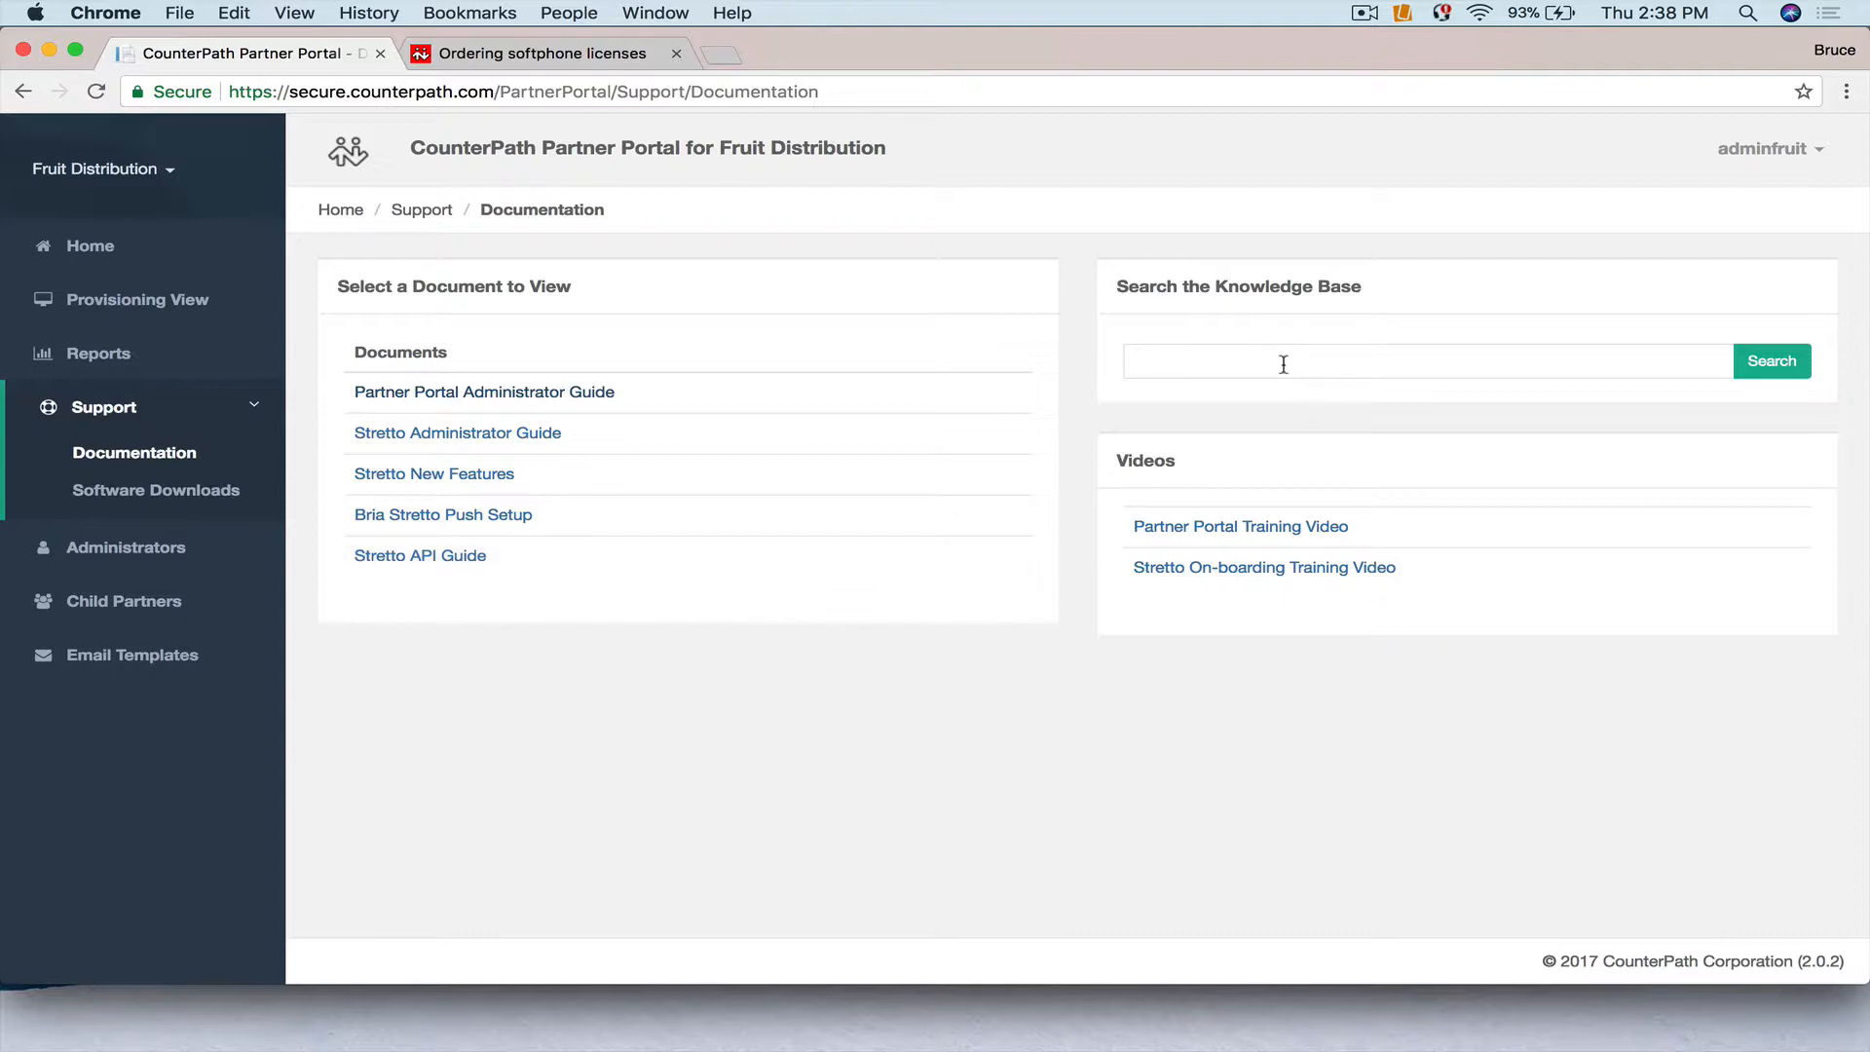
# Search the knowledge base for 'Apple carplay', view Using CarPlay with Bria iPhone, then close it.
pyautogui.click(1200, 367)
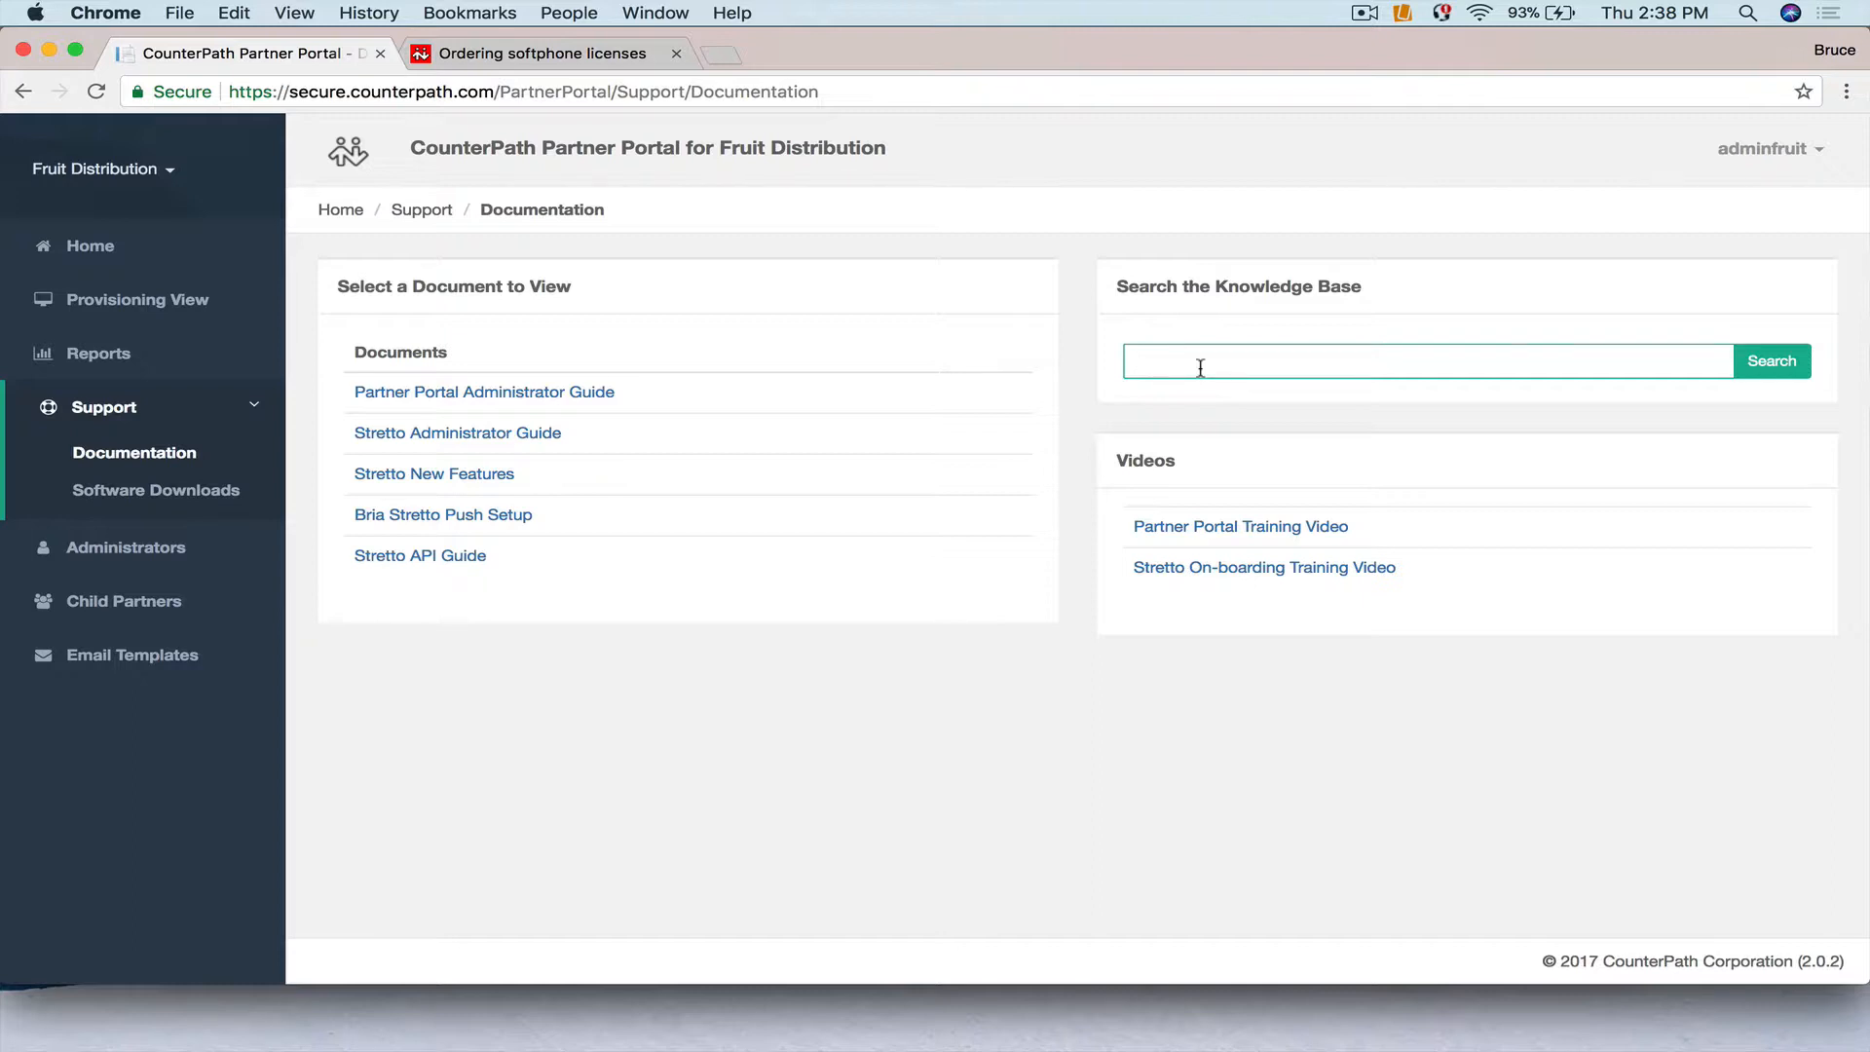
pyautogui.write('appl')
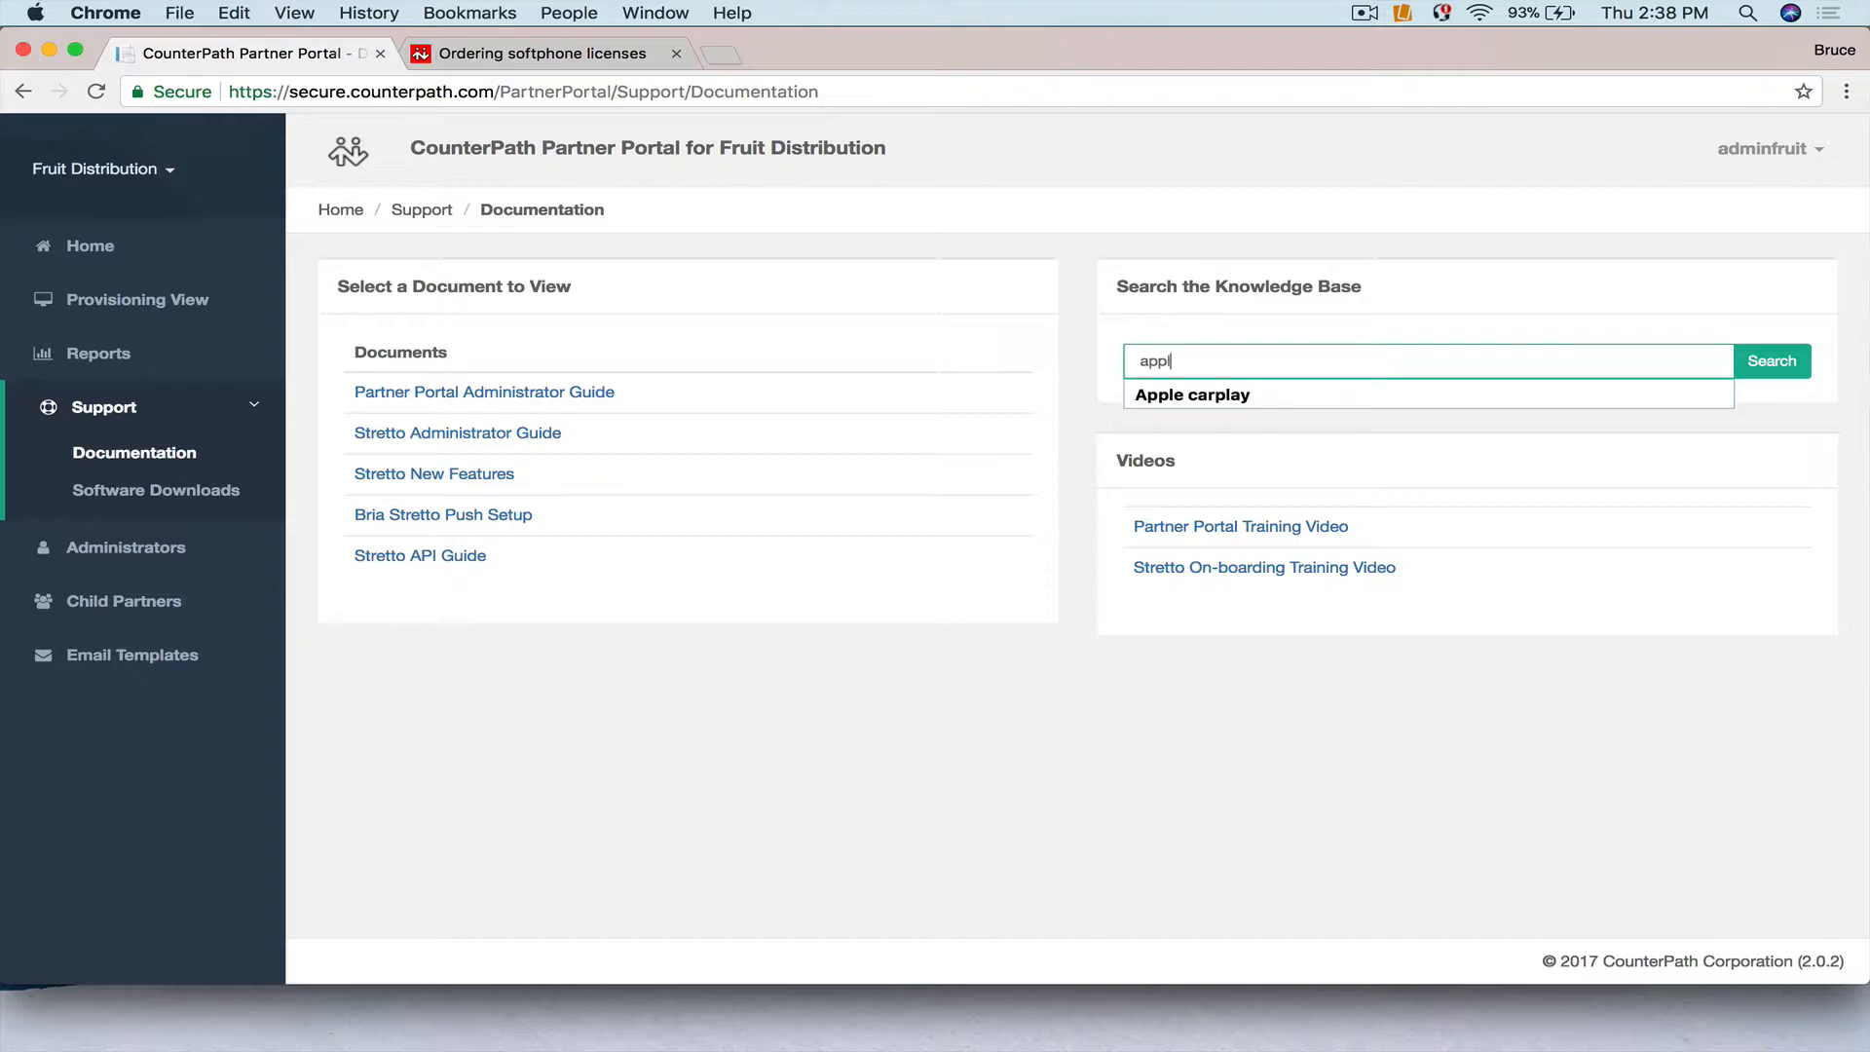
pyautogui.click(1202, 396)
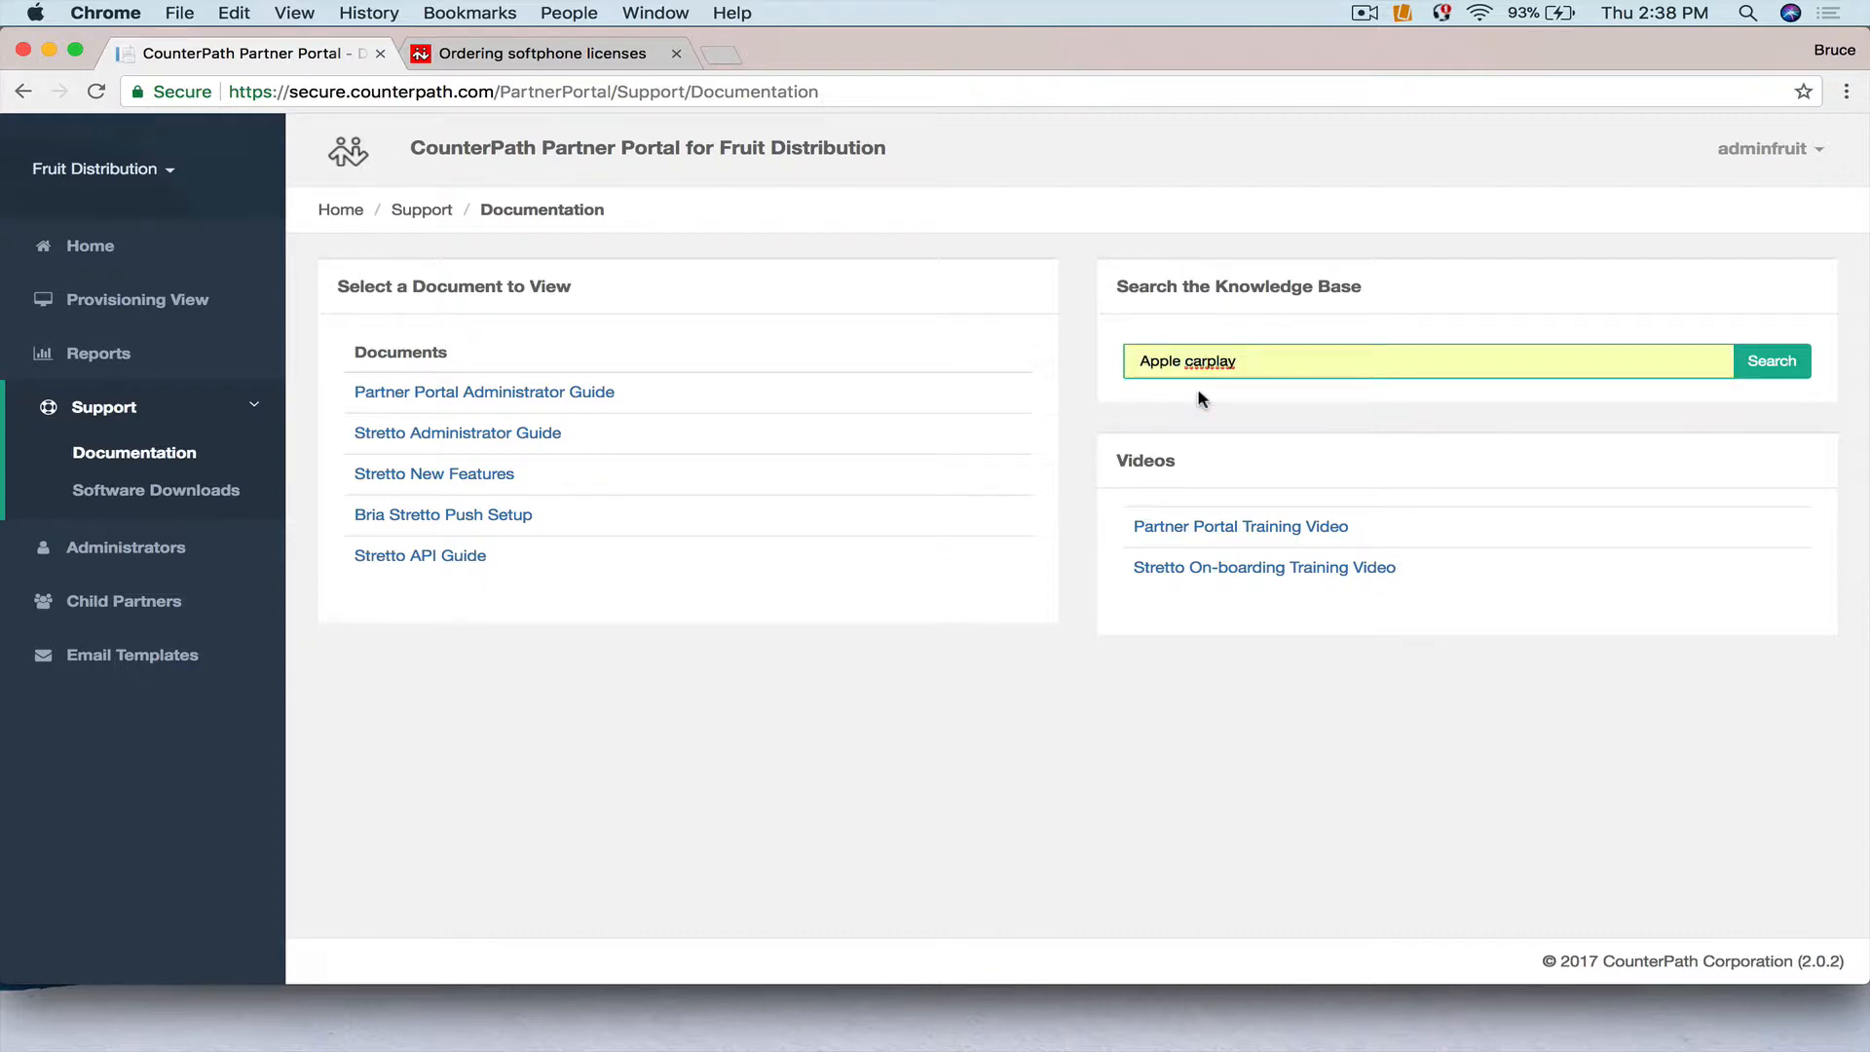
pyautogui.click(1772, 361)
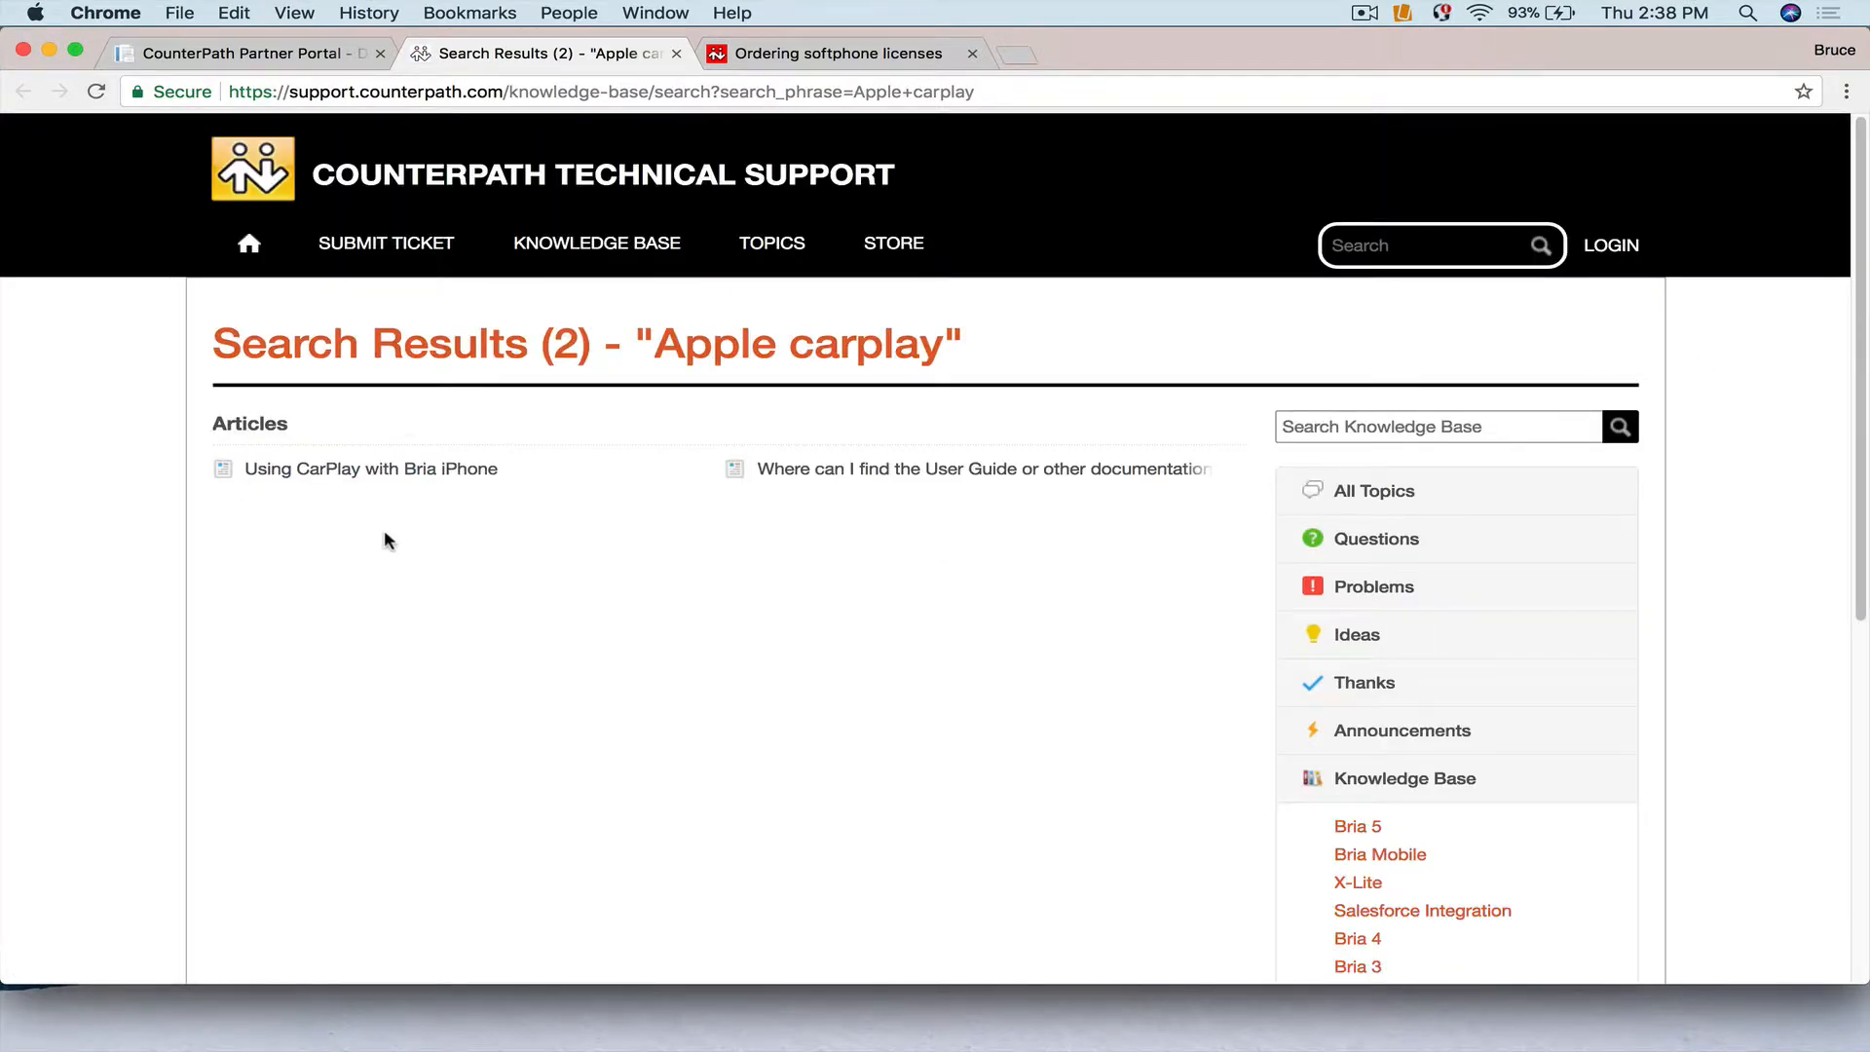
pyautogui.click(359, 475)
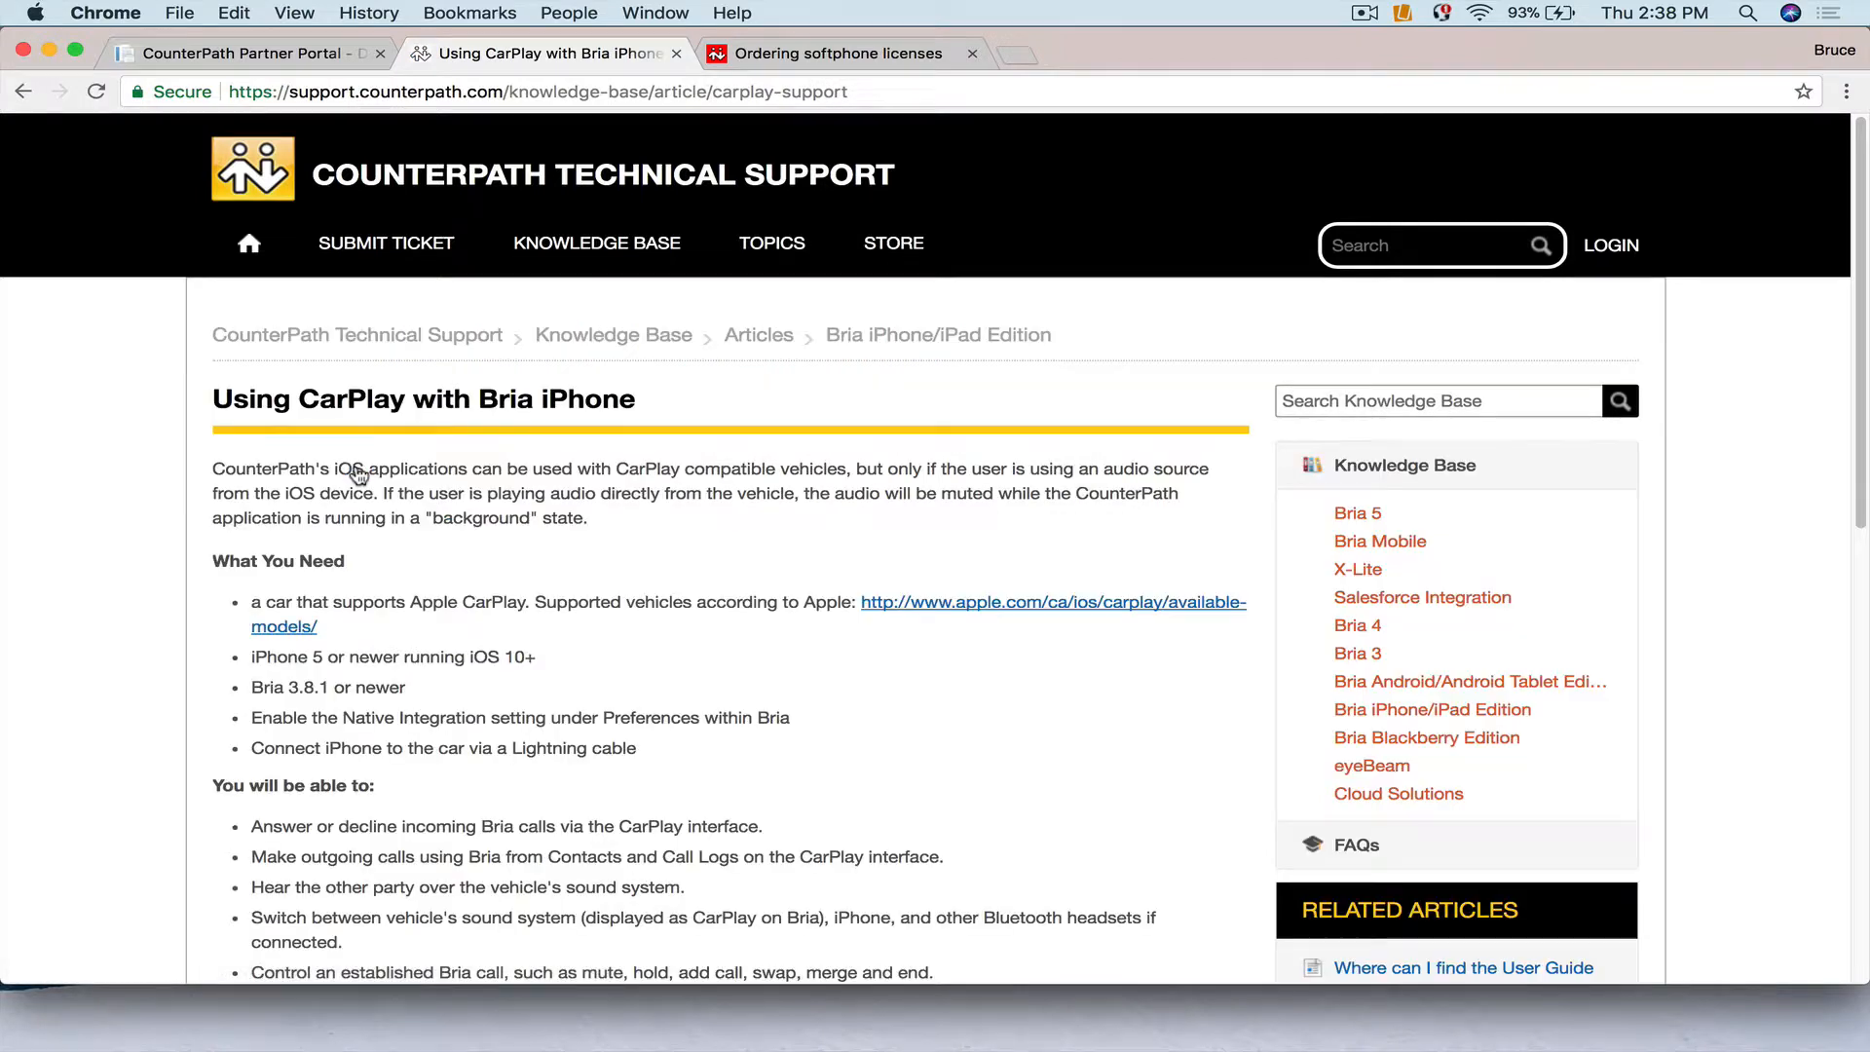
pyautogui.click(676, 55)
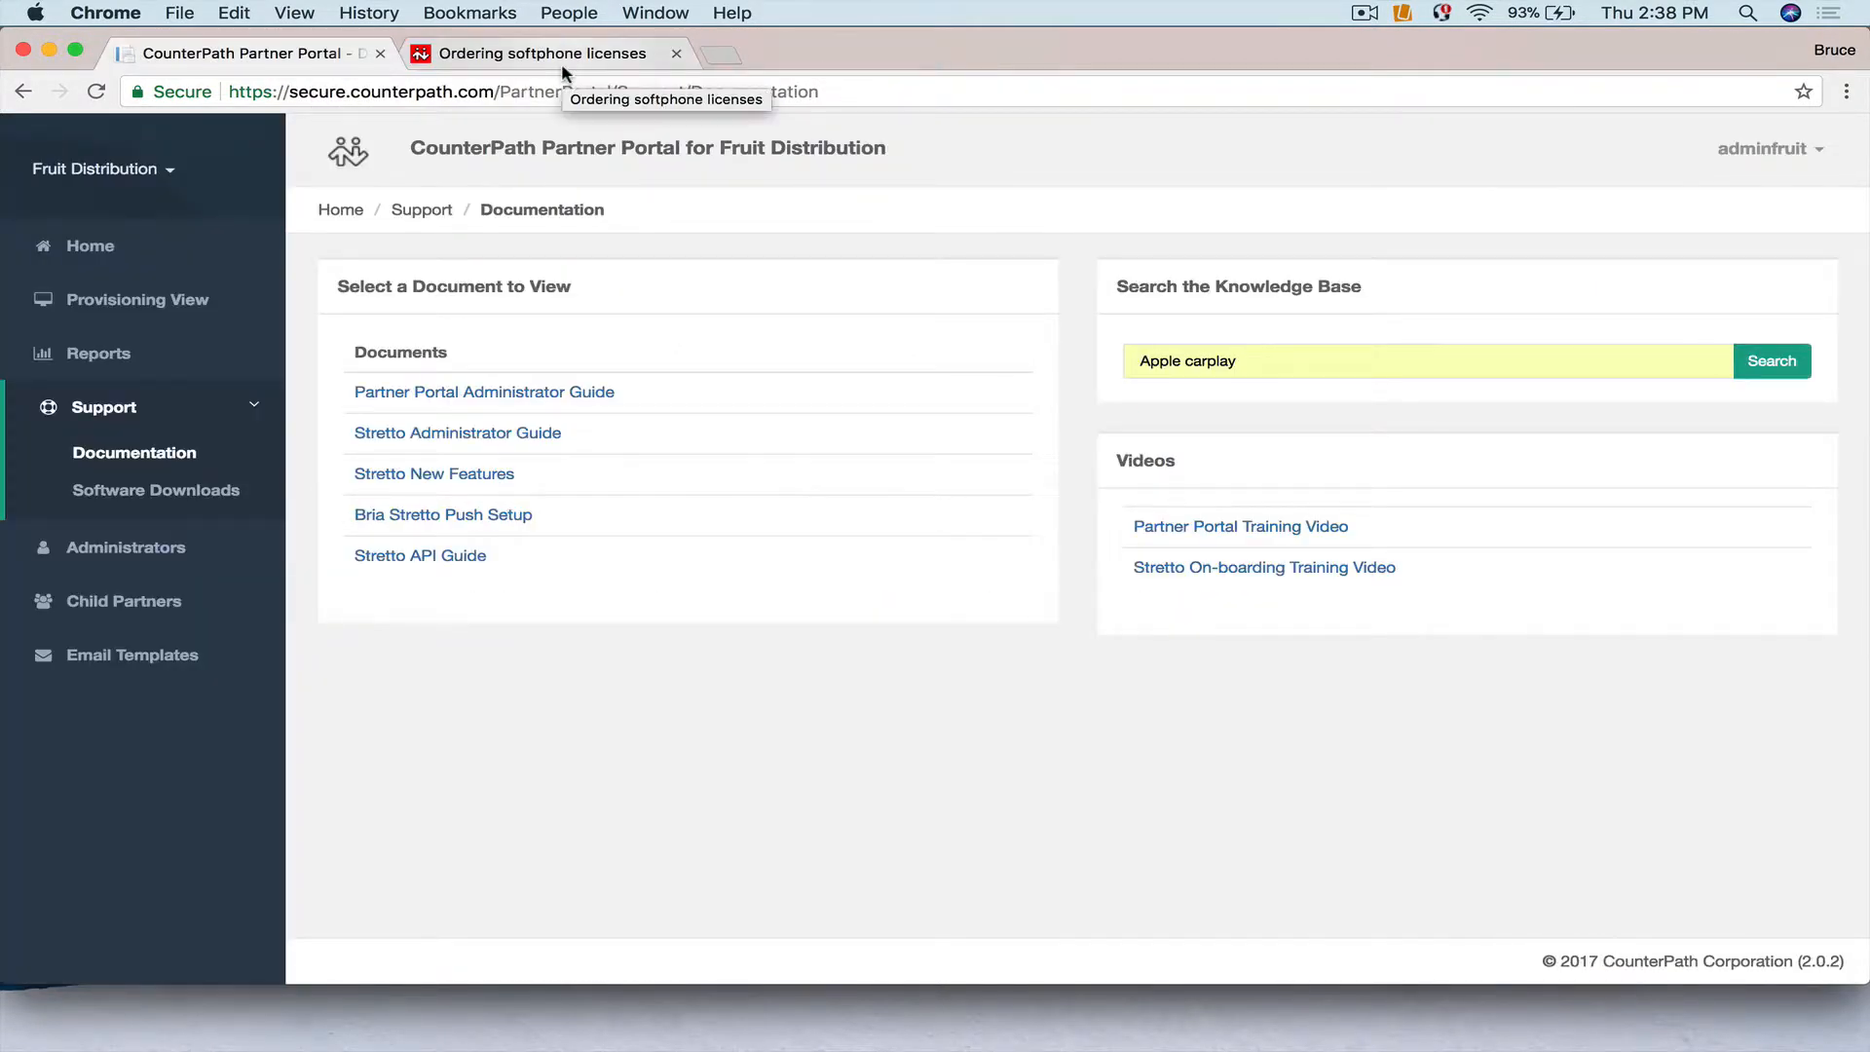
# Correct the Fruit Distribution company name and save the partner with Transaction Report set to Weekly.
pyautogui.click(109, 410)
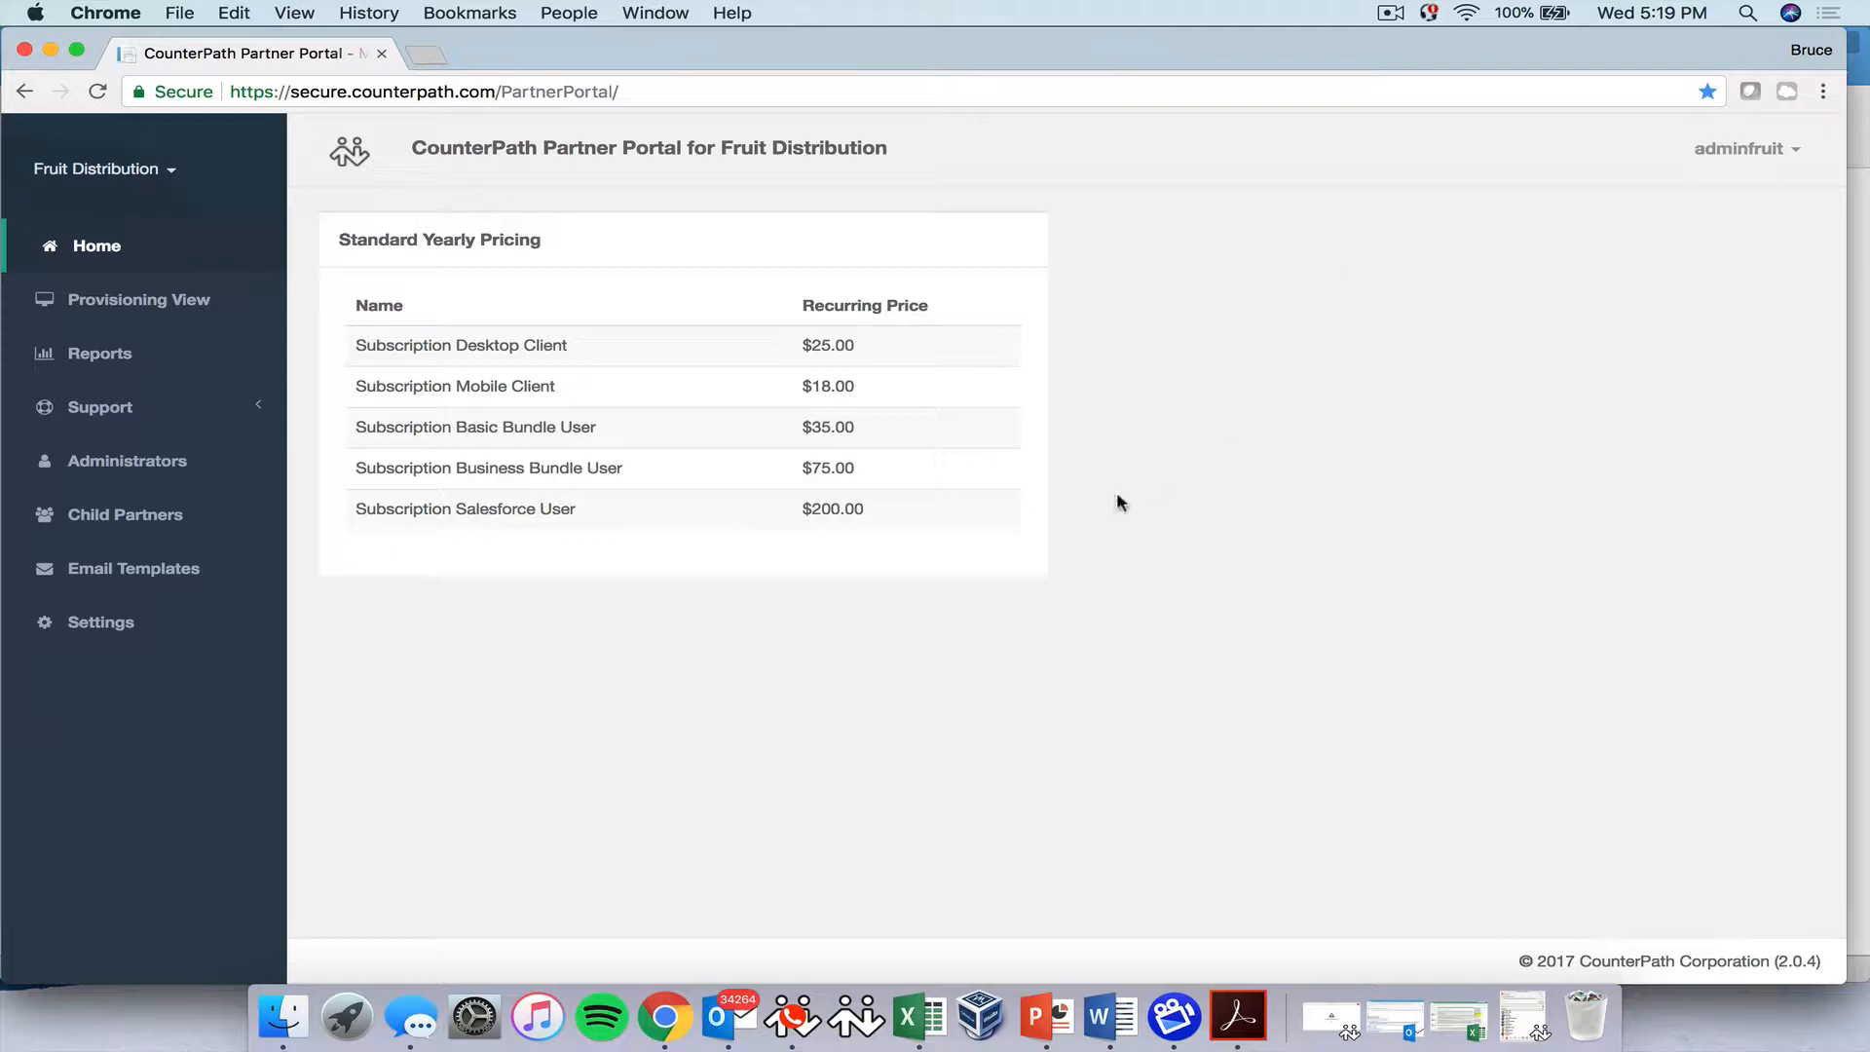
pyautogui.click(98, 625)
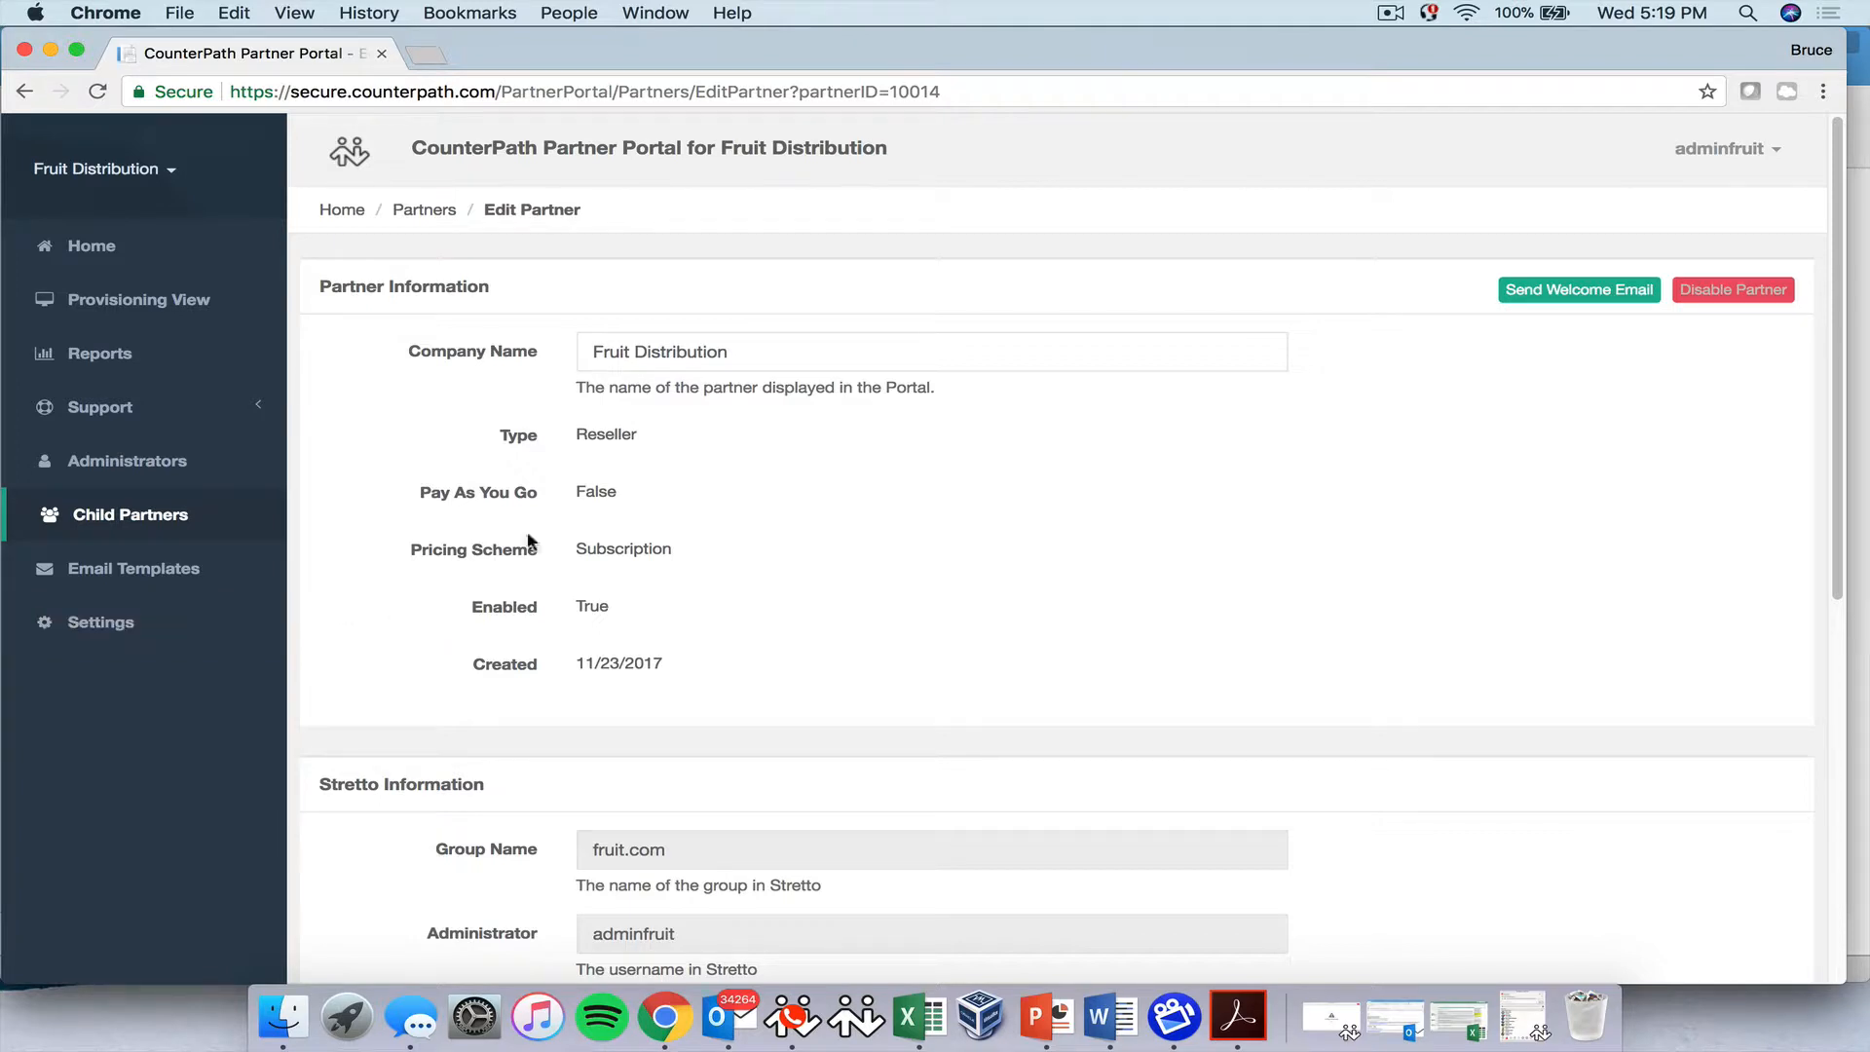
pyautogui.click(727, 351)
pyautogui.press('BackSpace')
pyautogui.press('BackSpace')
pyautogui.press('BackSpace')
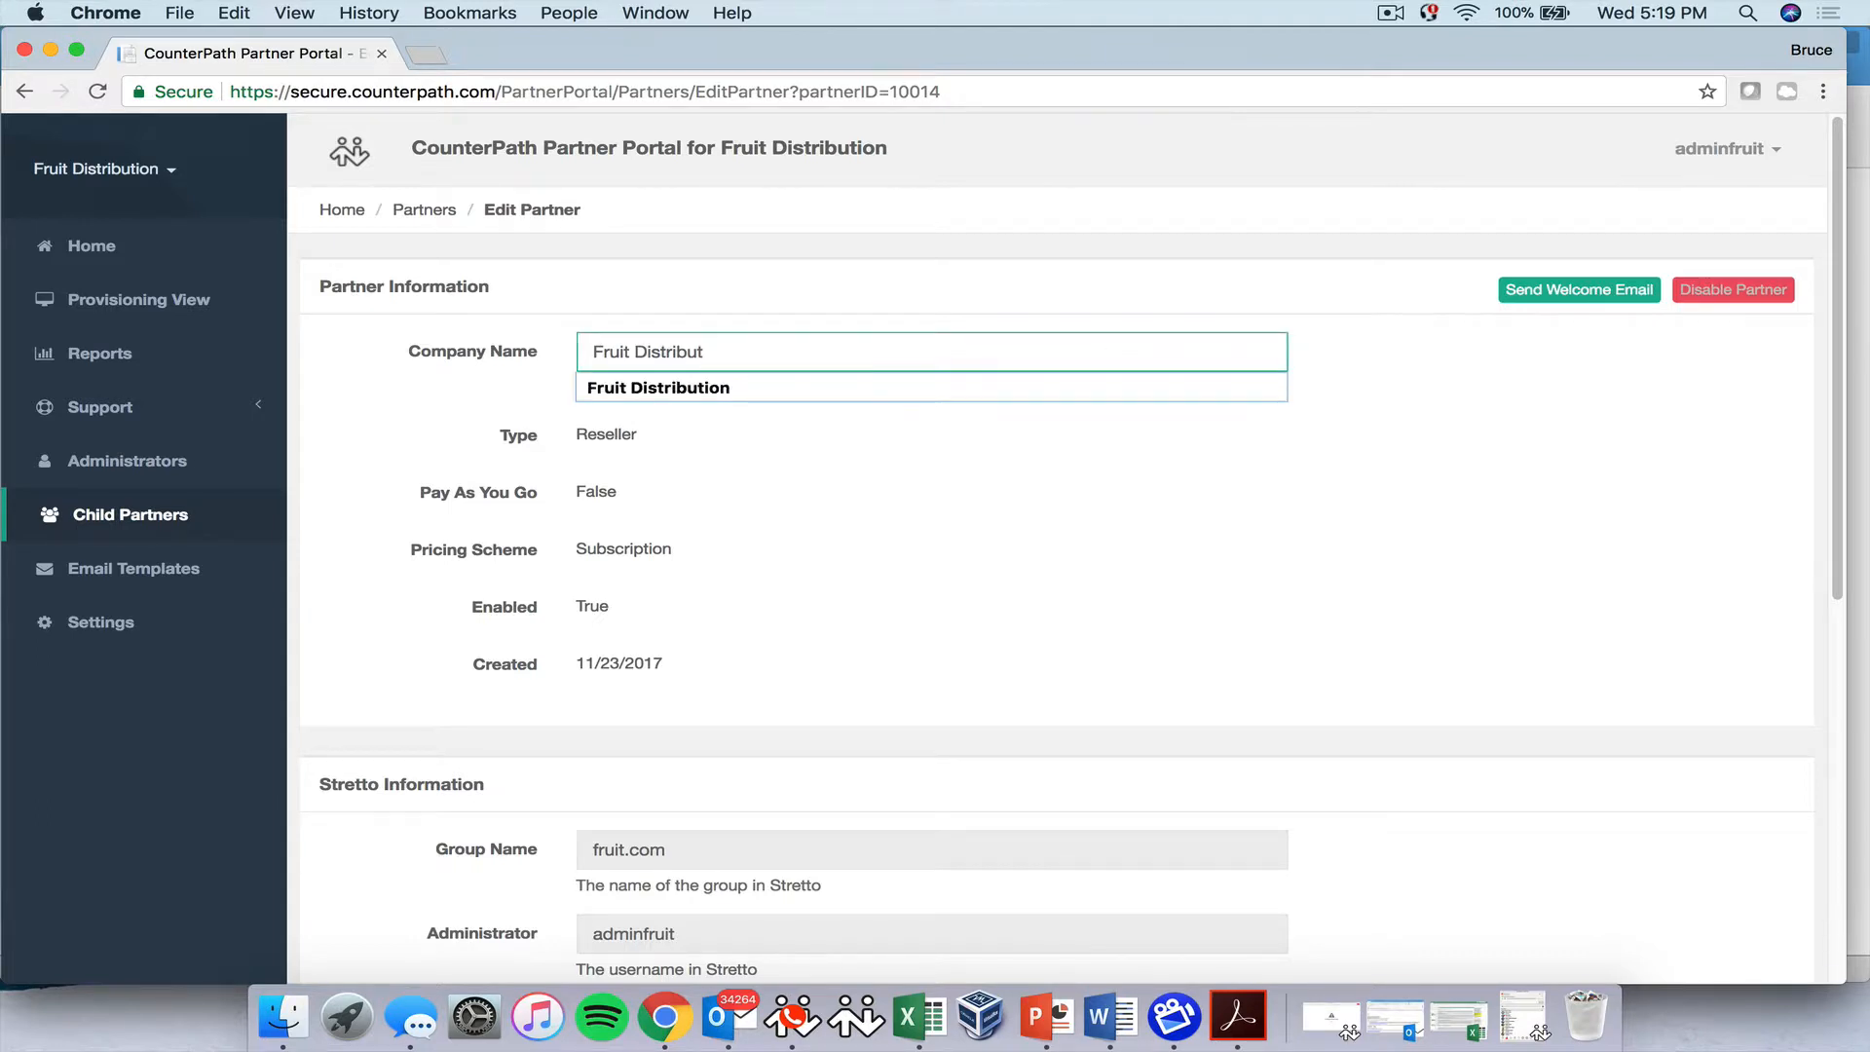
pyautogui.write('ors')
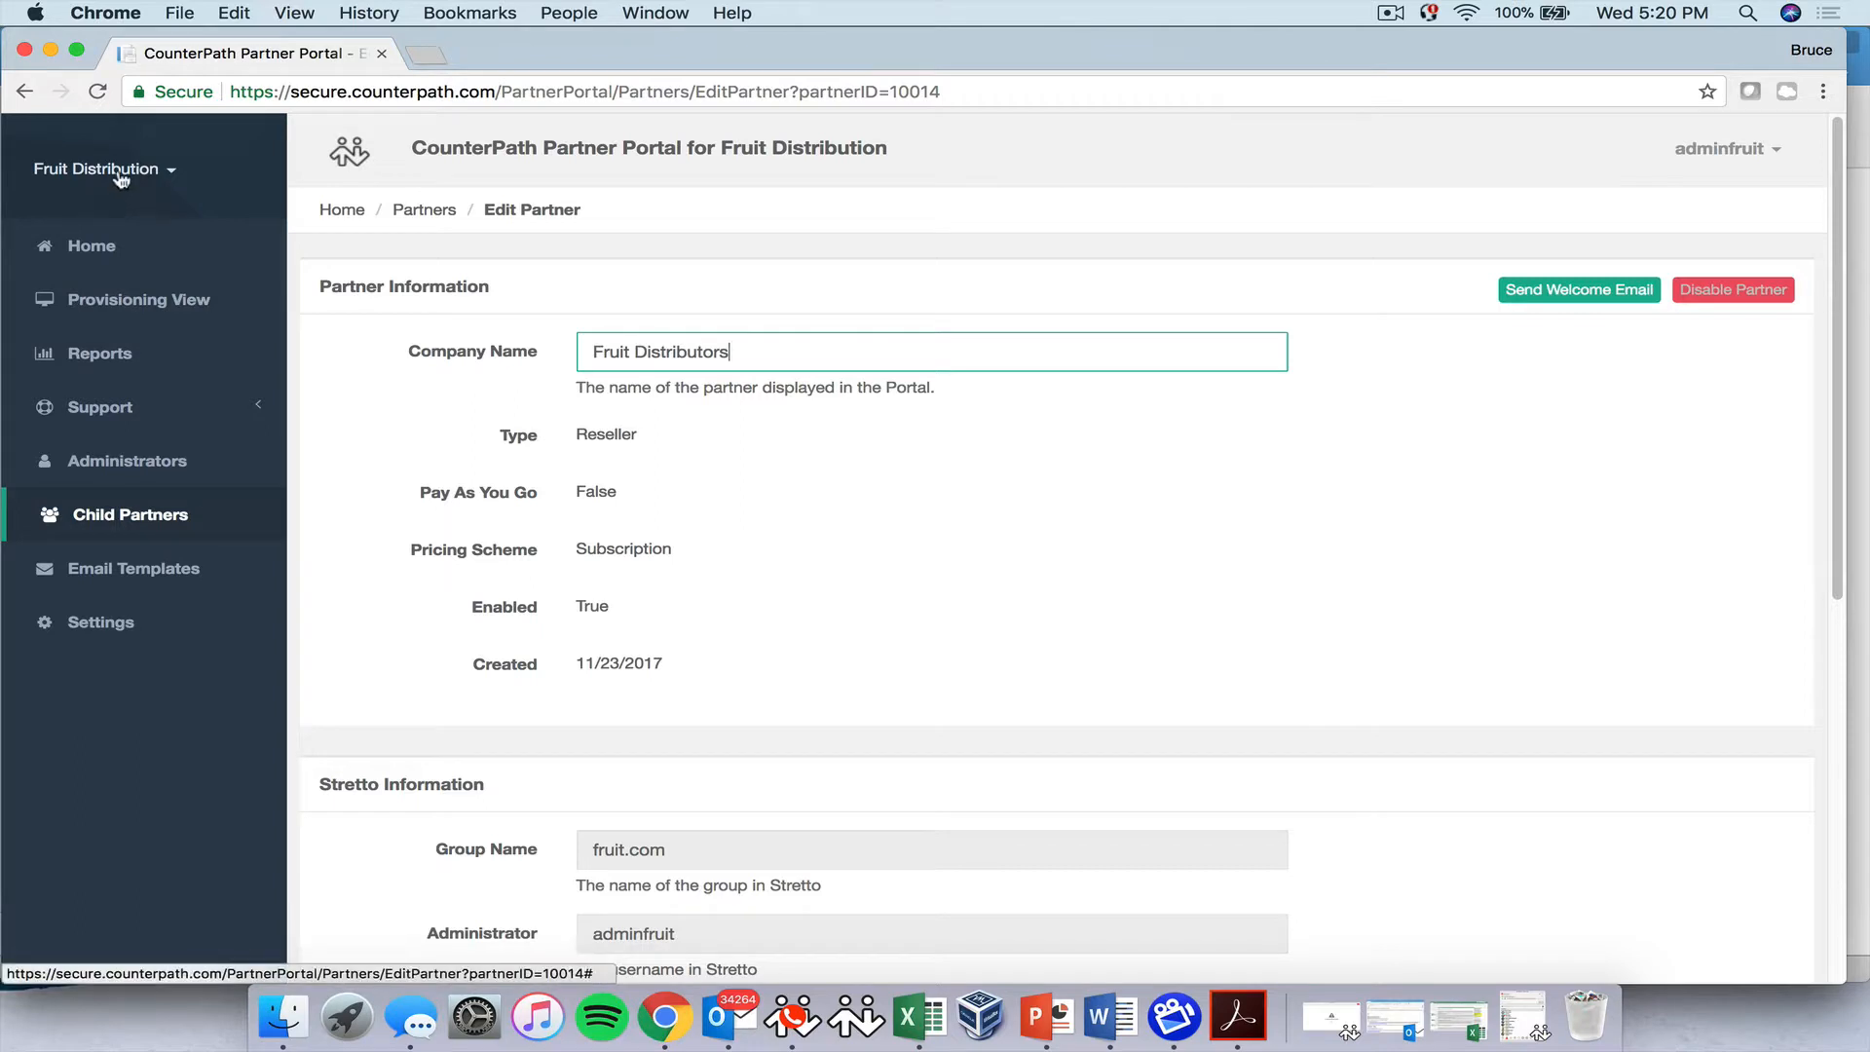
pyautogui.scroll(-5, 750, 514)
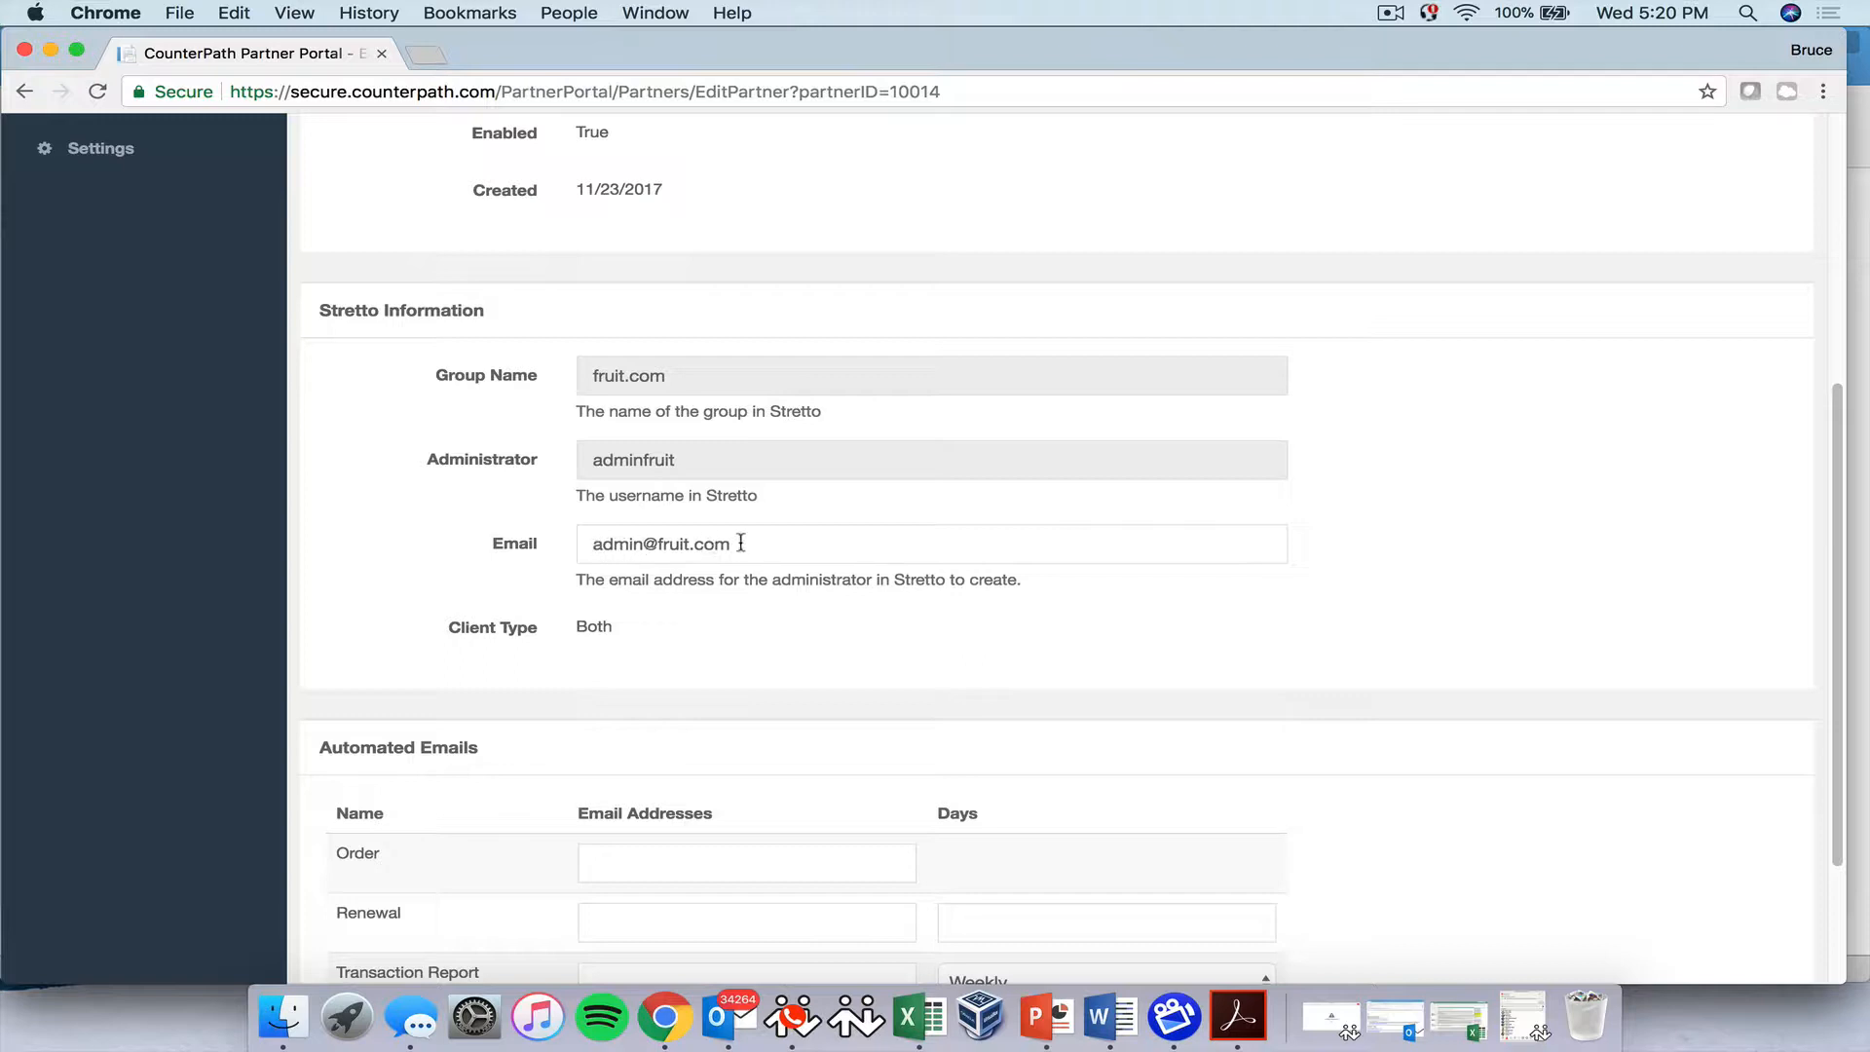
pyautogui.scroll(-2, 739, 543)
pyautogui.scroll(-1, 739, 543)
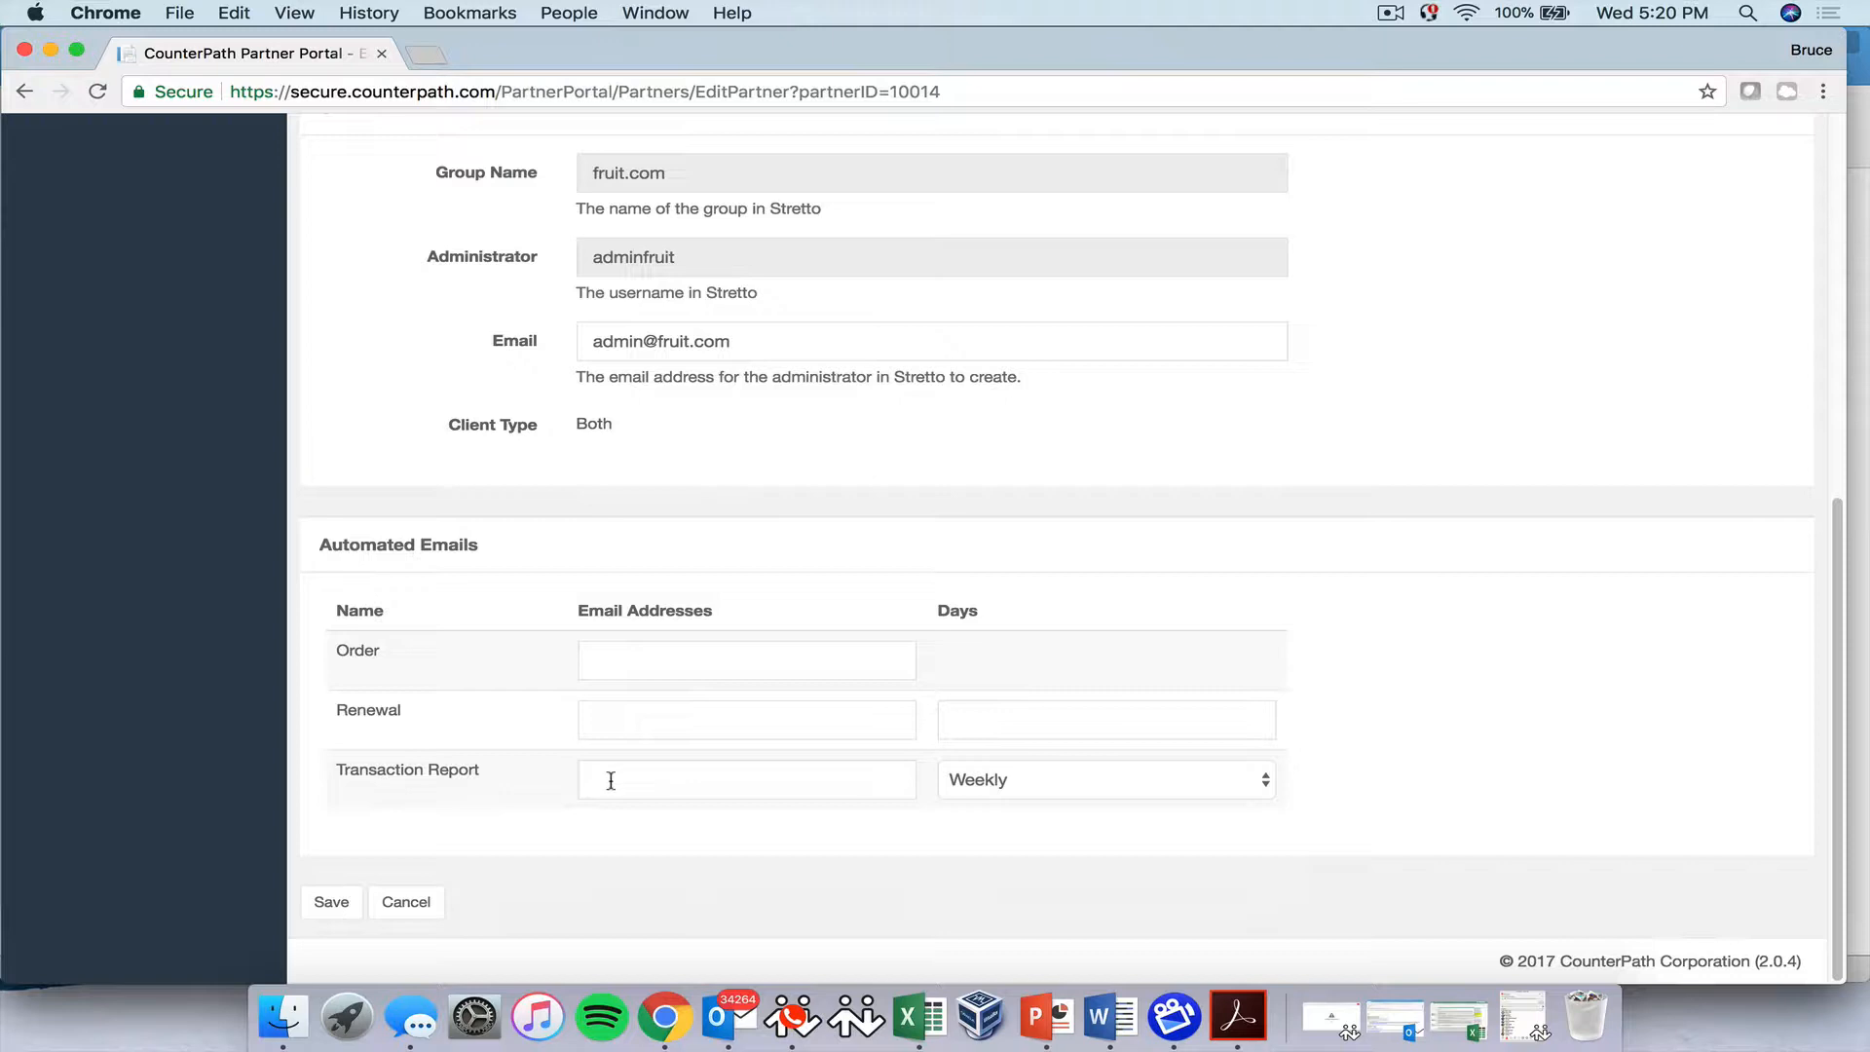
pyautogui.click(331, 903)
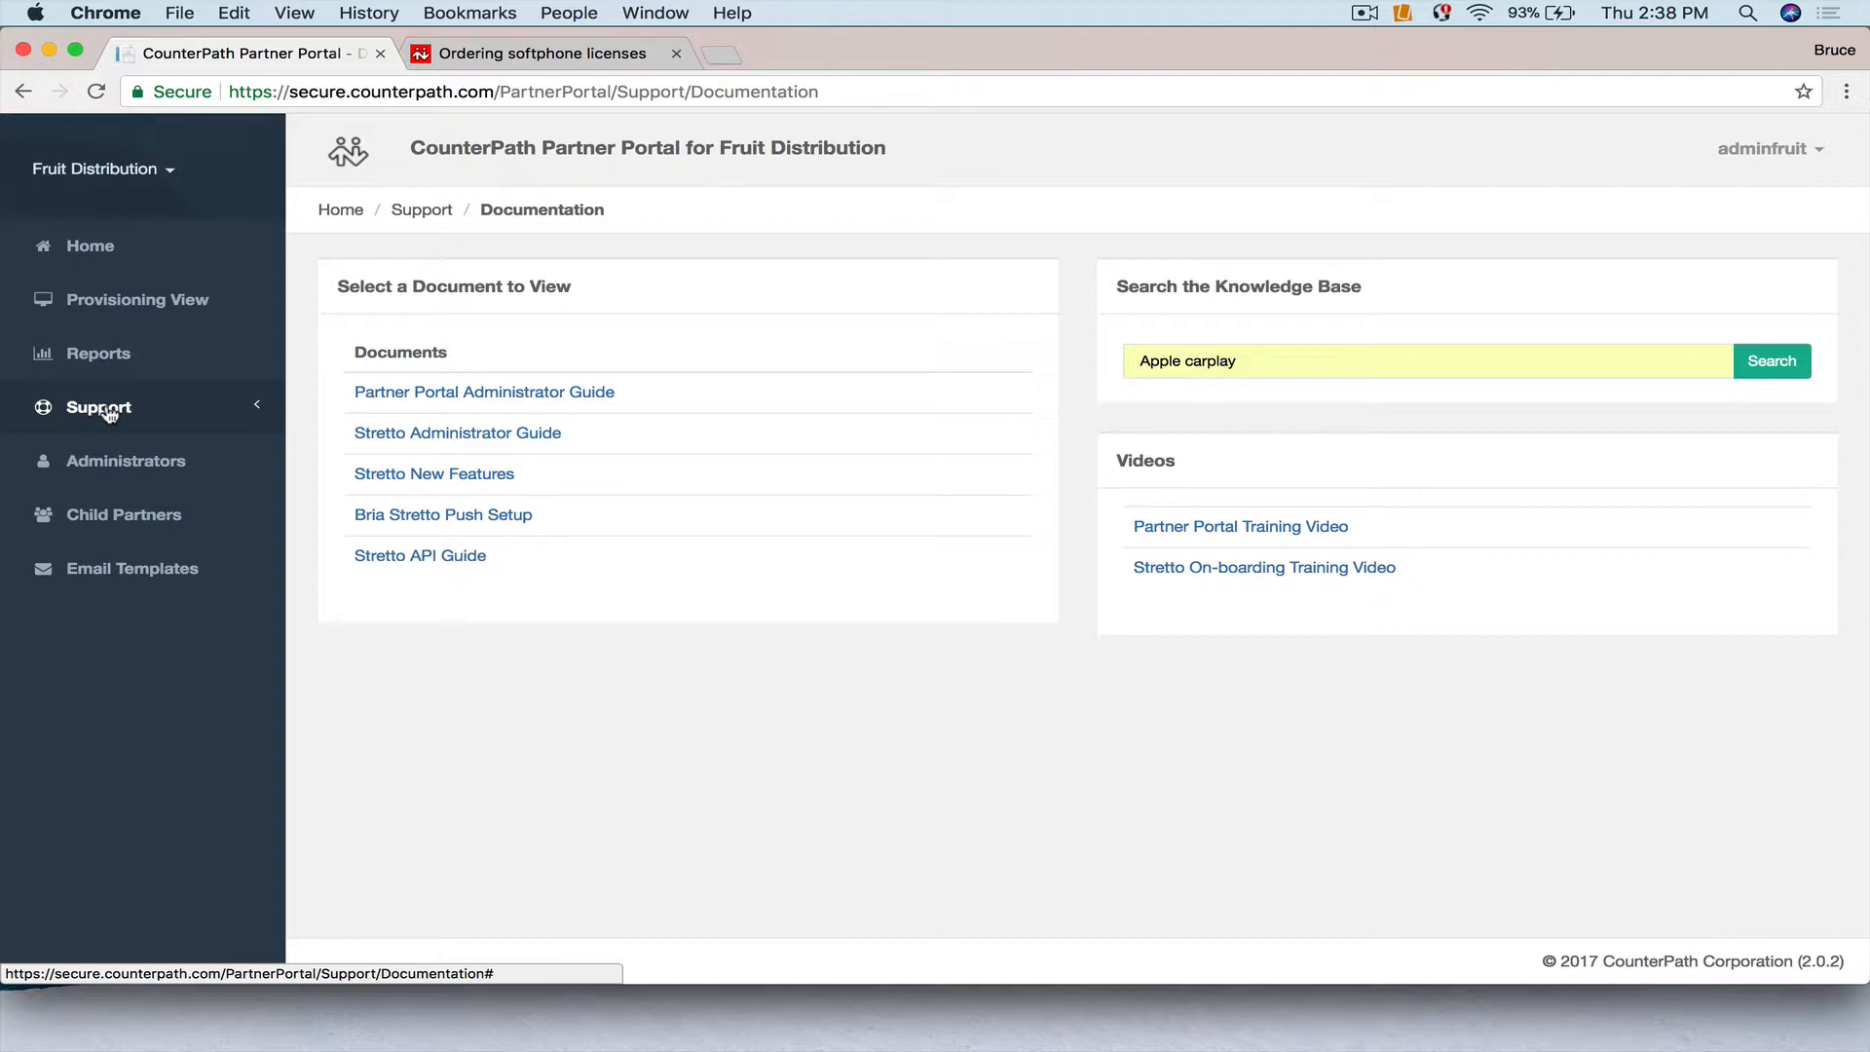
# Go to the Administrators list and choose Add Administrator.
pyautogui.click(146, 465)
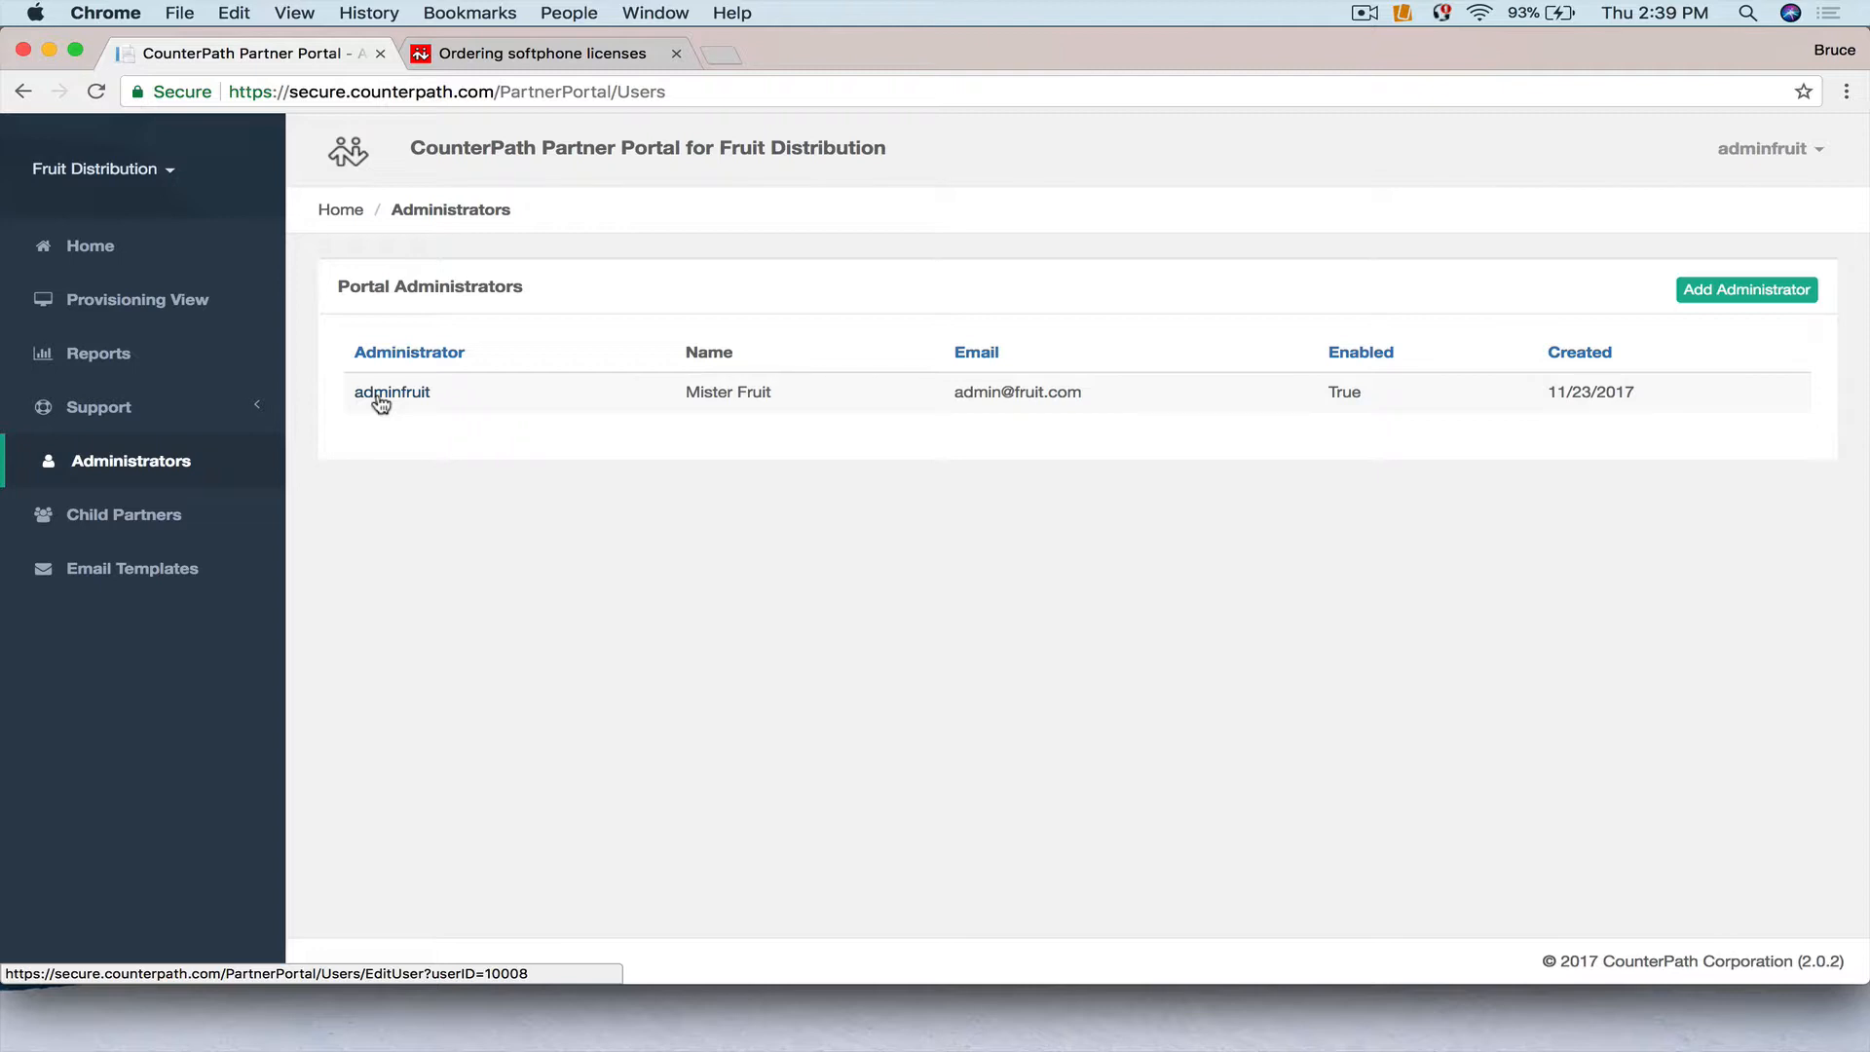
pyautogui.click(1739, 294)
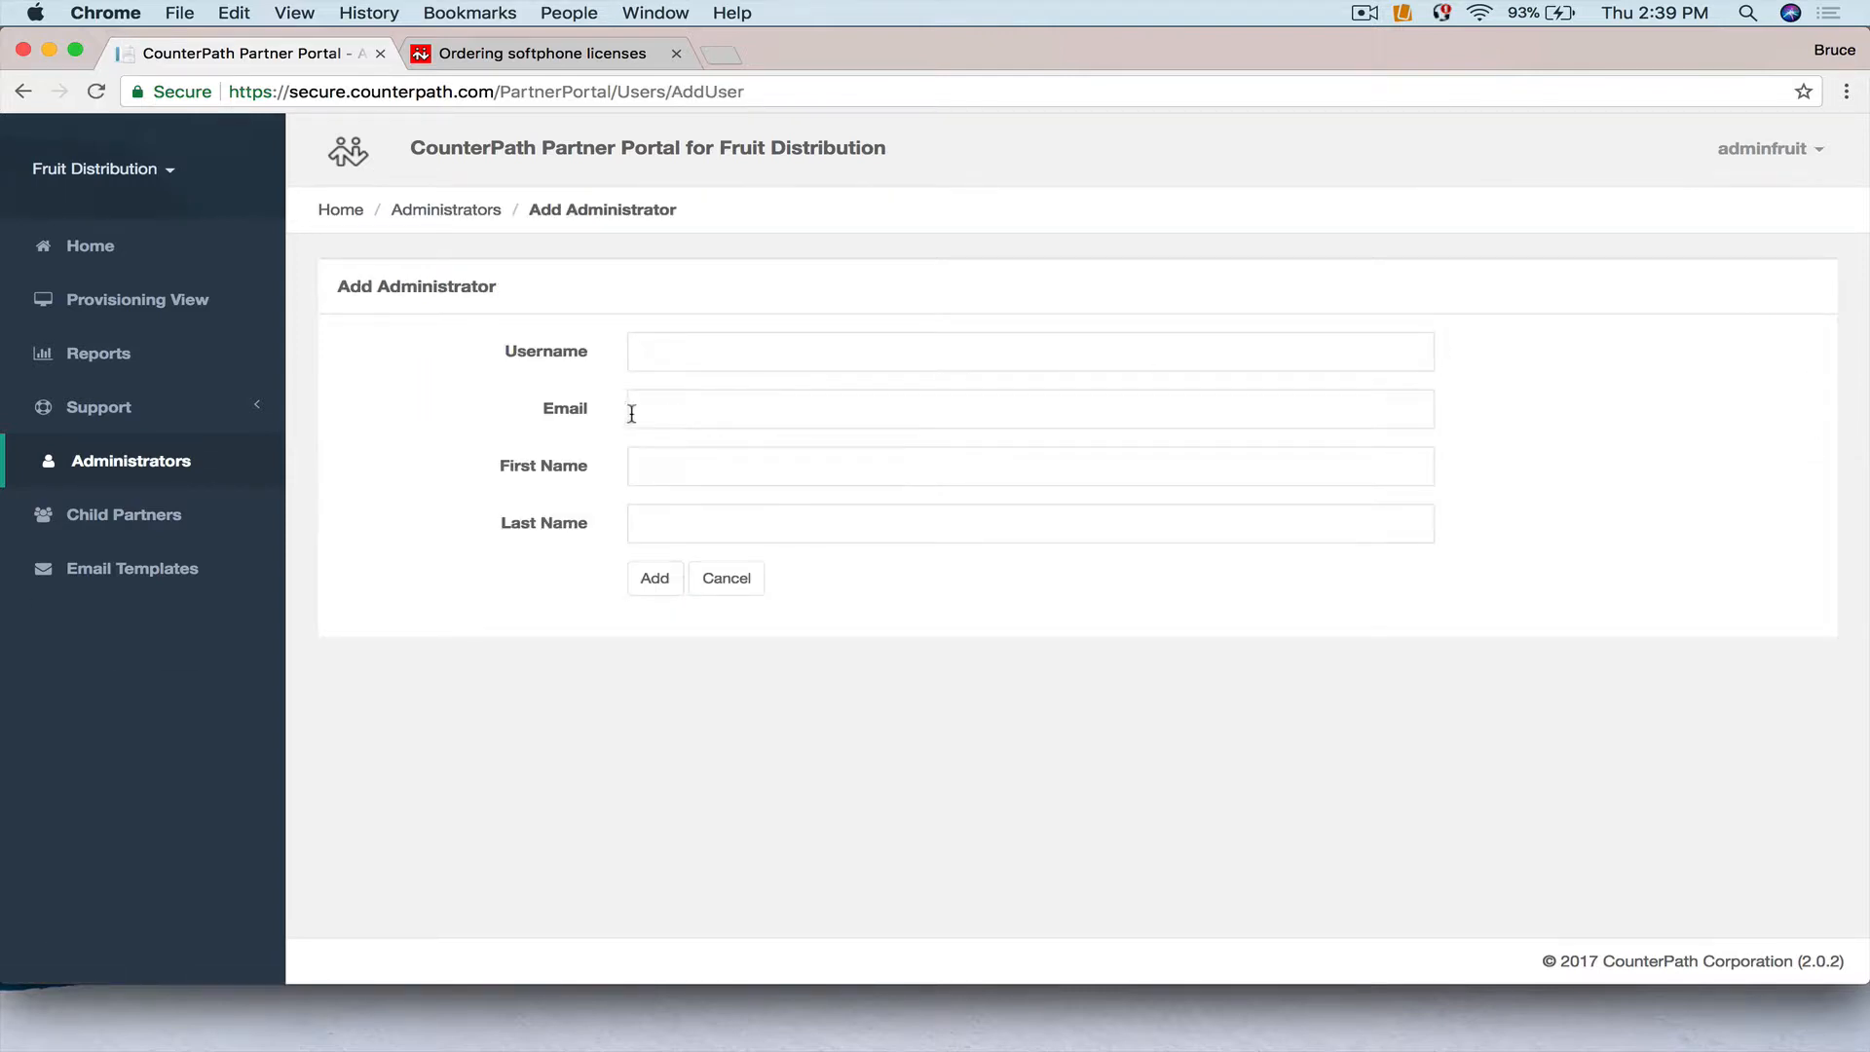
# Enter the finance administrator's username, e-mail, first name and last name, then add the account.
pyautogui.click(671, 351)
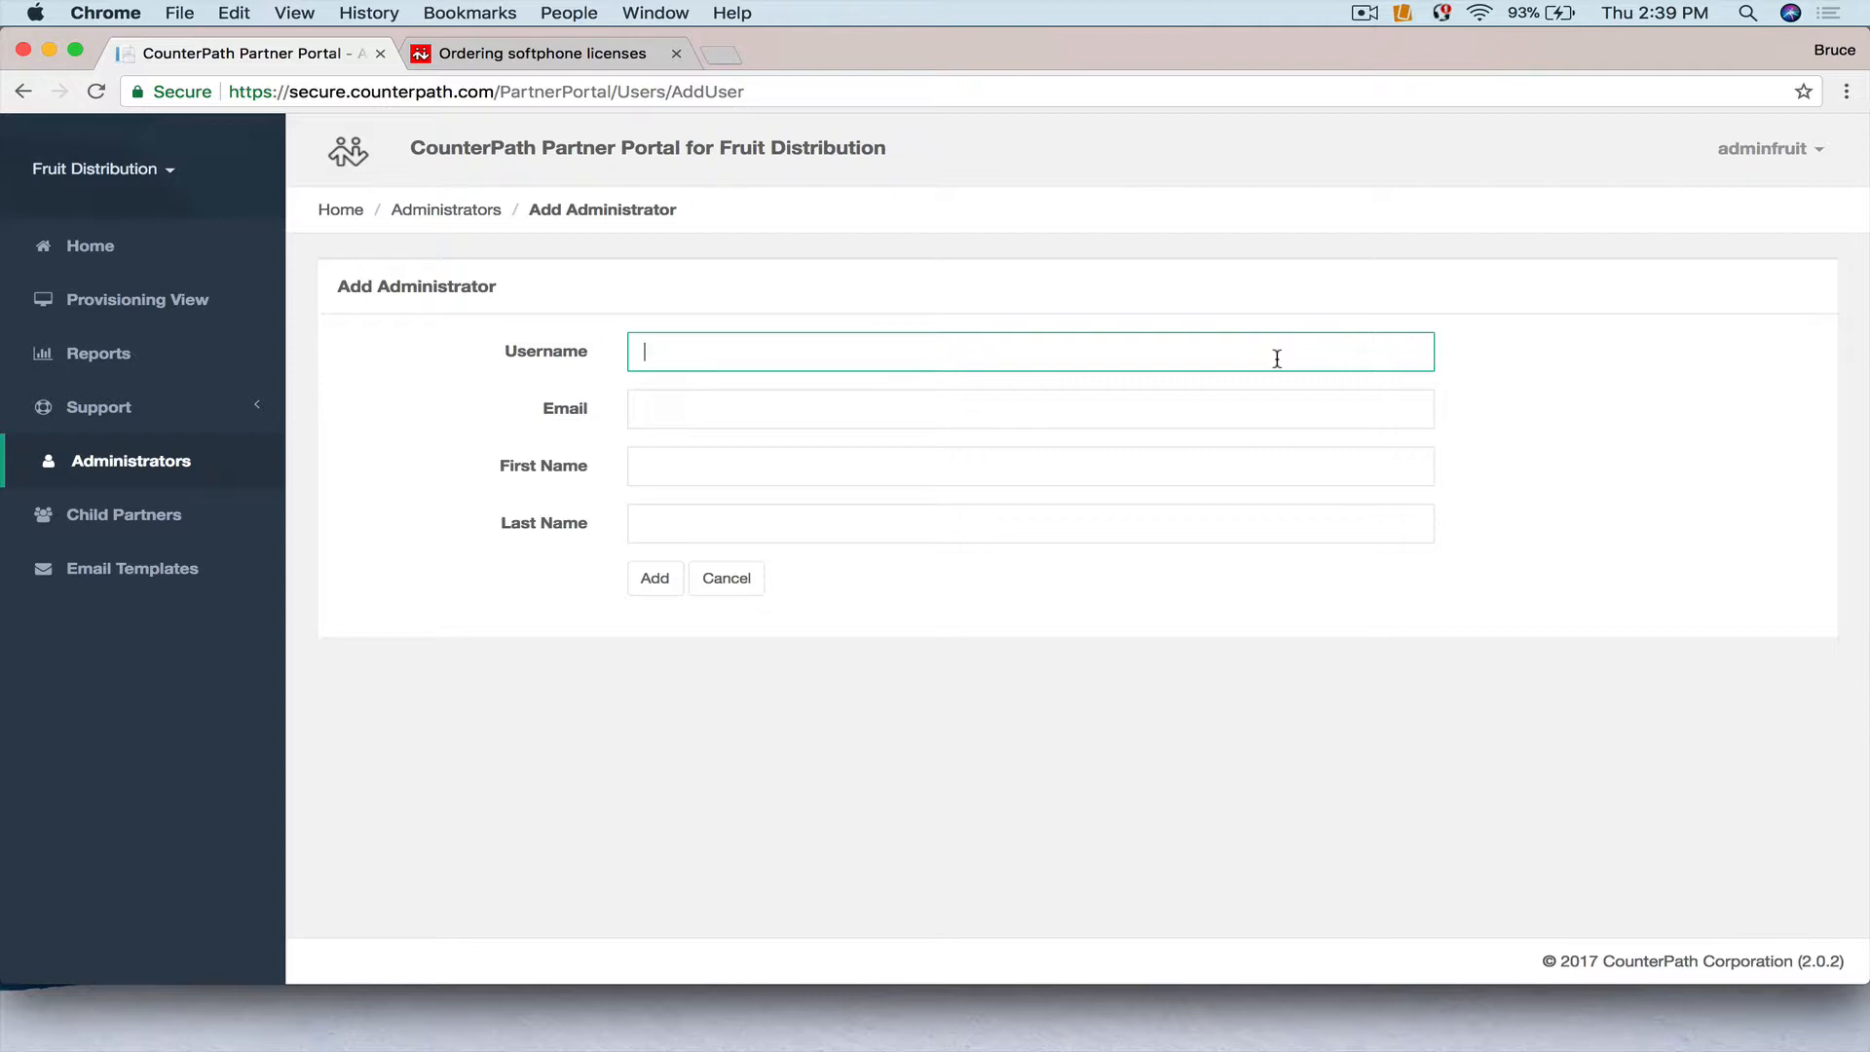
pyautogui.write('financefruit')
pyautogui.click(732, 409)
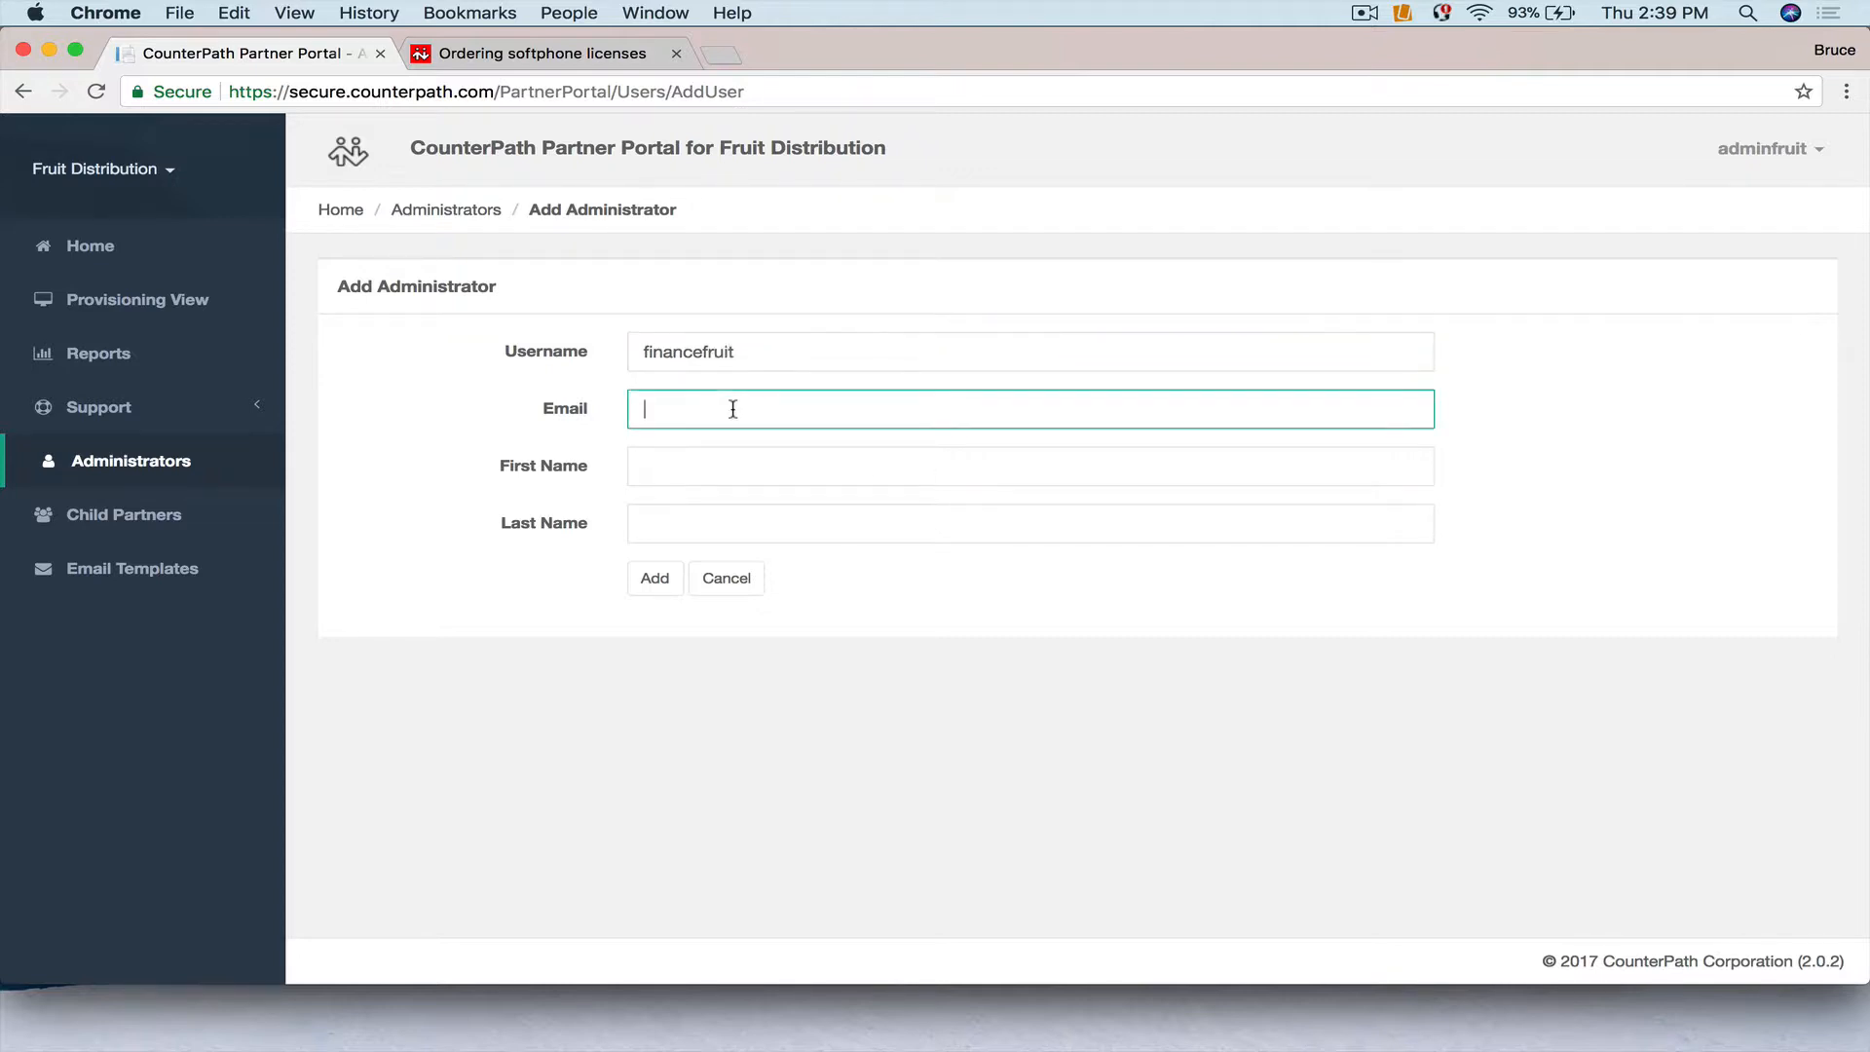
pyautogui.click(679, 464)
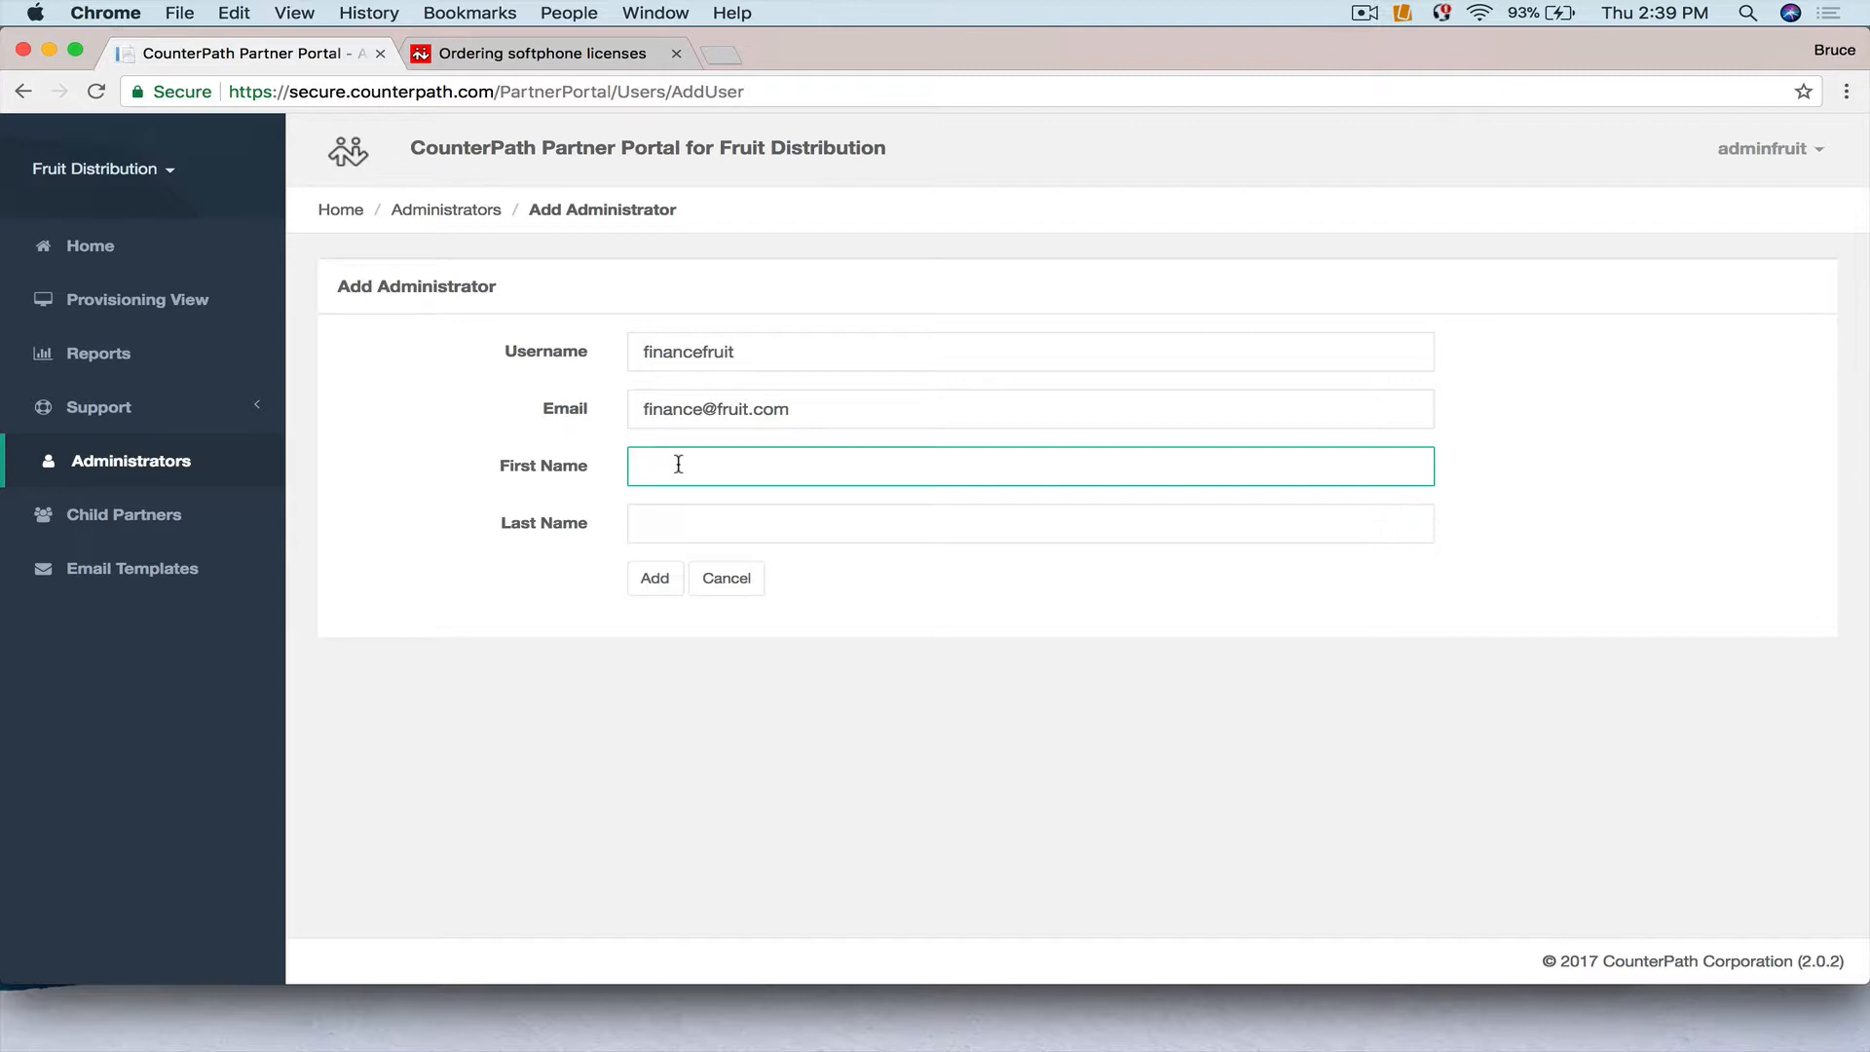
pyautogui.write('Adm')
pyautogui.press('BackSpace')
pyautogui.press('BackSpace')
pyautogui.press('BackSpace')
pyautogui.write('Finance')
pyautogui.click(674, 516)
pyautogui.write('Fruit')
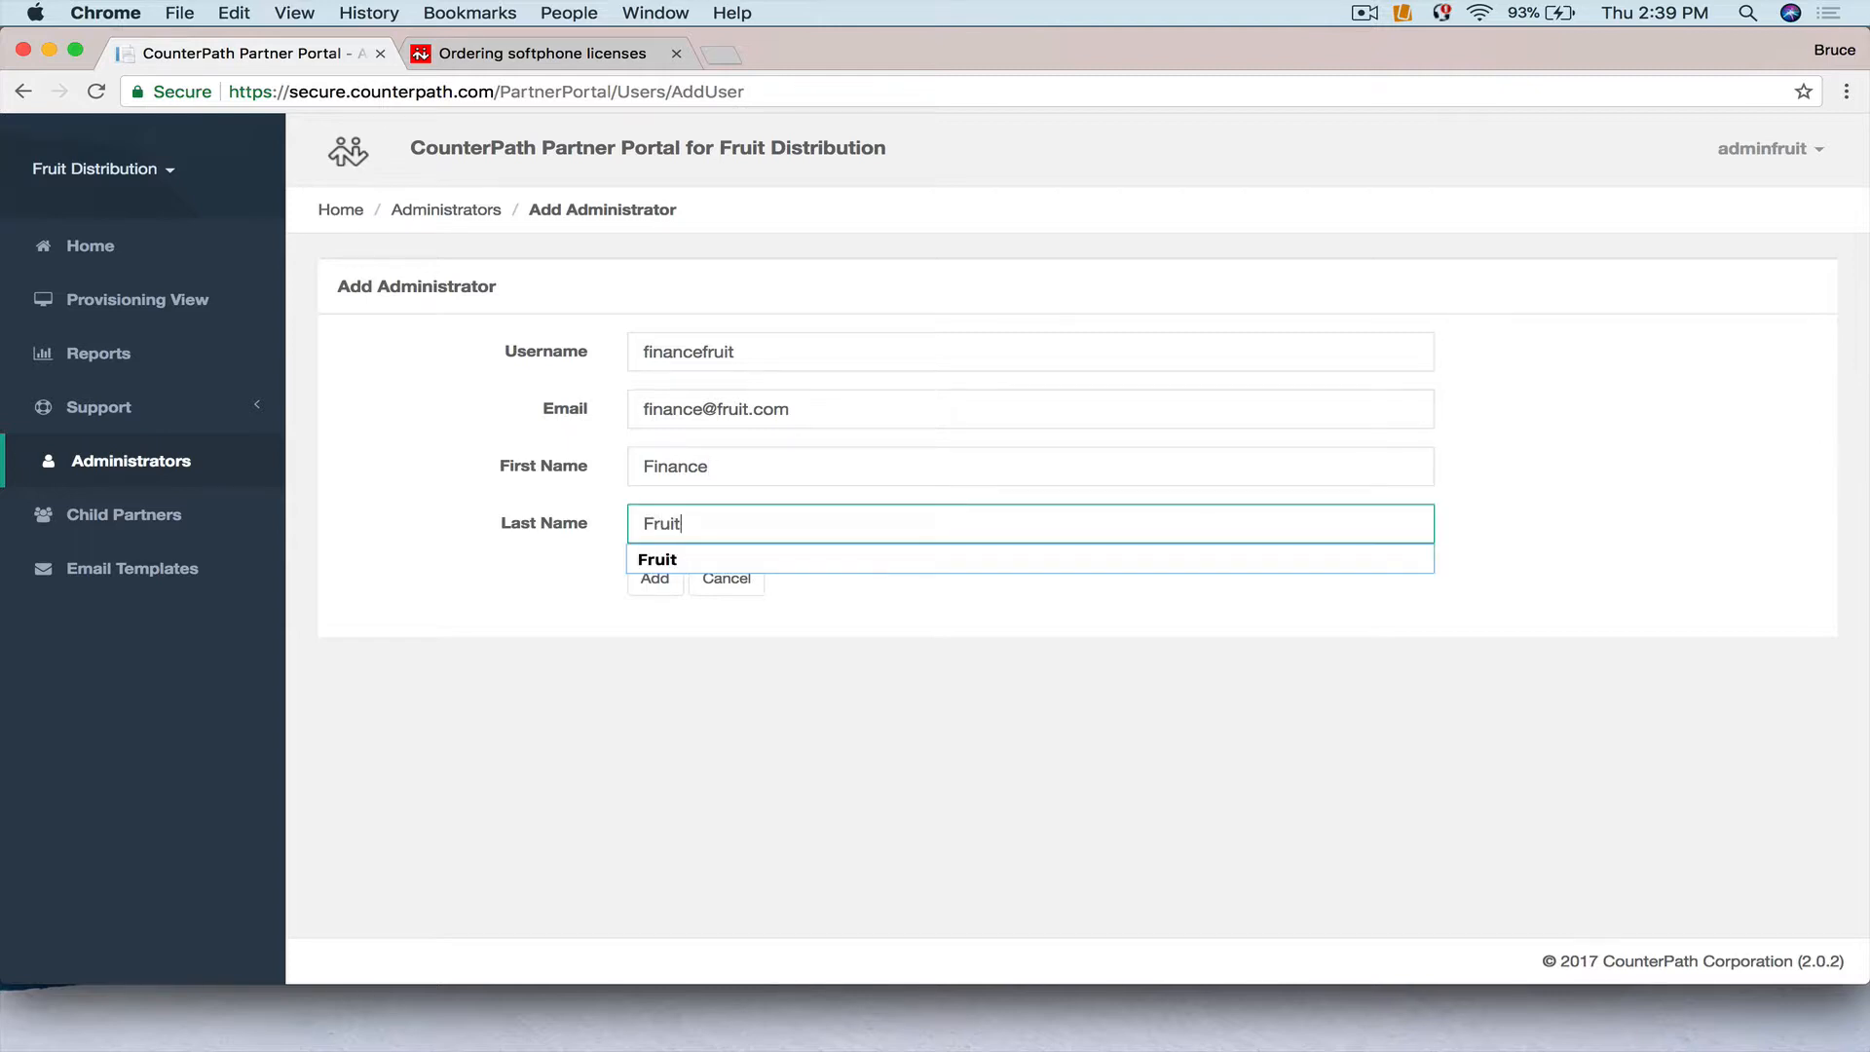
pyautogui.click(654, 580)
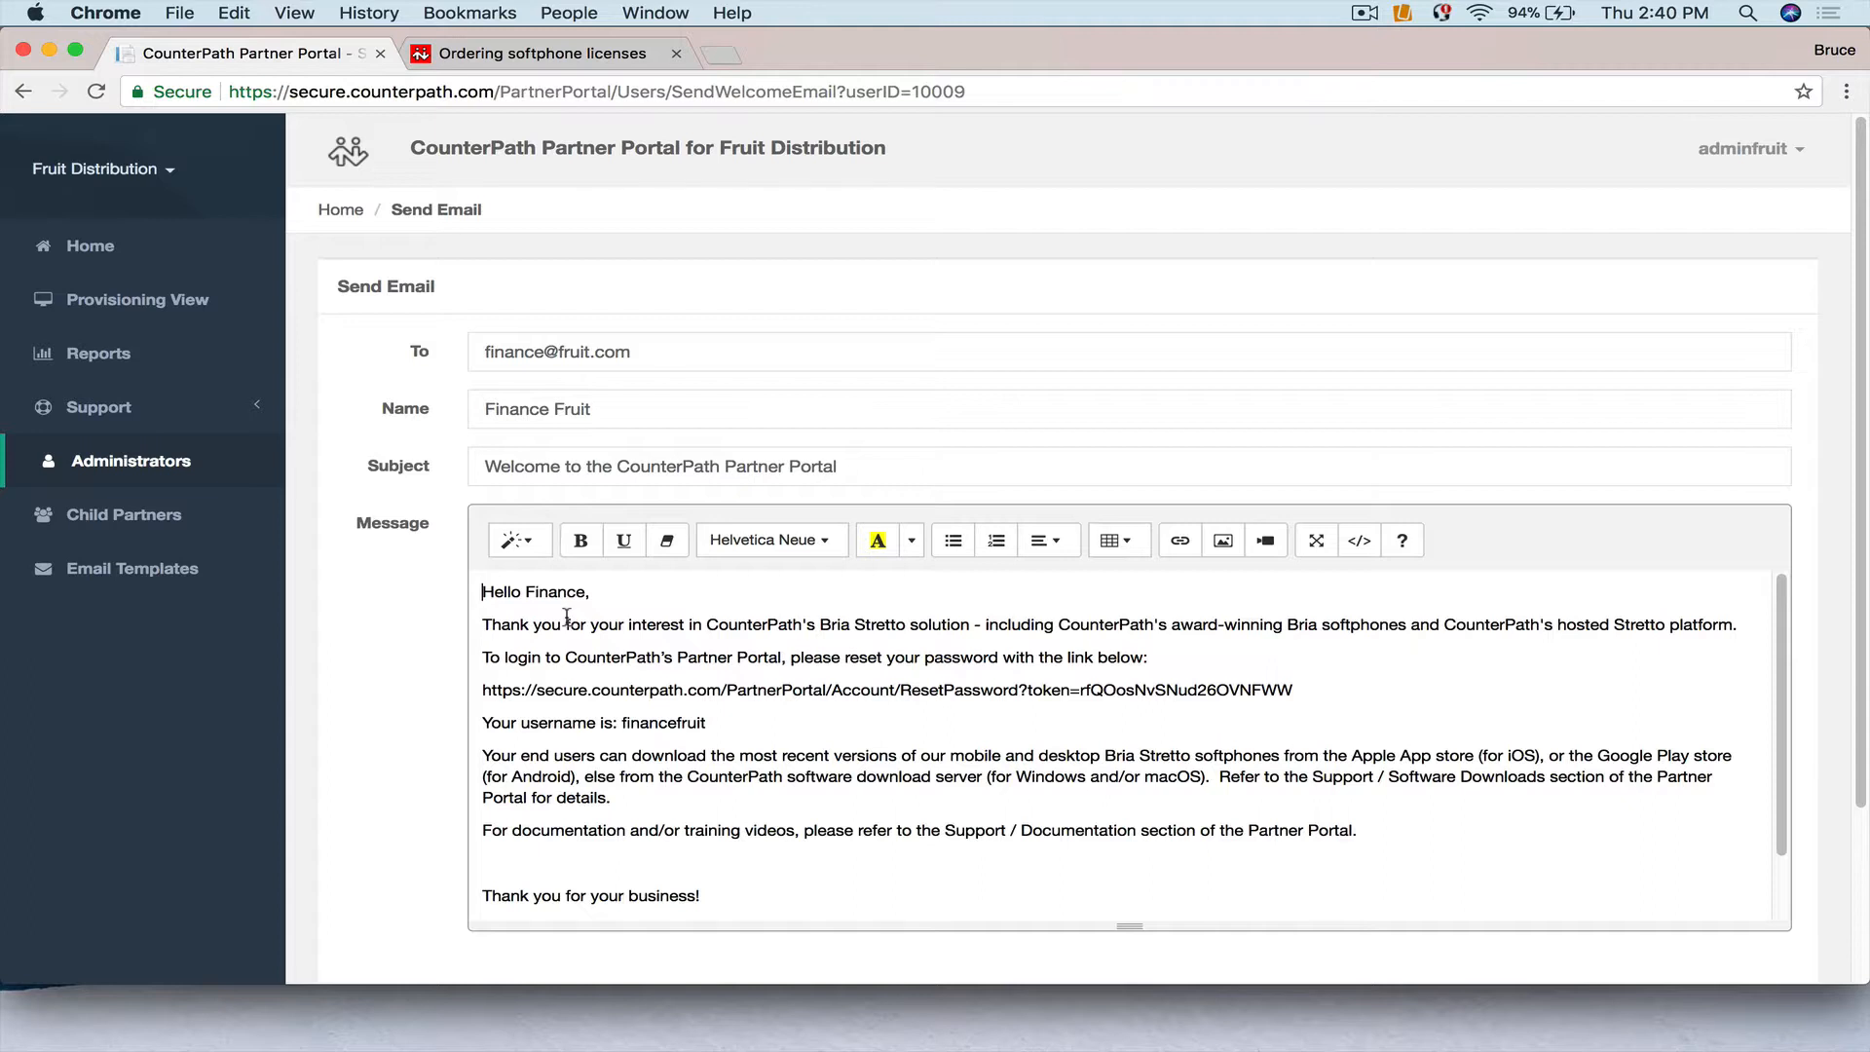
# Replace the recipient name in the welcome email greeting, review the message, then cancel without sending.
pyautogui.moveTo(525, 591); pyautogui.dragTo(583, 588)
pyautogui.write('David')
pyautogui.scroll(-5, 798, 628)
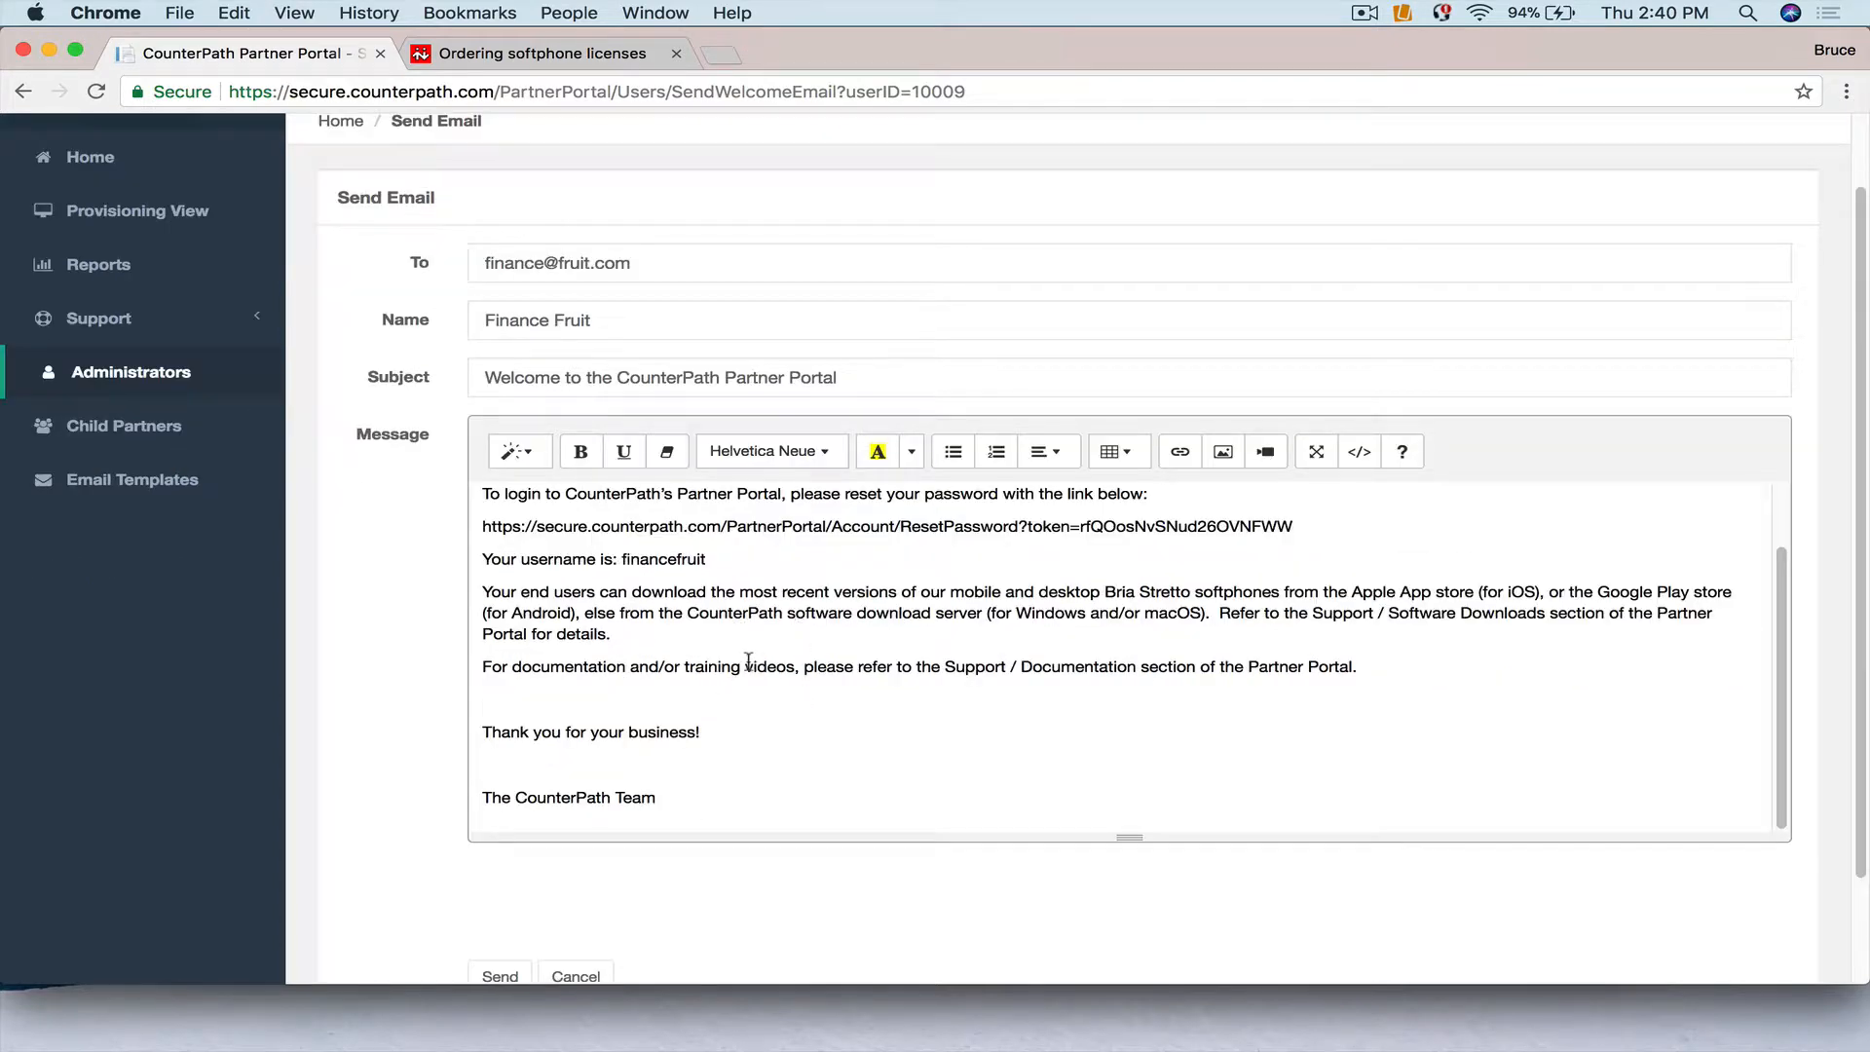
pyautogui.scroll(1, 748, 662)
pyautogui.scroll(1, 748, 662)
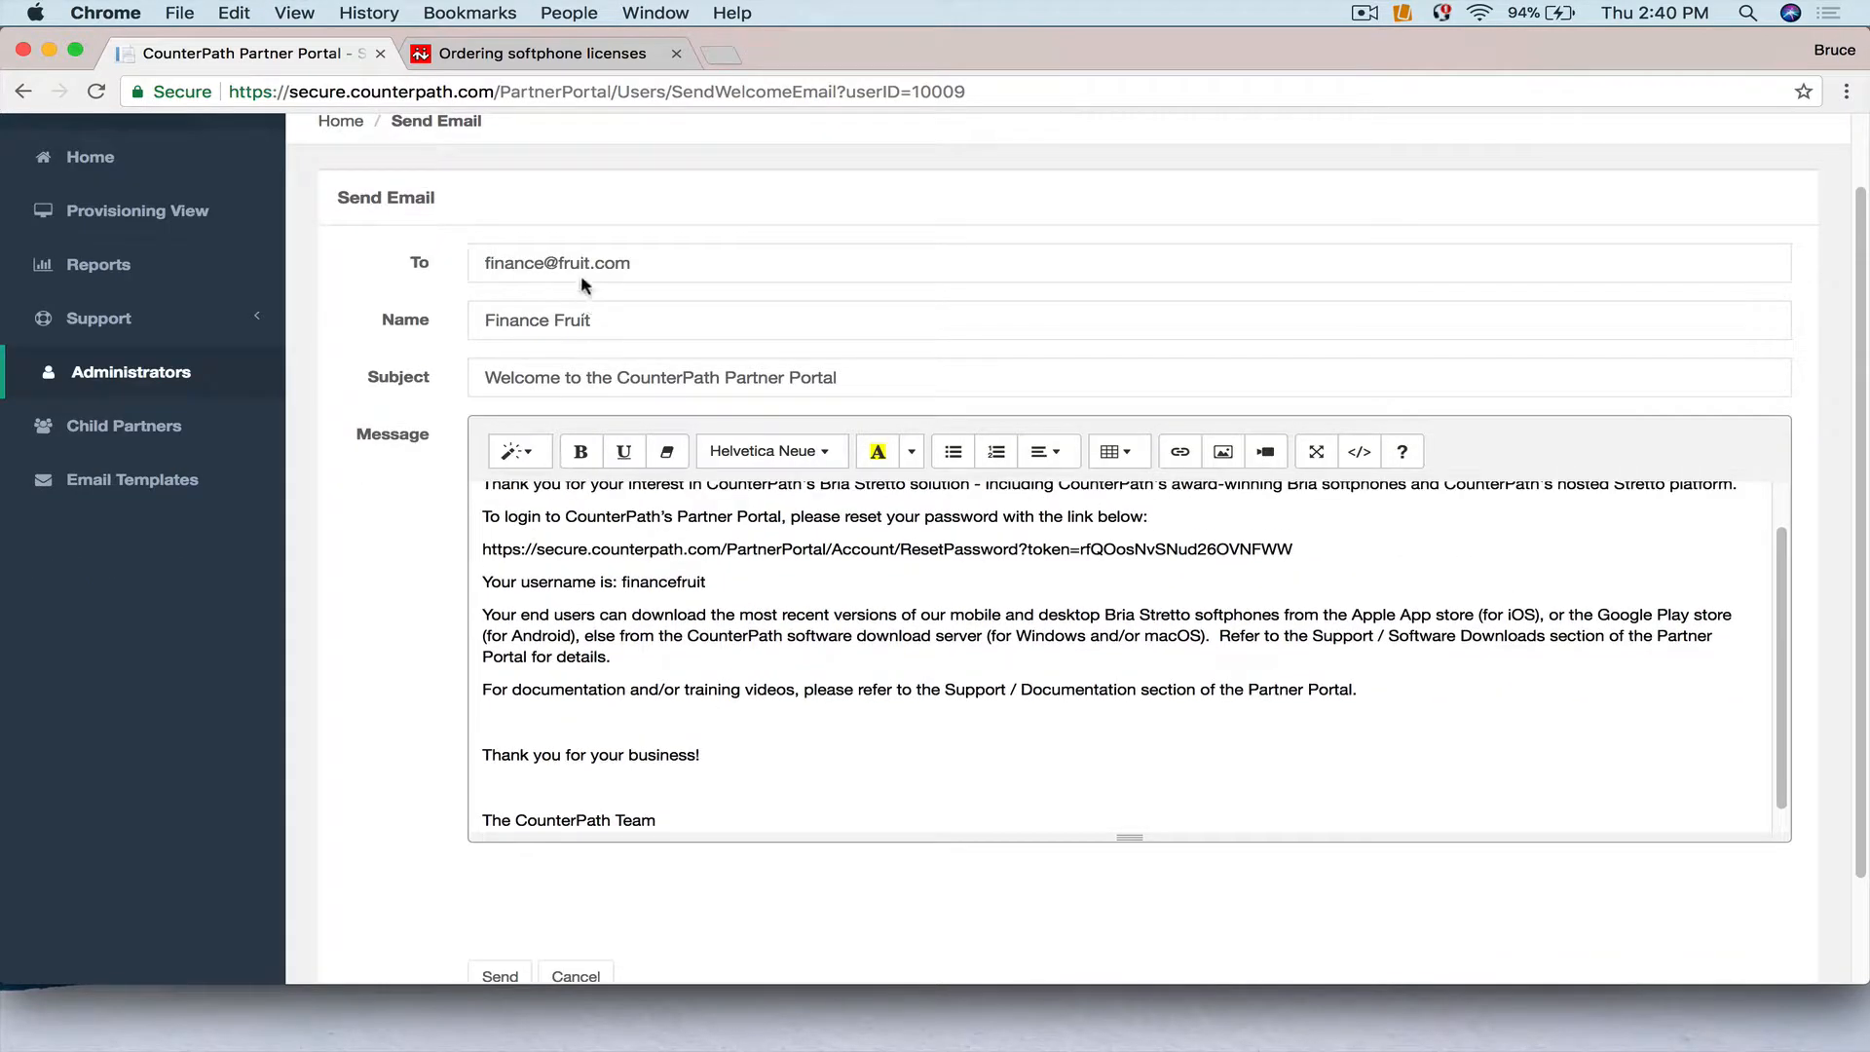
pyautogui.scroll(1, 784, 656)
pyautogui.scroll(1, 784, 657)
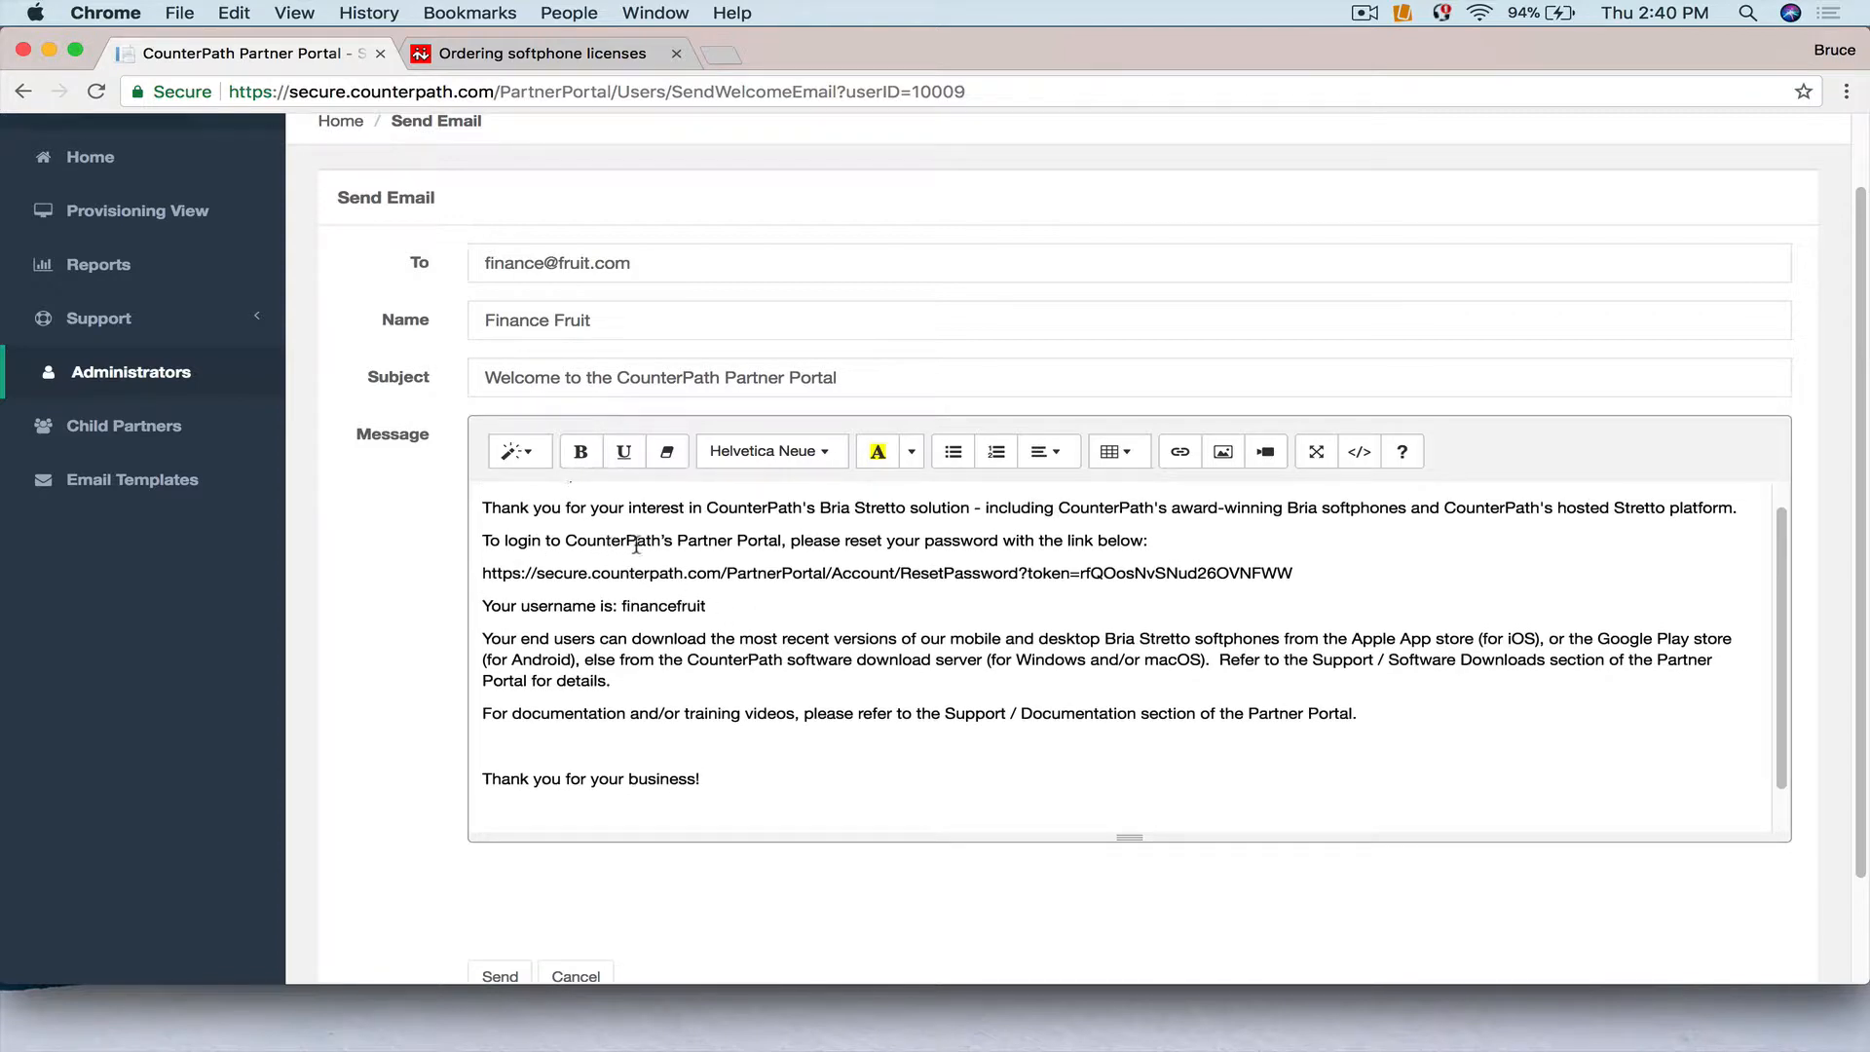
pyautogui.scroll(-2, 896, 682)
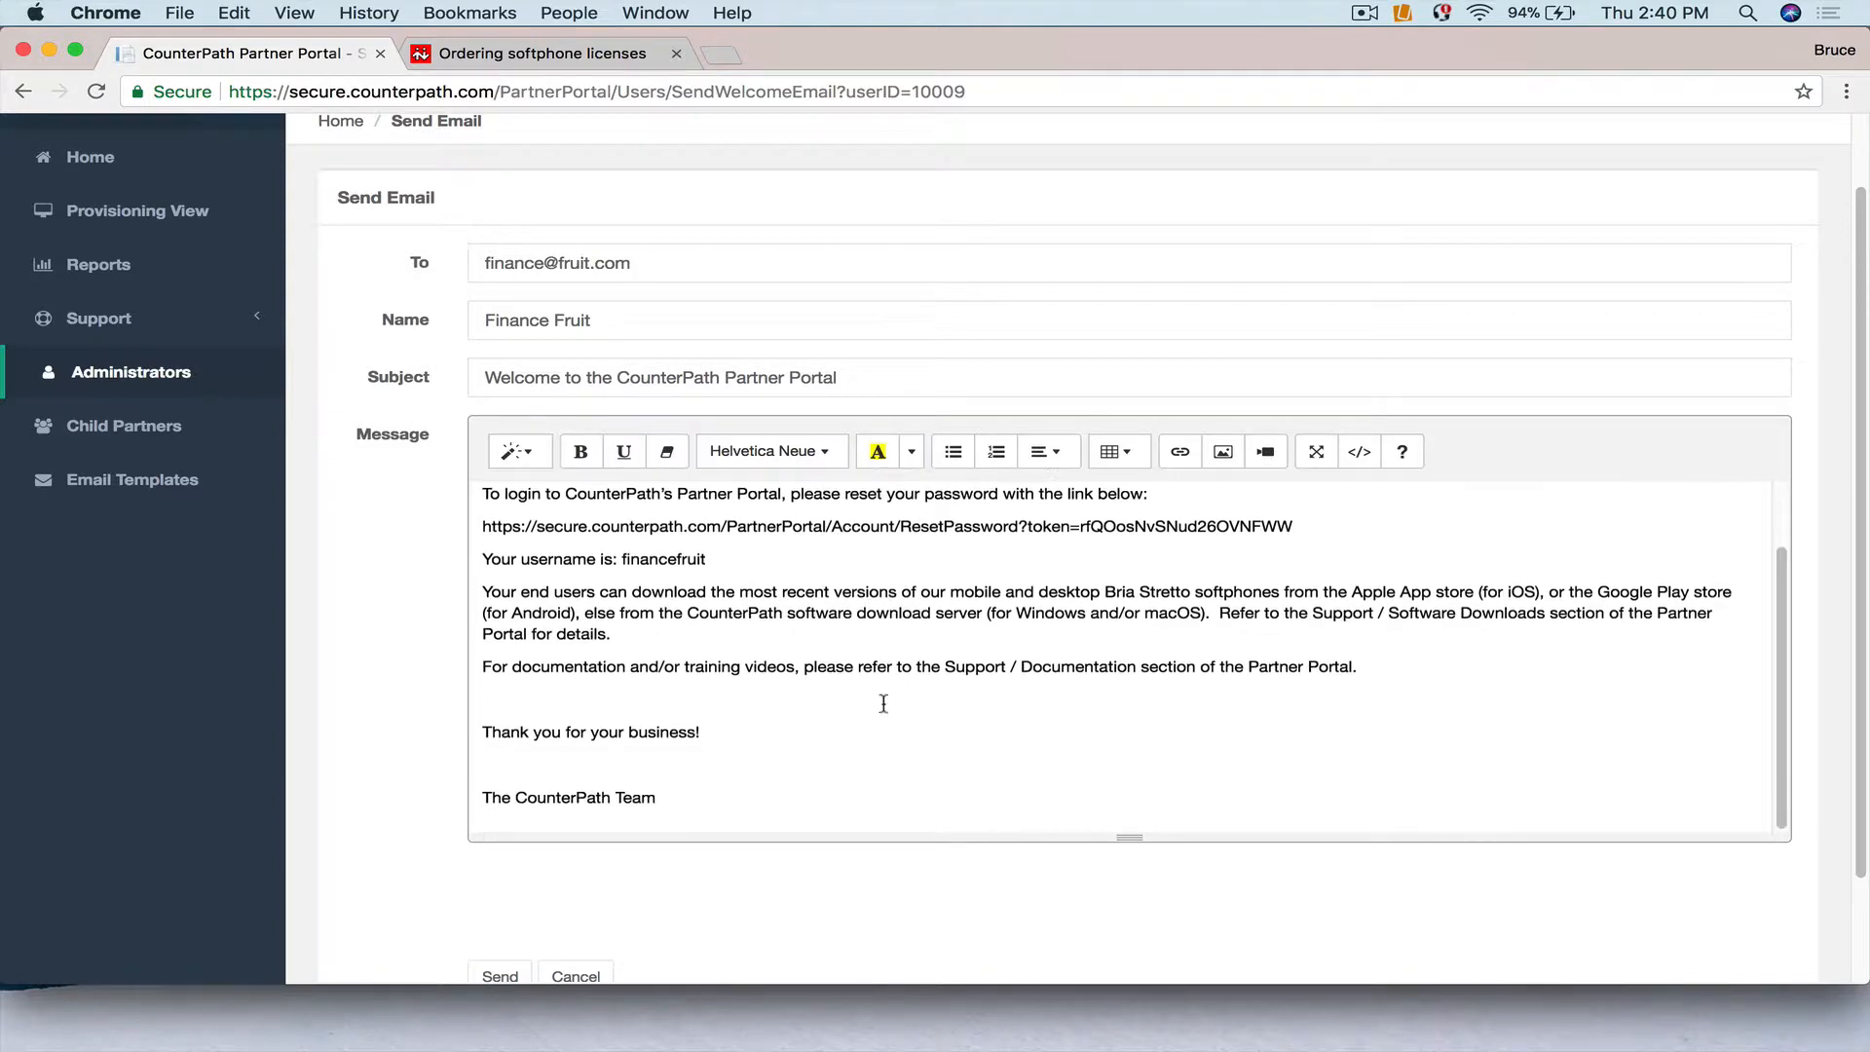
pyautogui.click(579, 974)
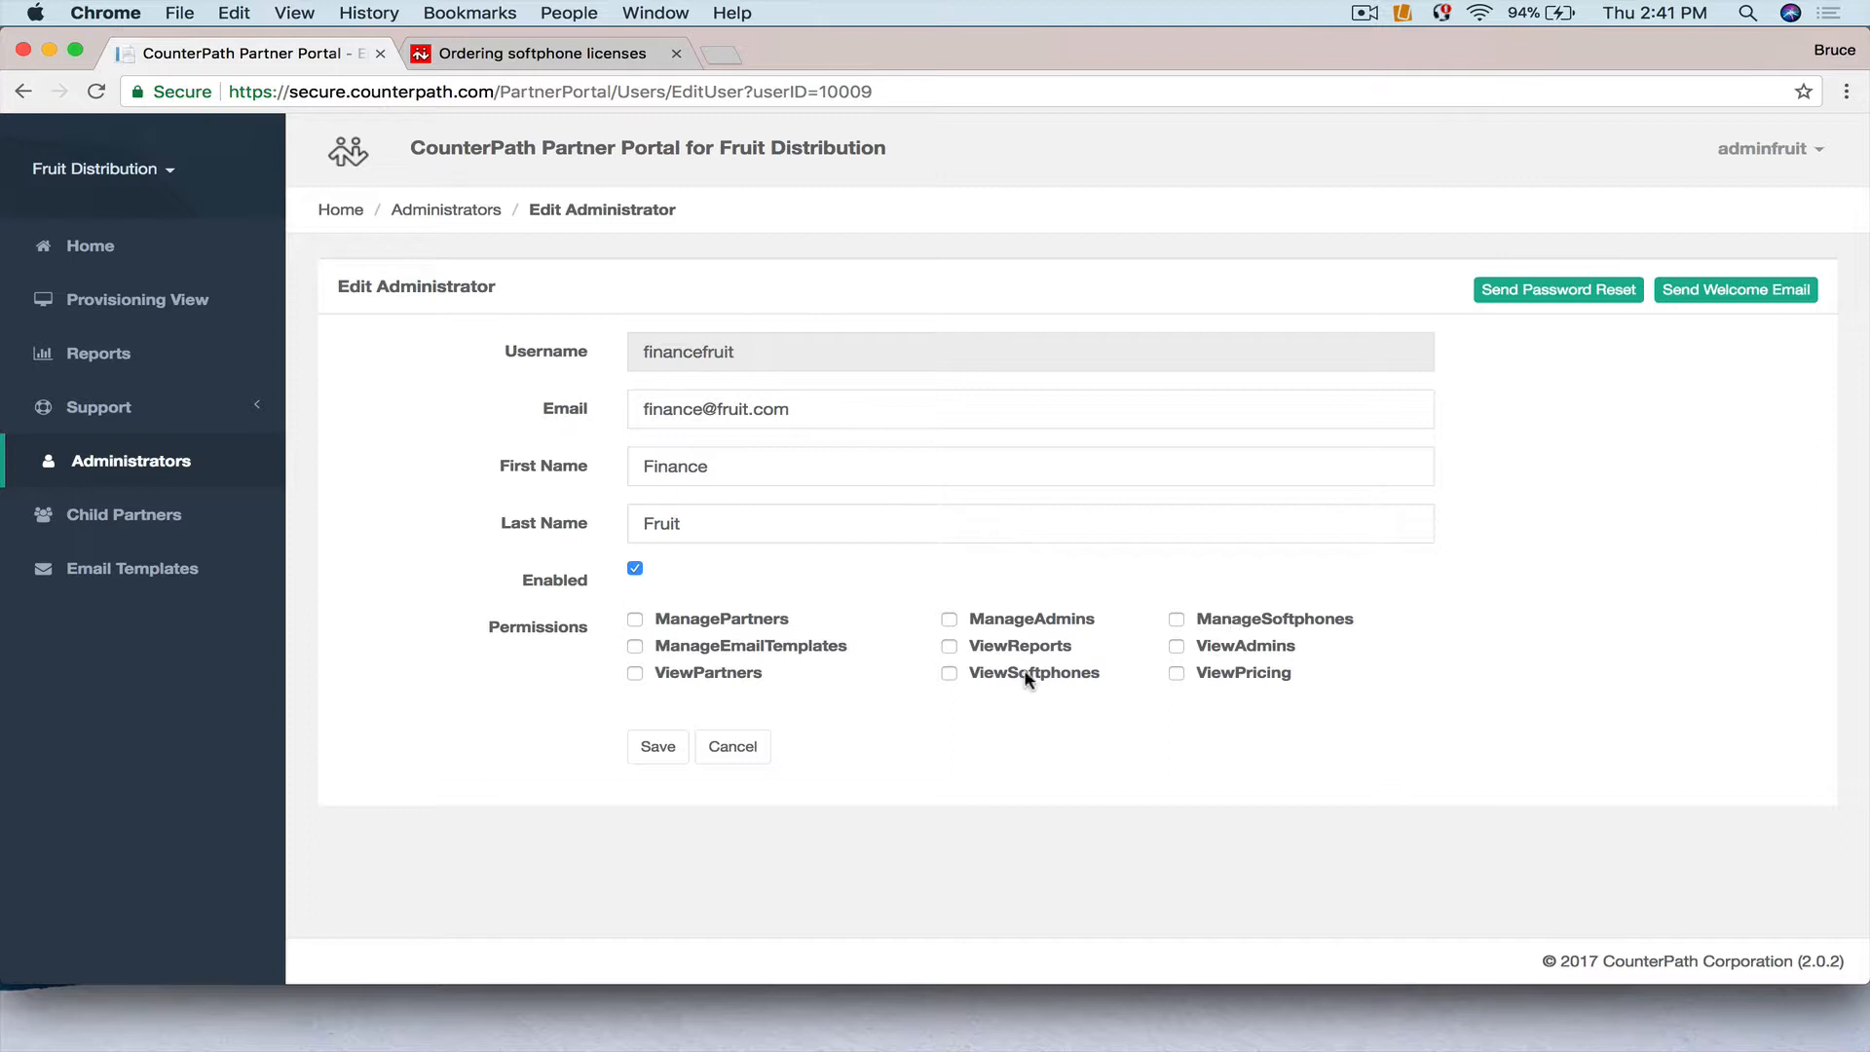
# Tick ViewReports and ViewPartners for the finance administrator and save the permissions.
pyautogui.click(948, 646)
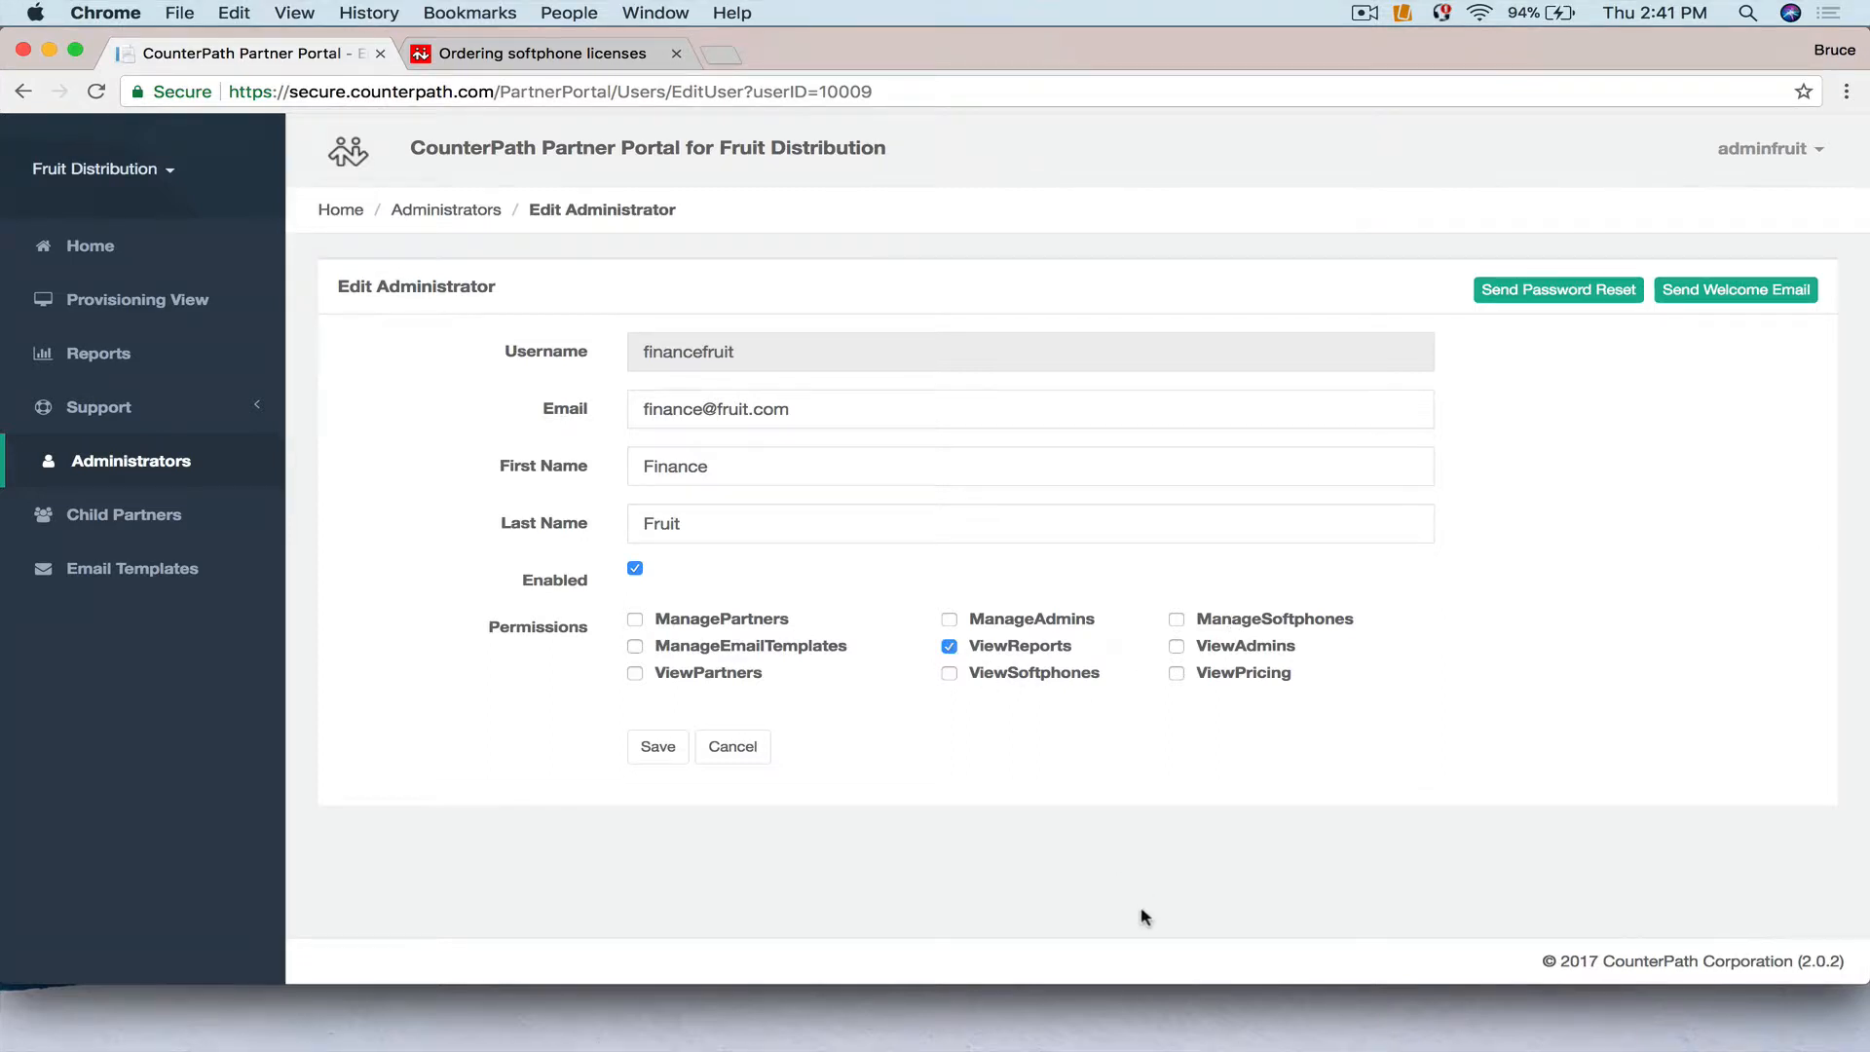
pyautogui.click(635, 673)
pyautogui.click(658, 747)
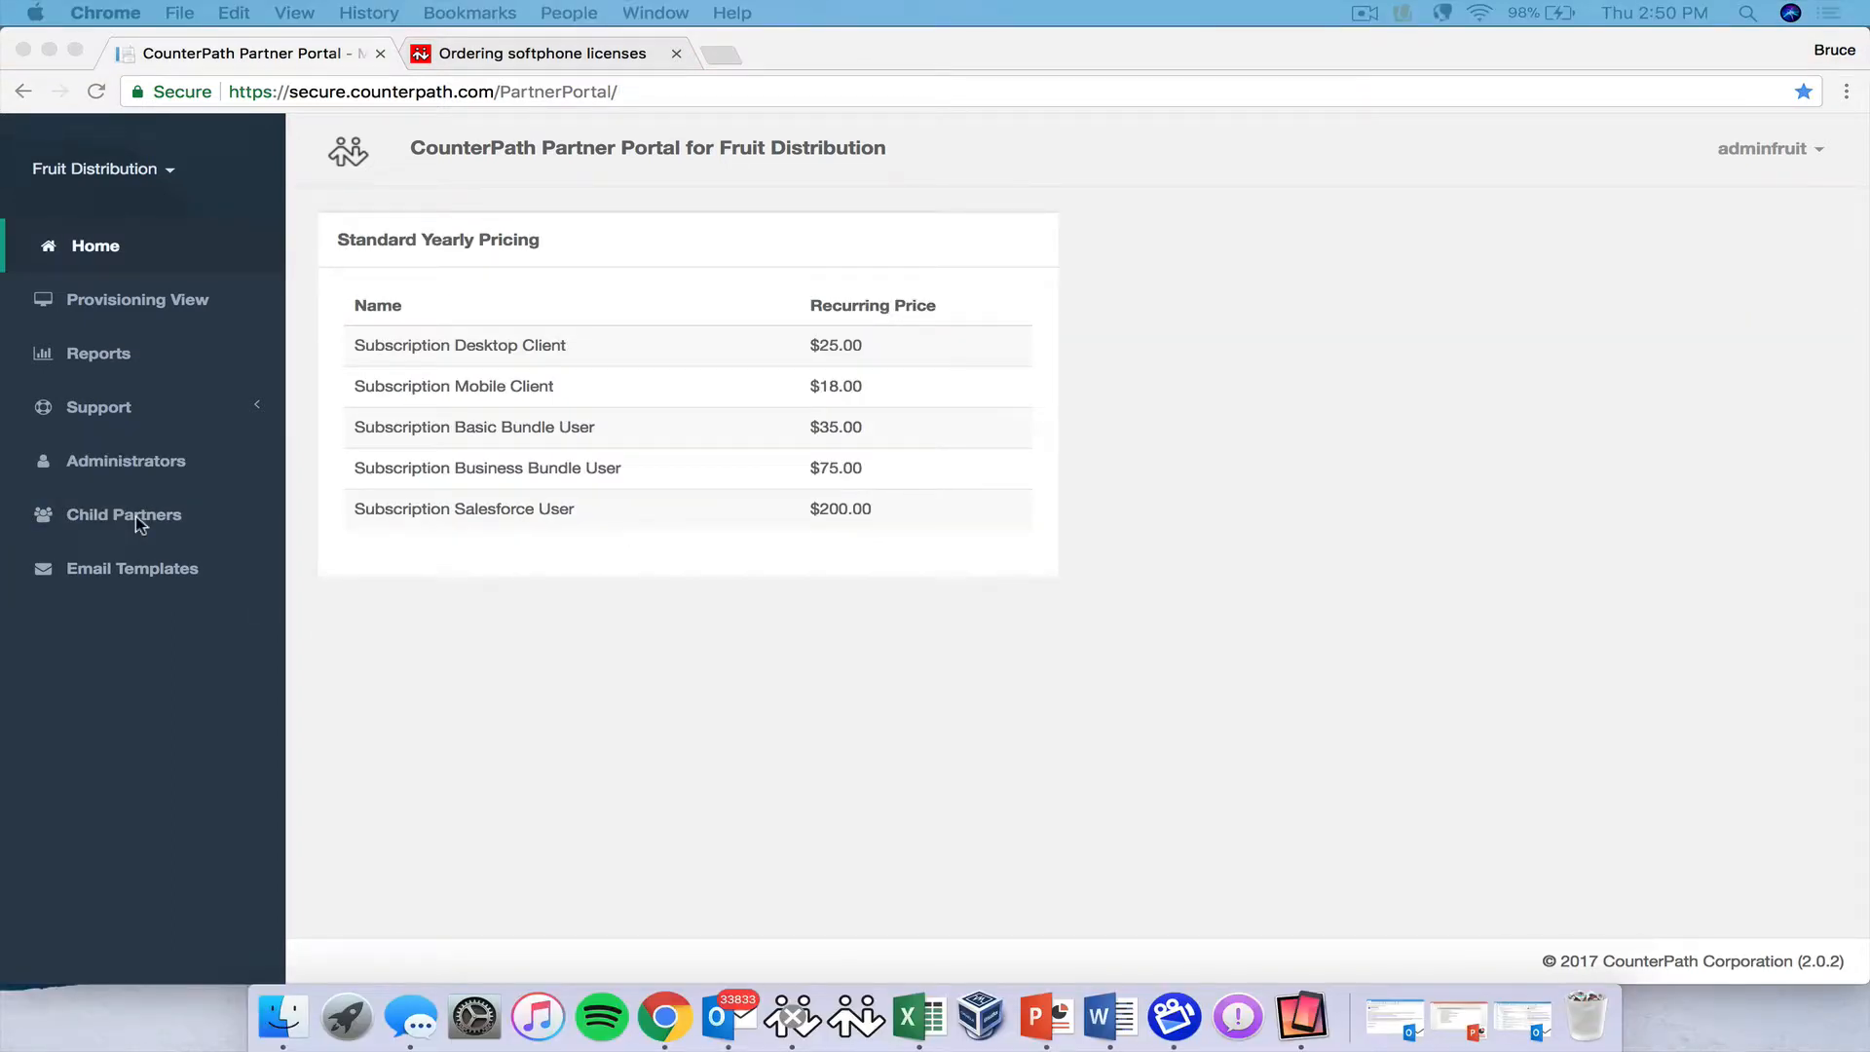
# Start a new child partner named Apple Resellers with Type kept as Reseller.
pyautogui.click(136, 516)
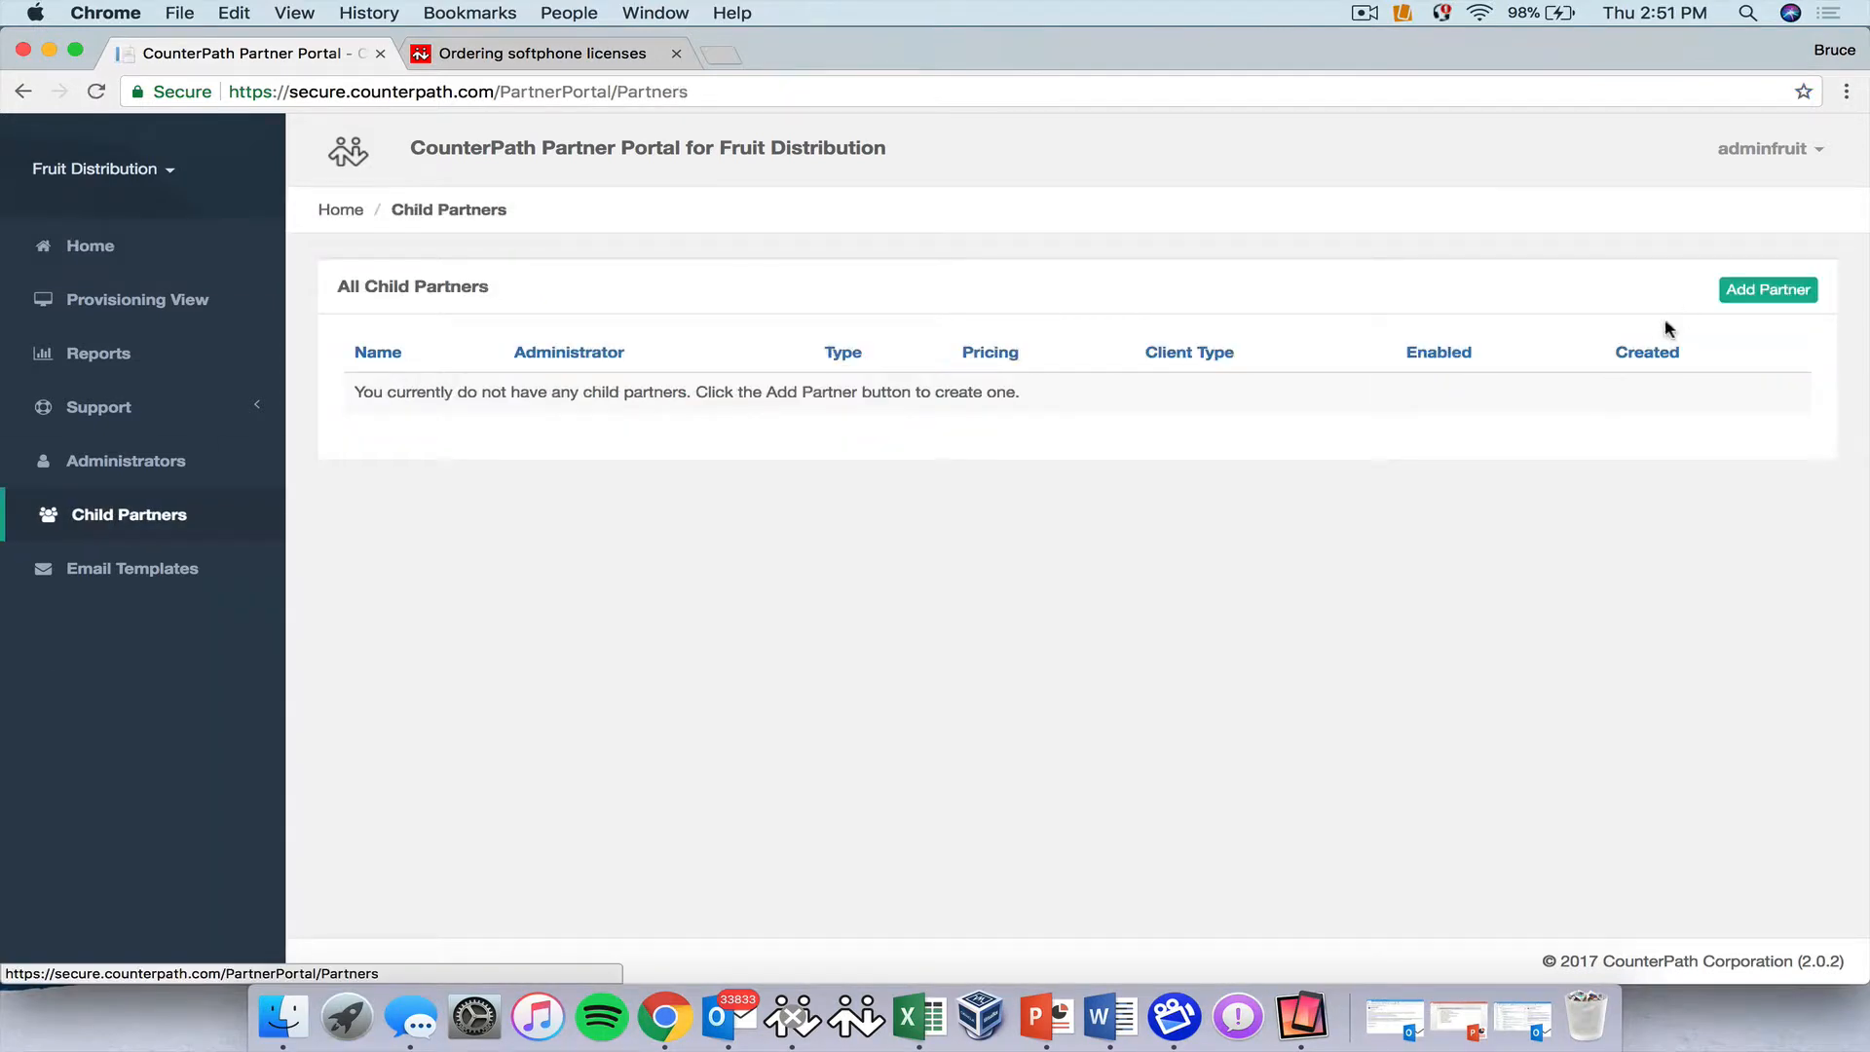
pyautogui.click(1770, 292)
pyautogui.click(669, 353)
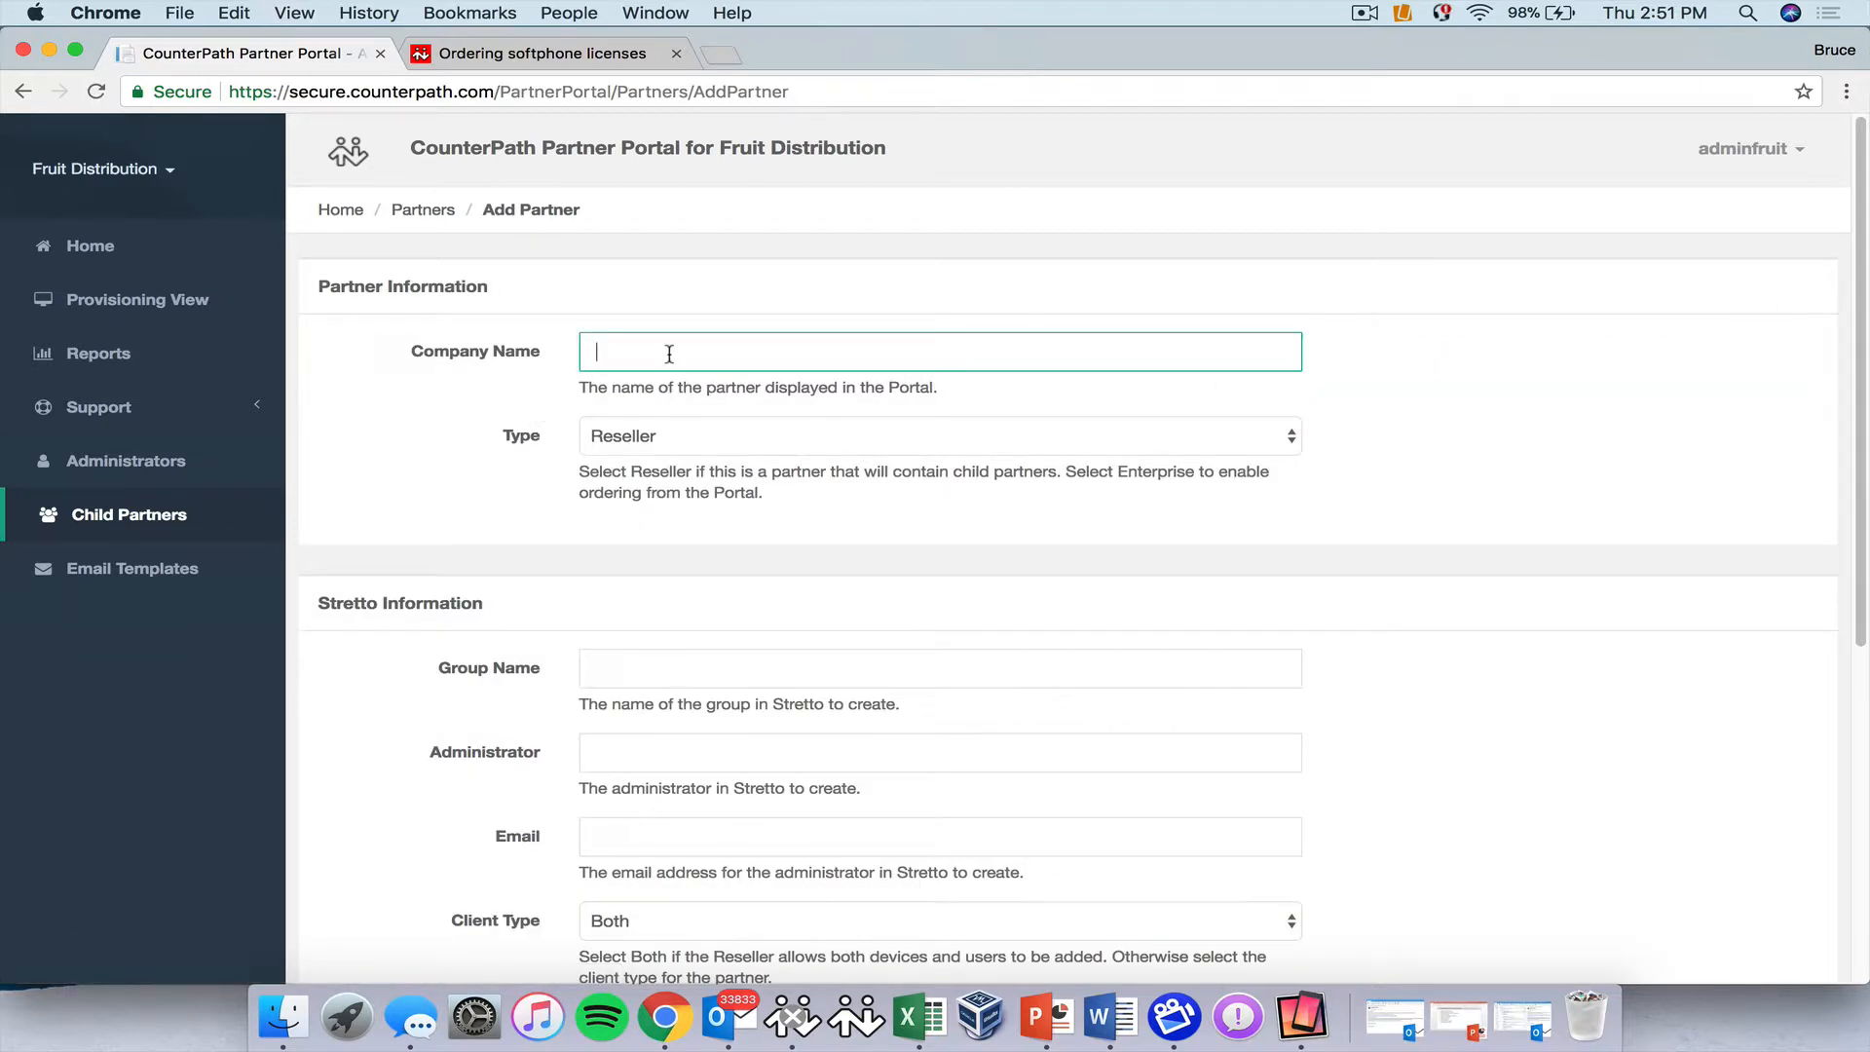
pyautogui.write('Apple Resellers')
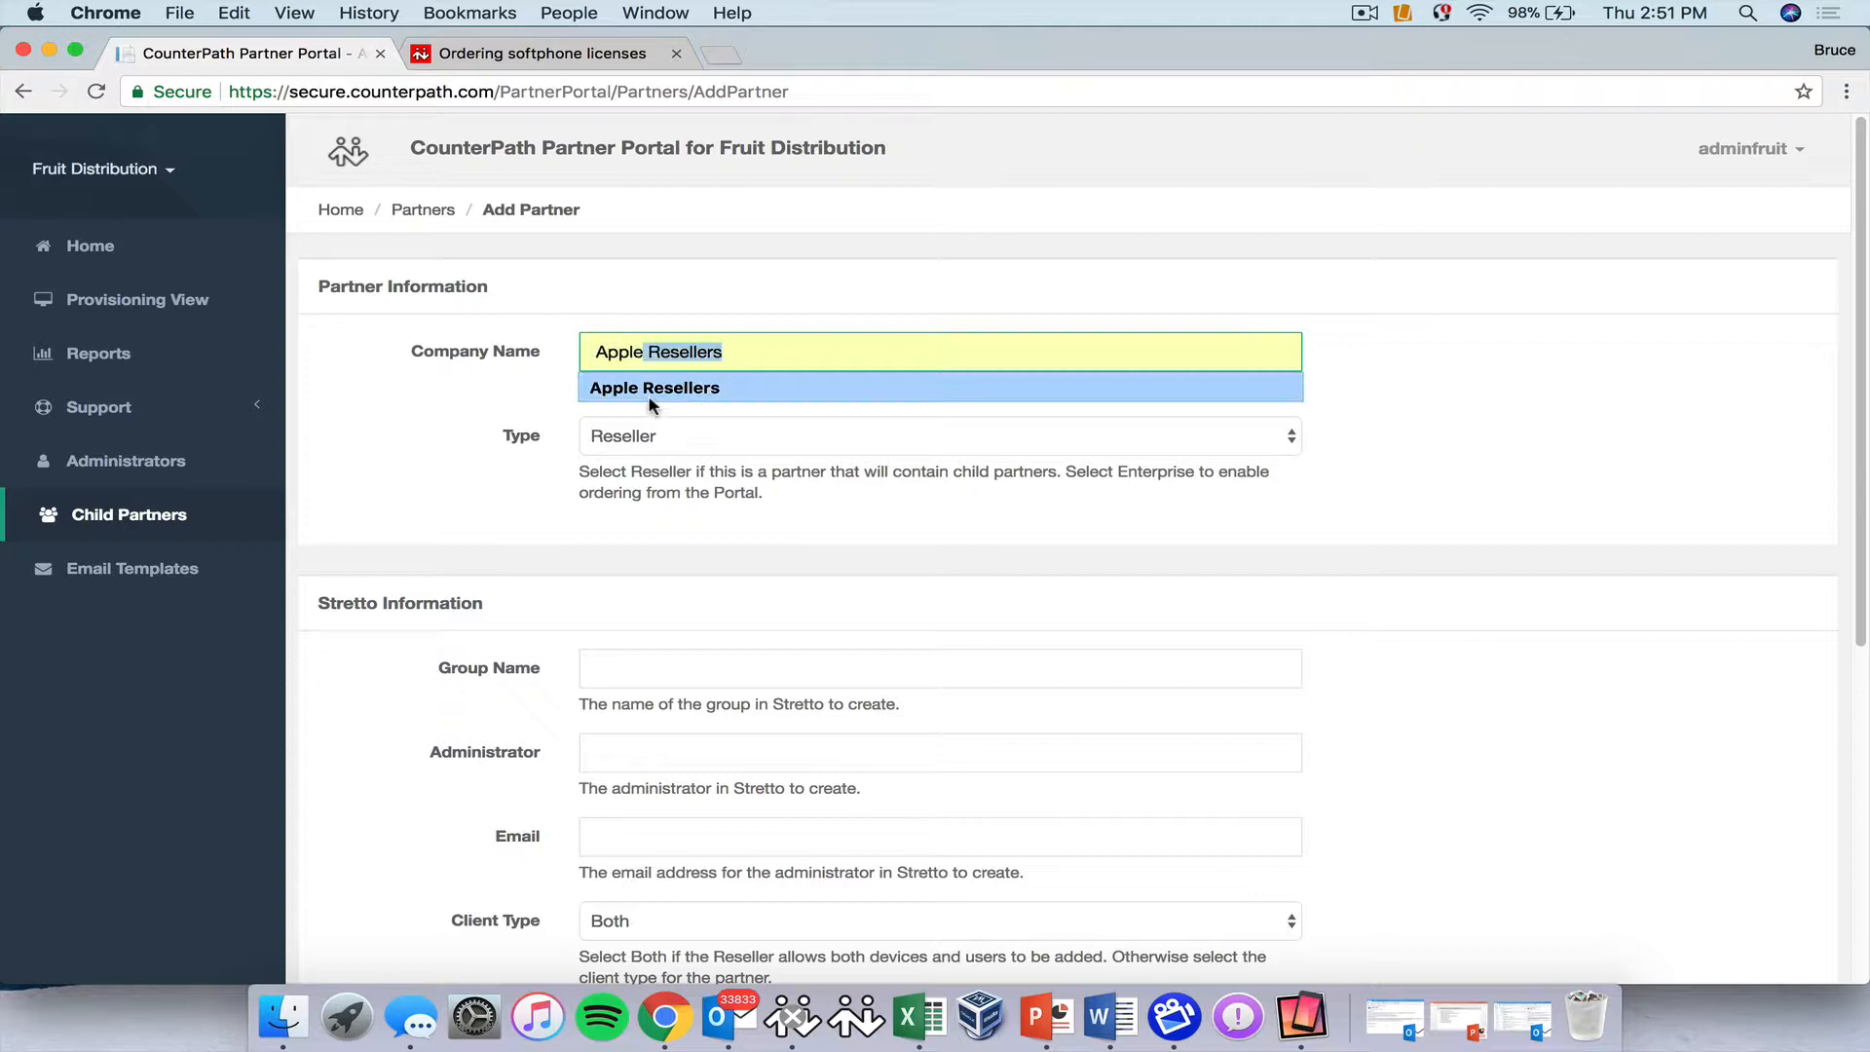
pyautogui.click(650, 389)
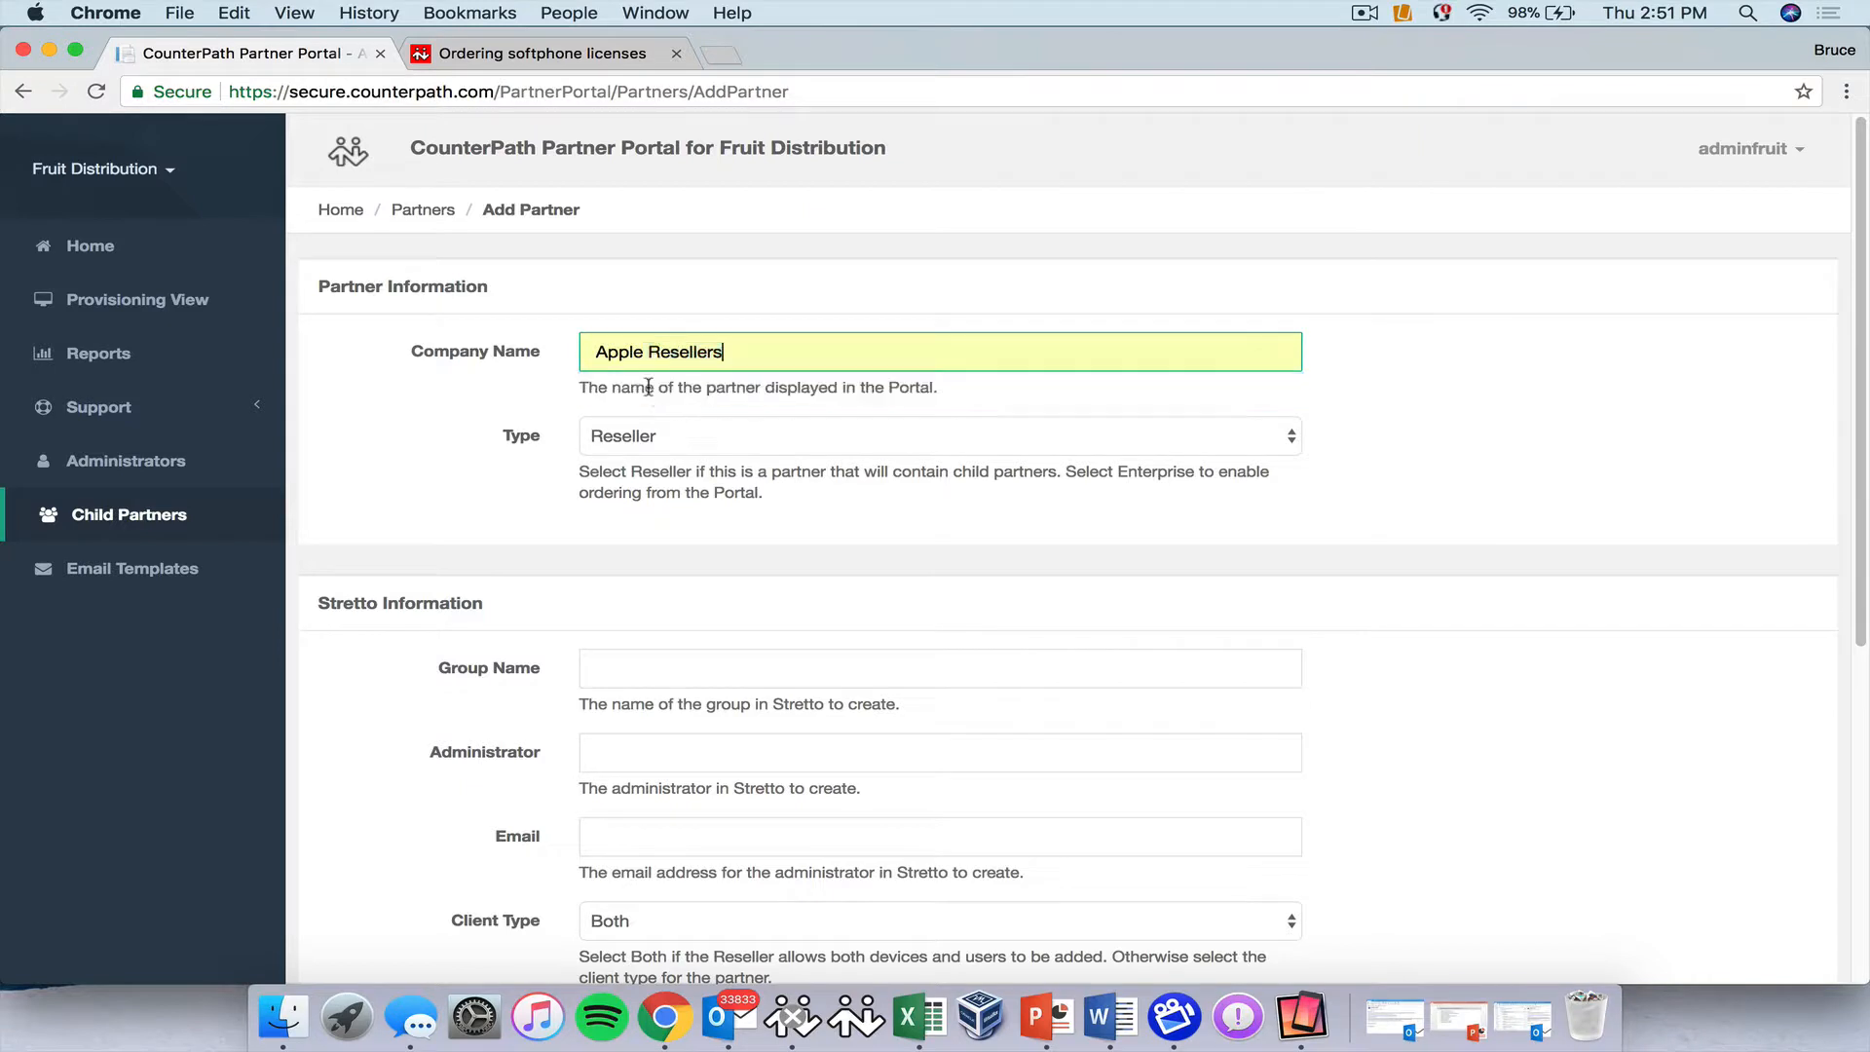
pyautogui.click(686, 435)
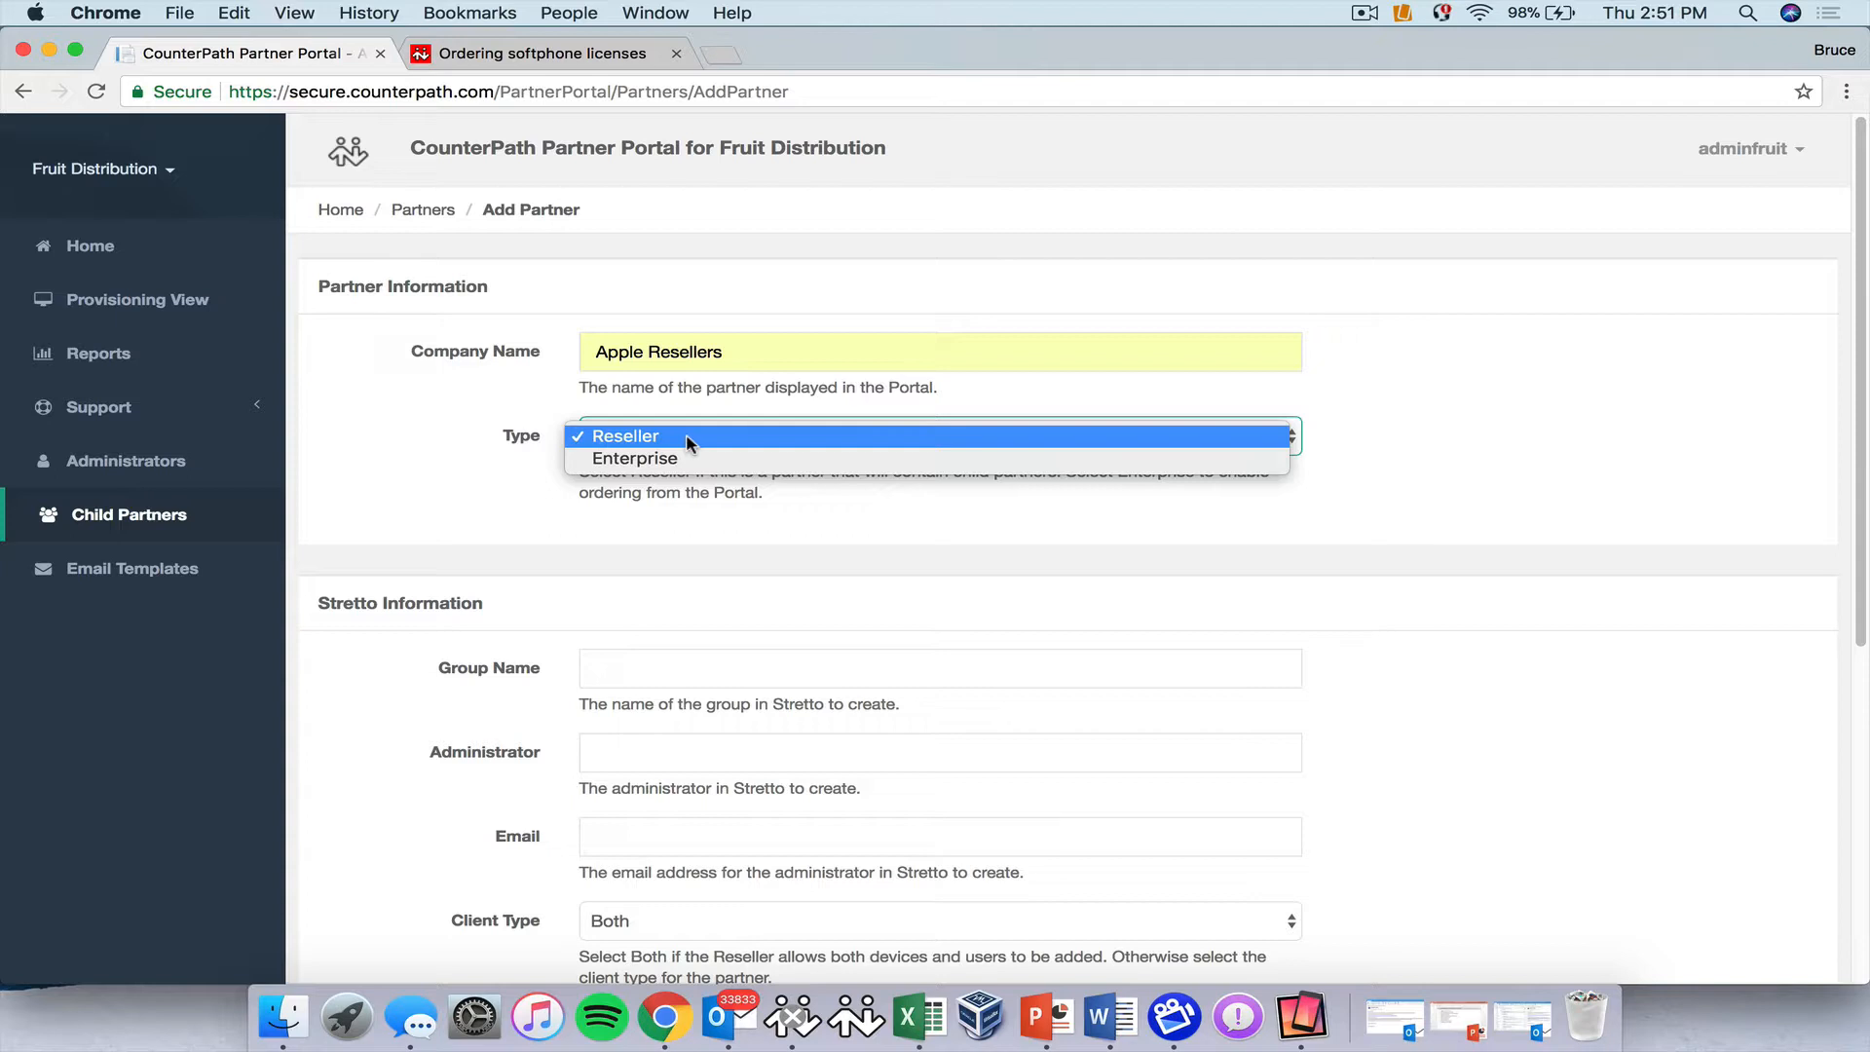
pyautogui.click(688, 440)
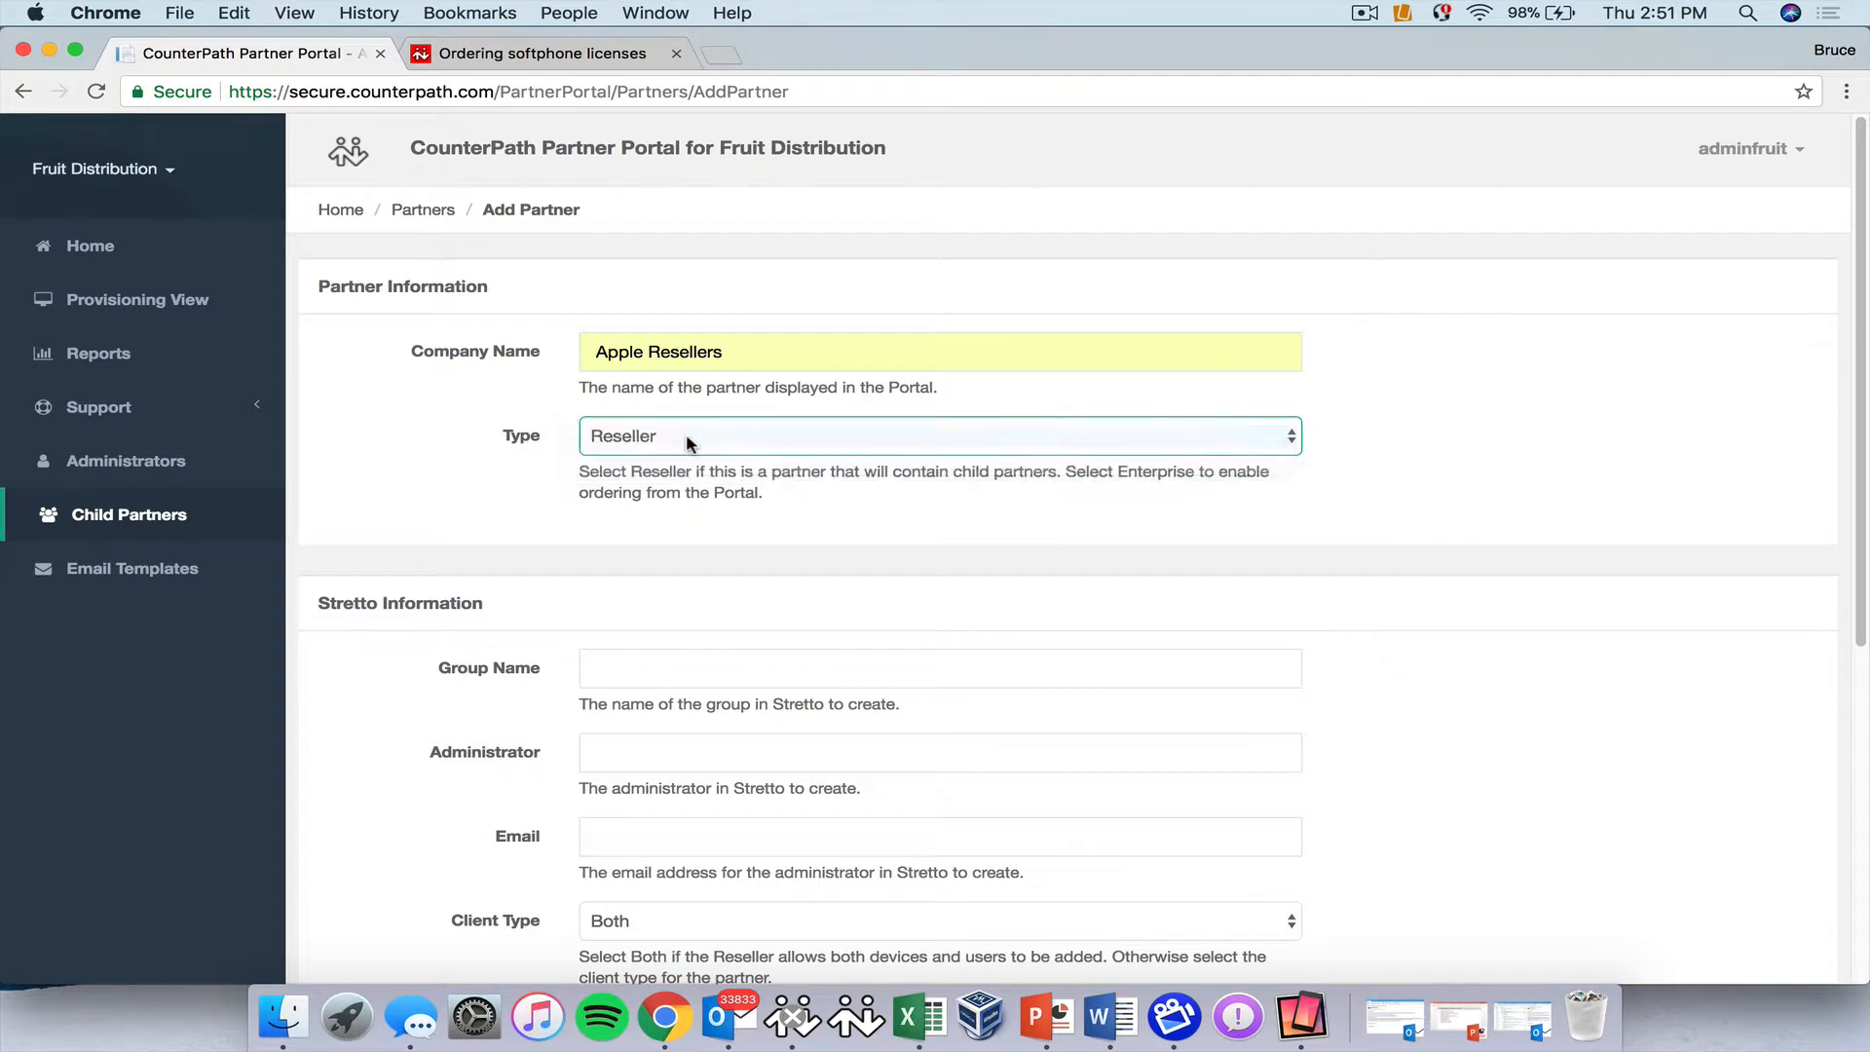
pyautogui.click(634, 675)
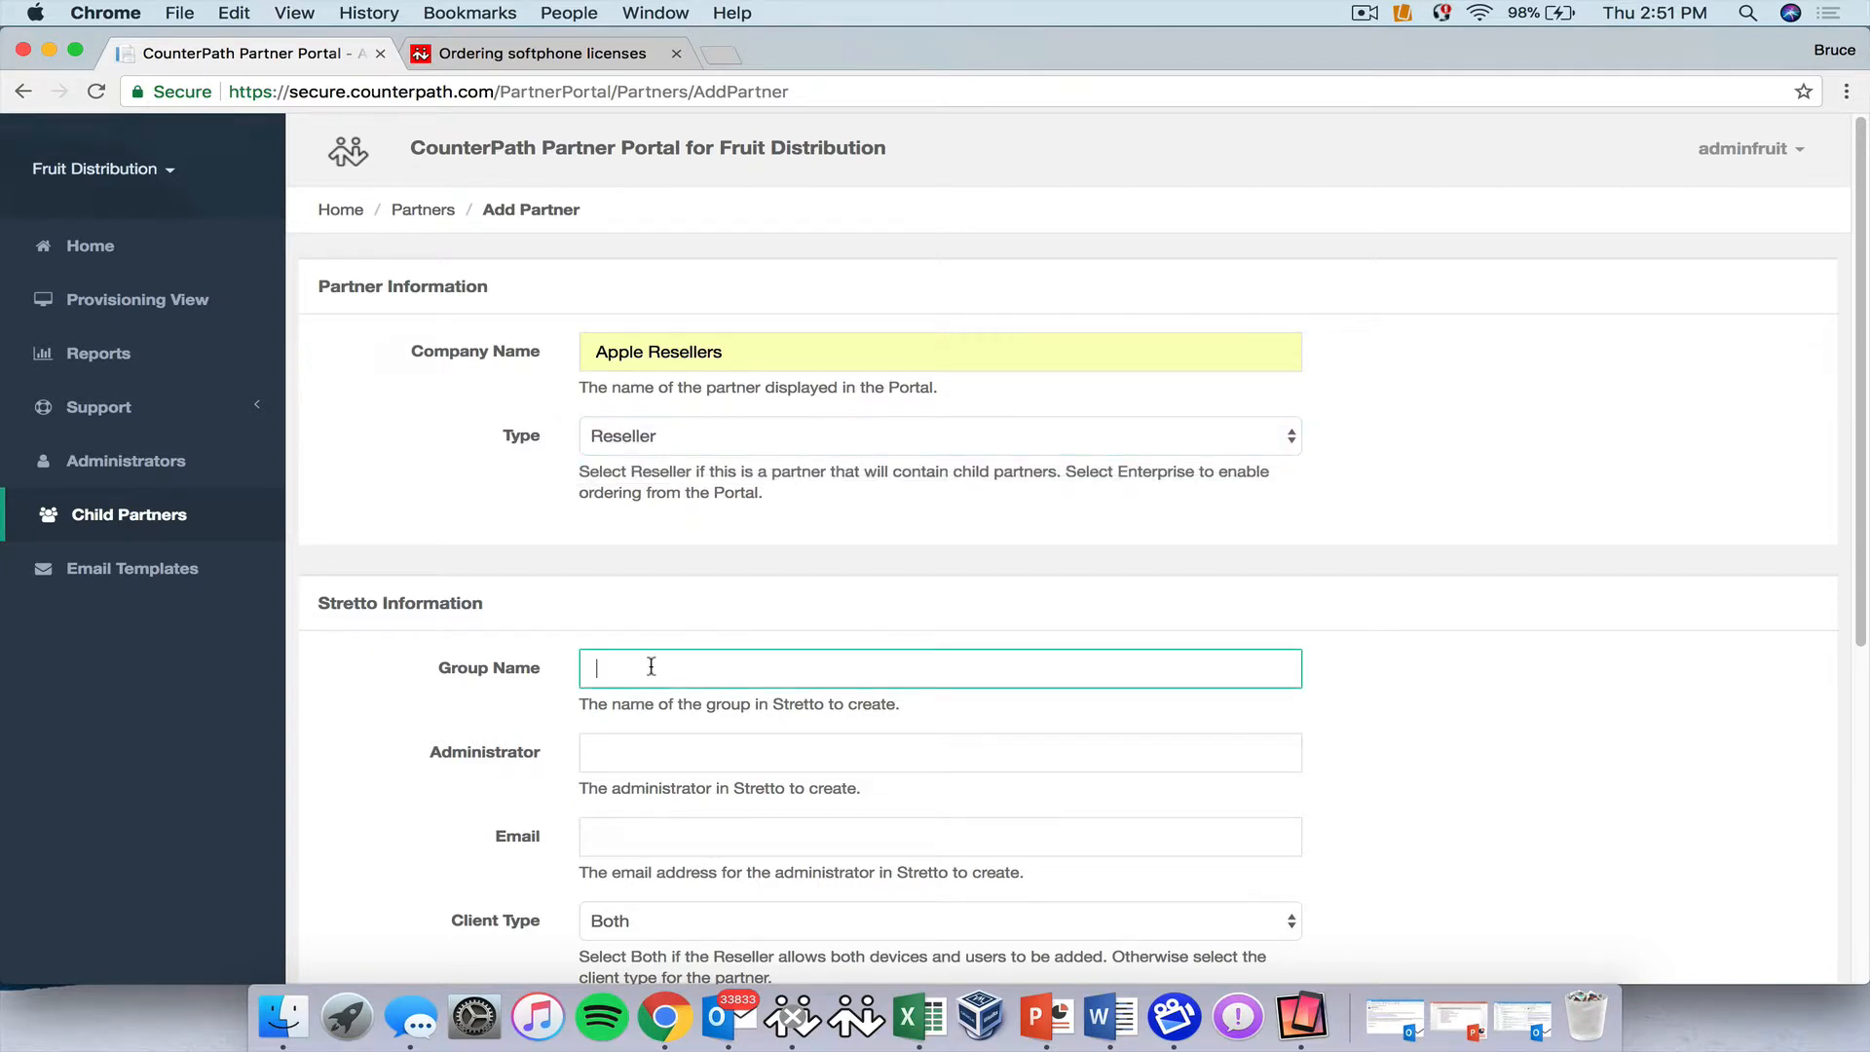
# Enter Stretto group name 'applereseller', the administrator username and the administrator's e-mail address.
pyautogui.write('a')
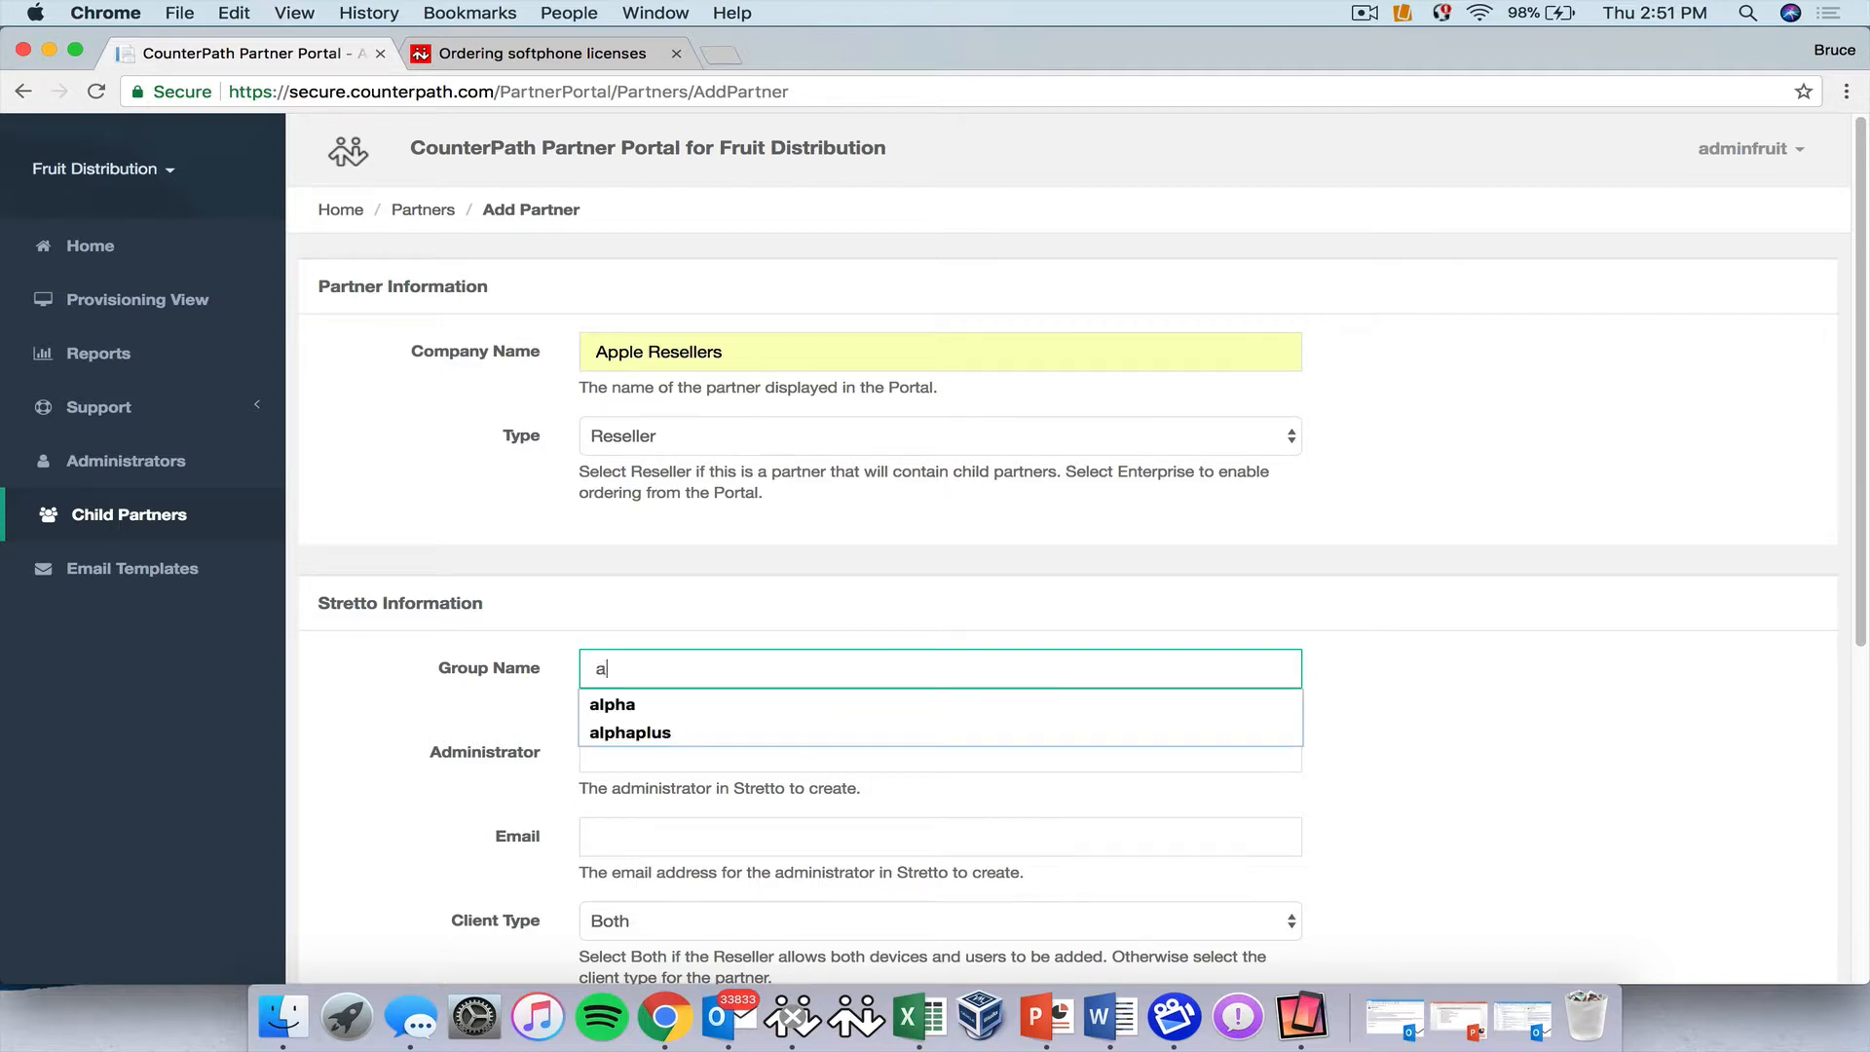
pyautogui.write('pplereseller')
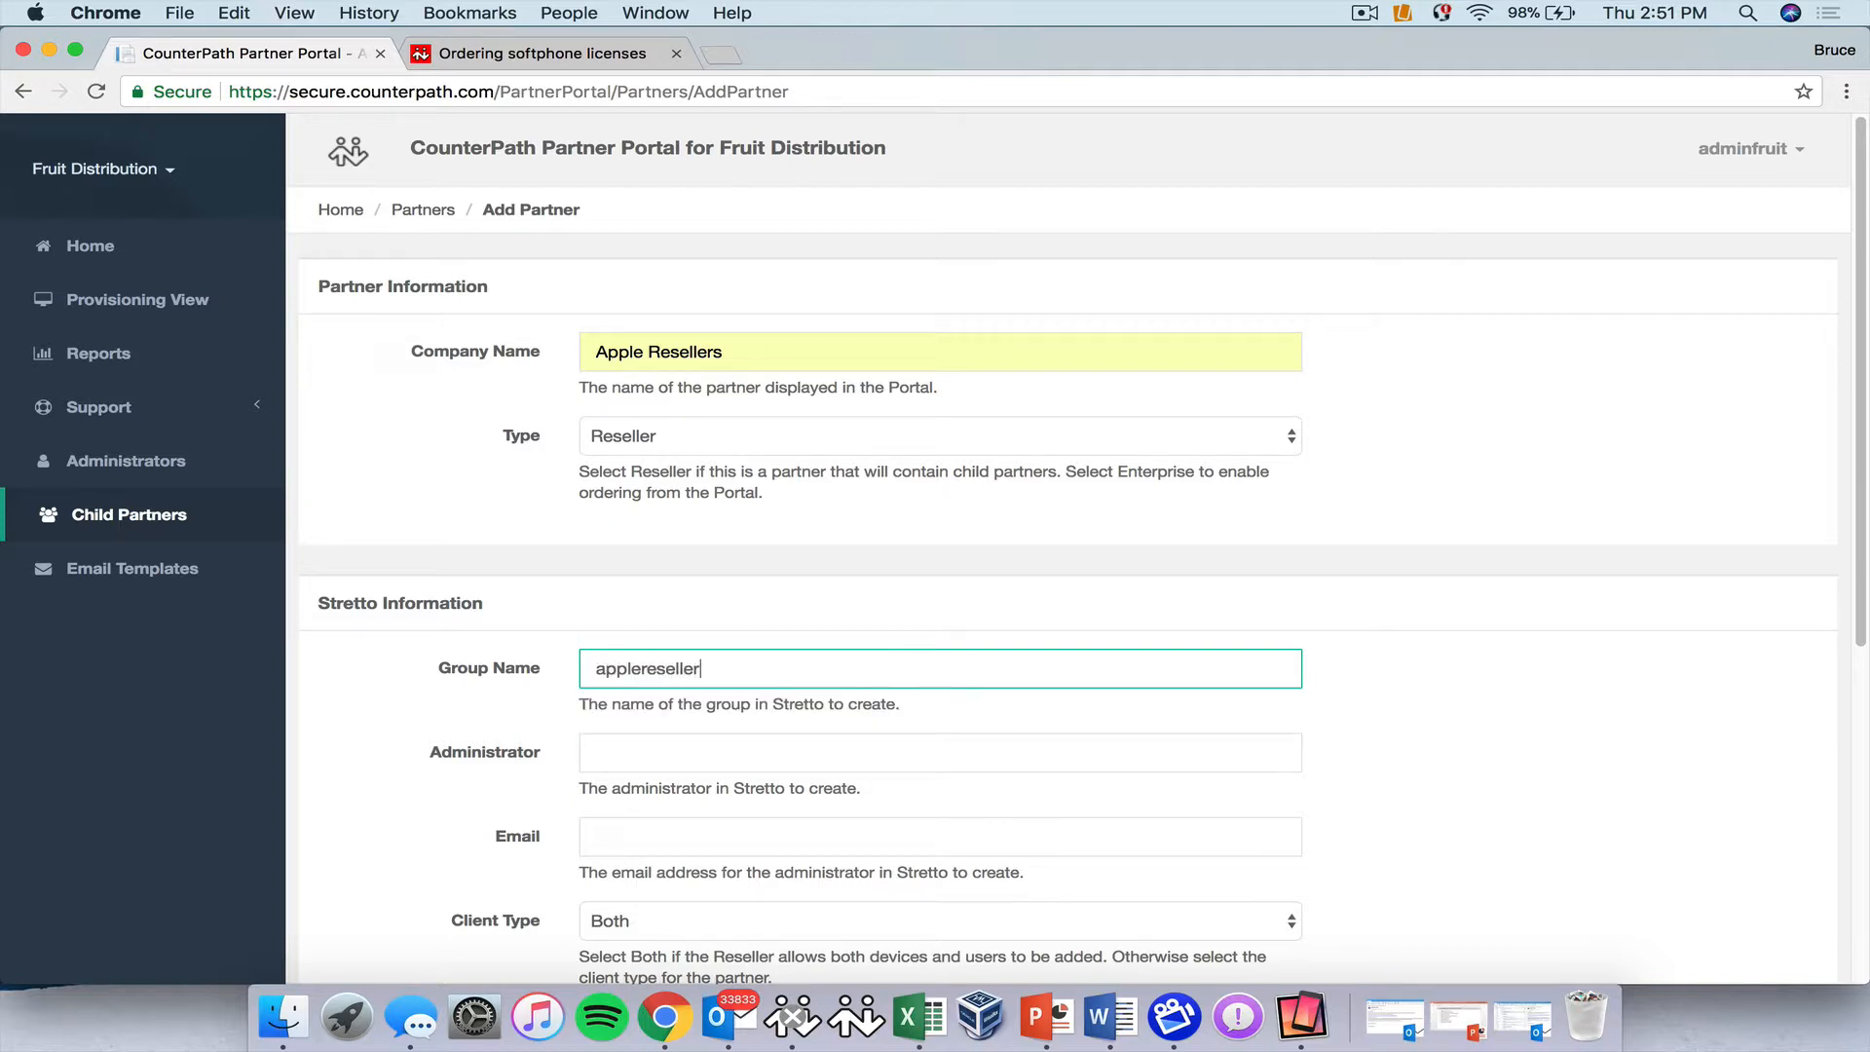
pyautogui.click(641, 753)
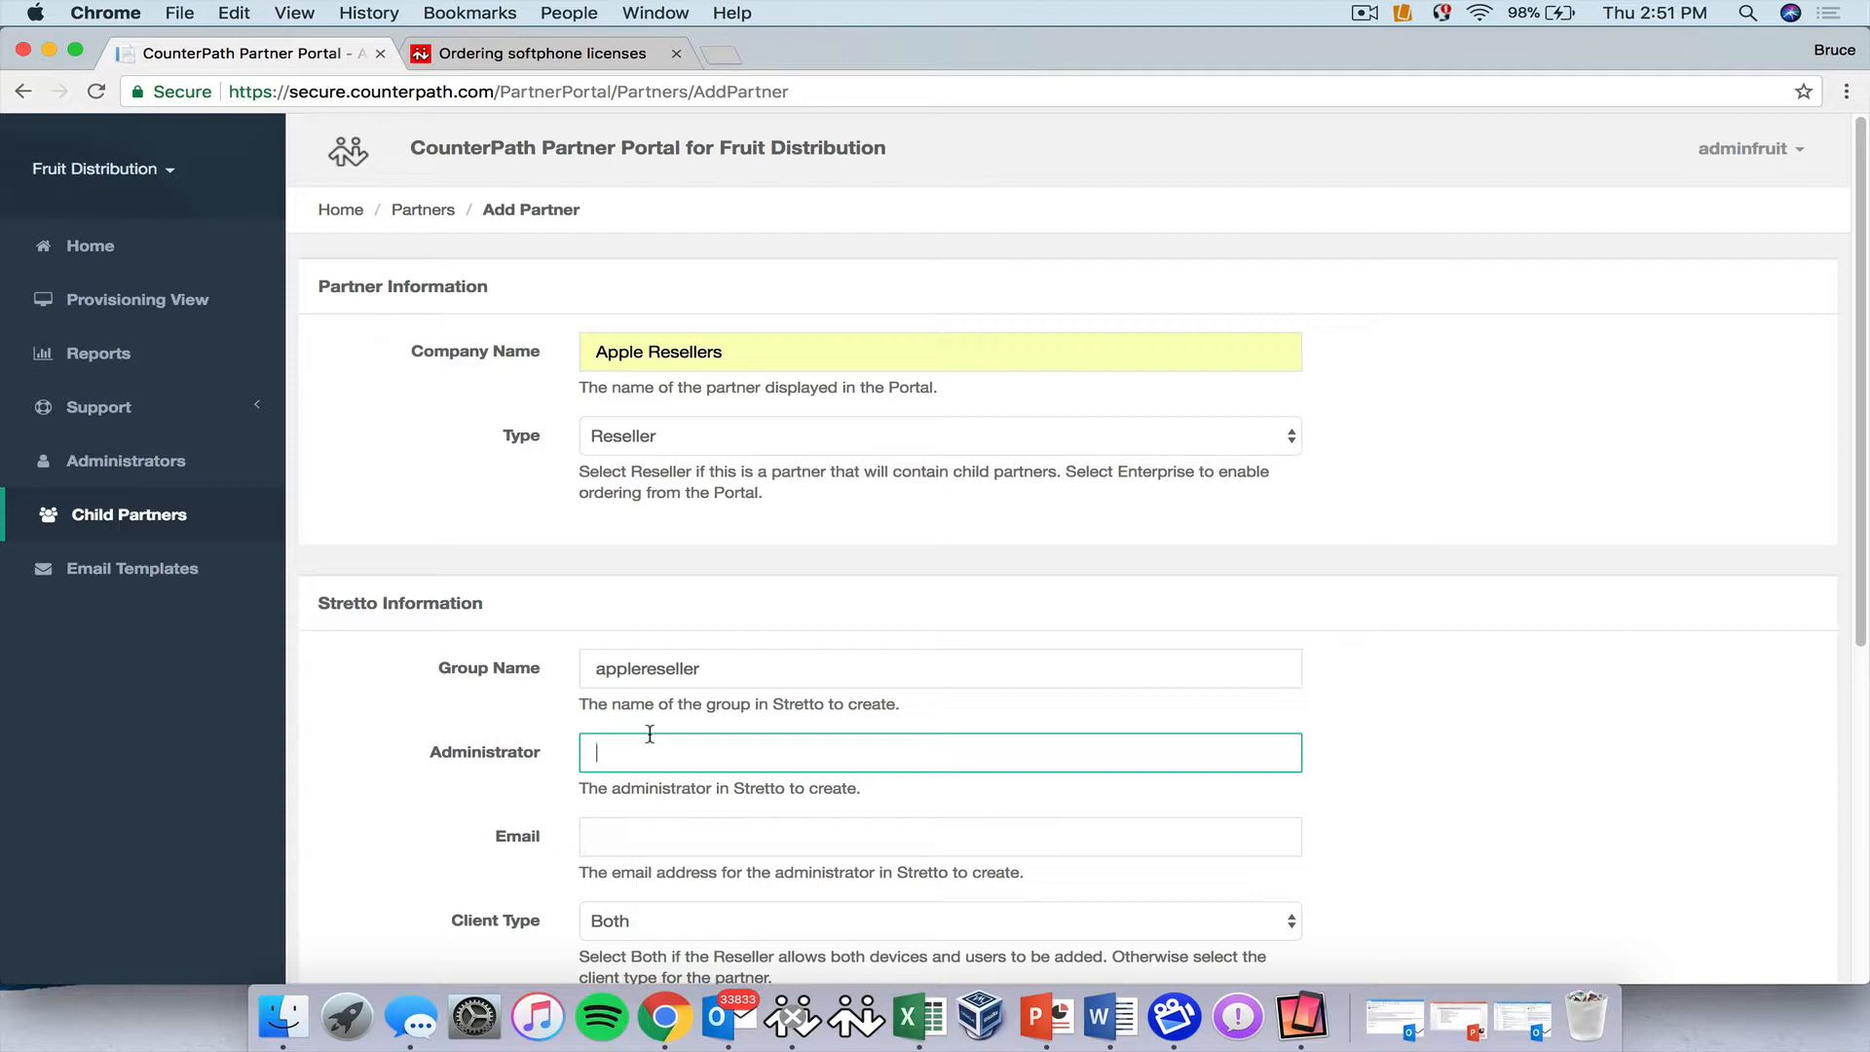
pyautogui.write('adminappl')
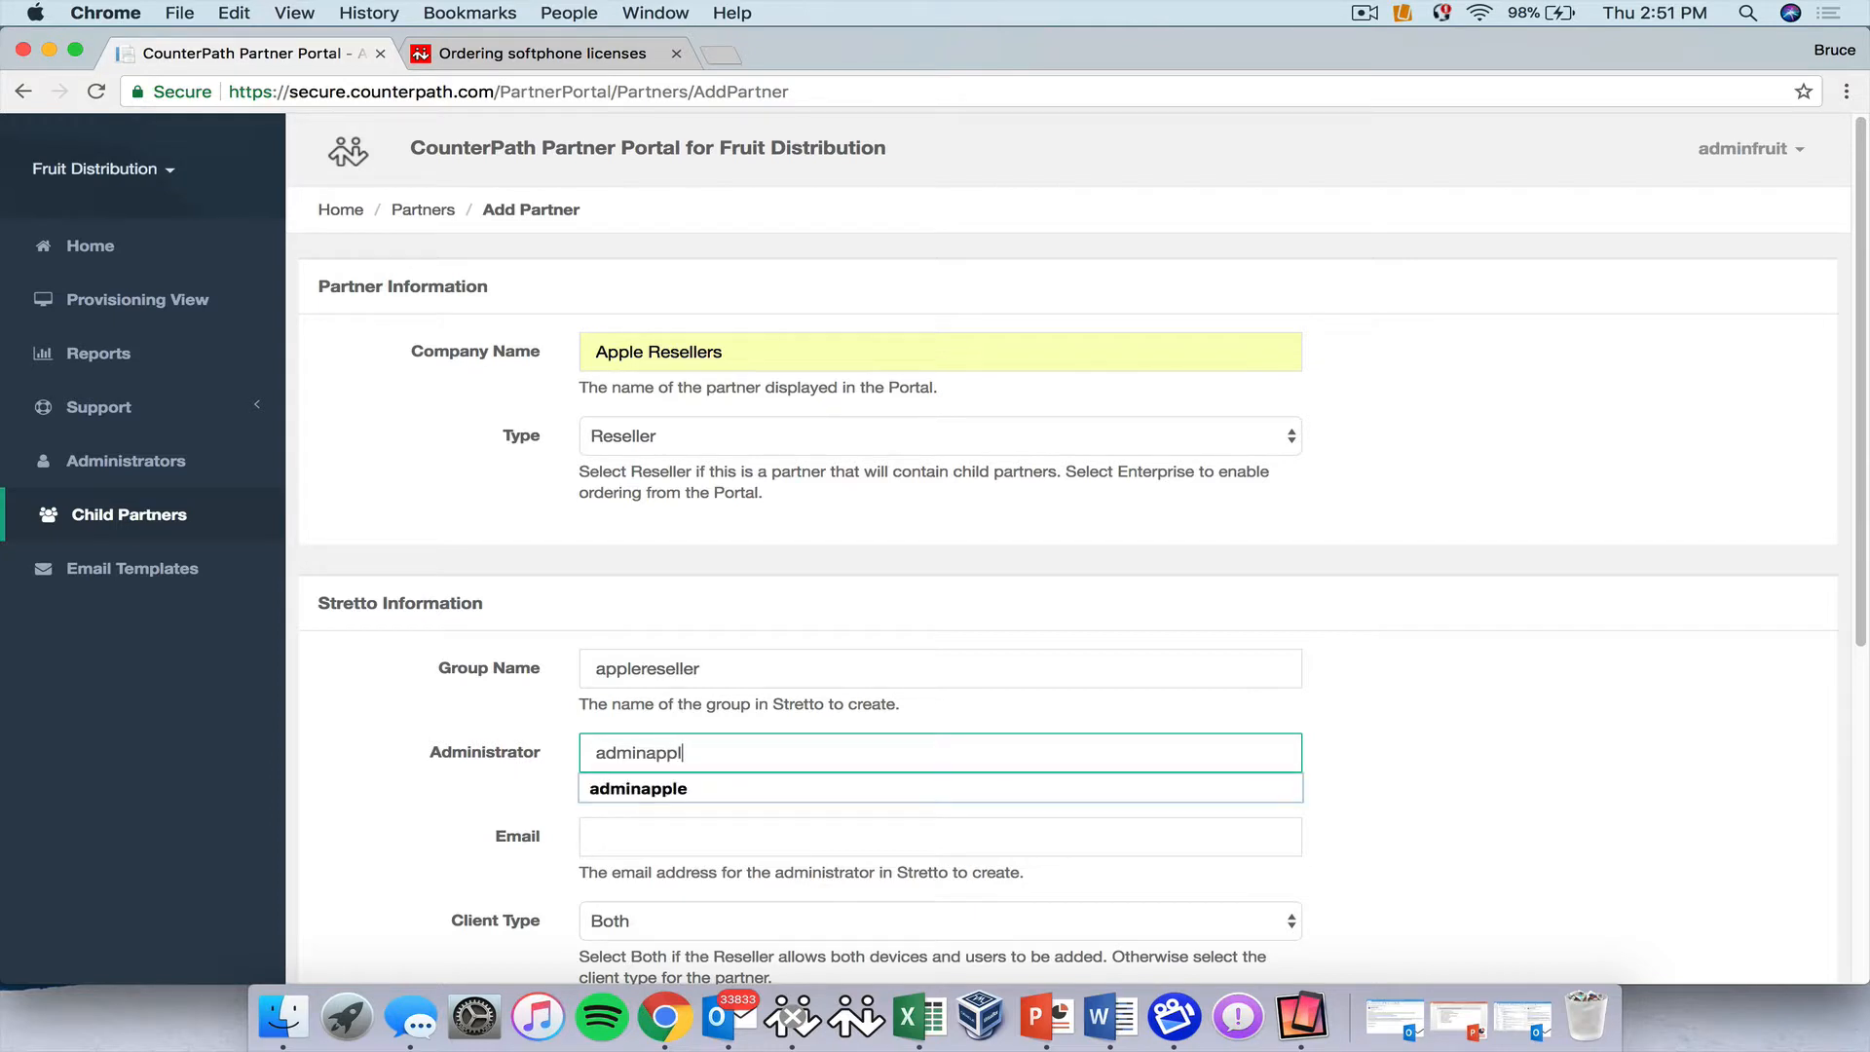
pyautogui.write('e')
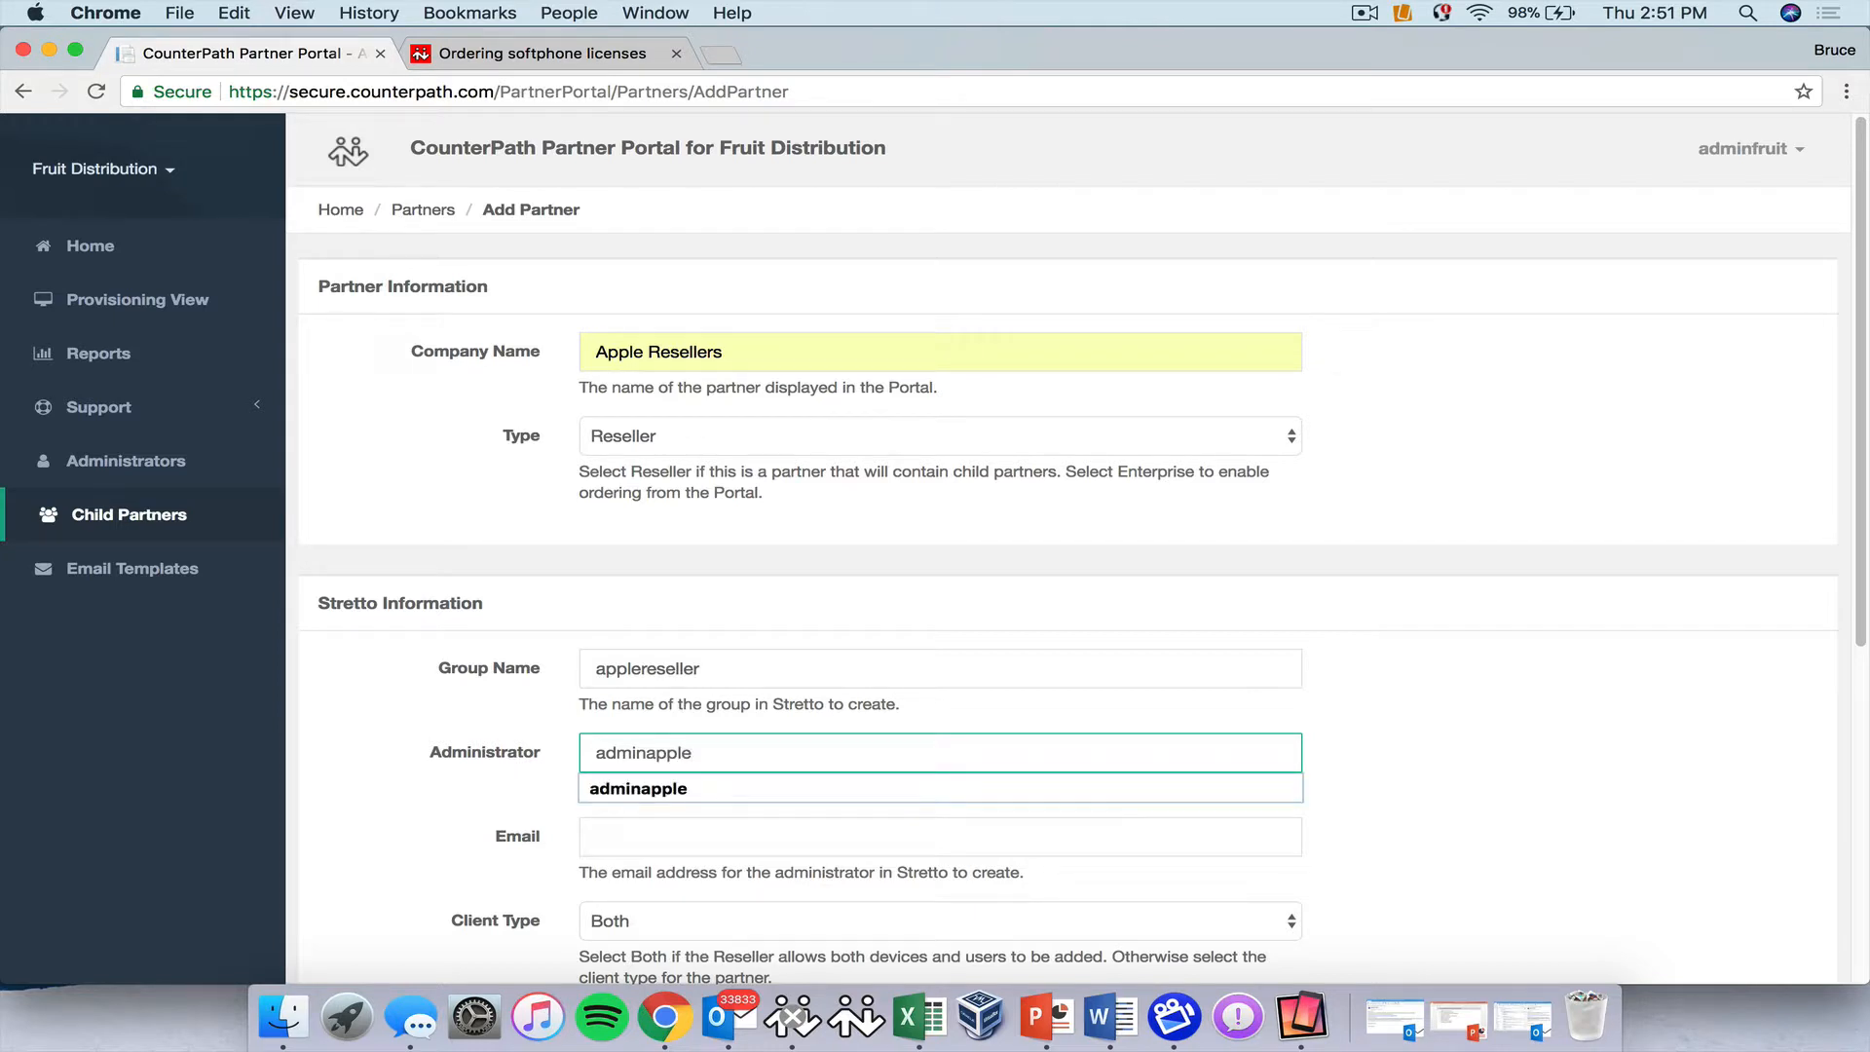
pyautogui.click(623, 795)
pyautogui.click(620, 839)
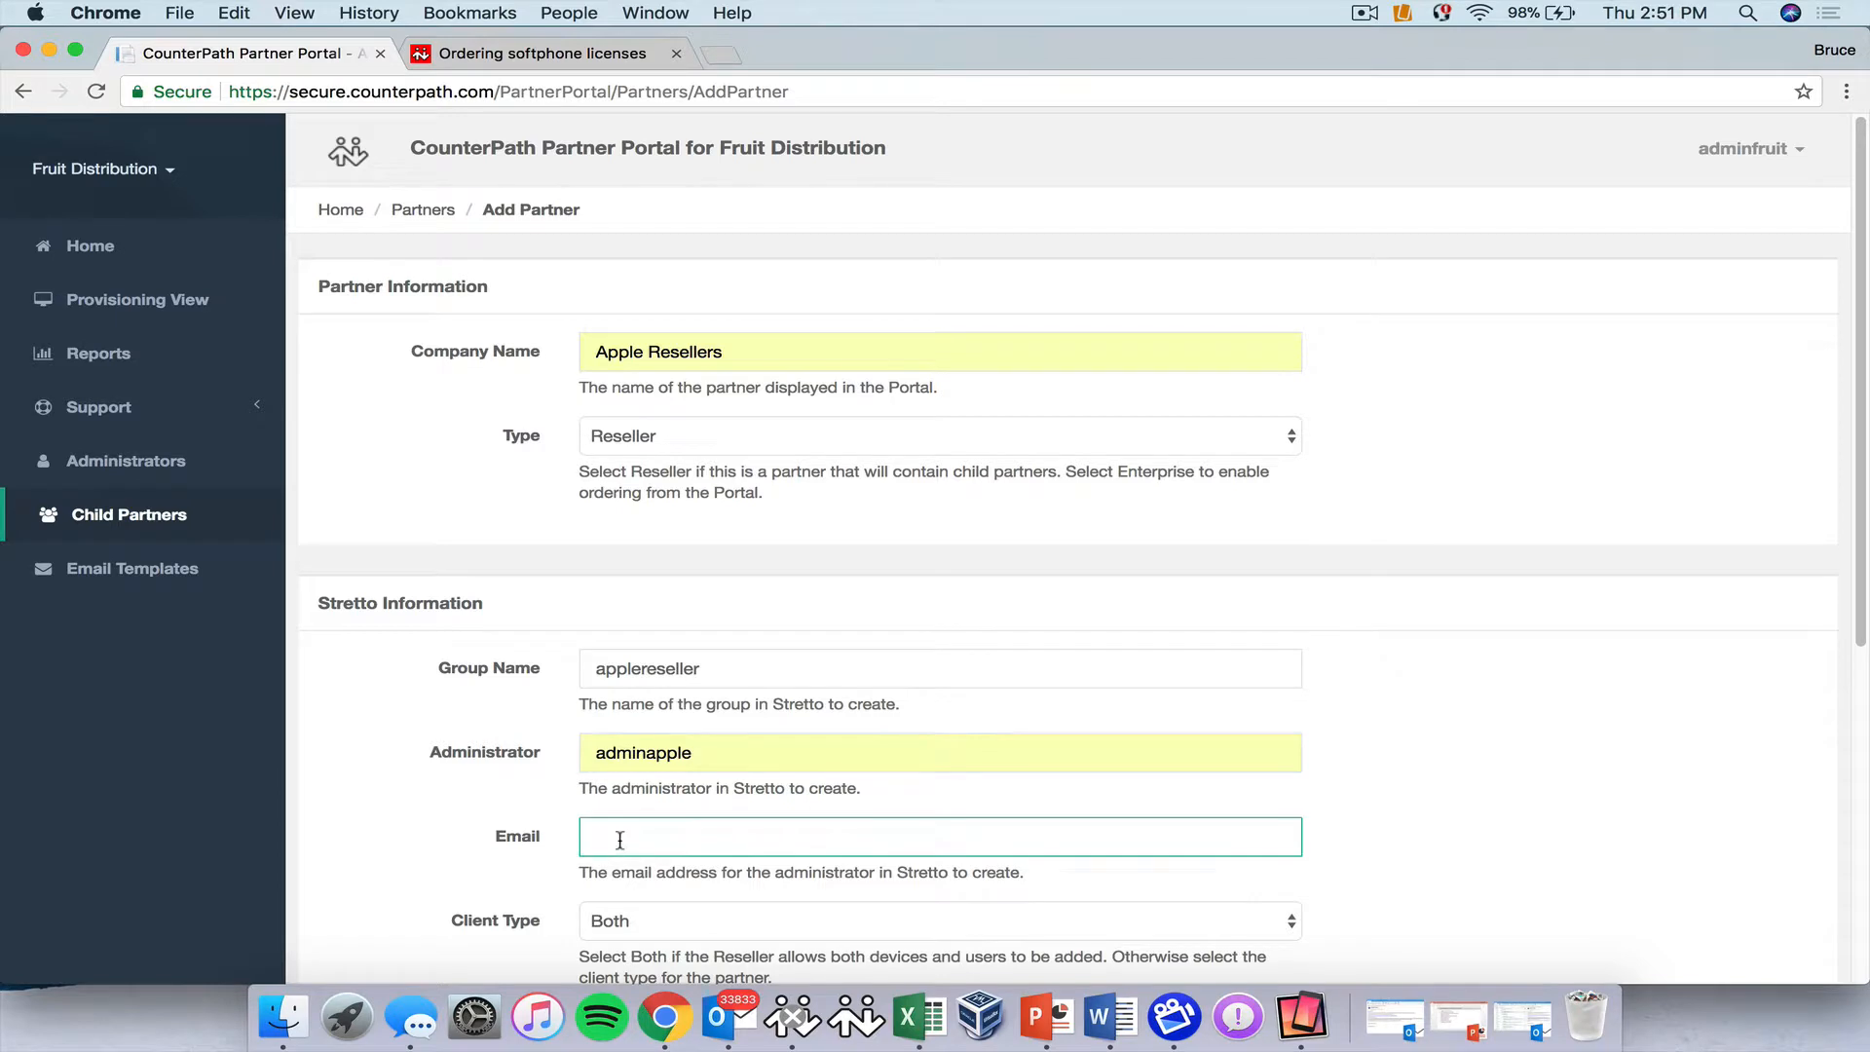
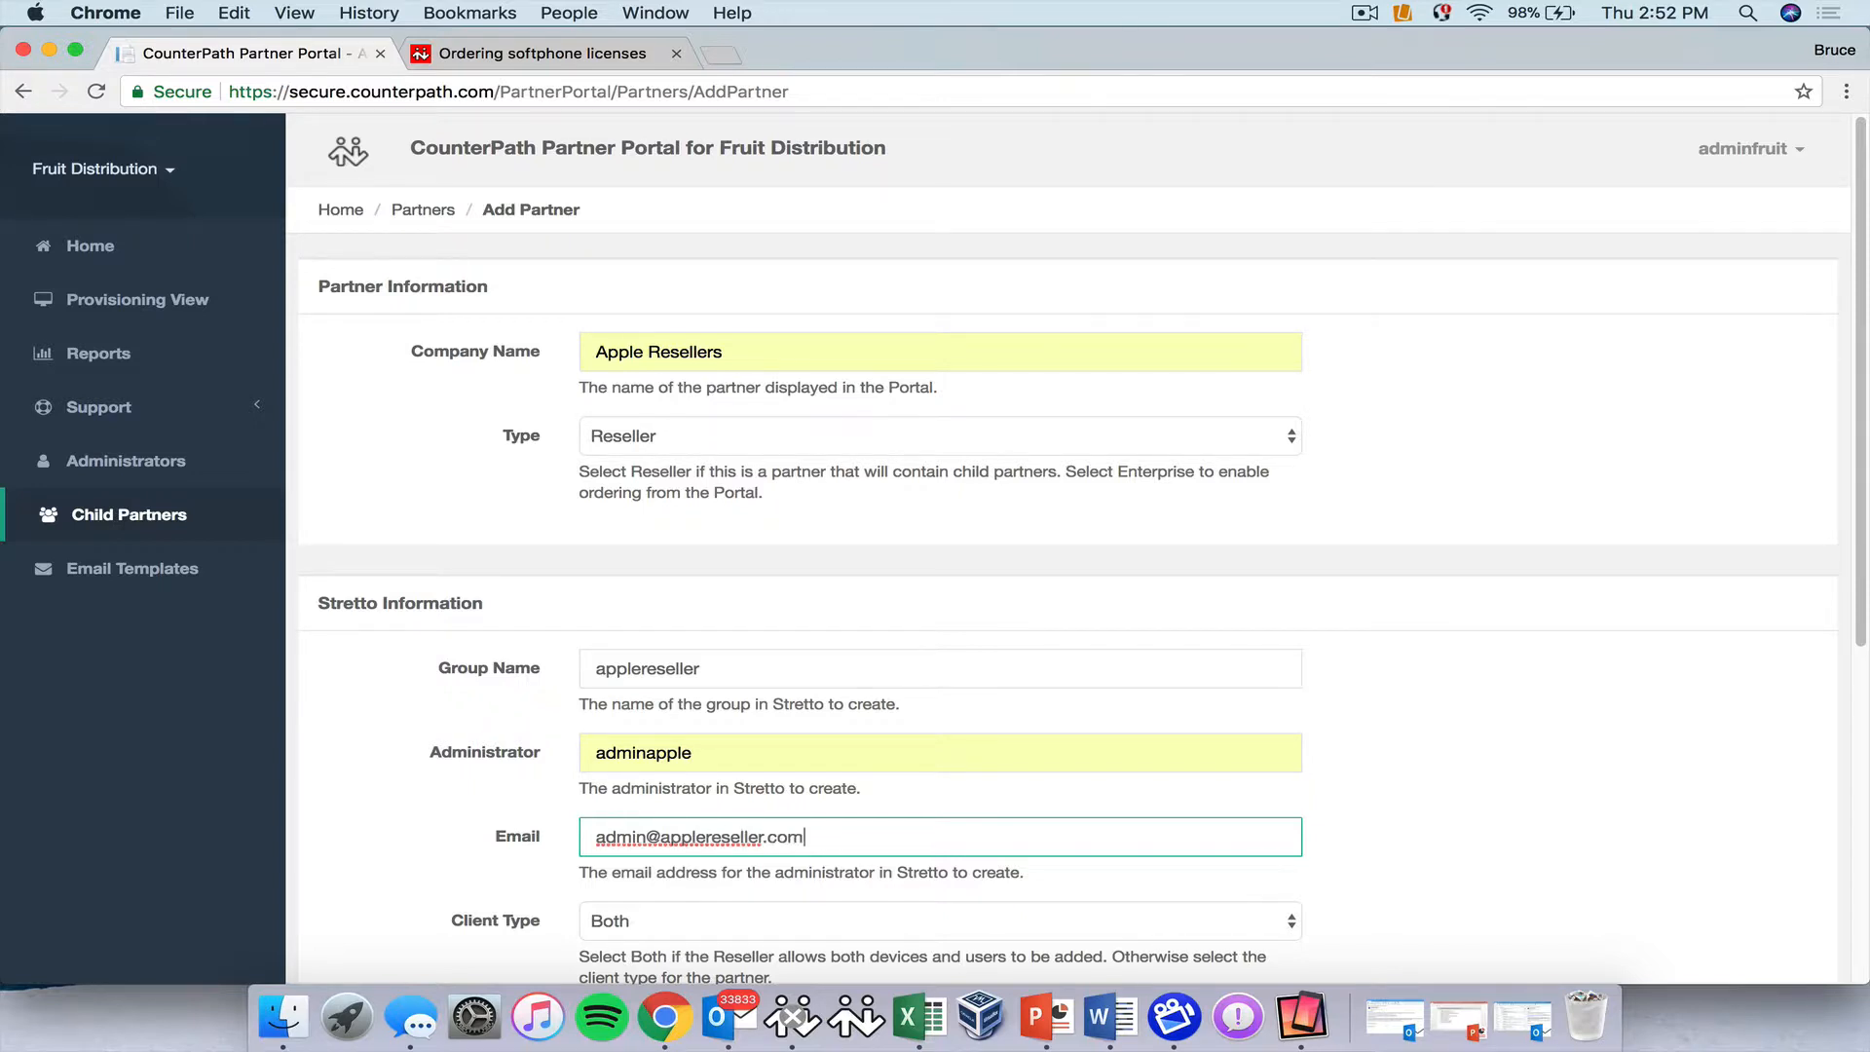
# Keep the Stretto client type set to Both.
pyautogui.scroll(-3, 584, 828)
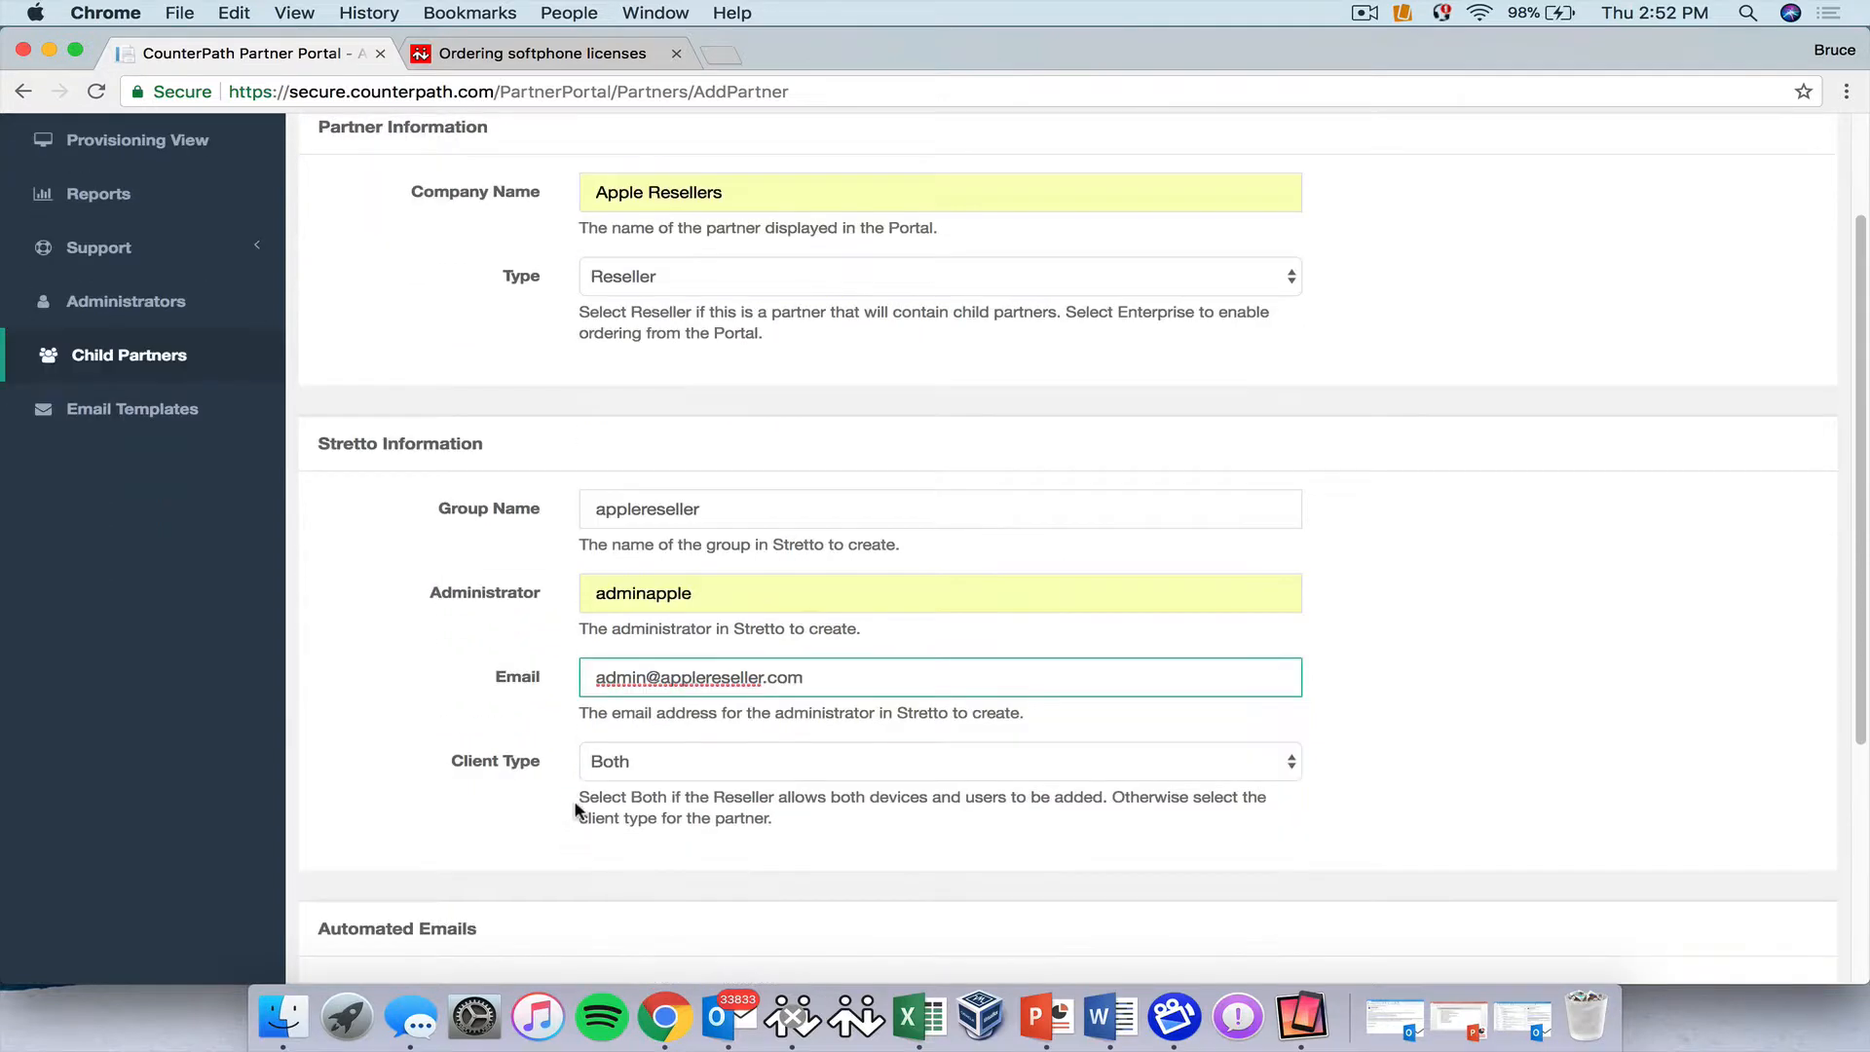
pyautogui.click(680, 763)
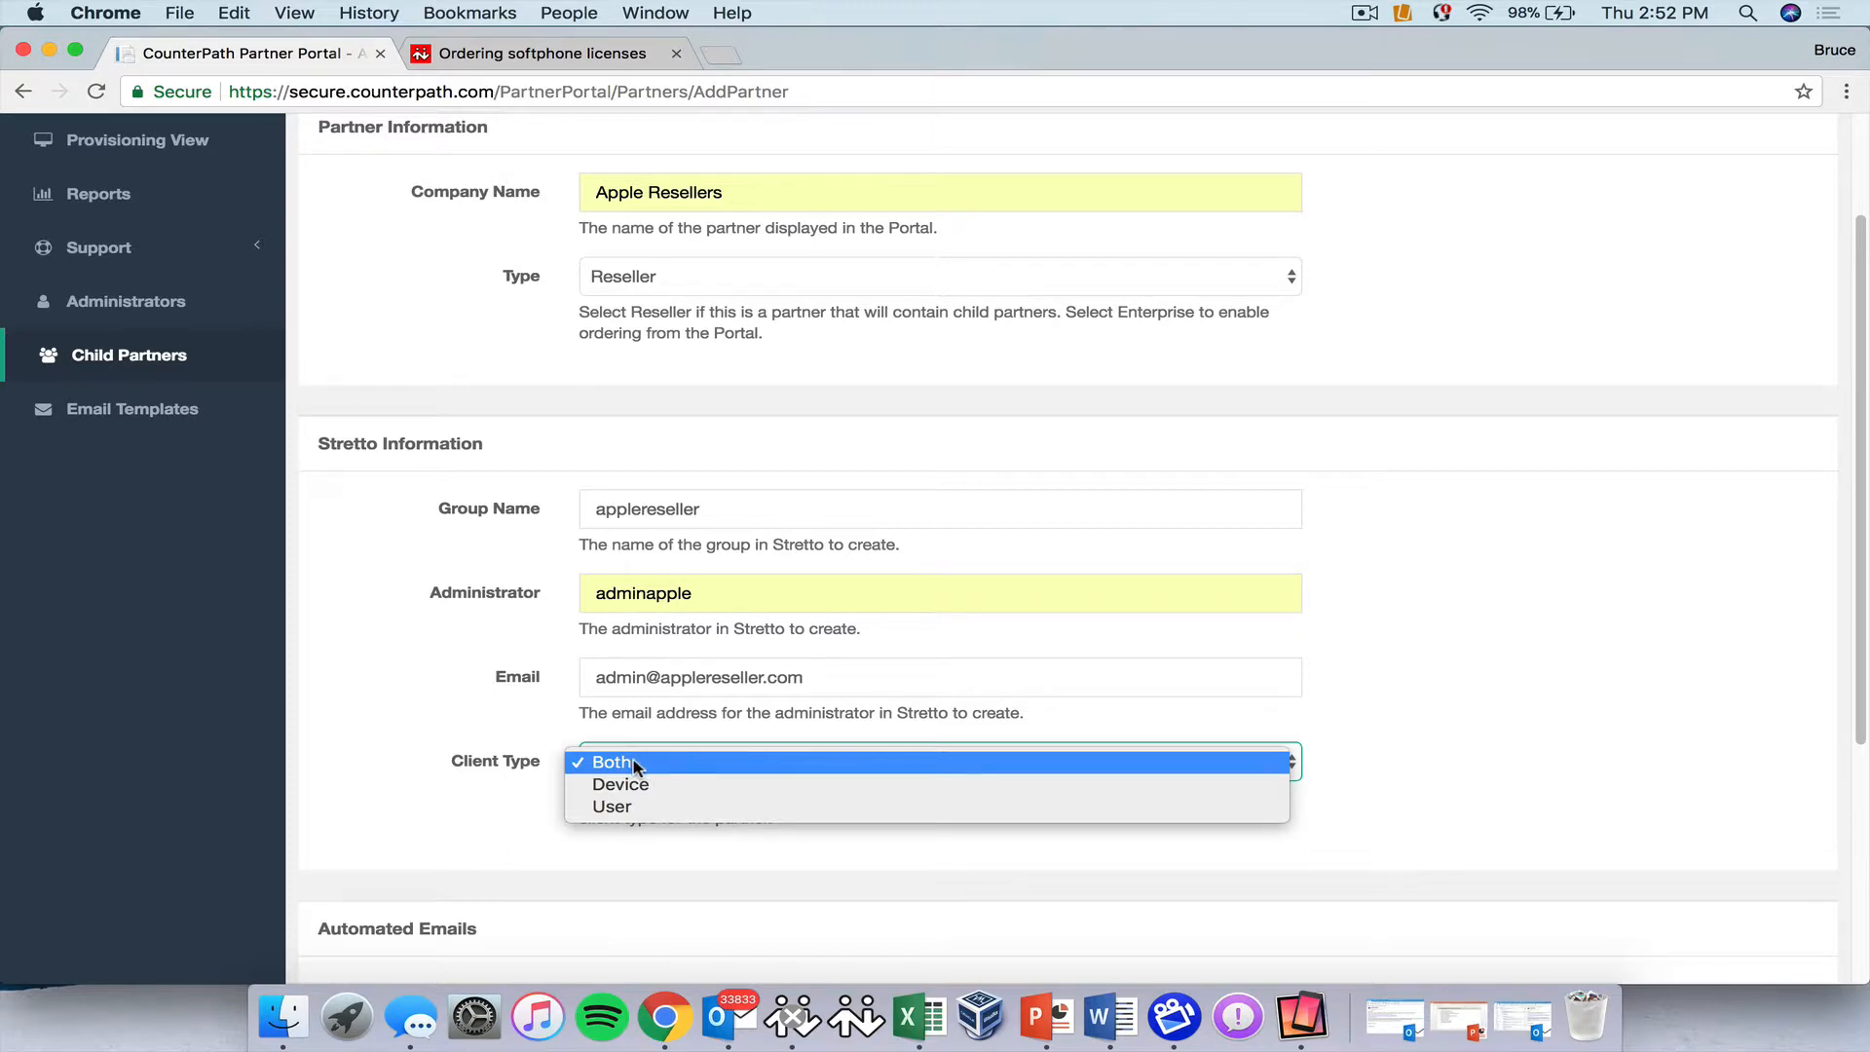
pyautogui.click(633, 766)
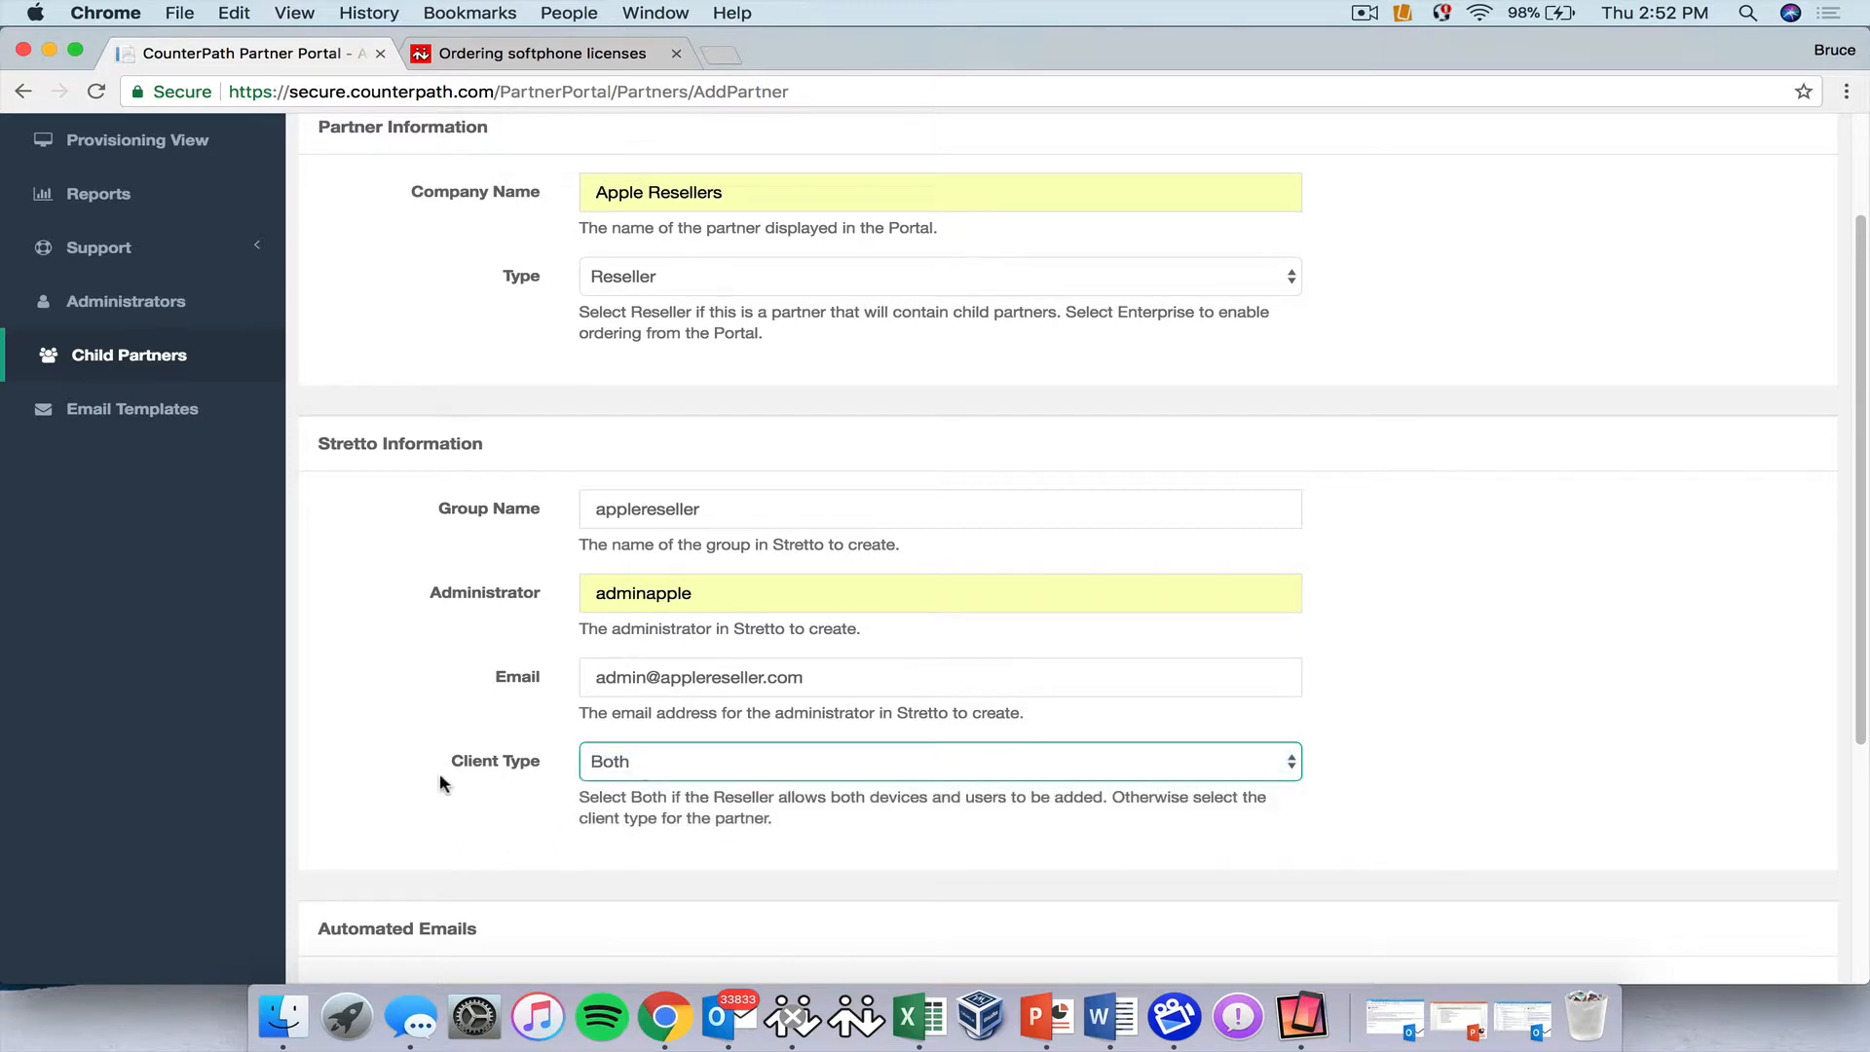
# Fill in the order and renewal notification addresses with 45 renewal days under Automated Emails.
pyautogui.scroll(-5, 429, 785)
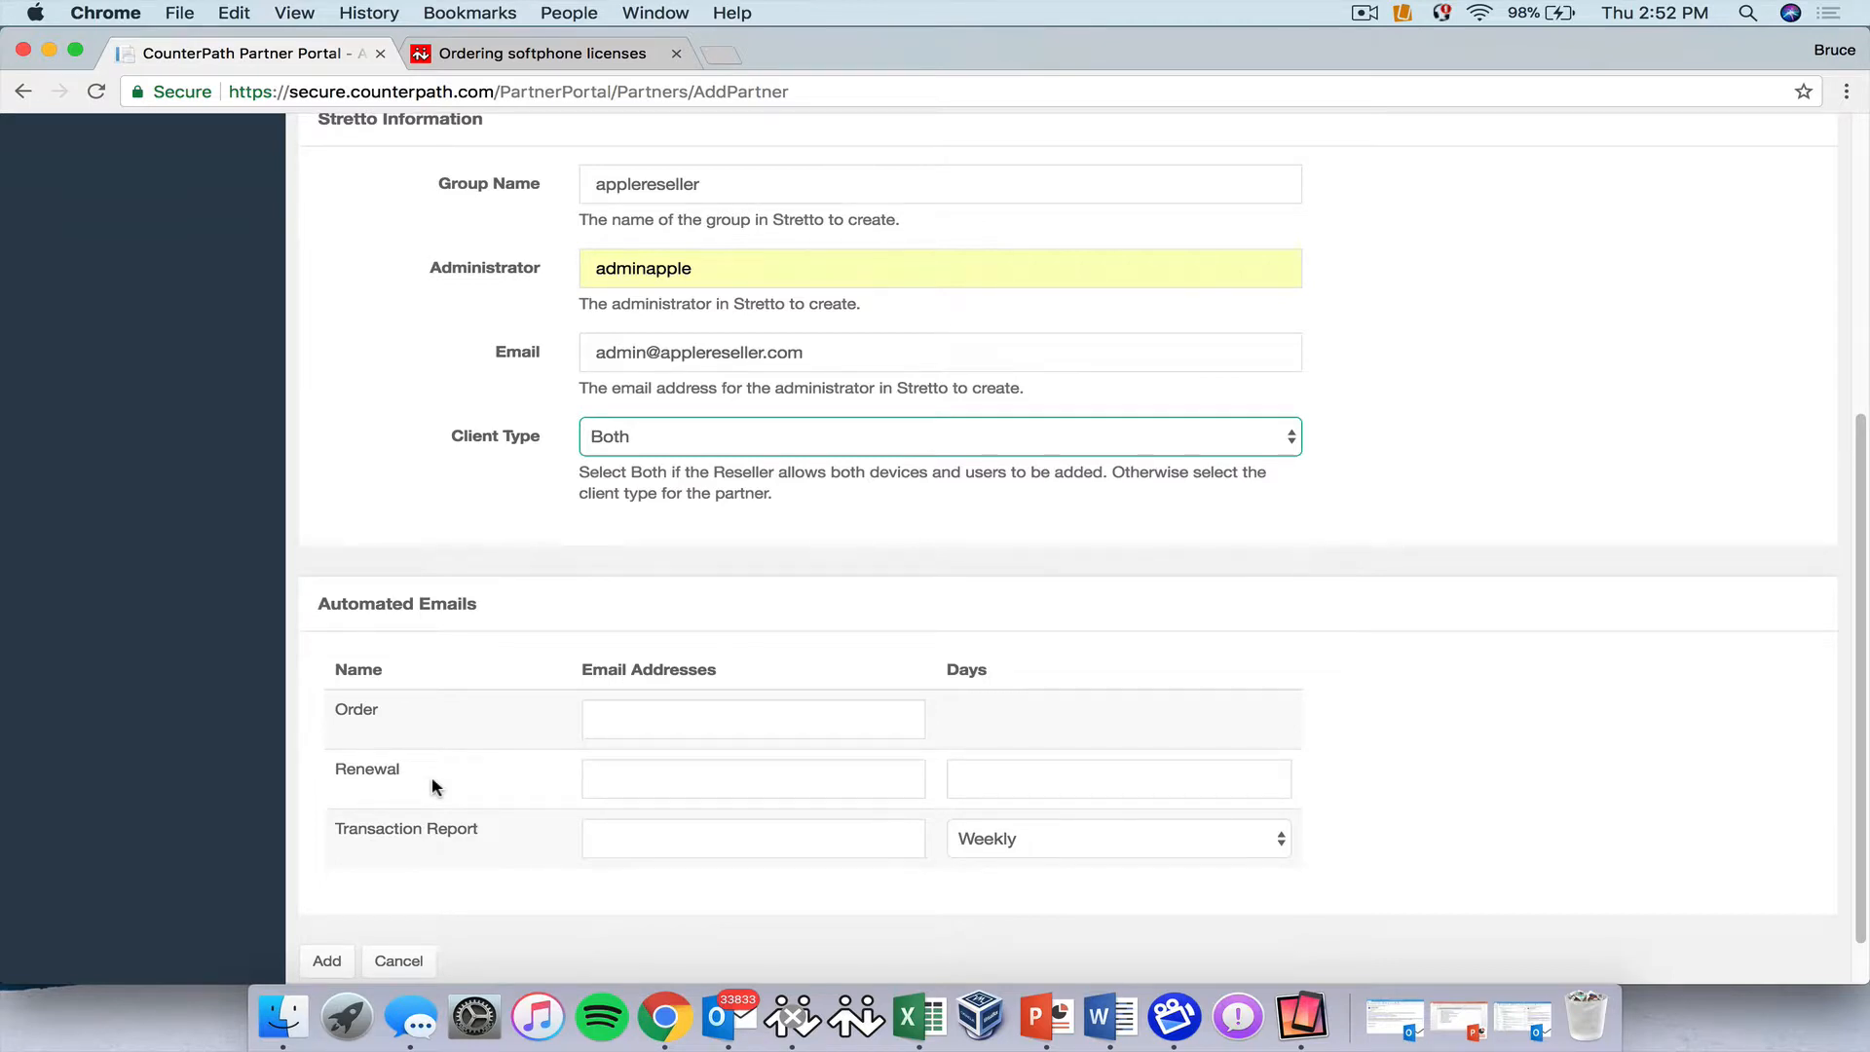
pyautogui.click(619, 715)
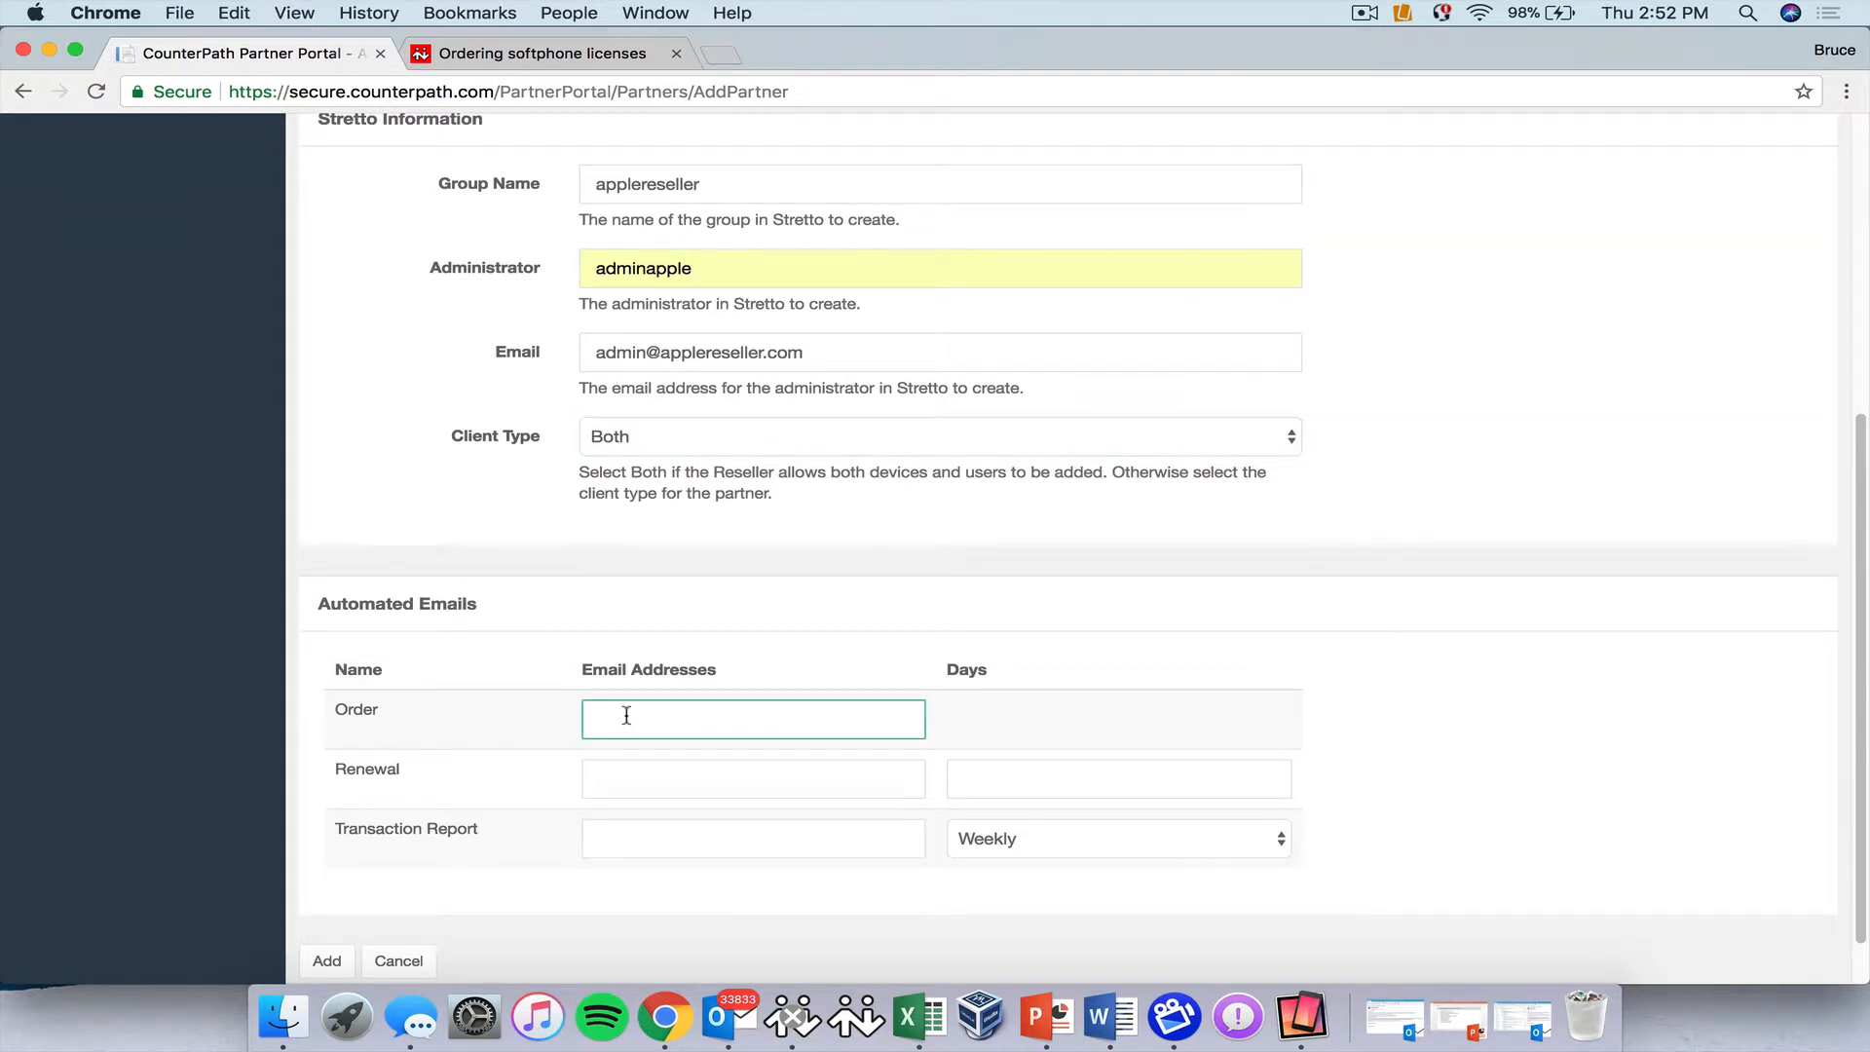
pyautogui.click(751, 776)
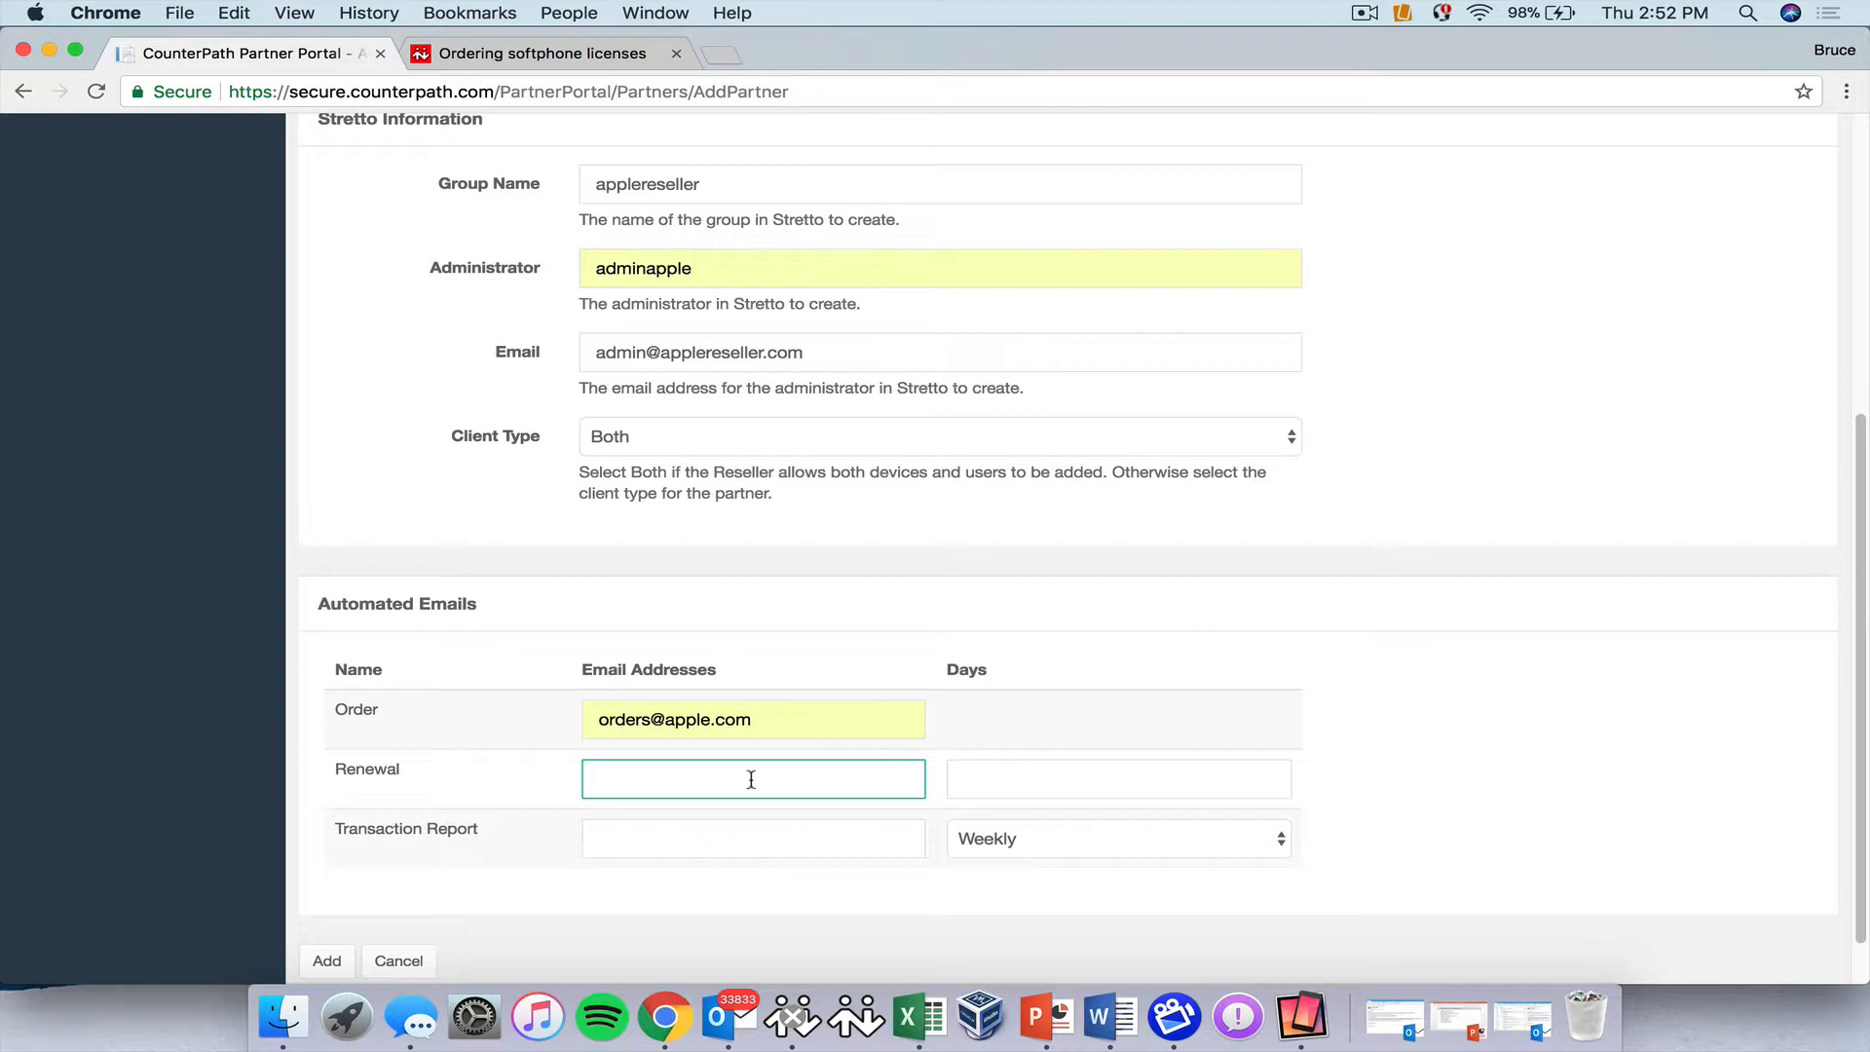
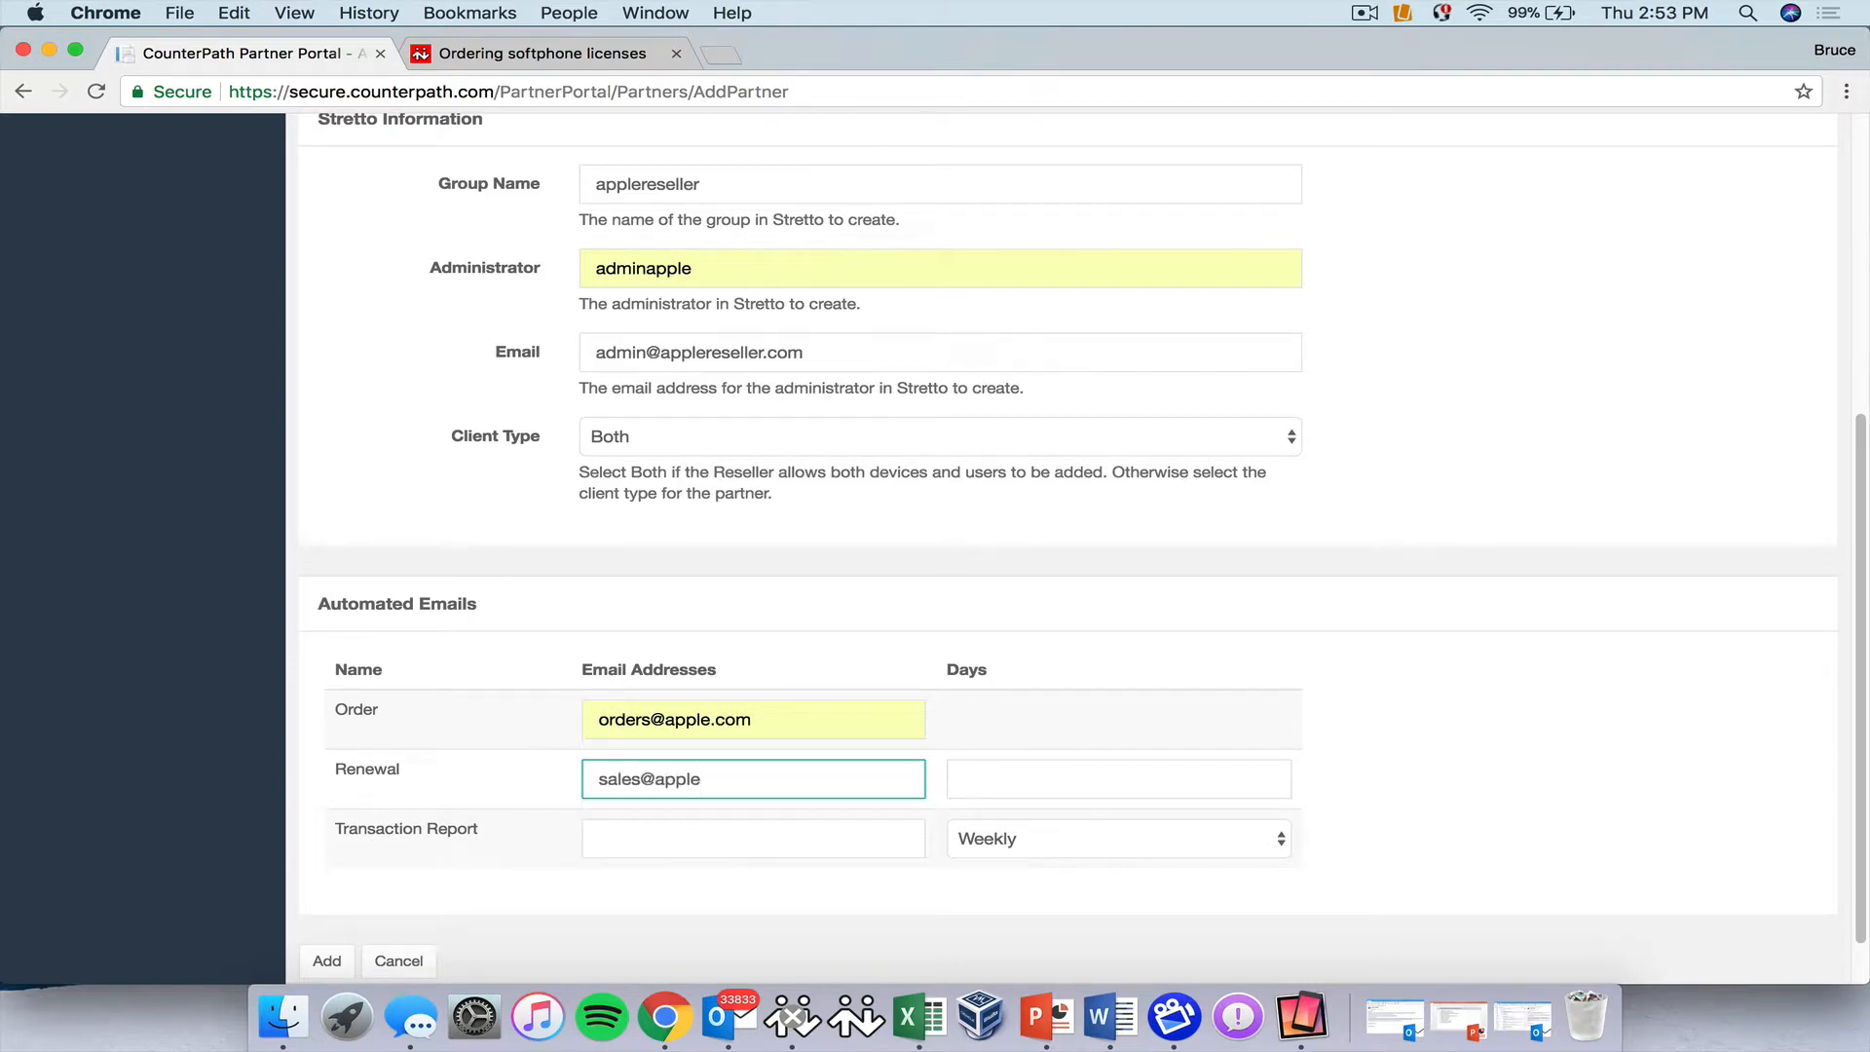
pyautogui.click(982, 784)
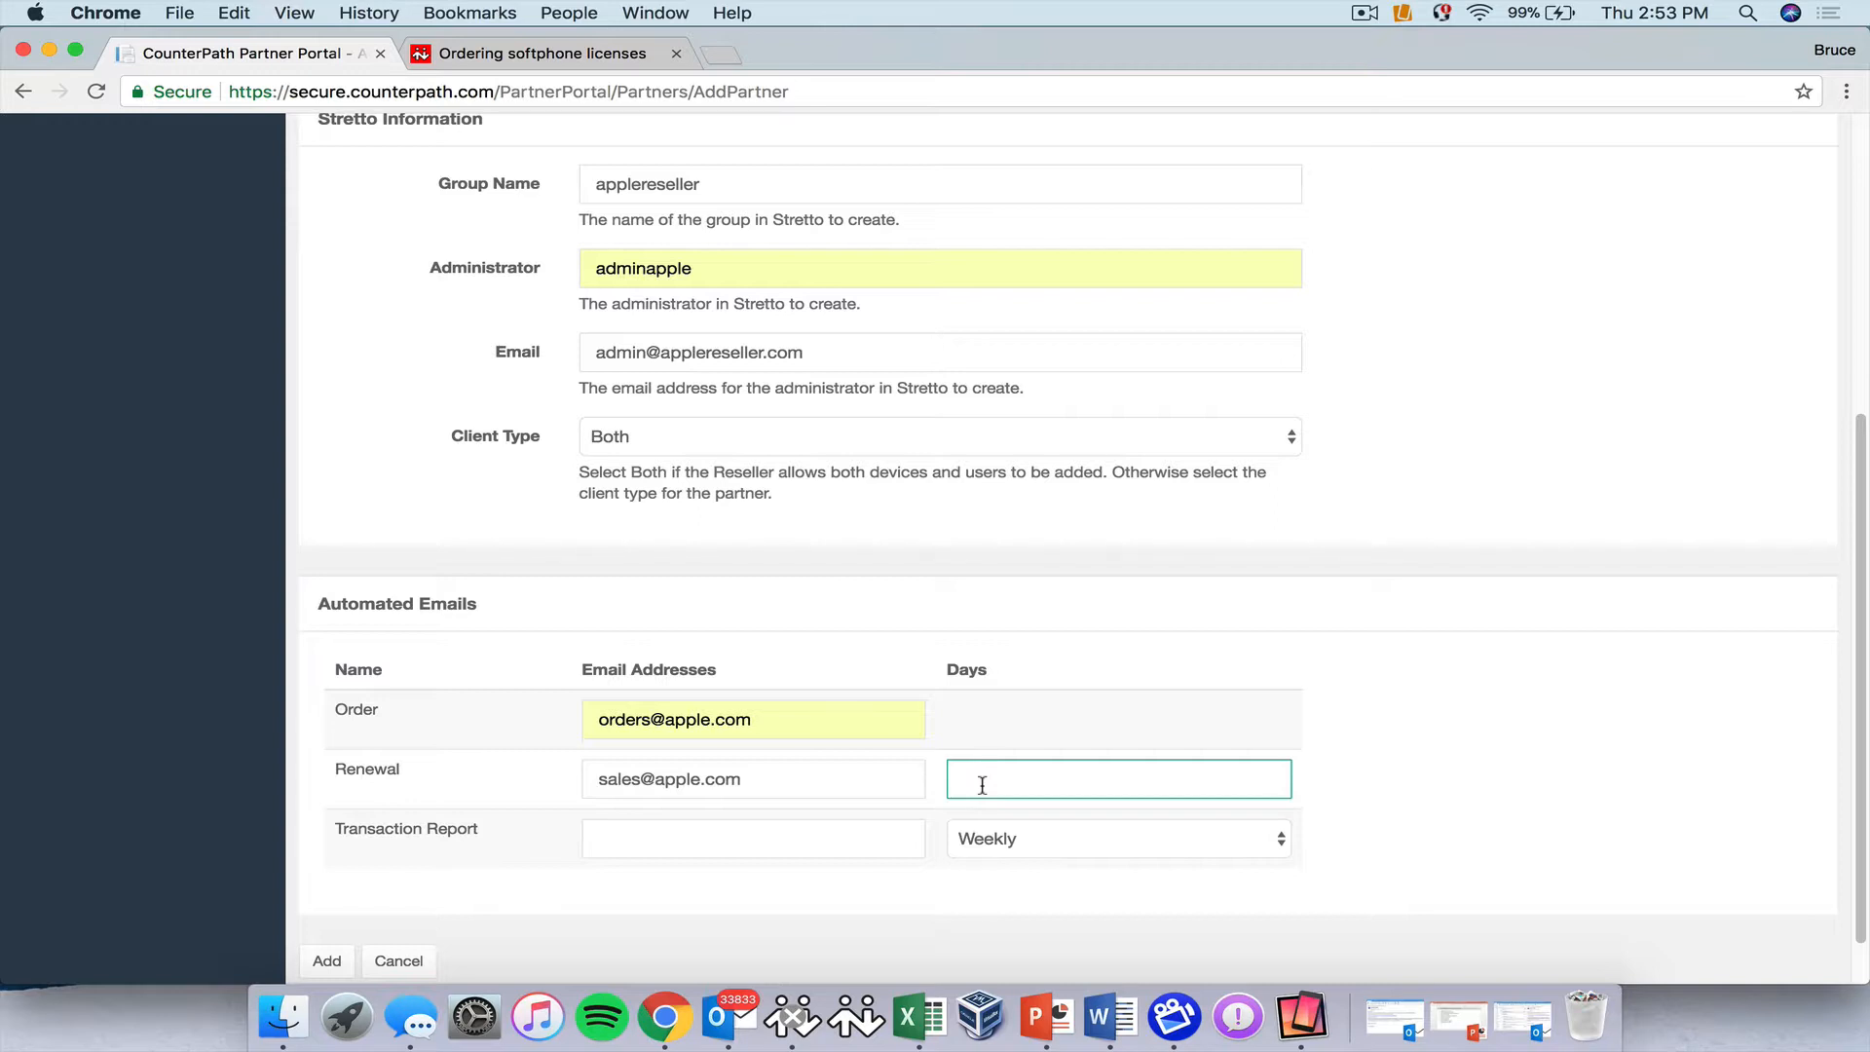
pyautogui.write('45')
pyautogui.click(987, 823)
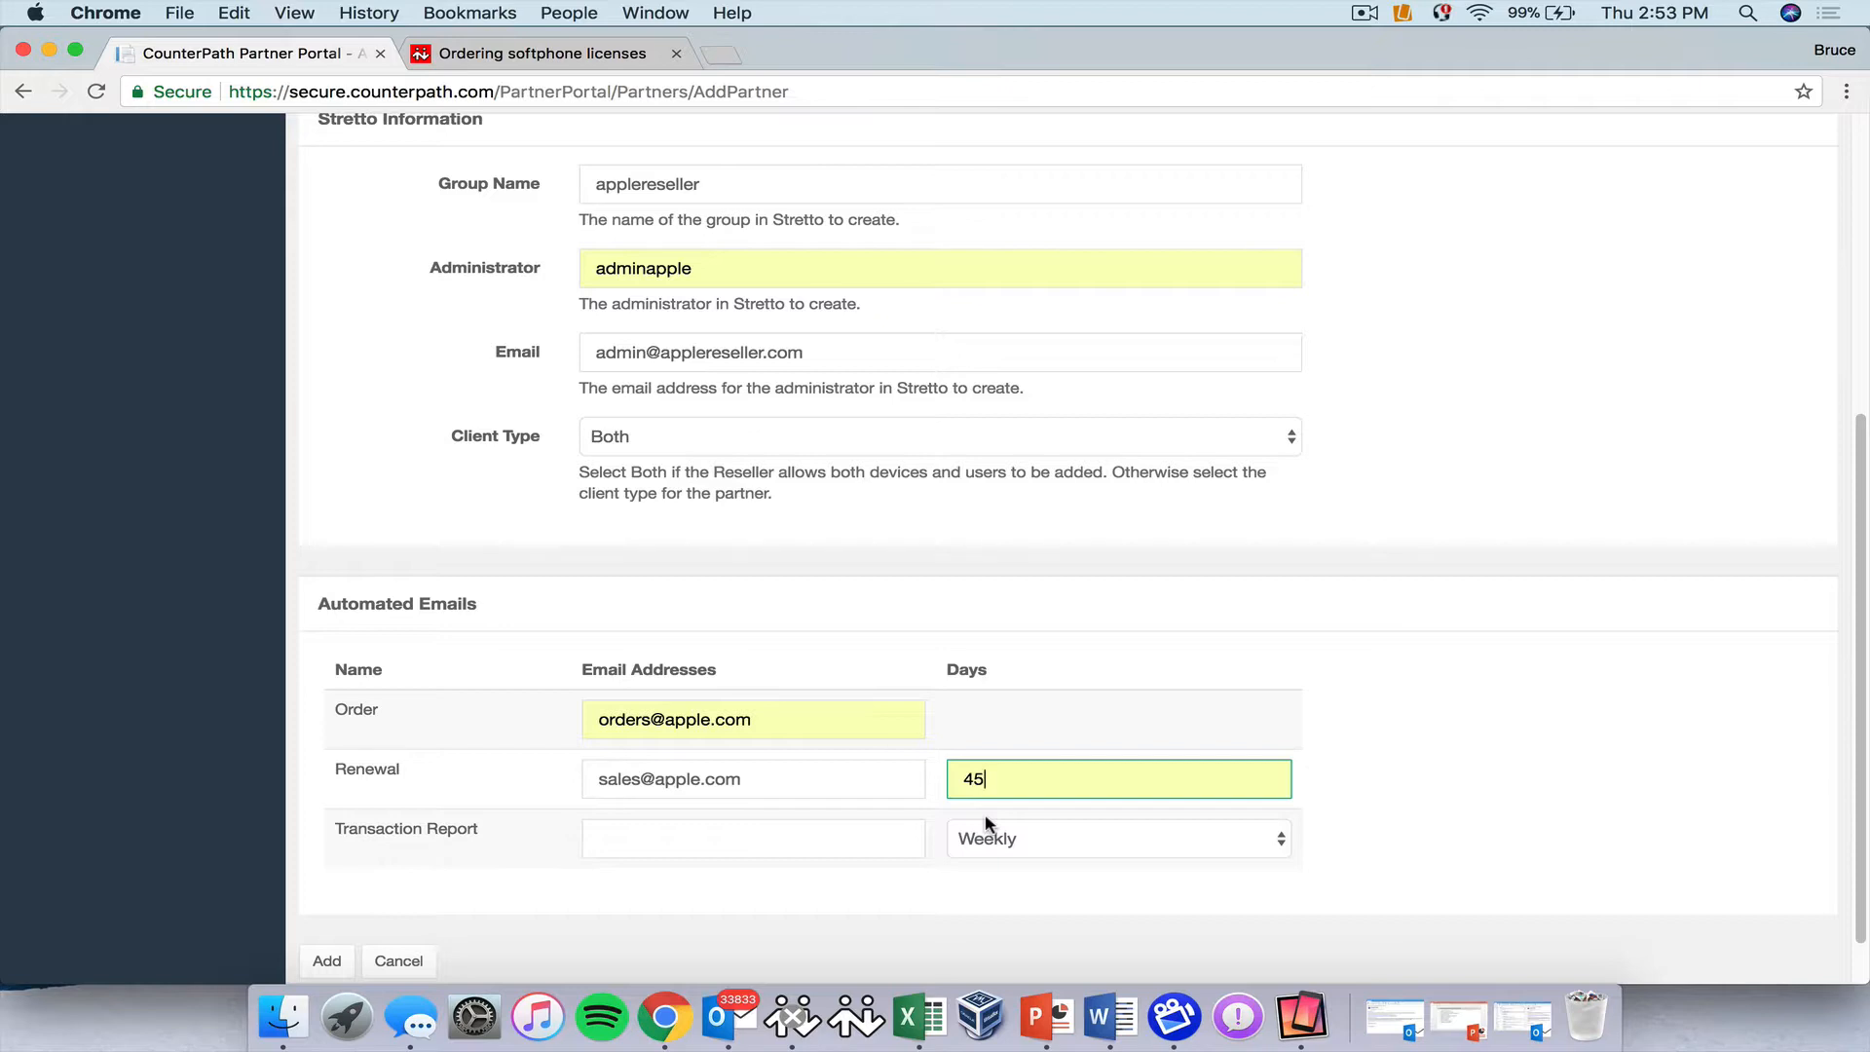
pyautogui.click(688, 846)
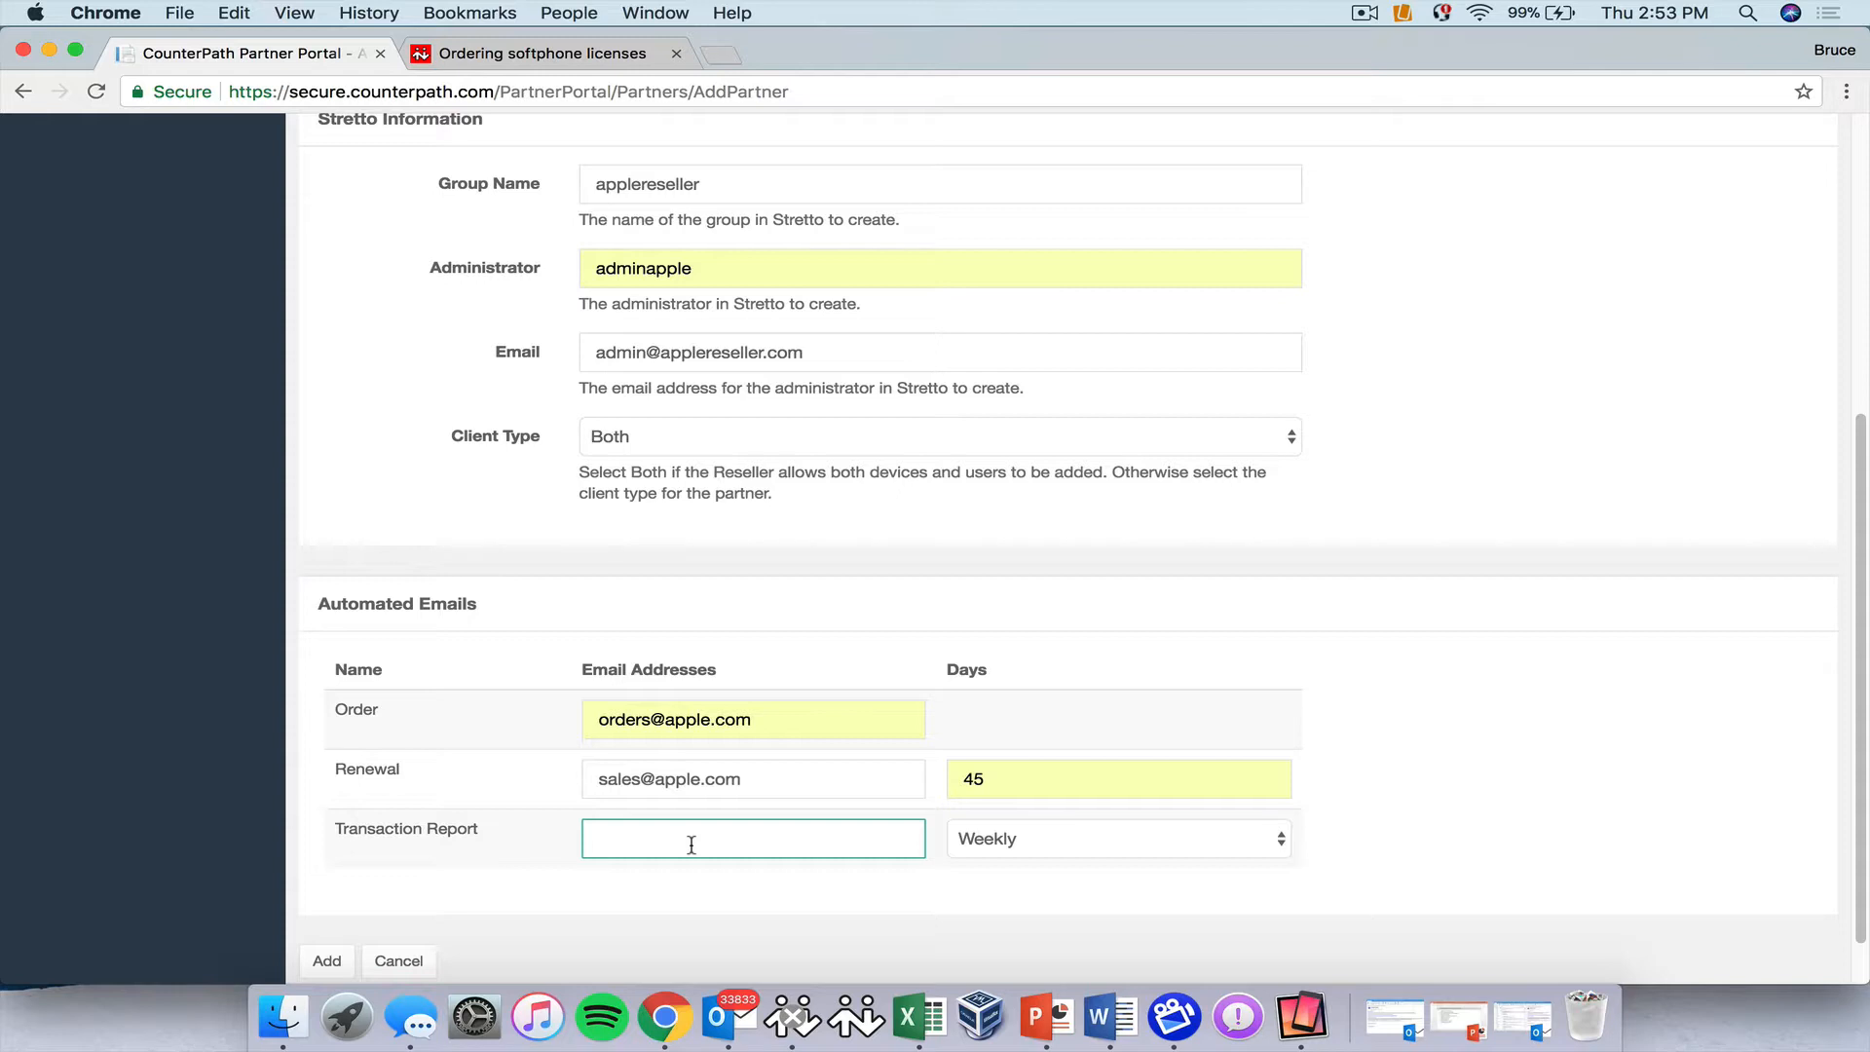
pyautogui.scroll(-2, 691, 845)
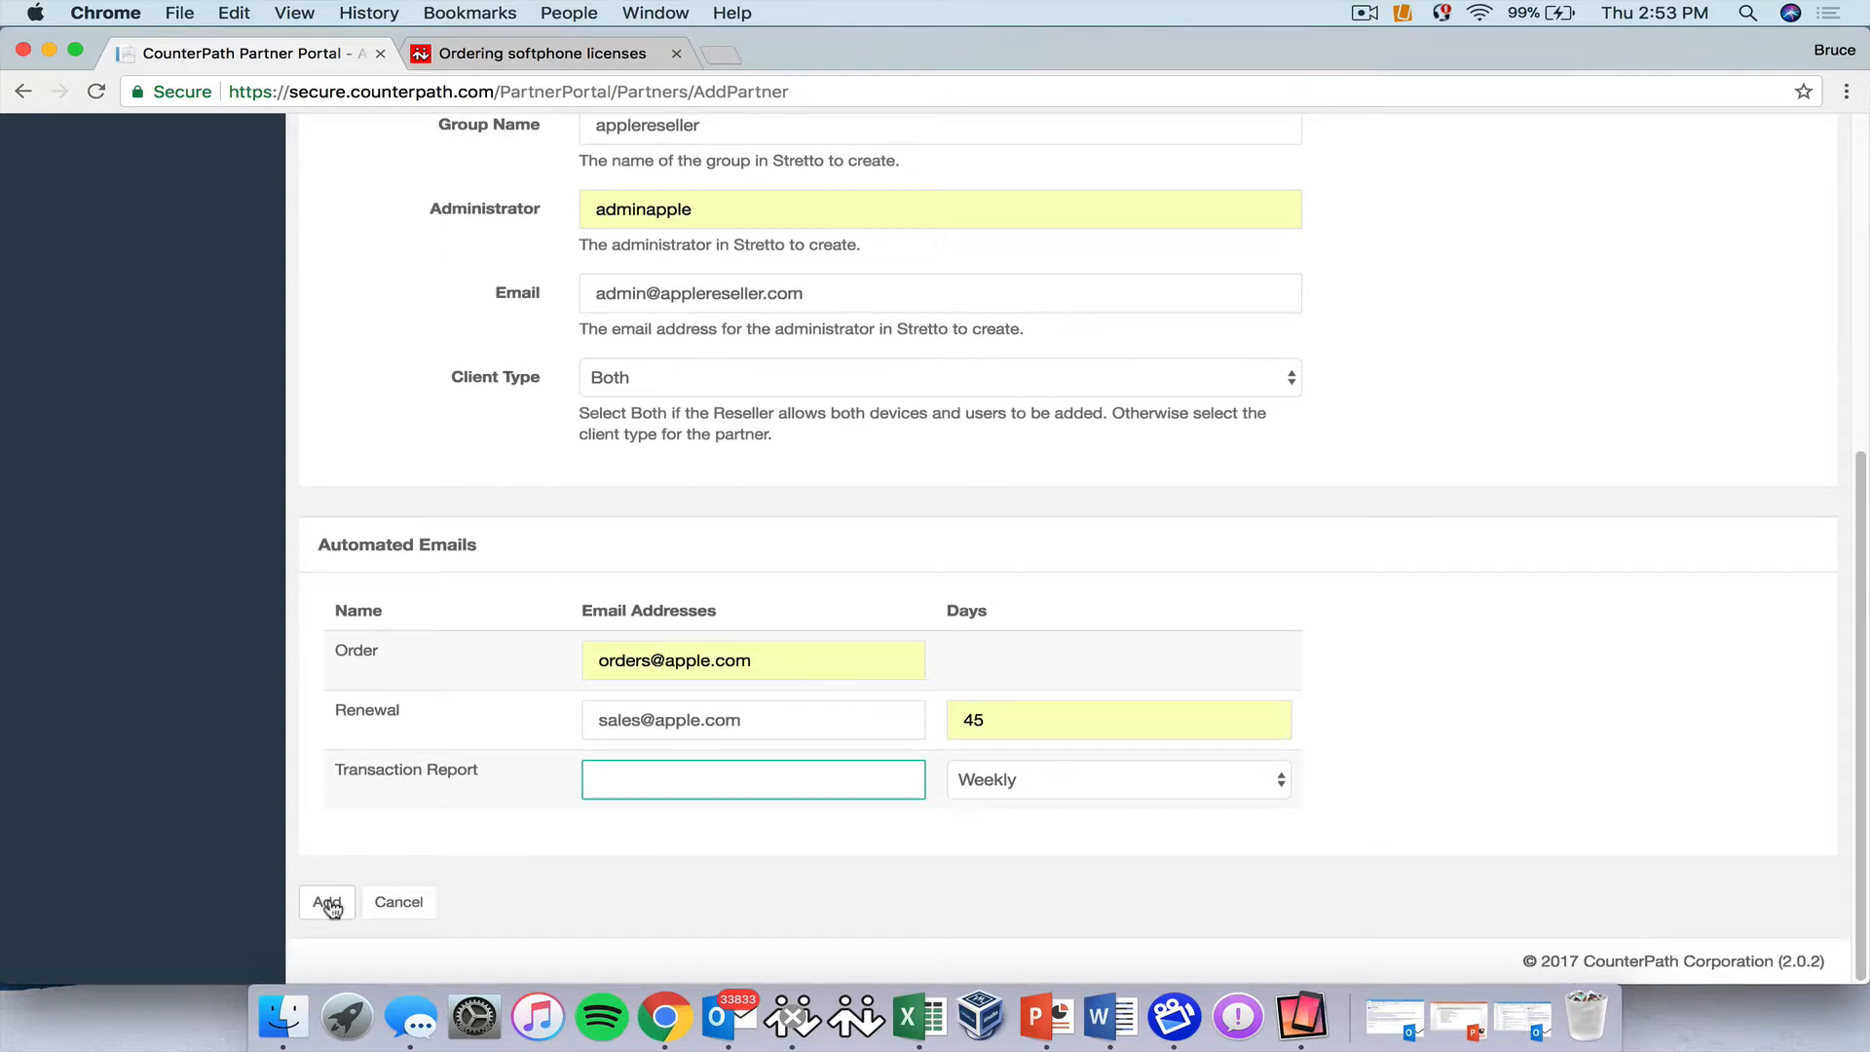
# Add the Apple Resellers partner, then switch the portal to manage Apple Resellers.
pyautogui.click(328, 905)
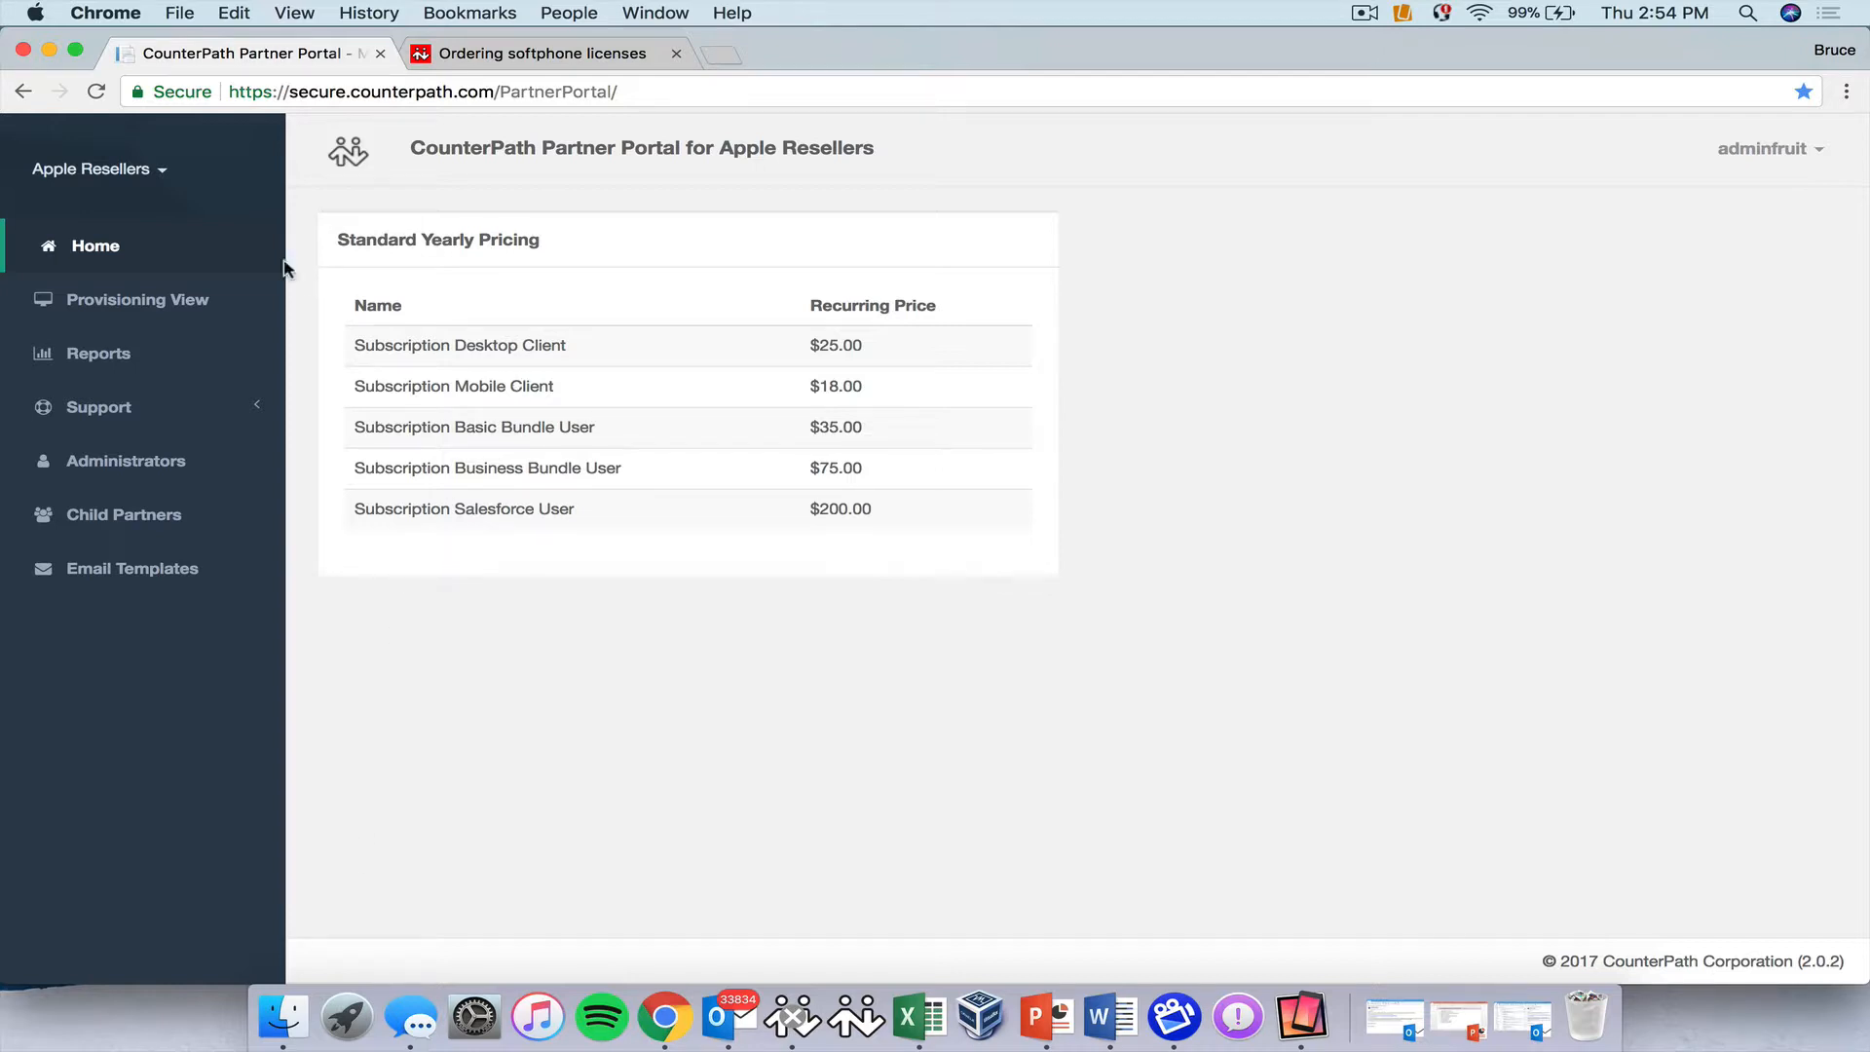
pyautogui.click(91, 173)
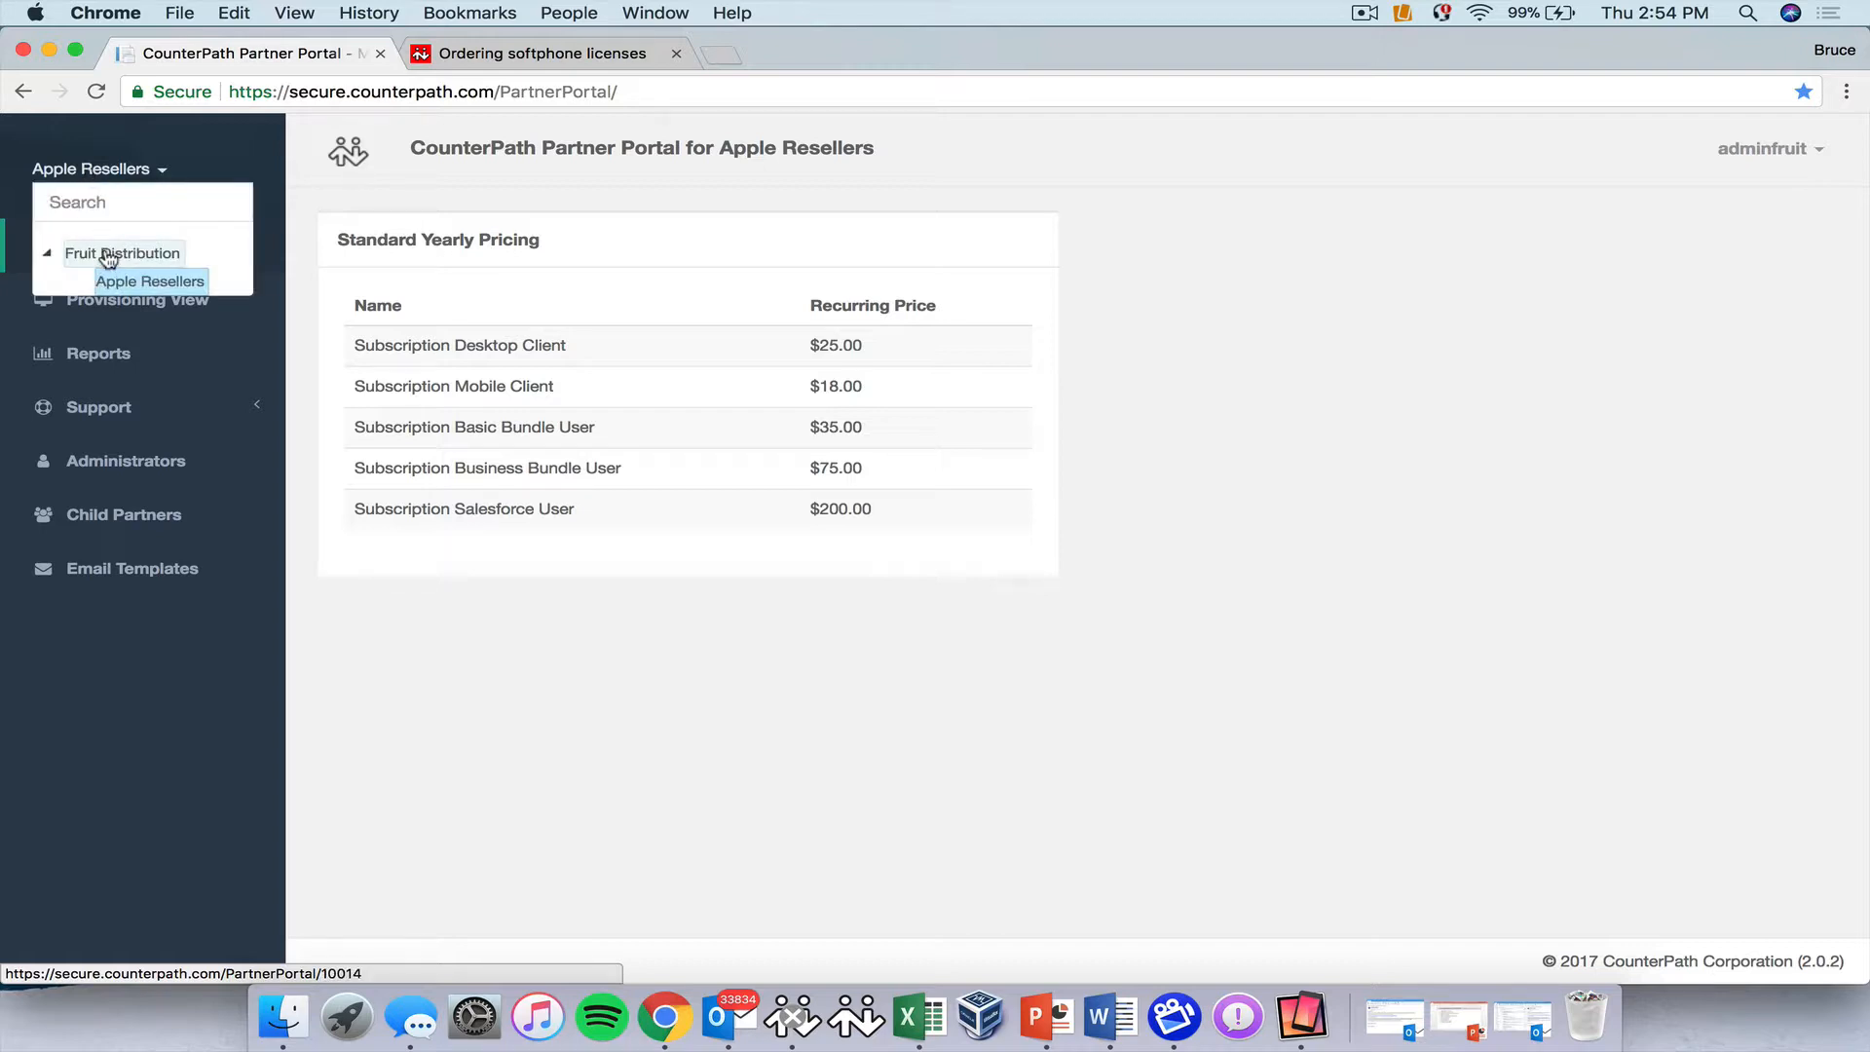
pyautogui.click(118, 283)
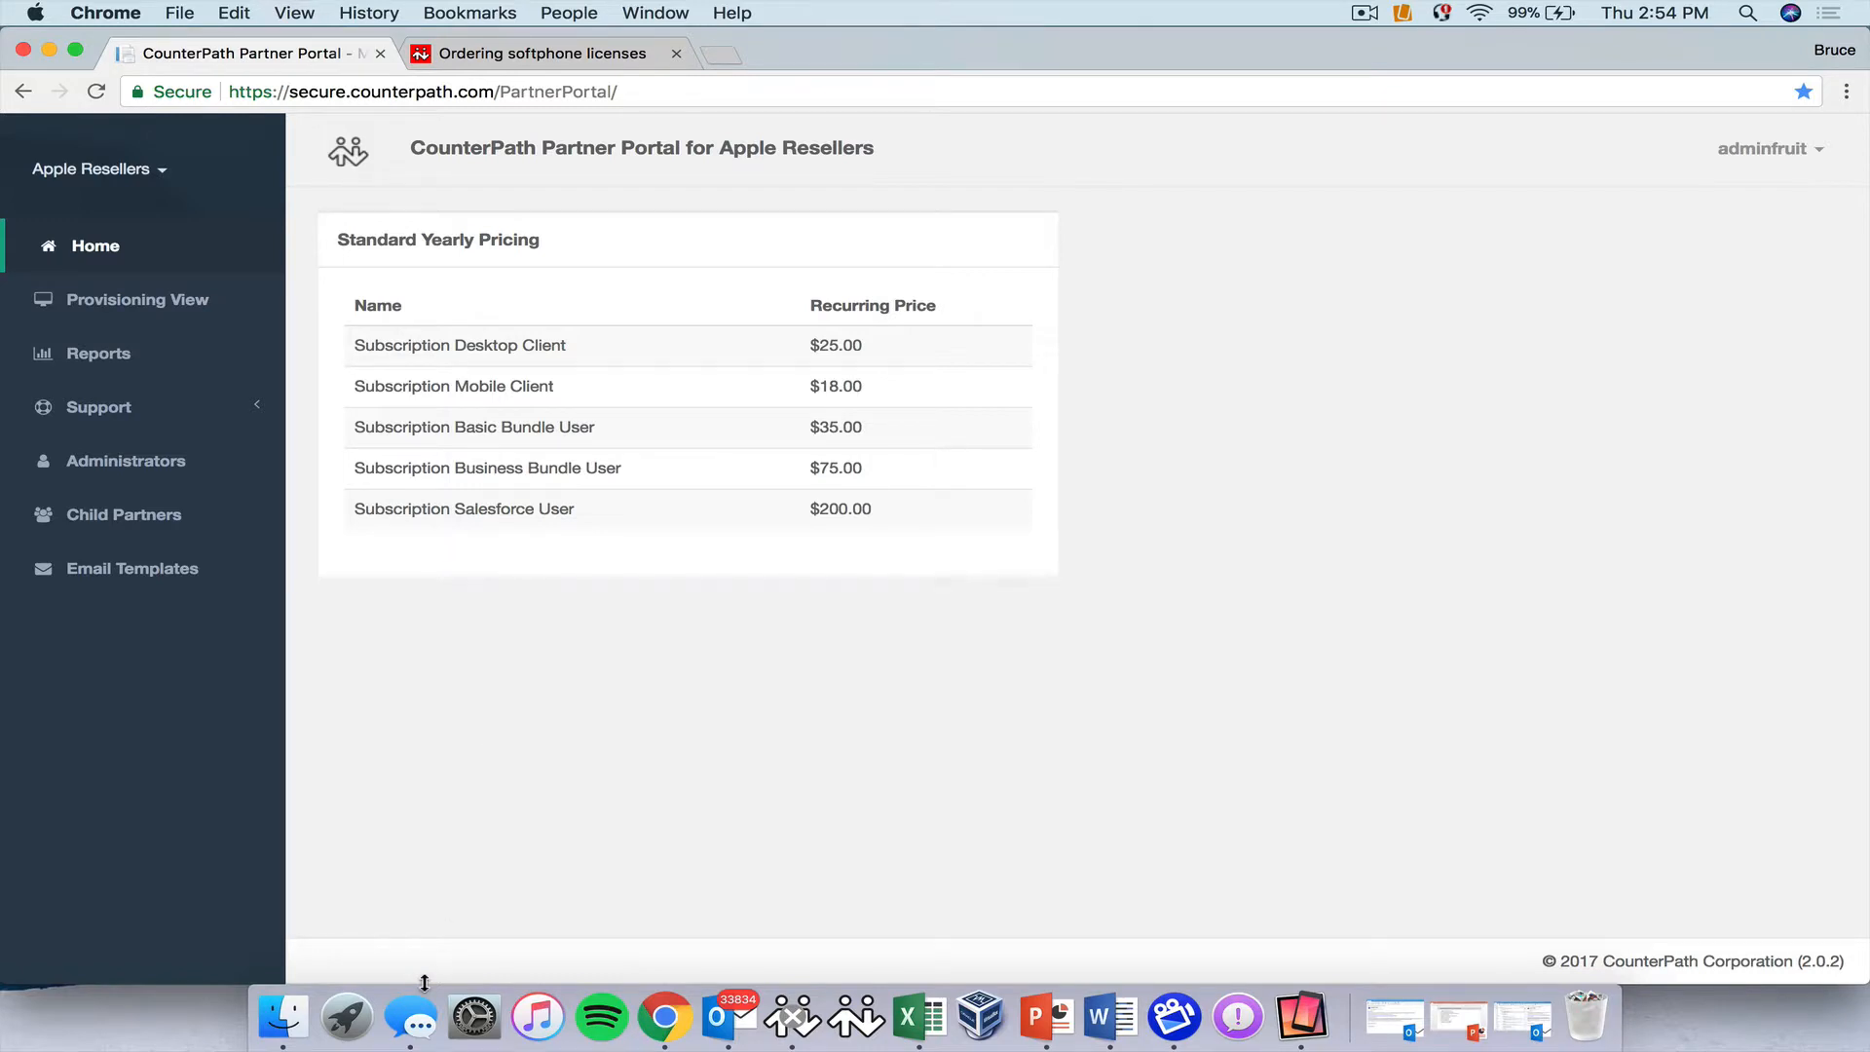
# Start a new child partner named McIntosh Enterprises with Type Enterprise.
pyautogui.click(104, 521)
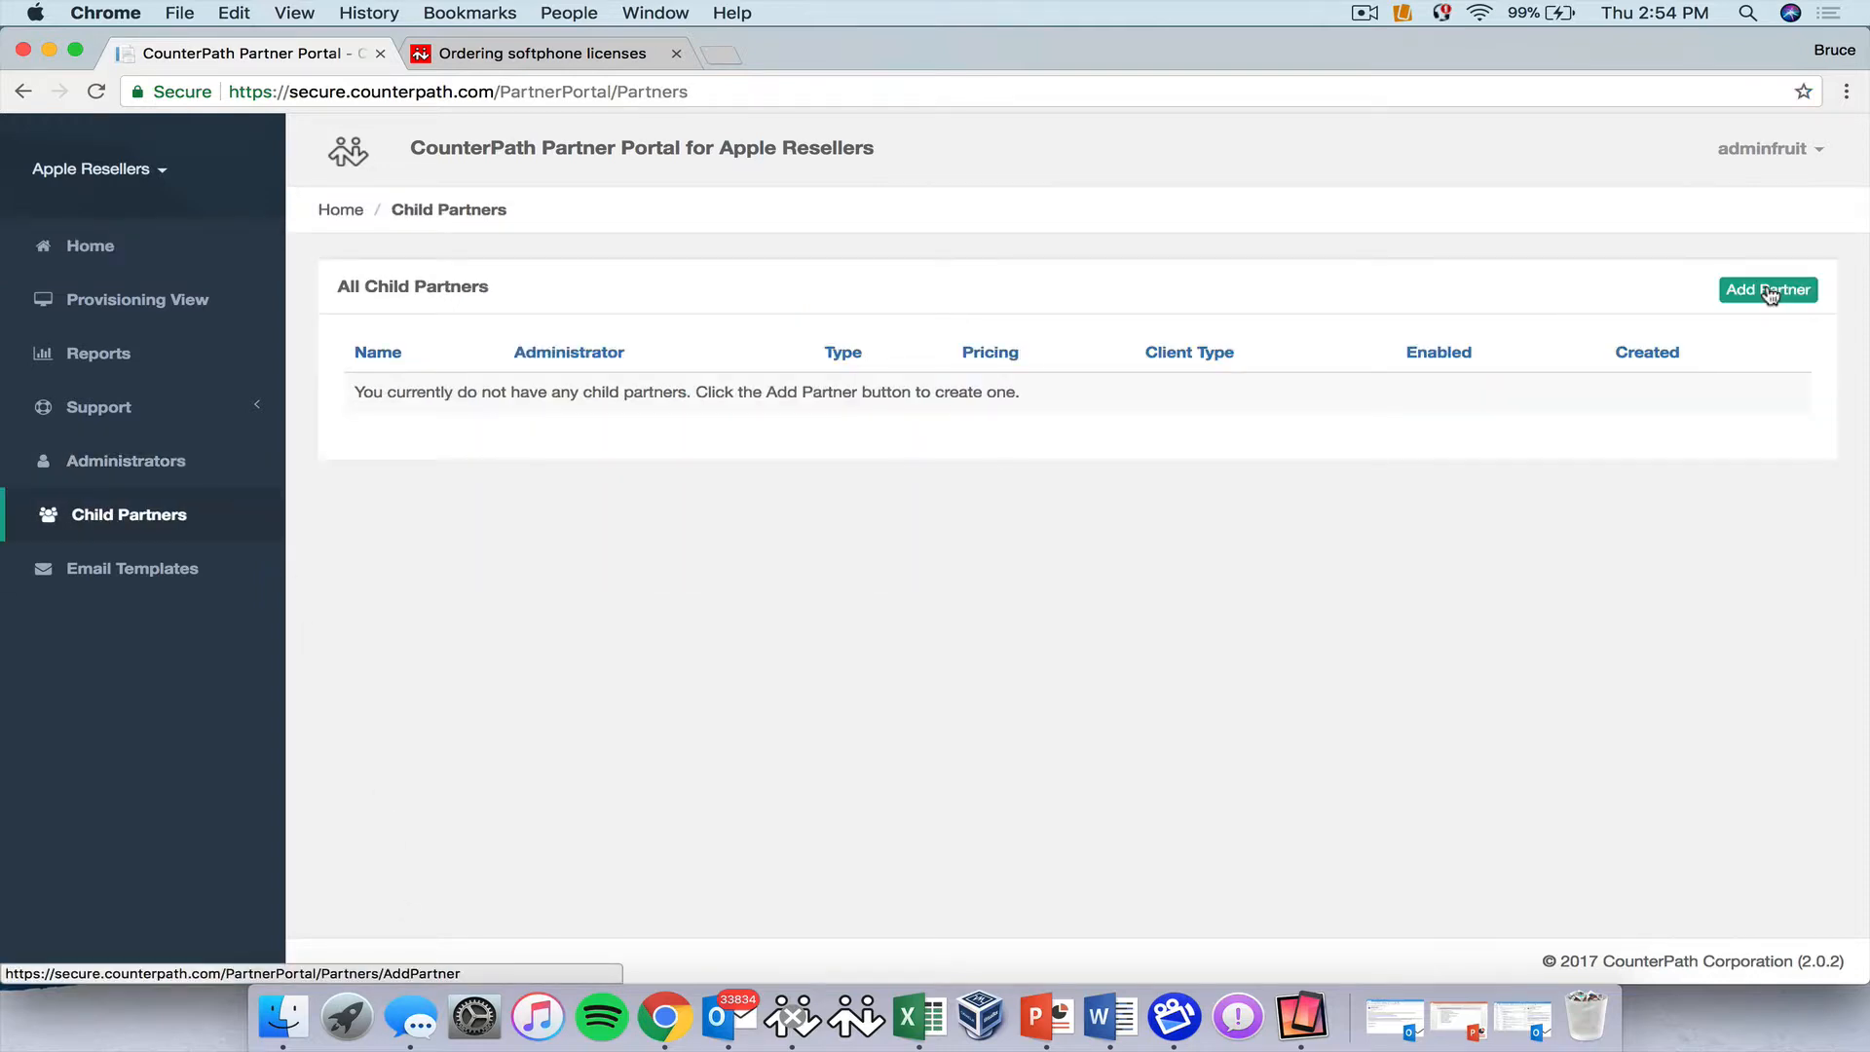
pyautogui.click(1770, 292)
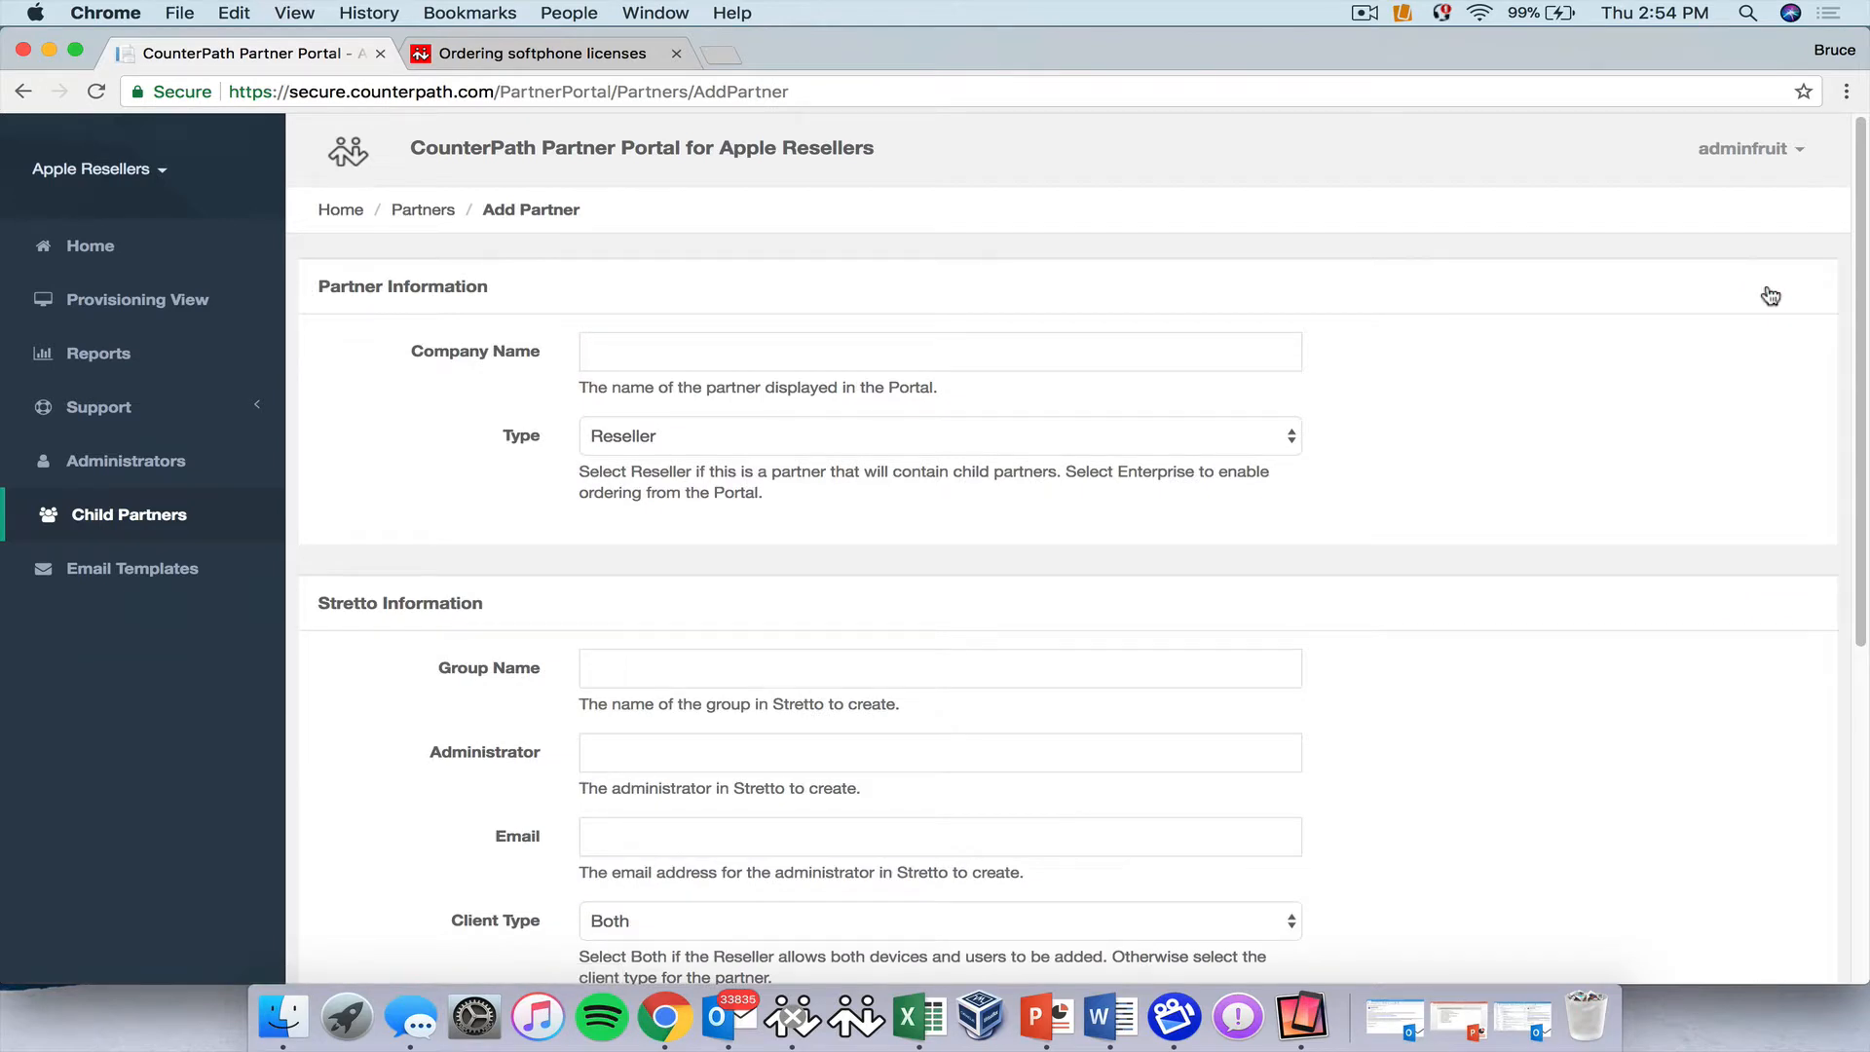
pyautogui.click(633, 351)
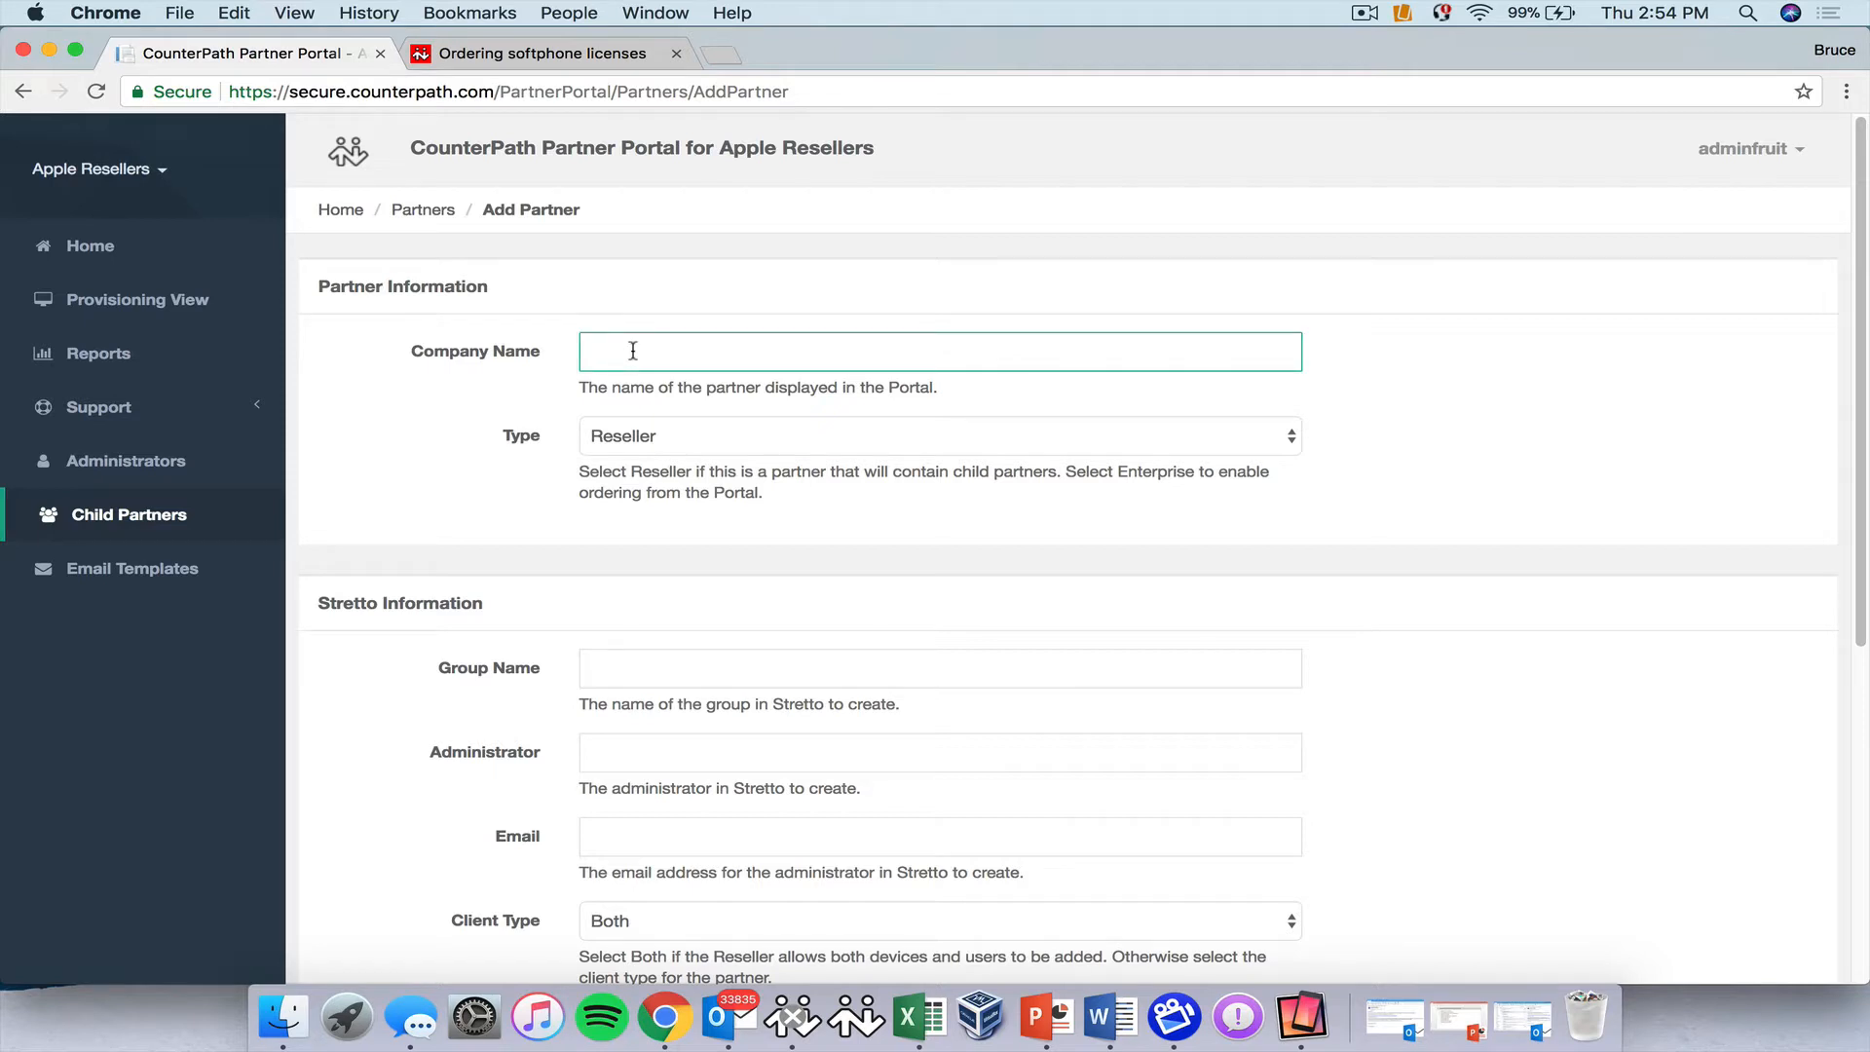
pyautogui.write('Mc')
pyautogui.write('Intos')
pyautogui.write('h Enterpr')
pyautogui.write('iese')
pyautogui.press('BackSpace')
pyautogui.press('BackSpace')
pyautogui.press('BackSpace')
pyautogui.write('ses')
pyautogui.click(753, 443)
pyautogui.click(727, 464)
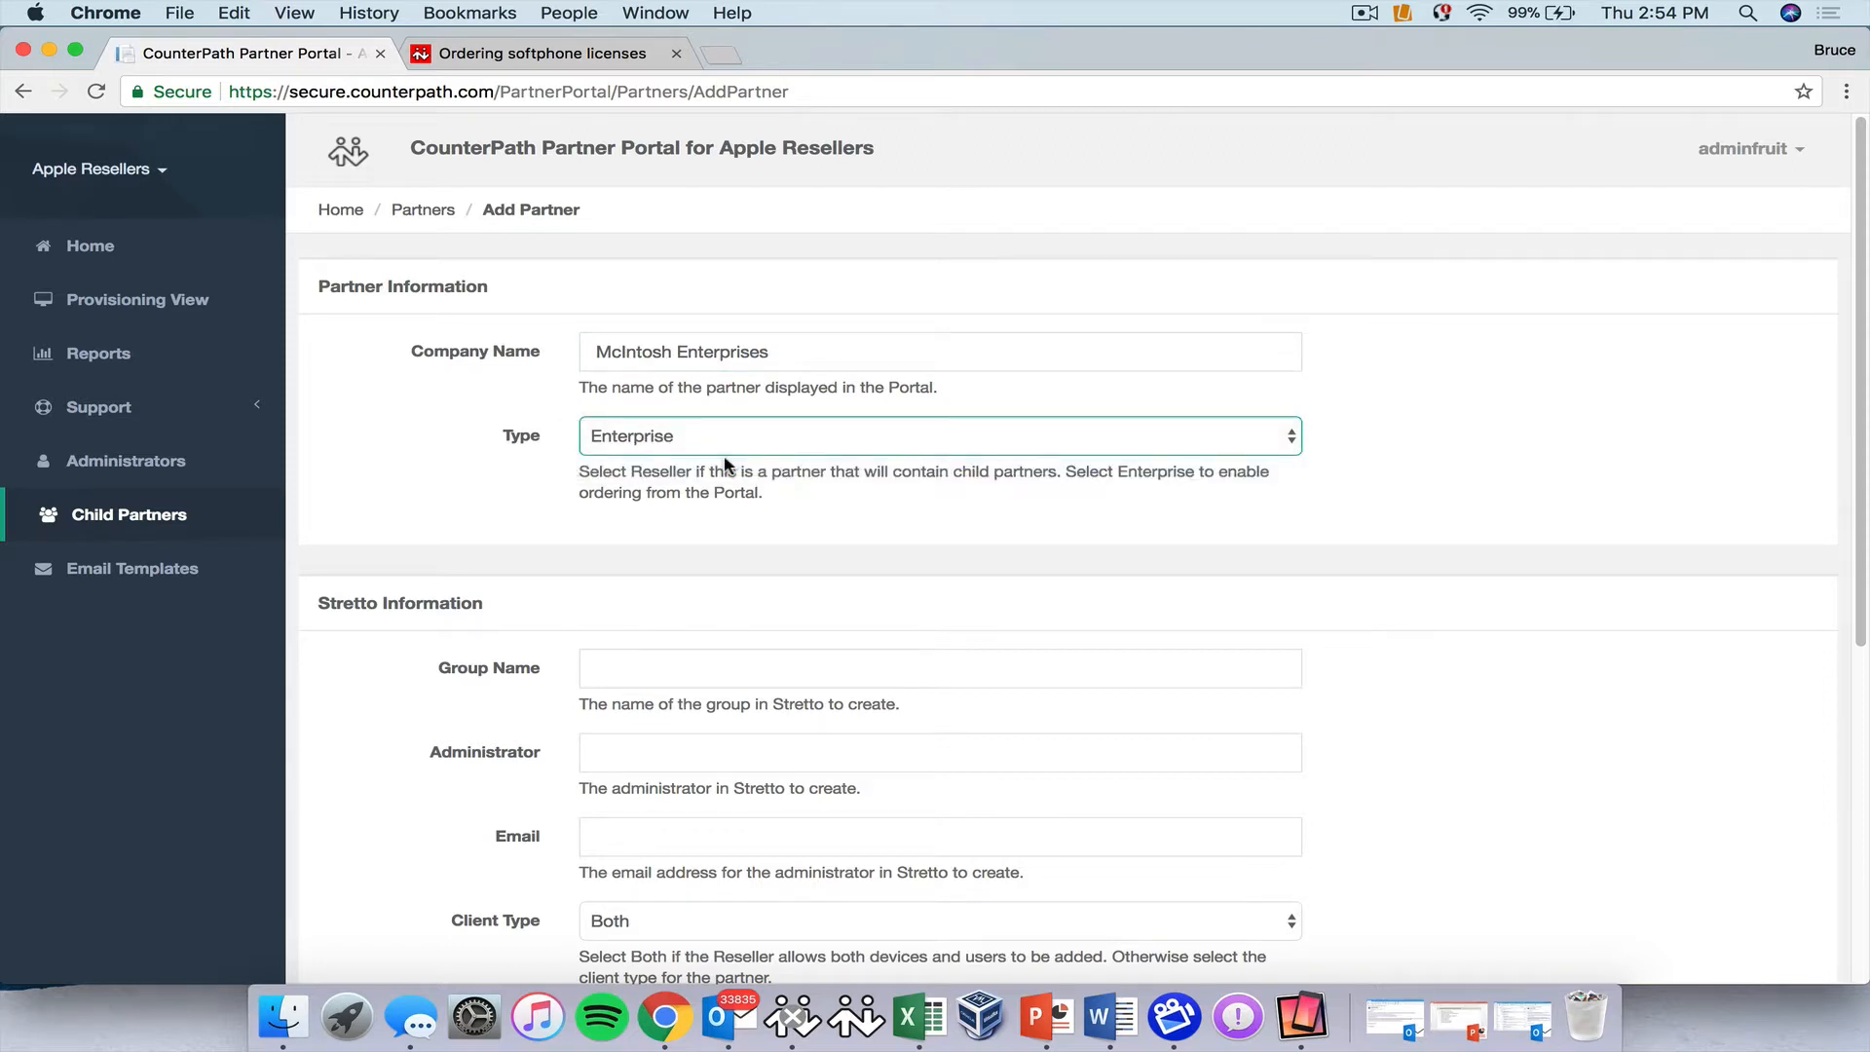
# Set Stretto group mcintosh.com, then fill in the administrator username and the administrator's e-mail.
pyautogui.click(632, 669)
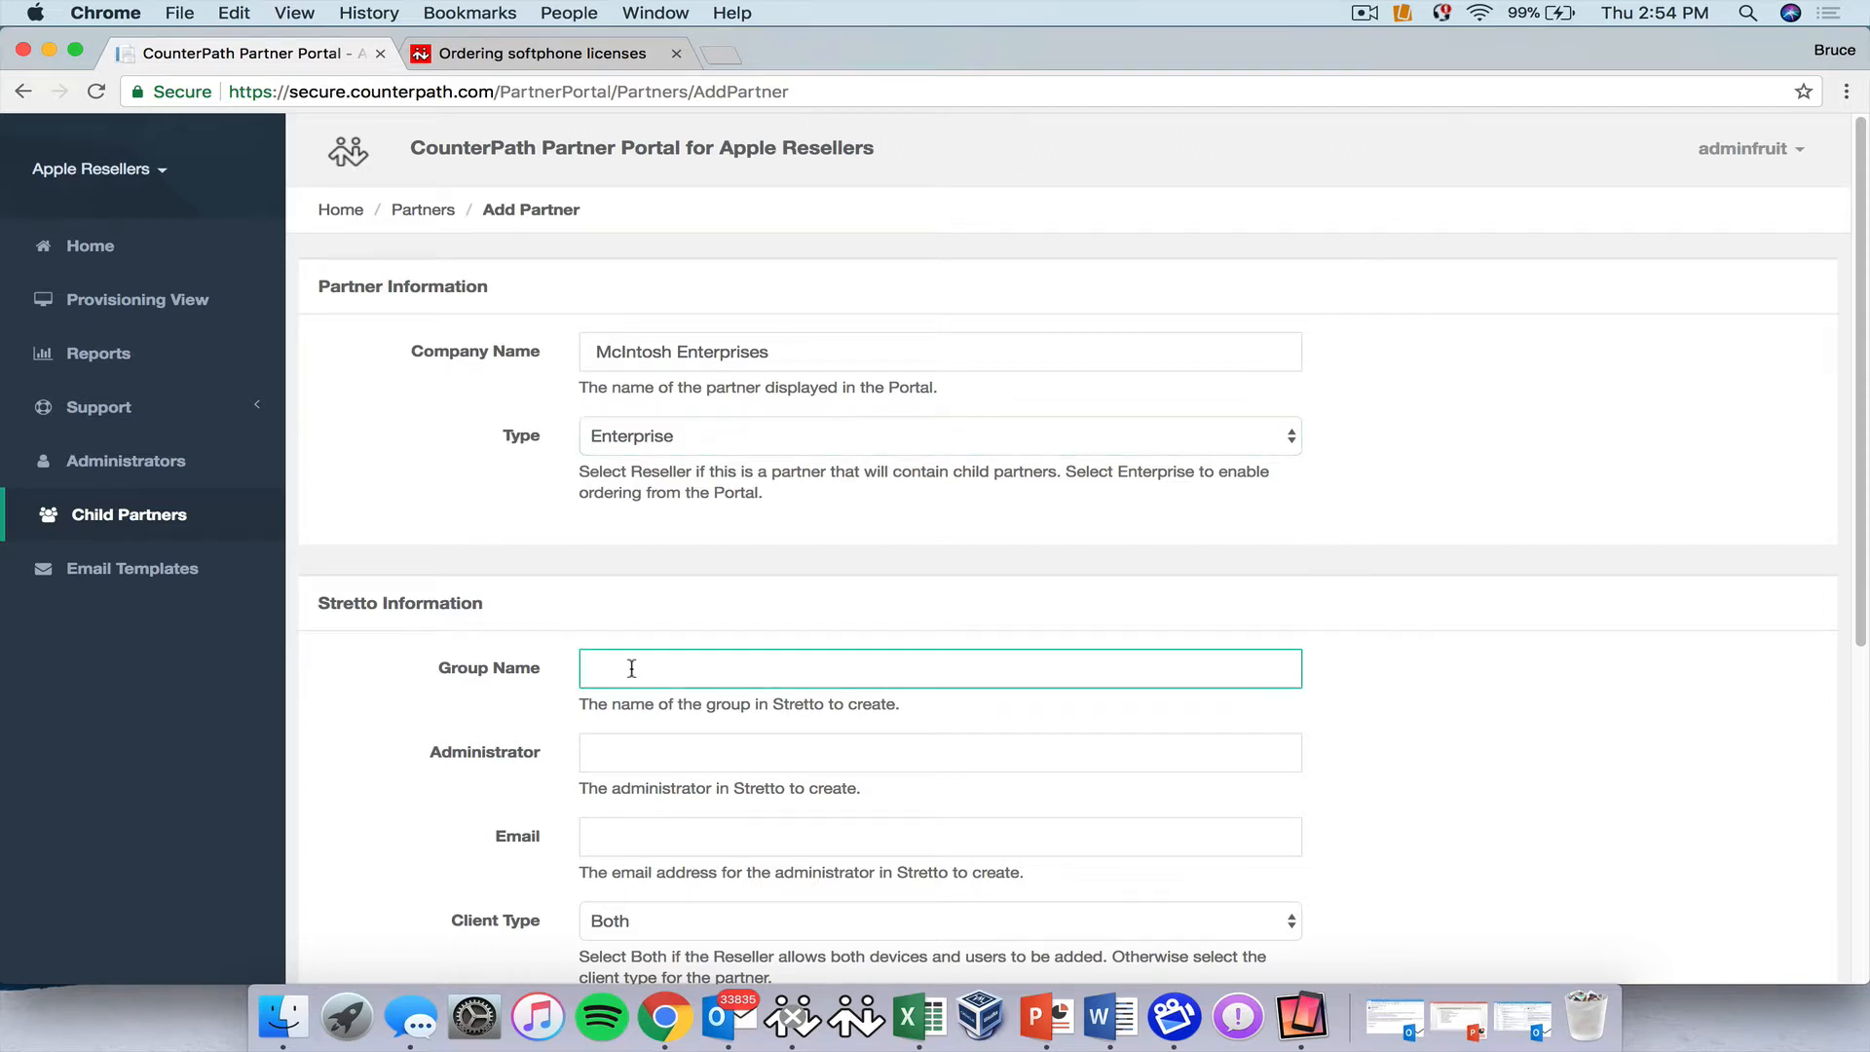
pyautogui.write('mc')
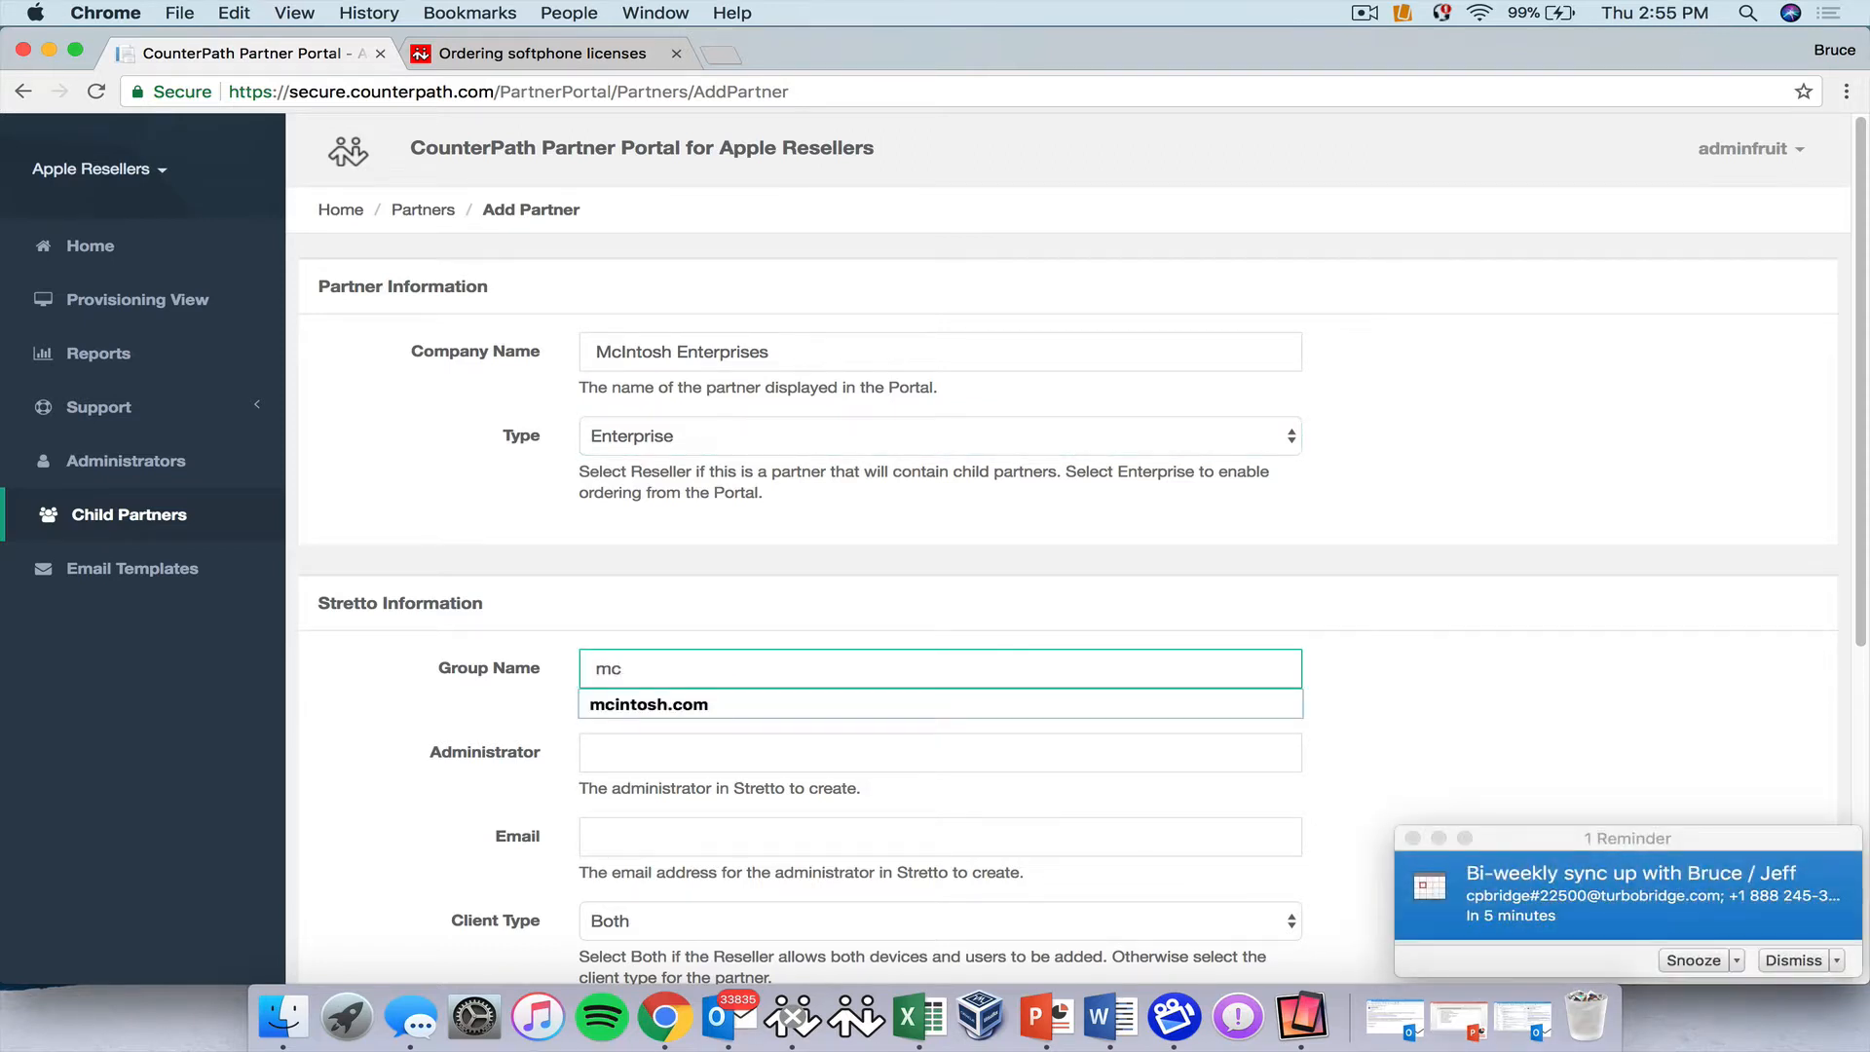
pyautogui.click(679, 704)
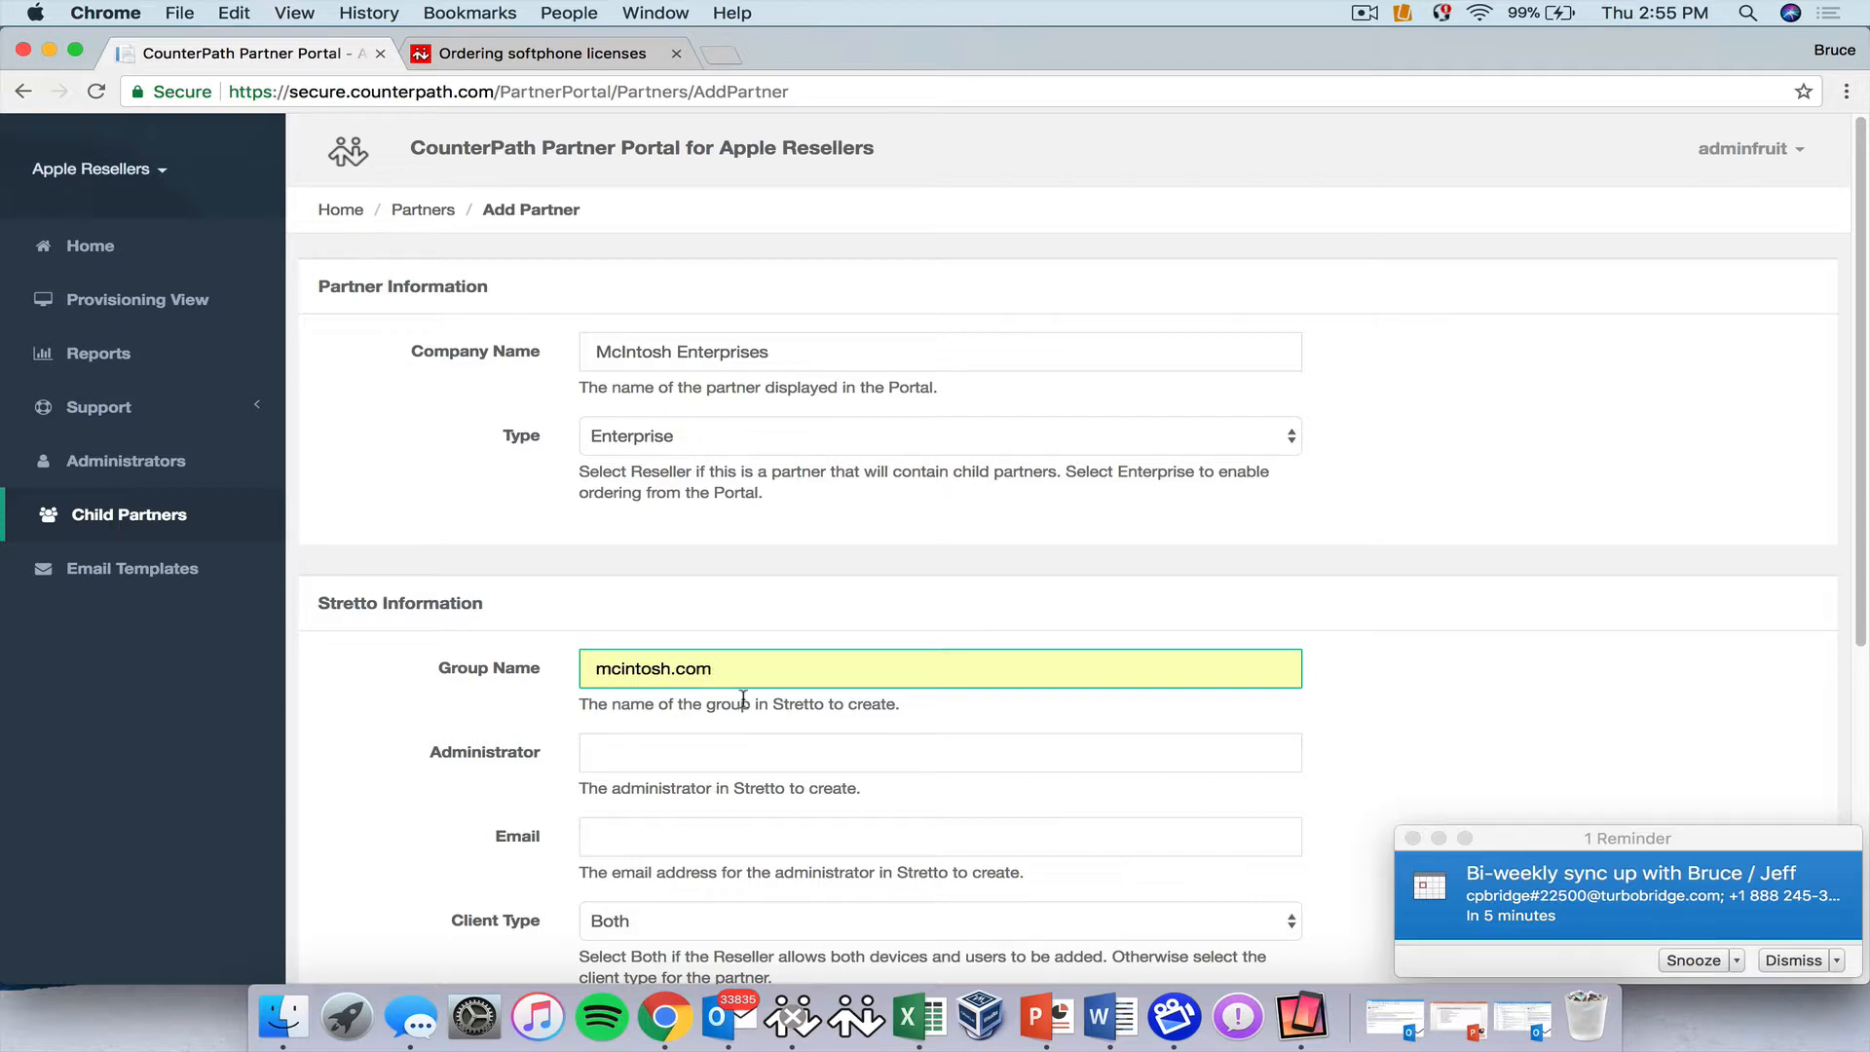
pyautogui.click(641, 760)
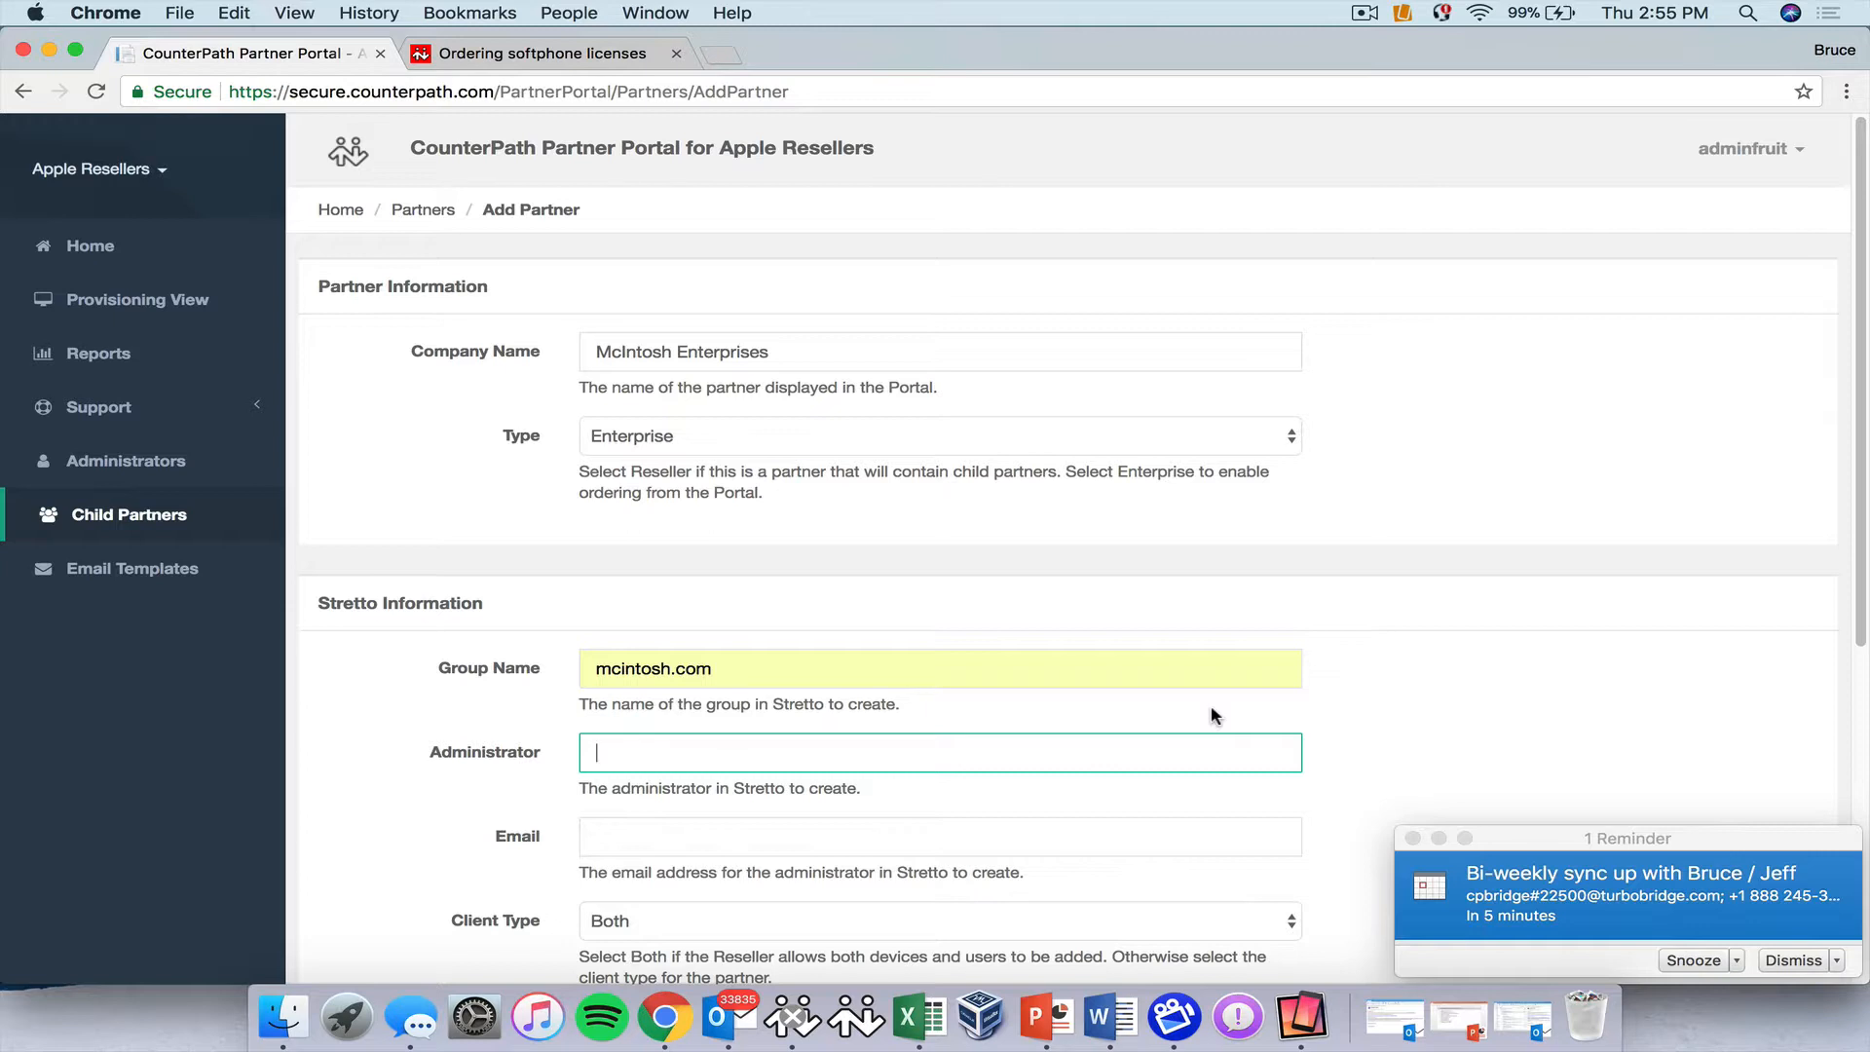
pyautogui.write('admin')
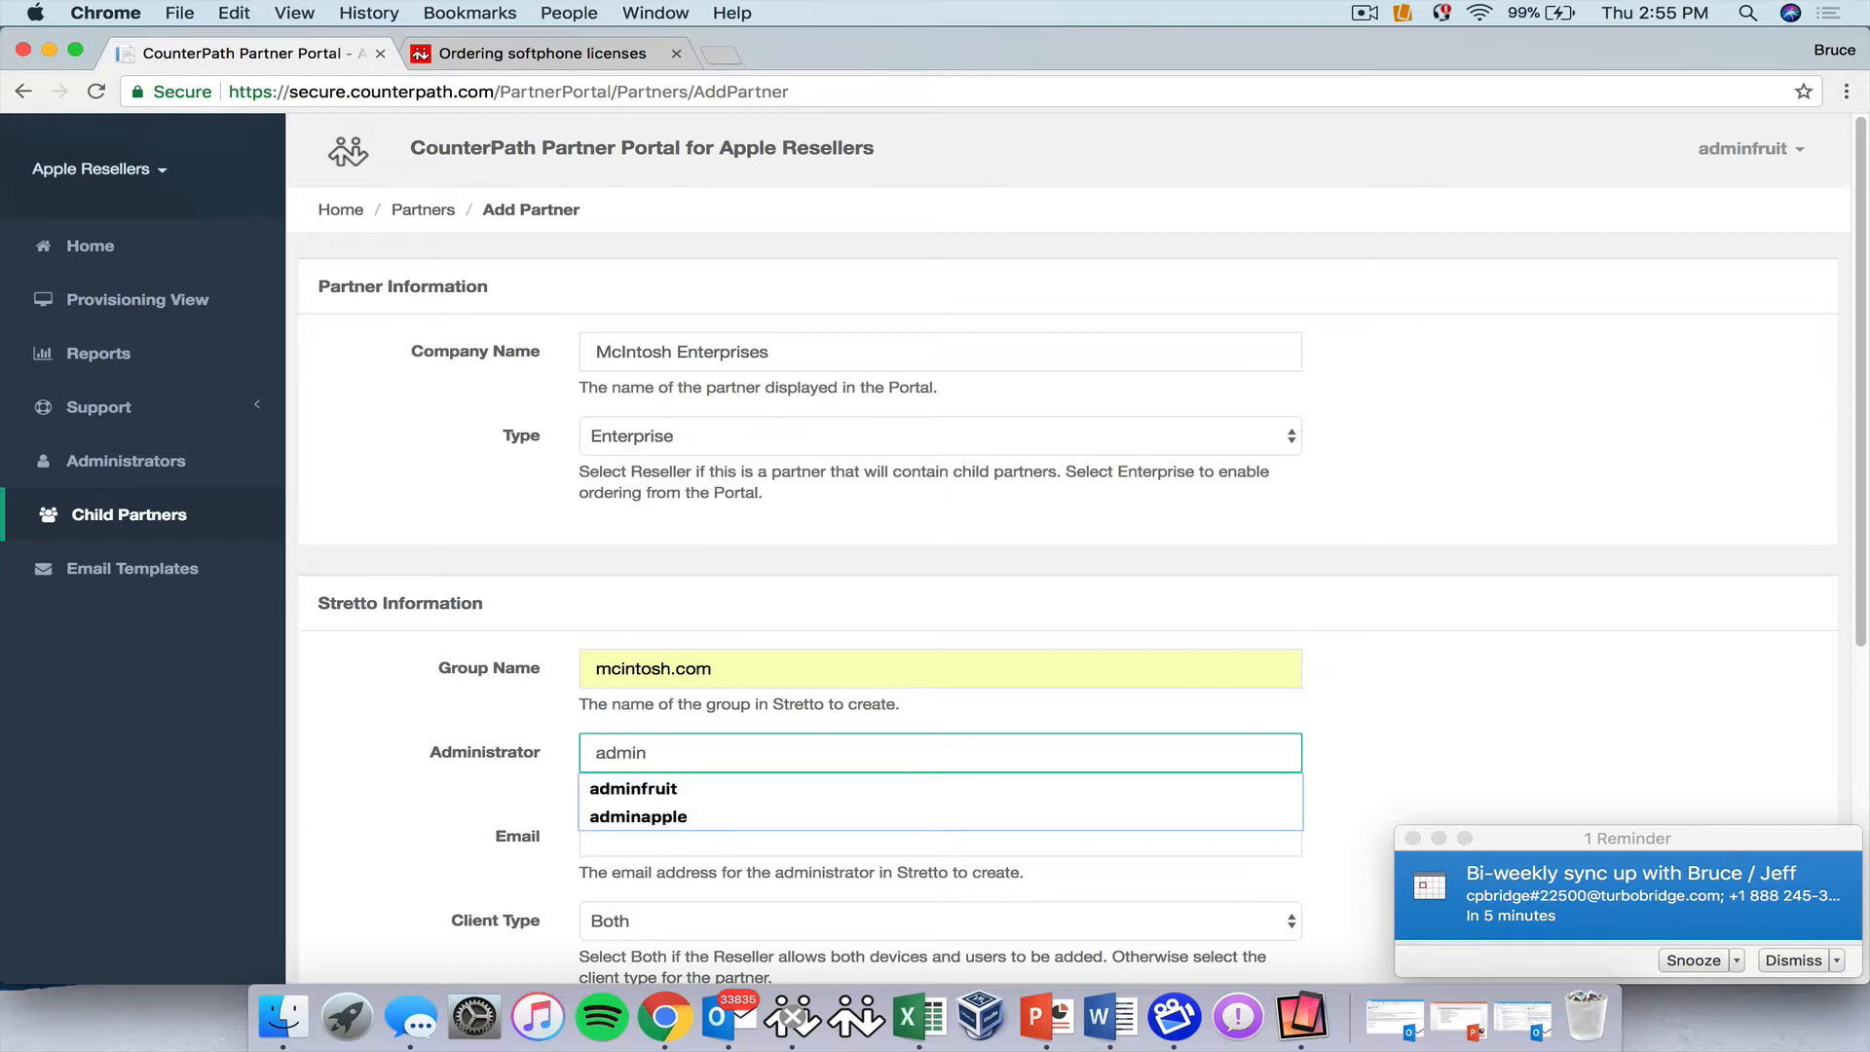
pyautogui.write('@')
pyautogui.press('BackSpace')
pyautogui.write('mc')
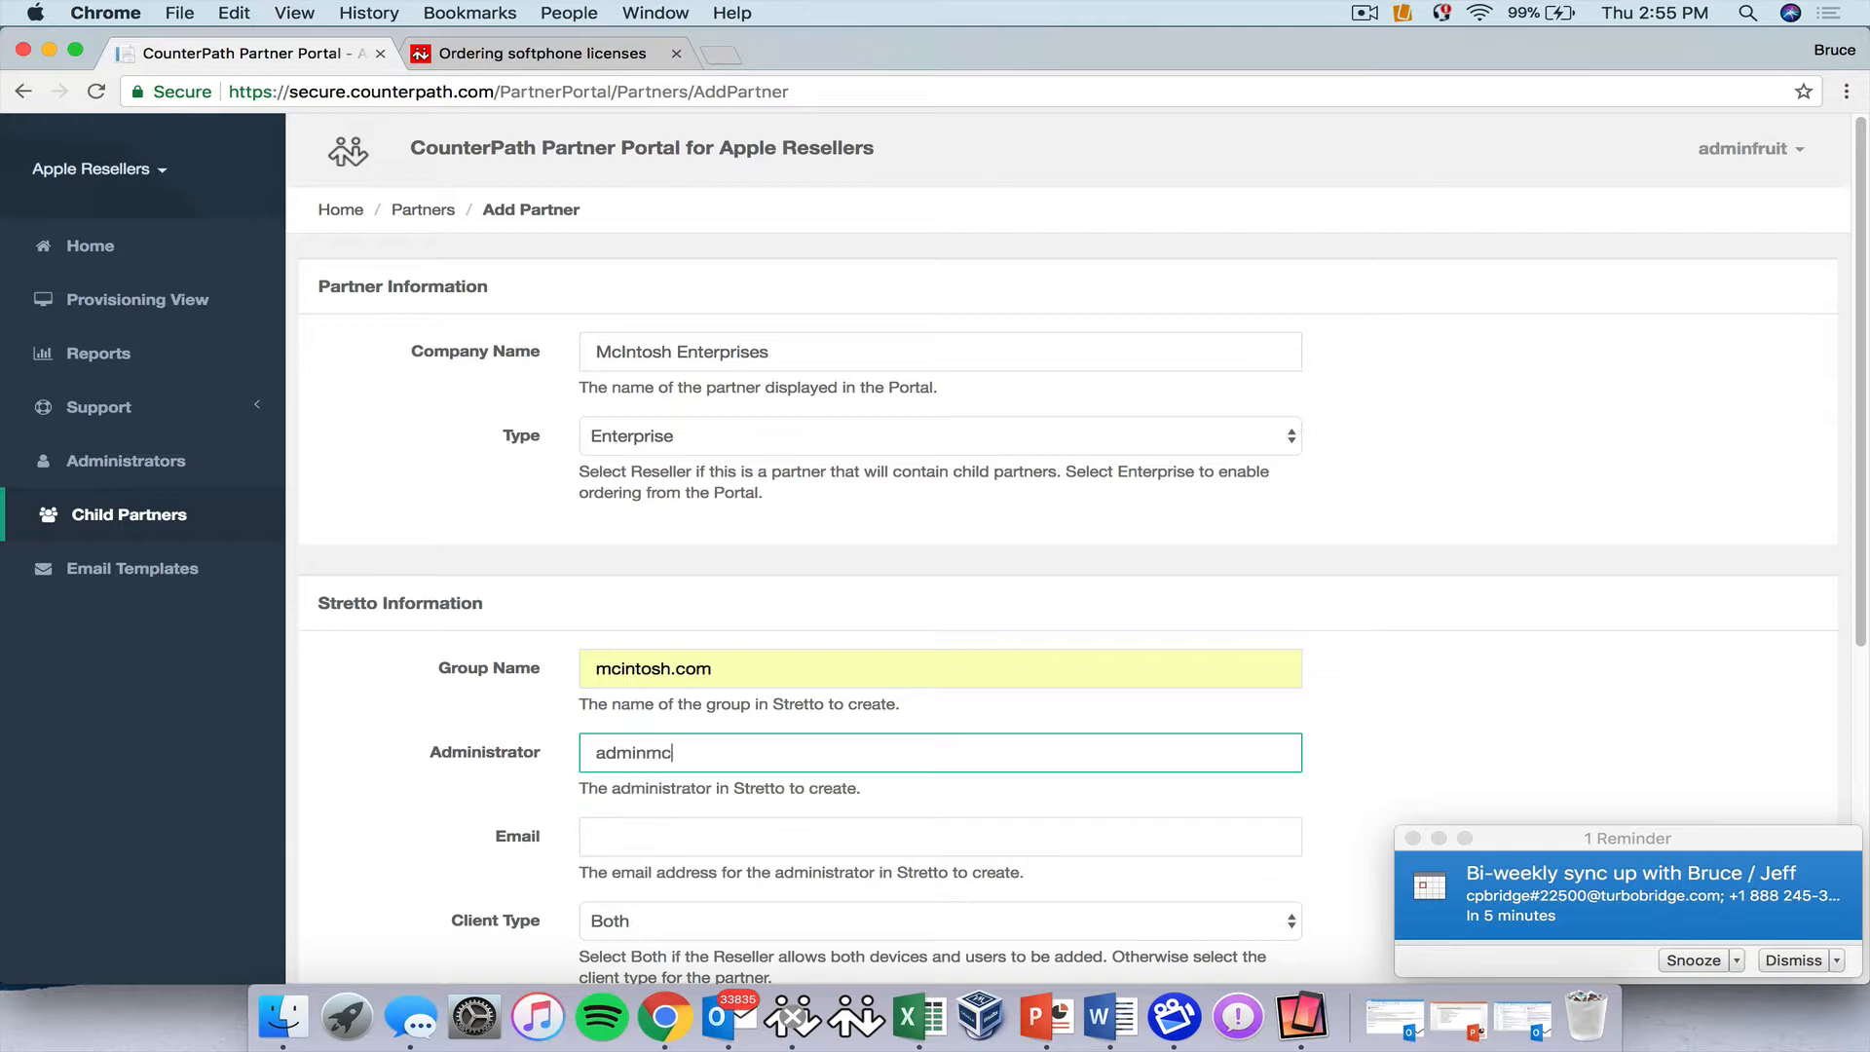
pyautogui.write('intosh')
pyautogui.press('Tab')
pyautogui.write('ad')
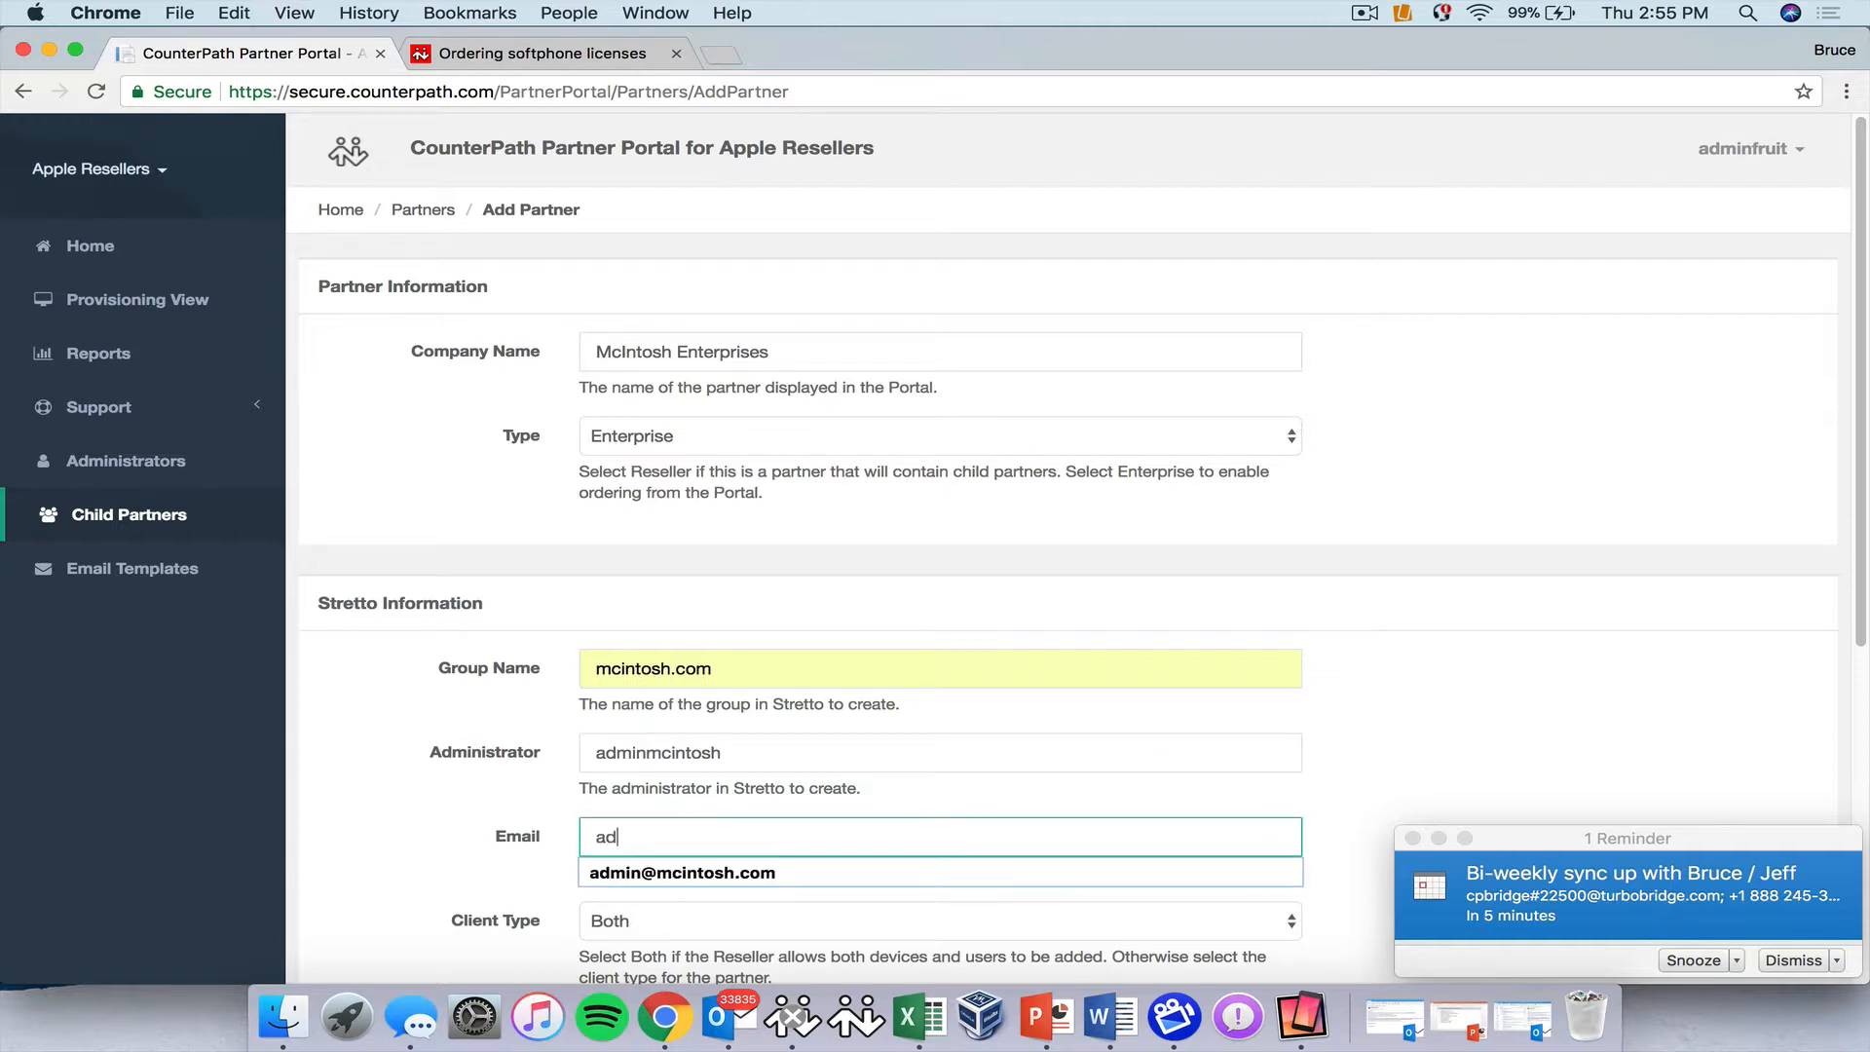
pyautogui.click(694, 872)
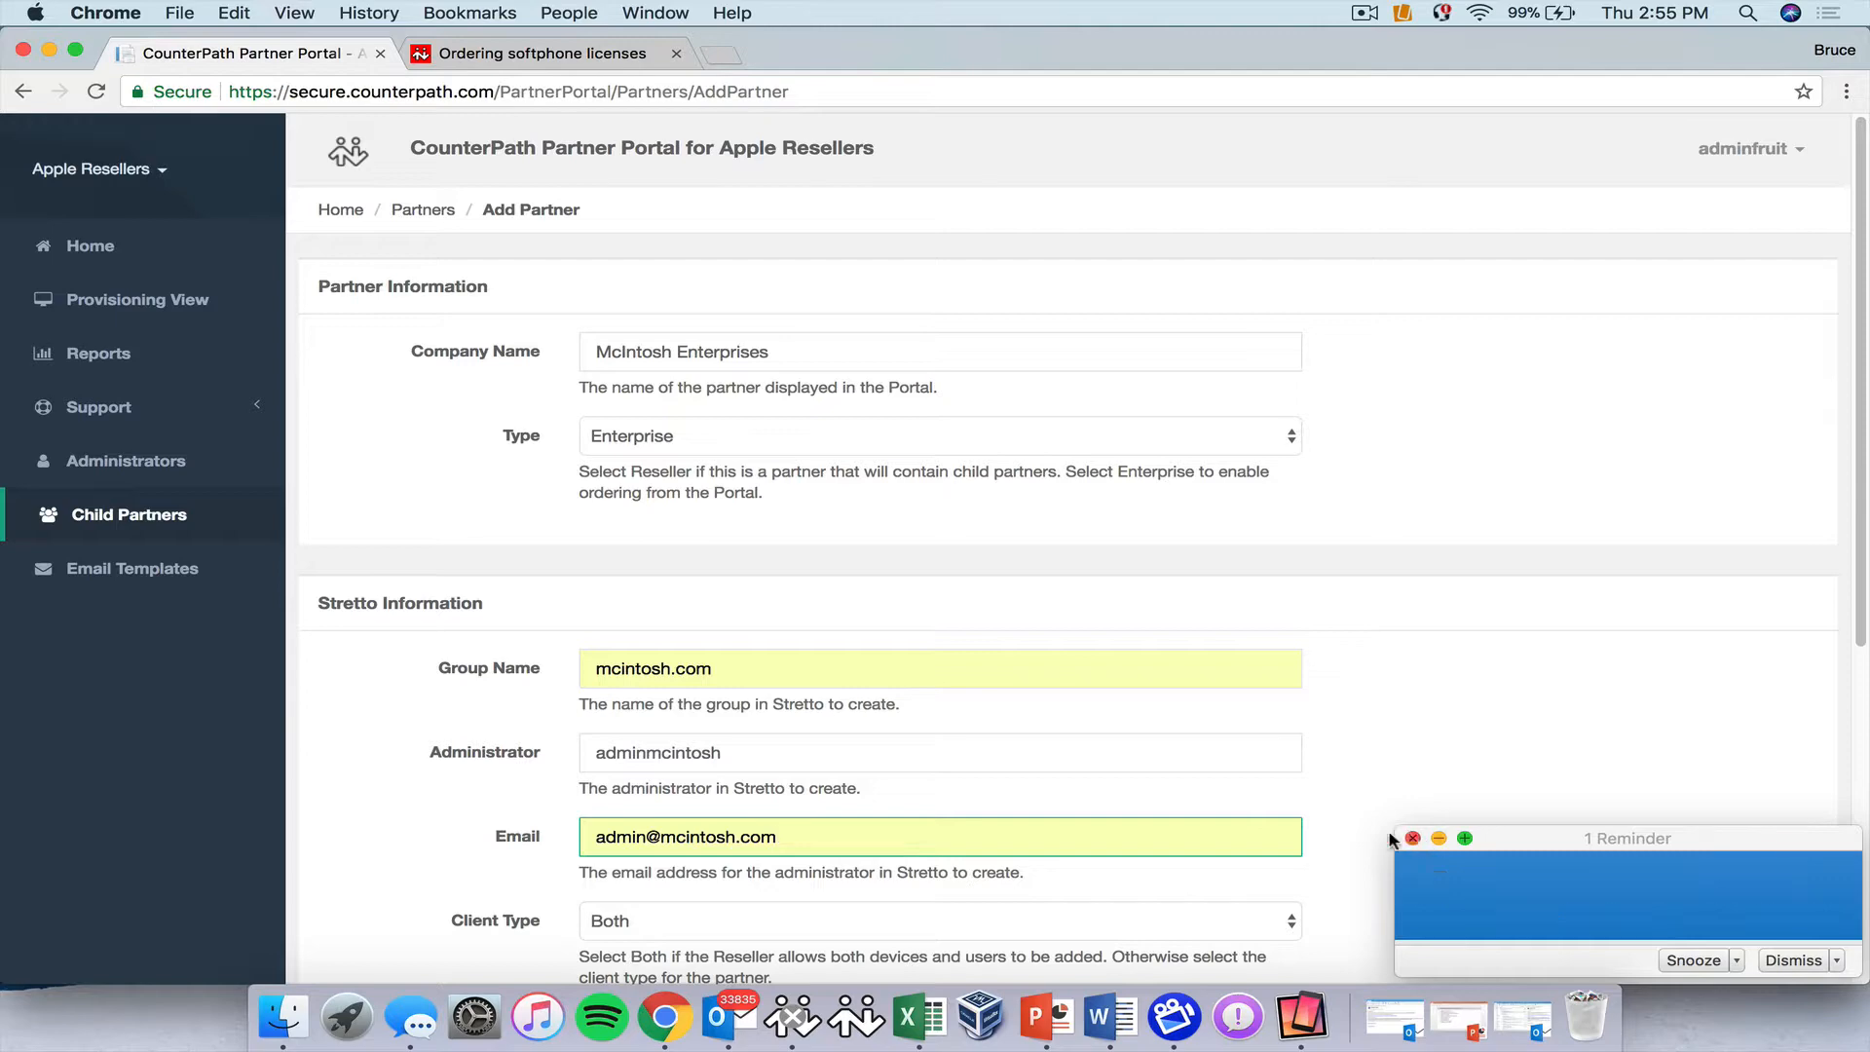
# Set the client type to User and add McIntosh Enterprises as a child partner.
pyautogui.scroll(-3, 838, 774)
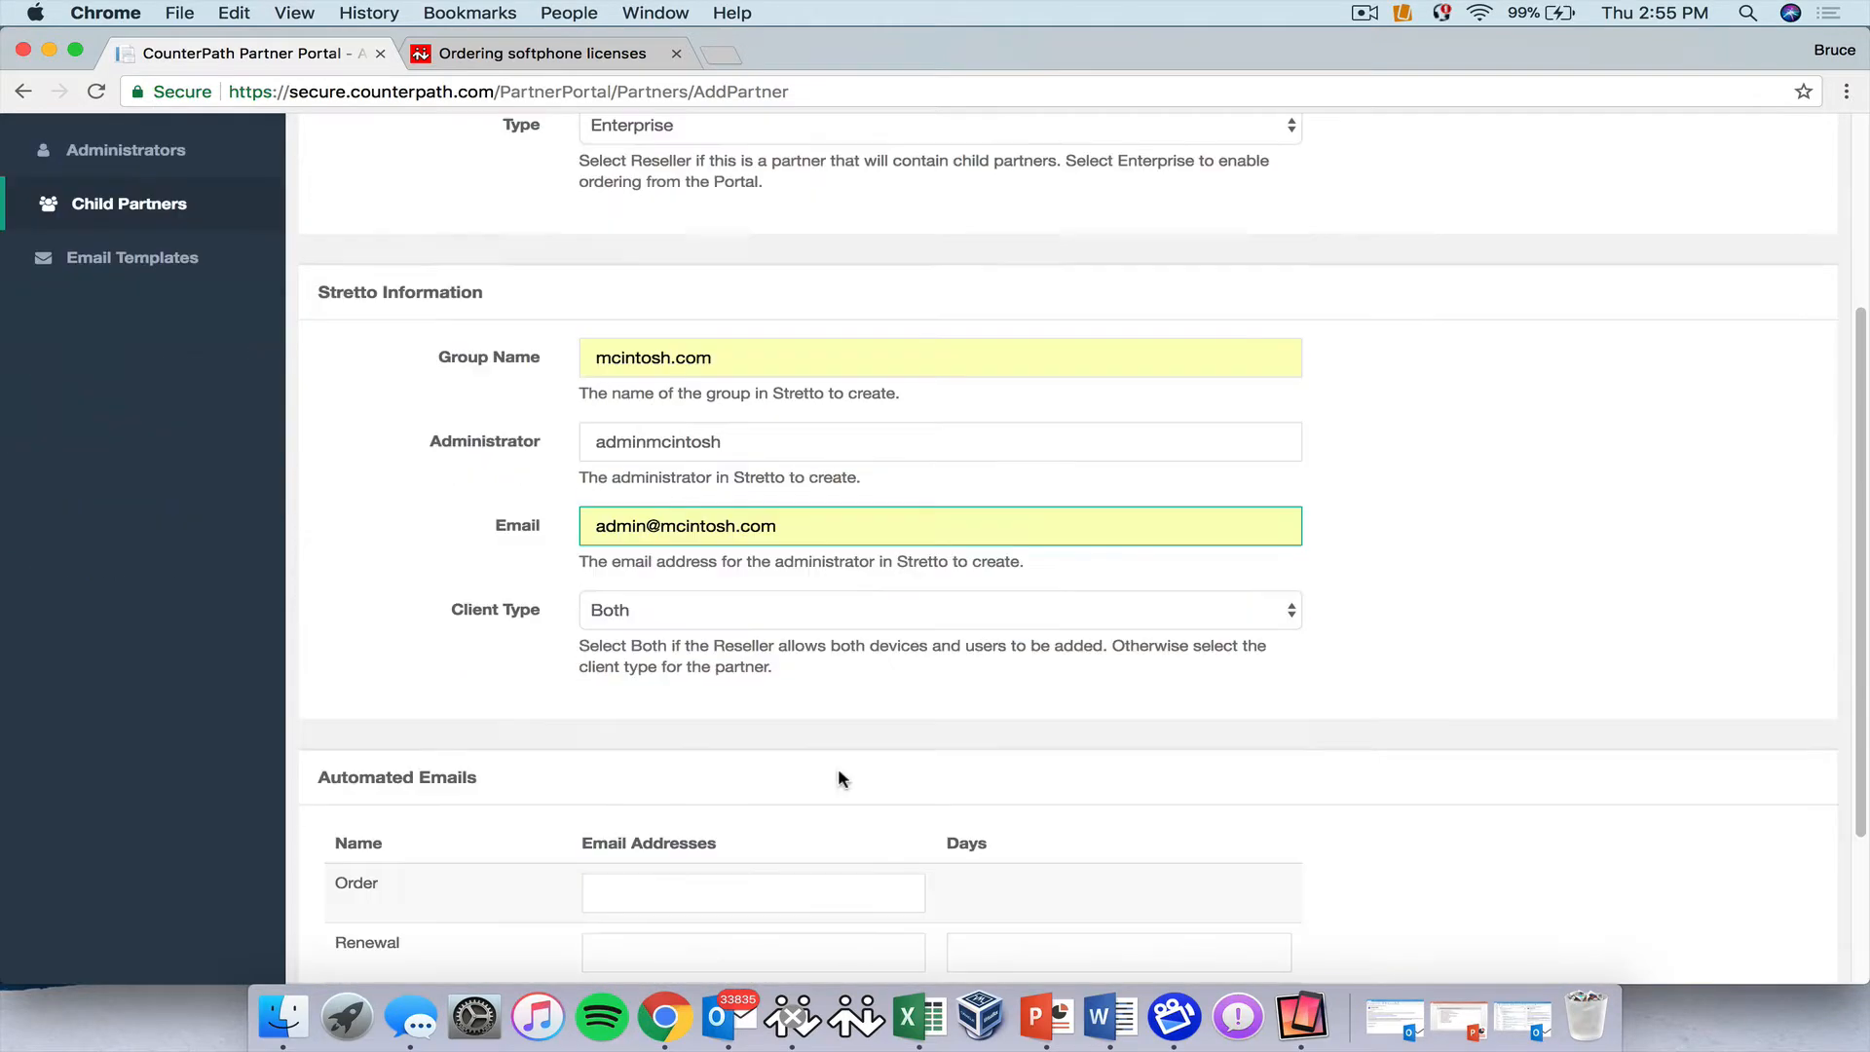
pyautogui.click(663, 601)
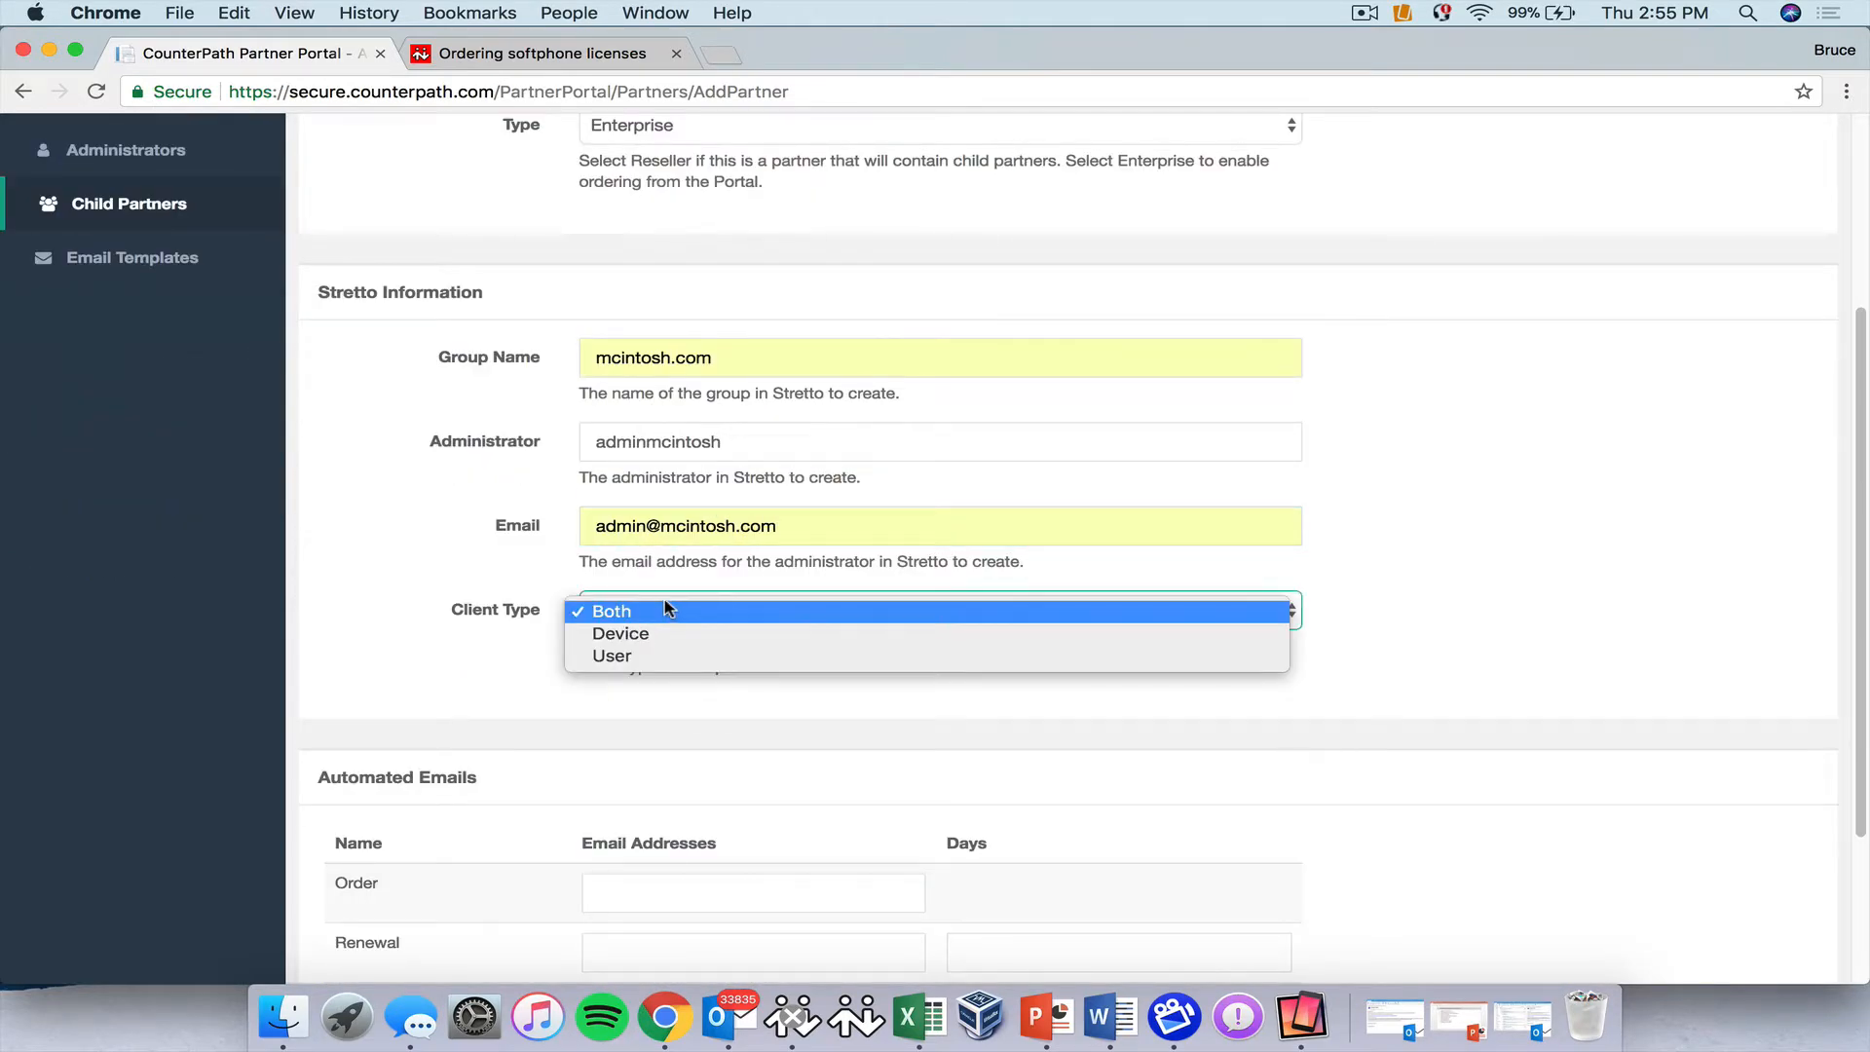
pyautogui.click(645, 655)
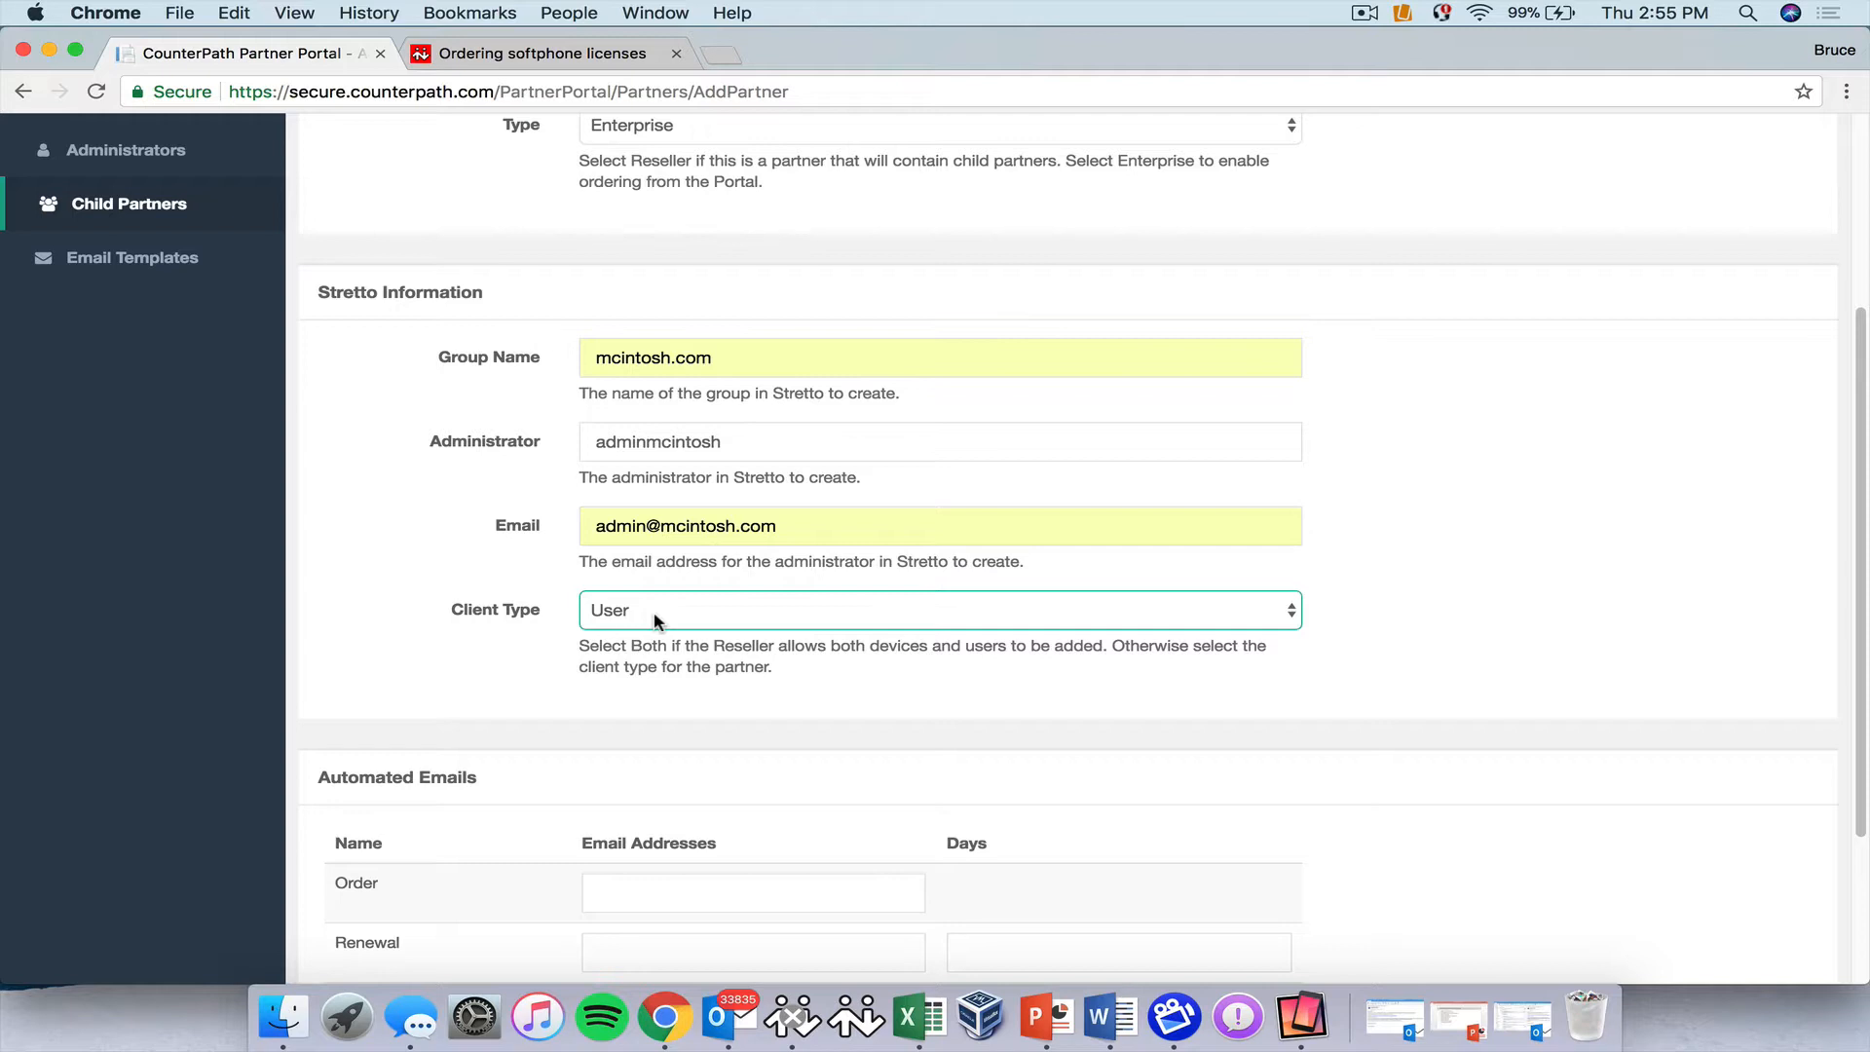
pyautogui.scroll(-3, 349, 586)
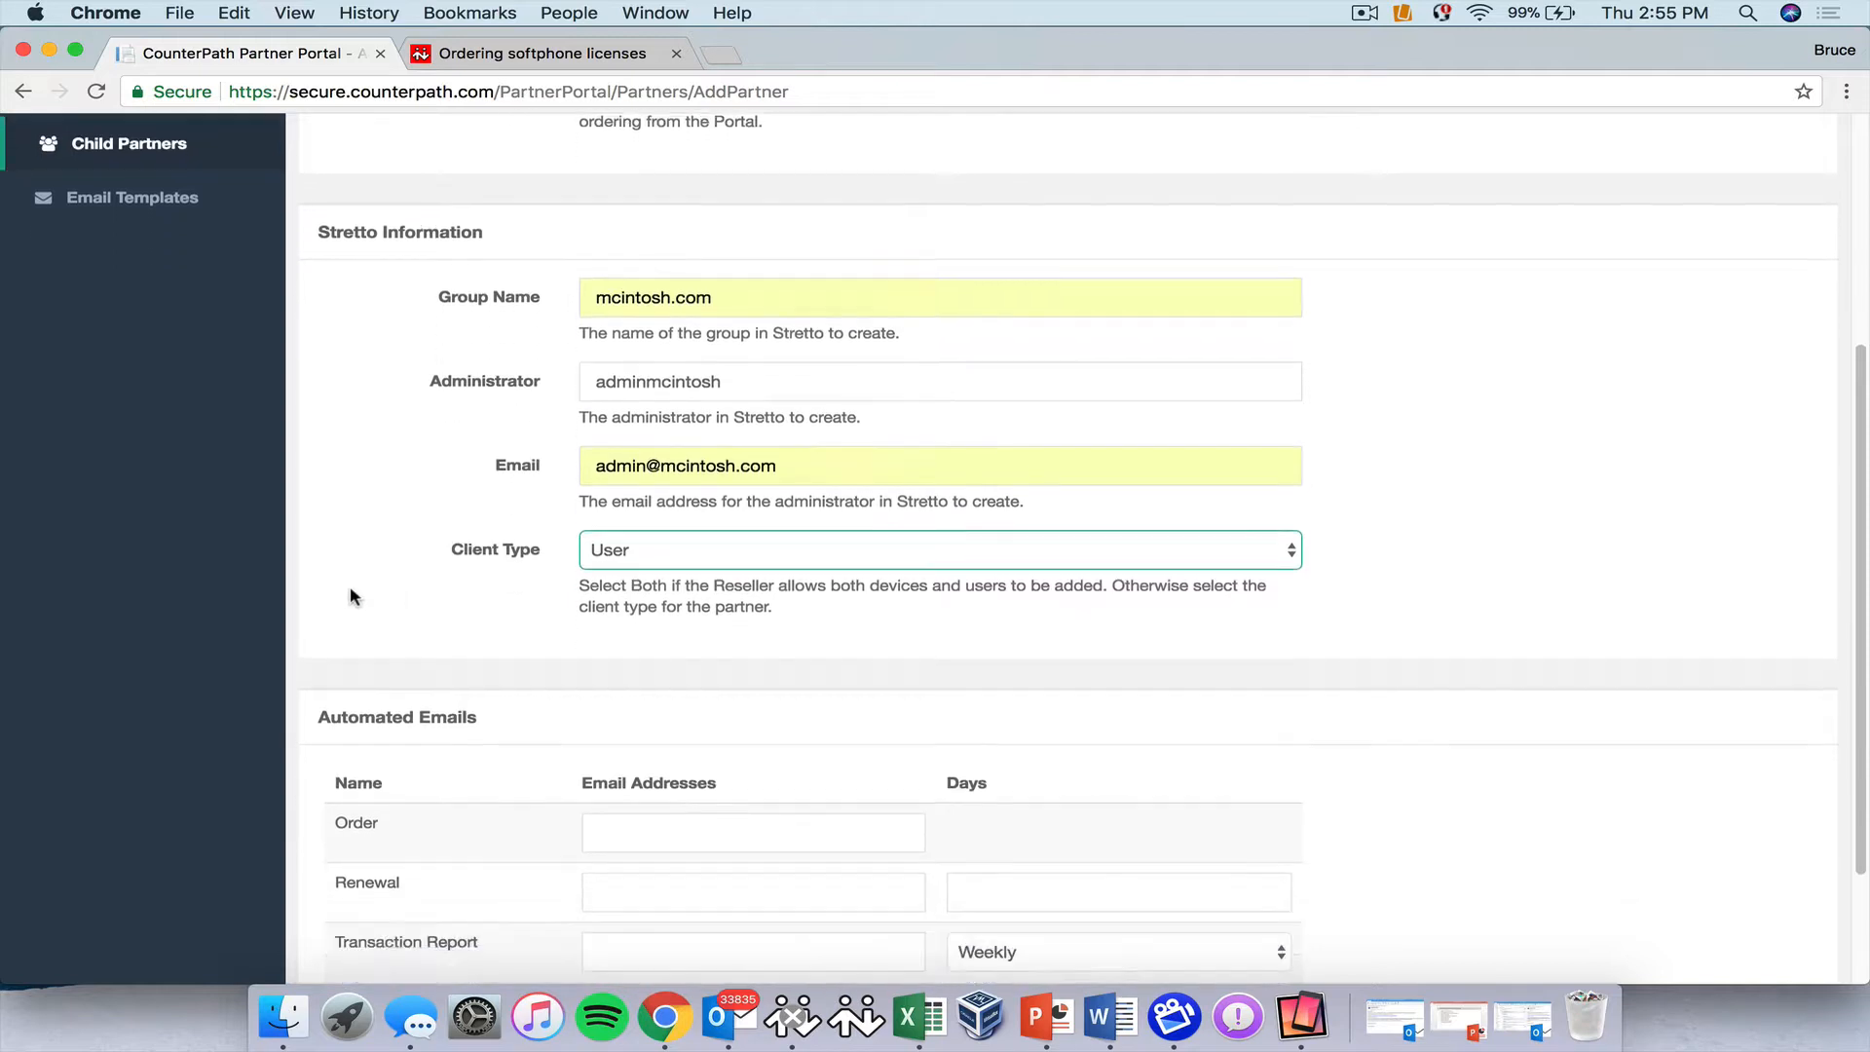
pyautogui.scroll(-2, 349, 586)
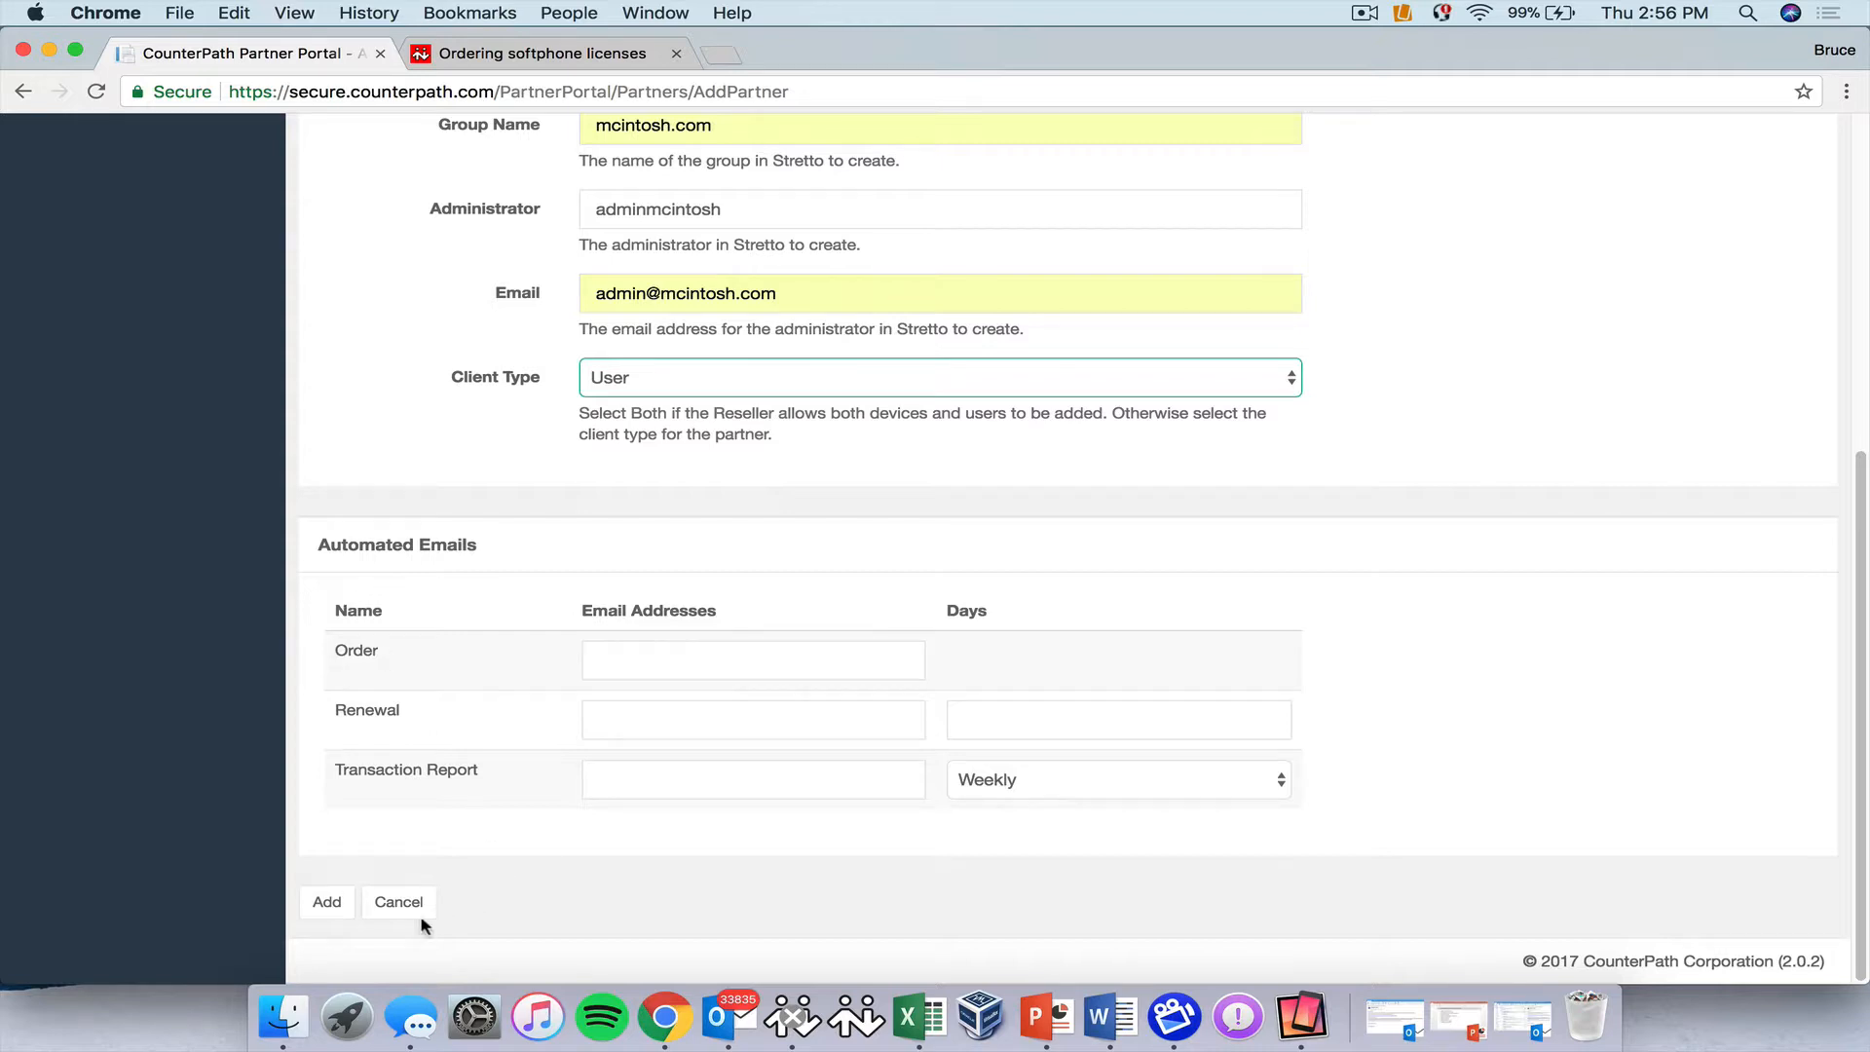
pyautogui.click(329, 904)
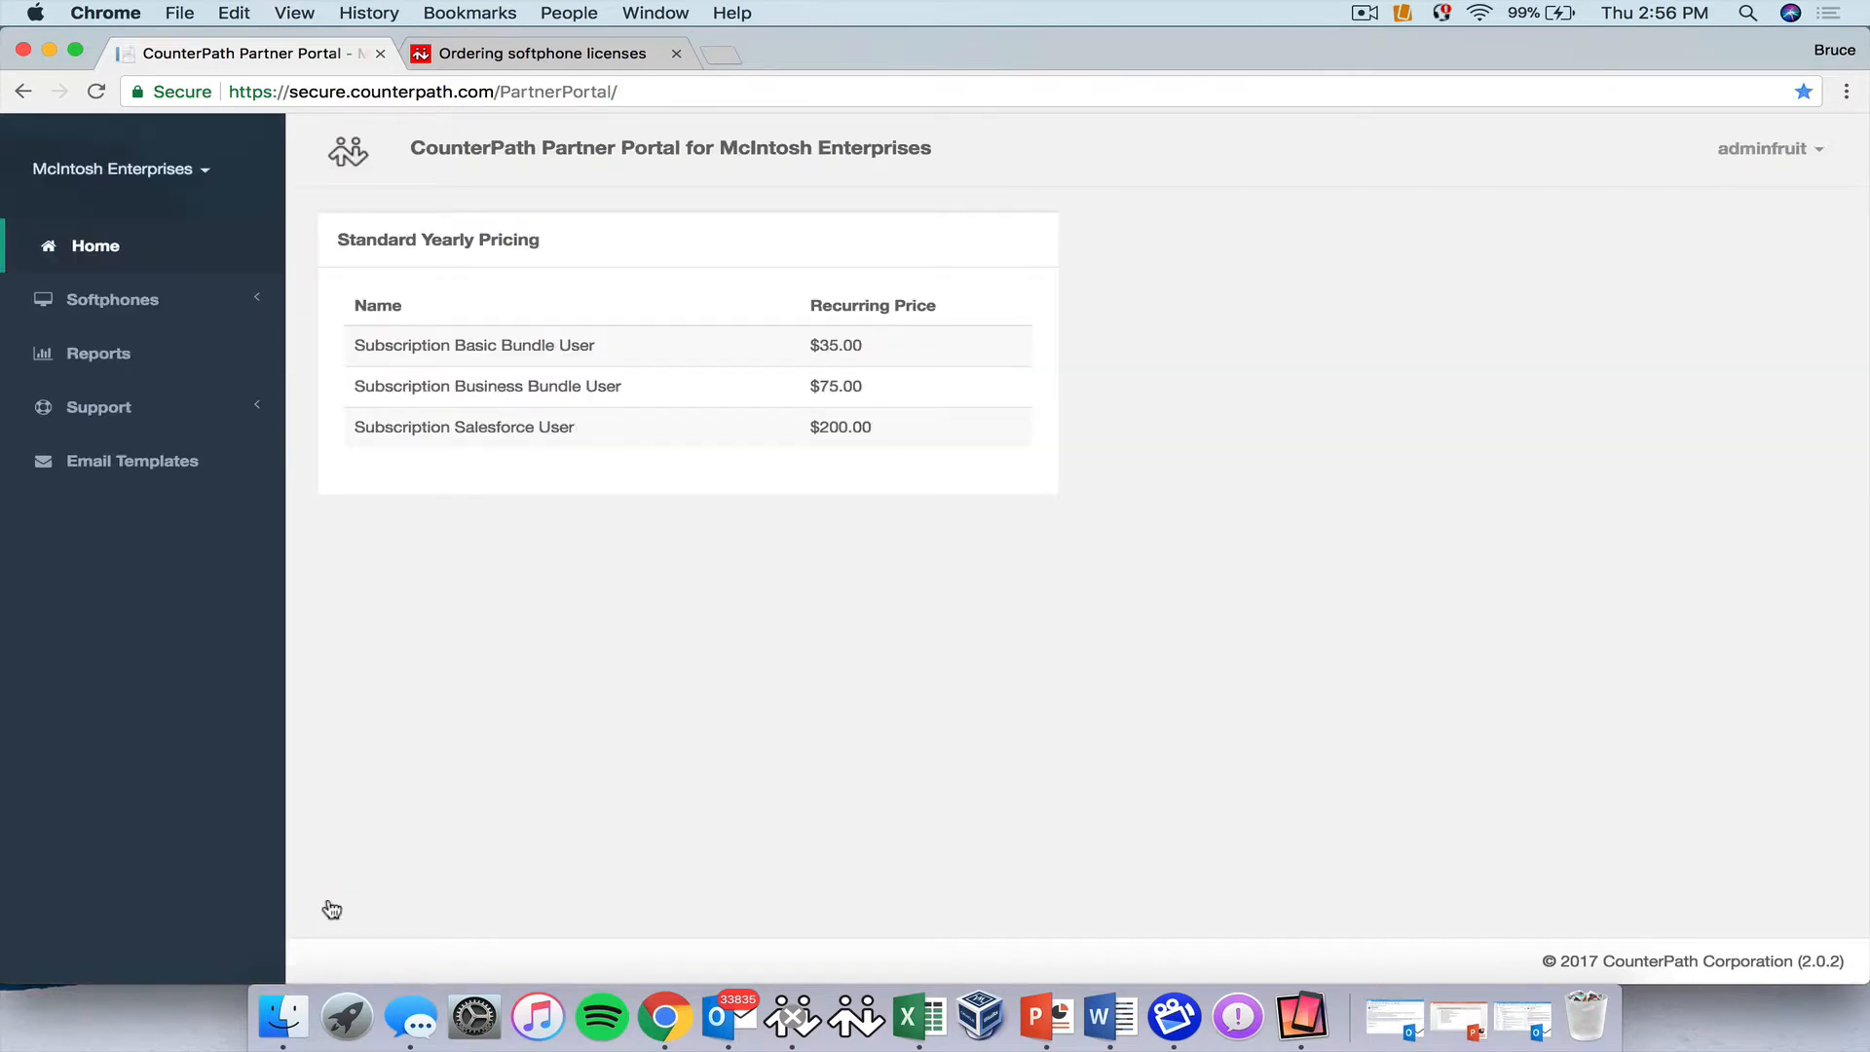
# Open the Softphones > Ordering Softphones clients page for McIntosh Enterprises.
pyautogui.click(134, 171)
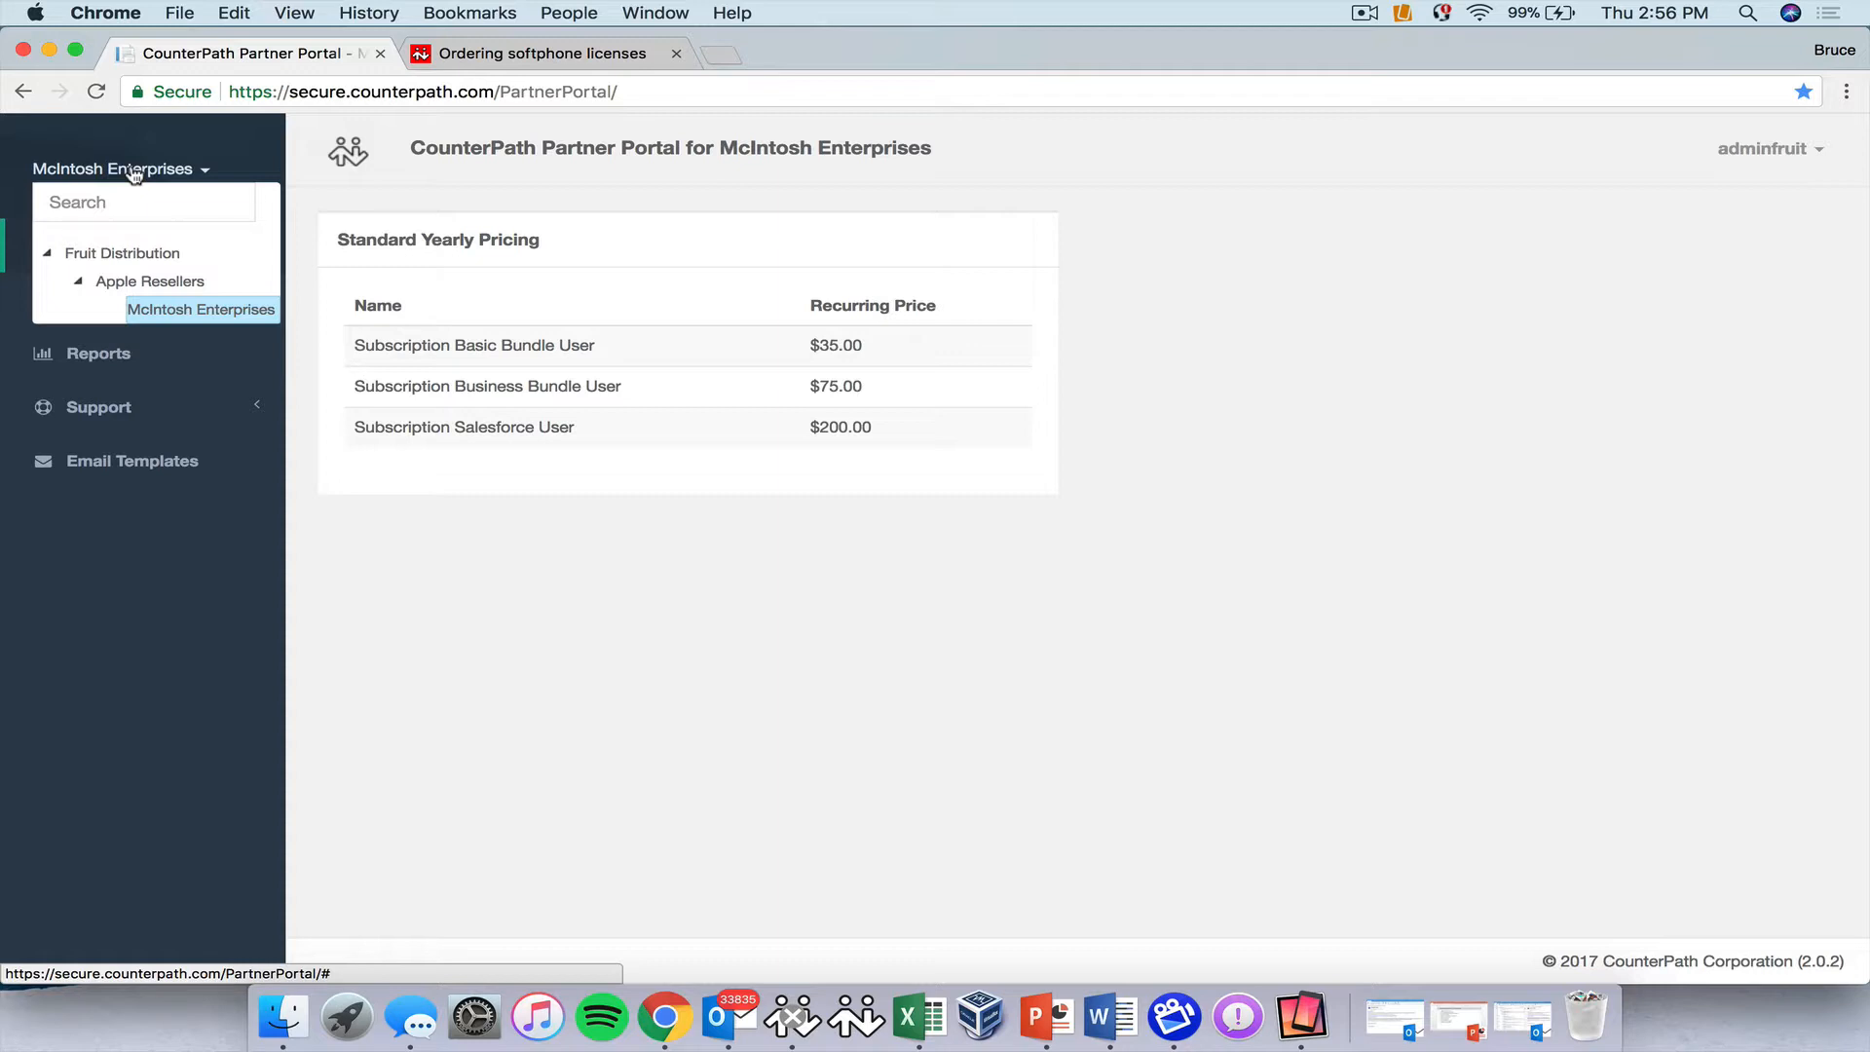
pyautogui.click(162, 669)
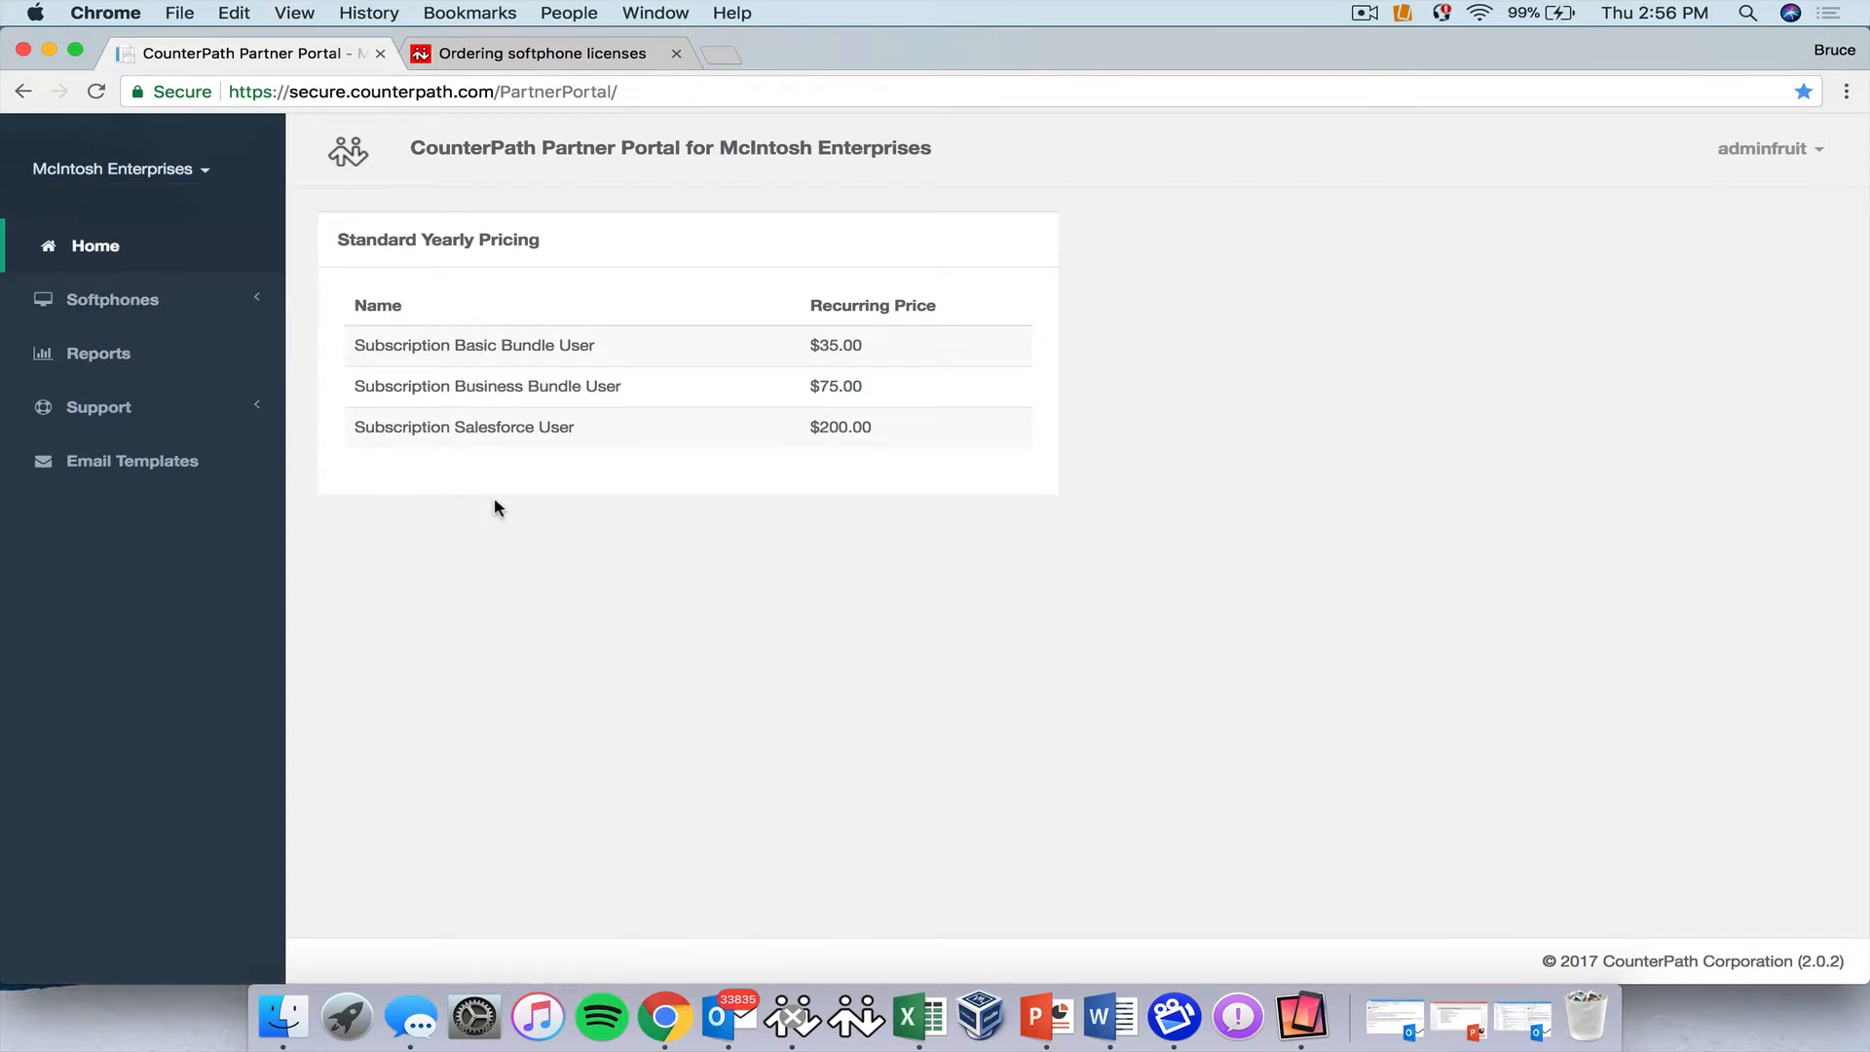
pyautogui.click(121, 300)
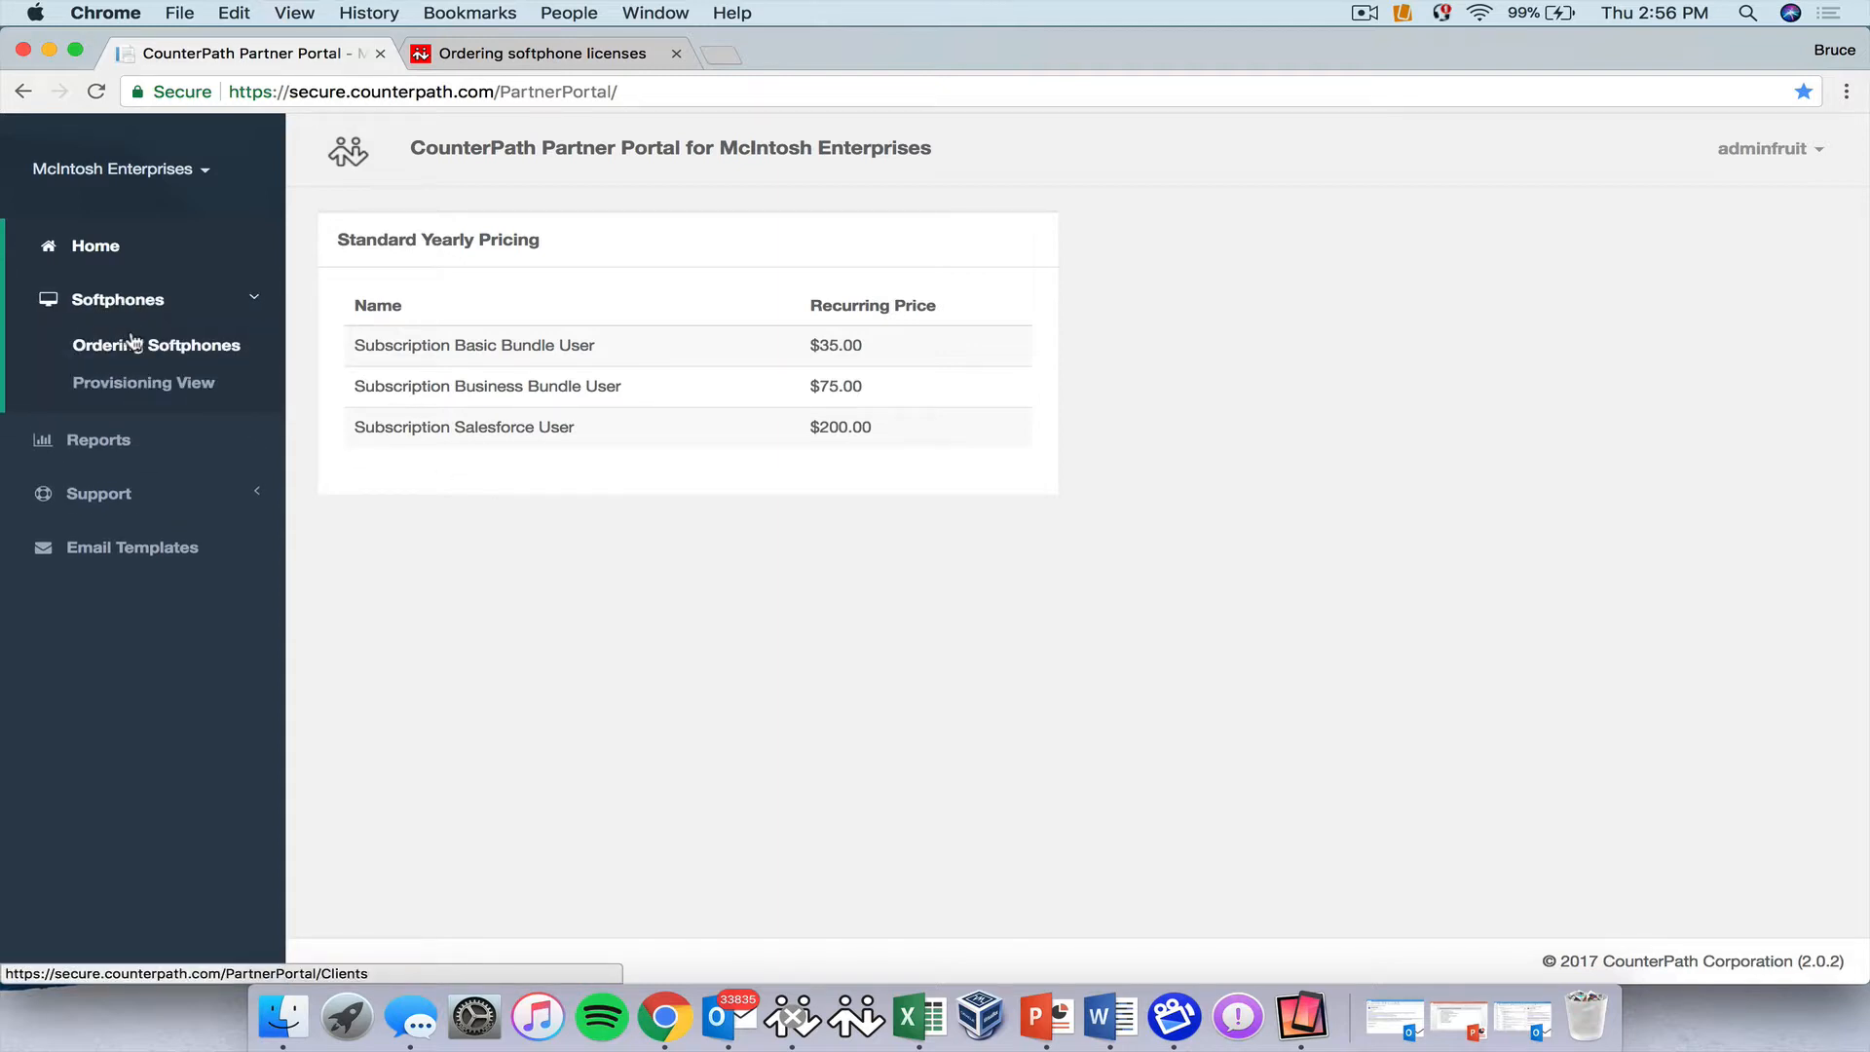
pyautogui.click(135, 347)
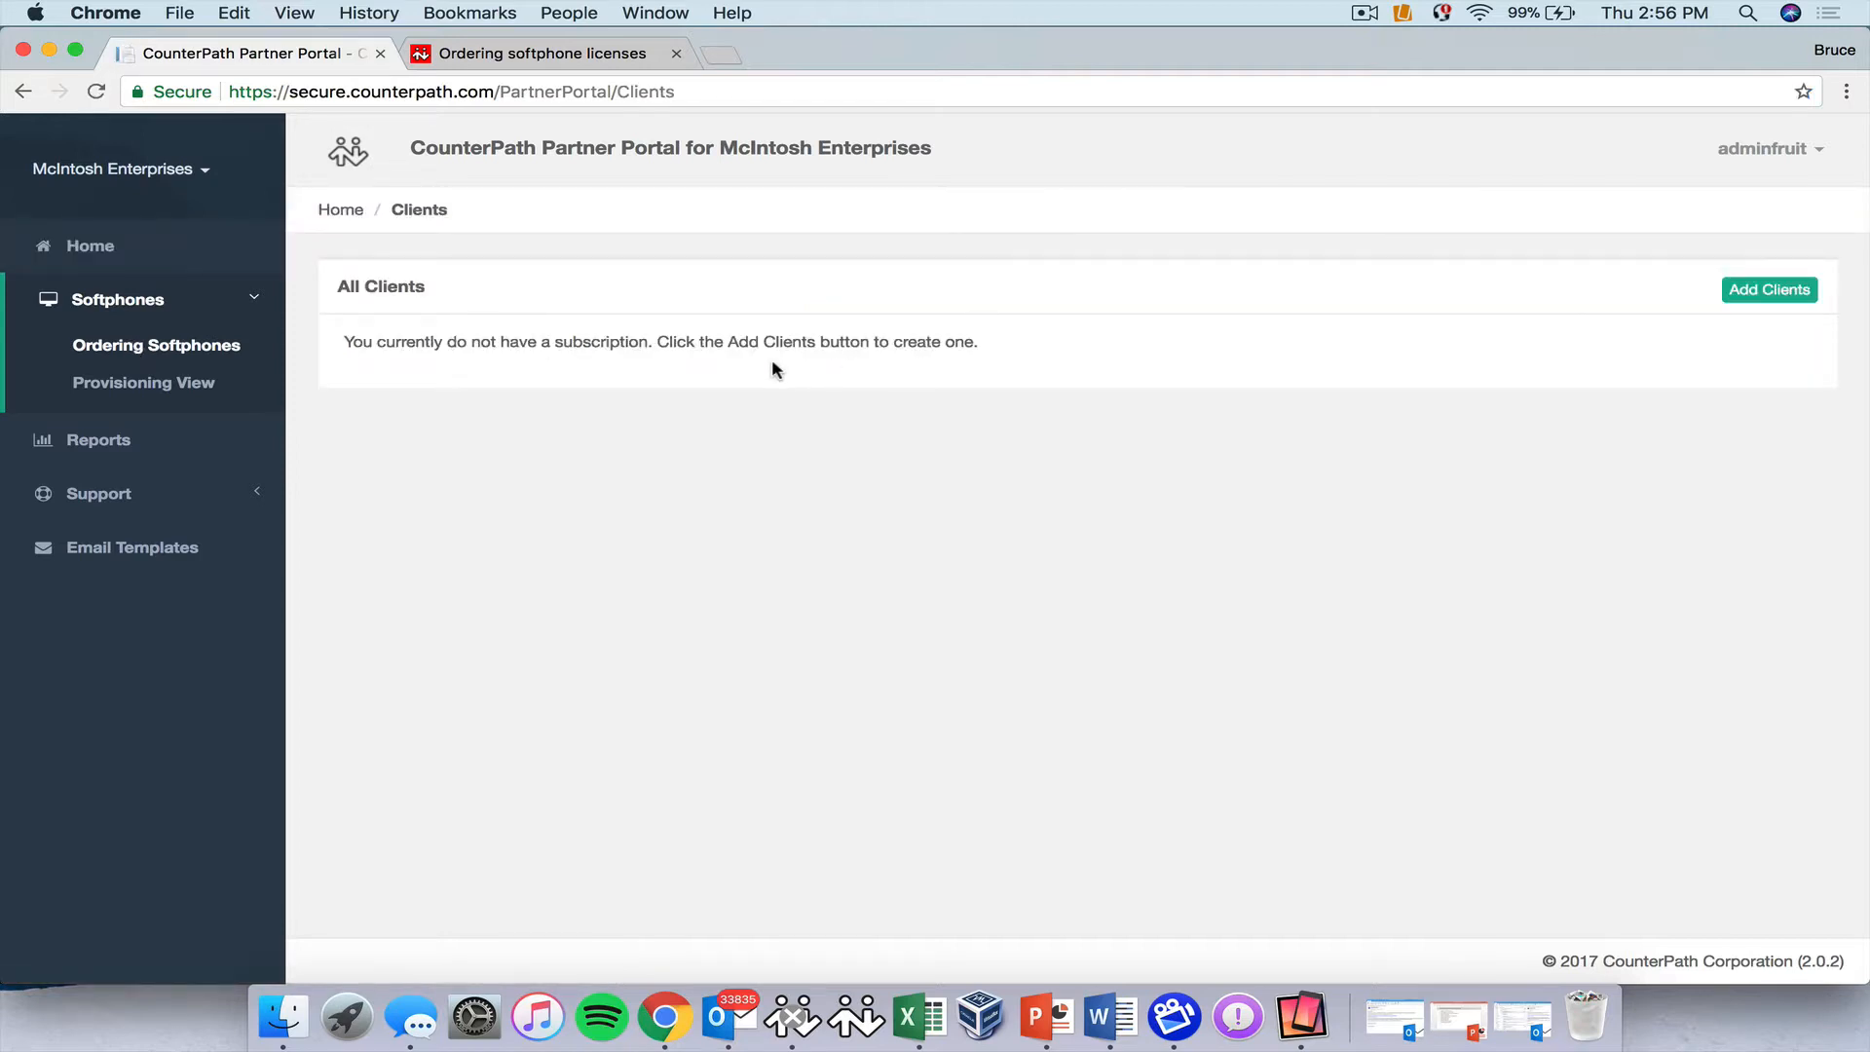
# Start a new client order and enter its order ID.
pyautogui.click(1775, 287)
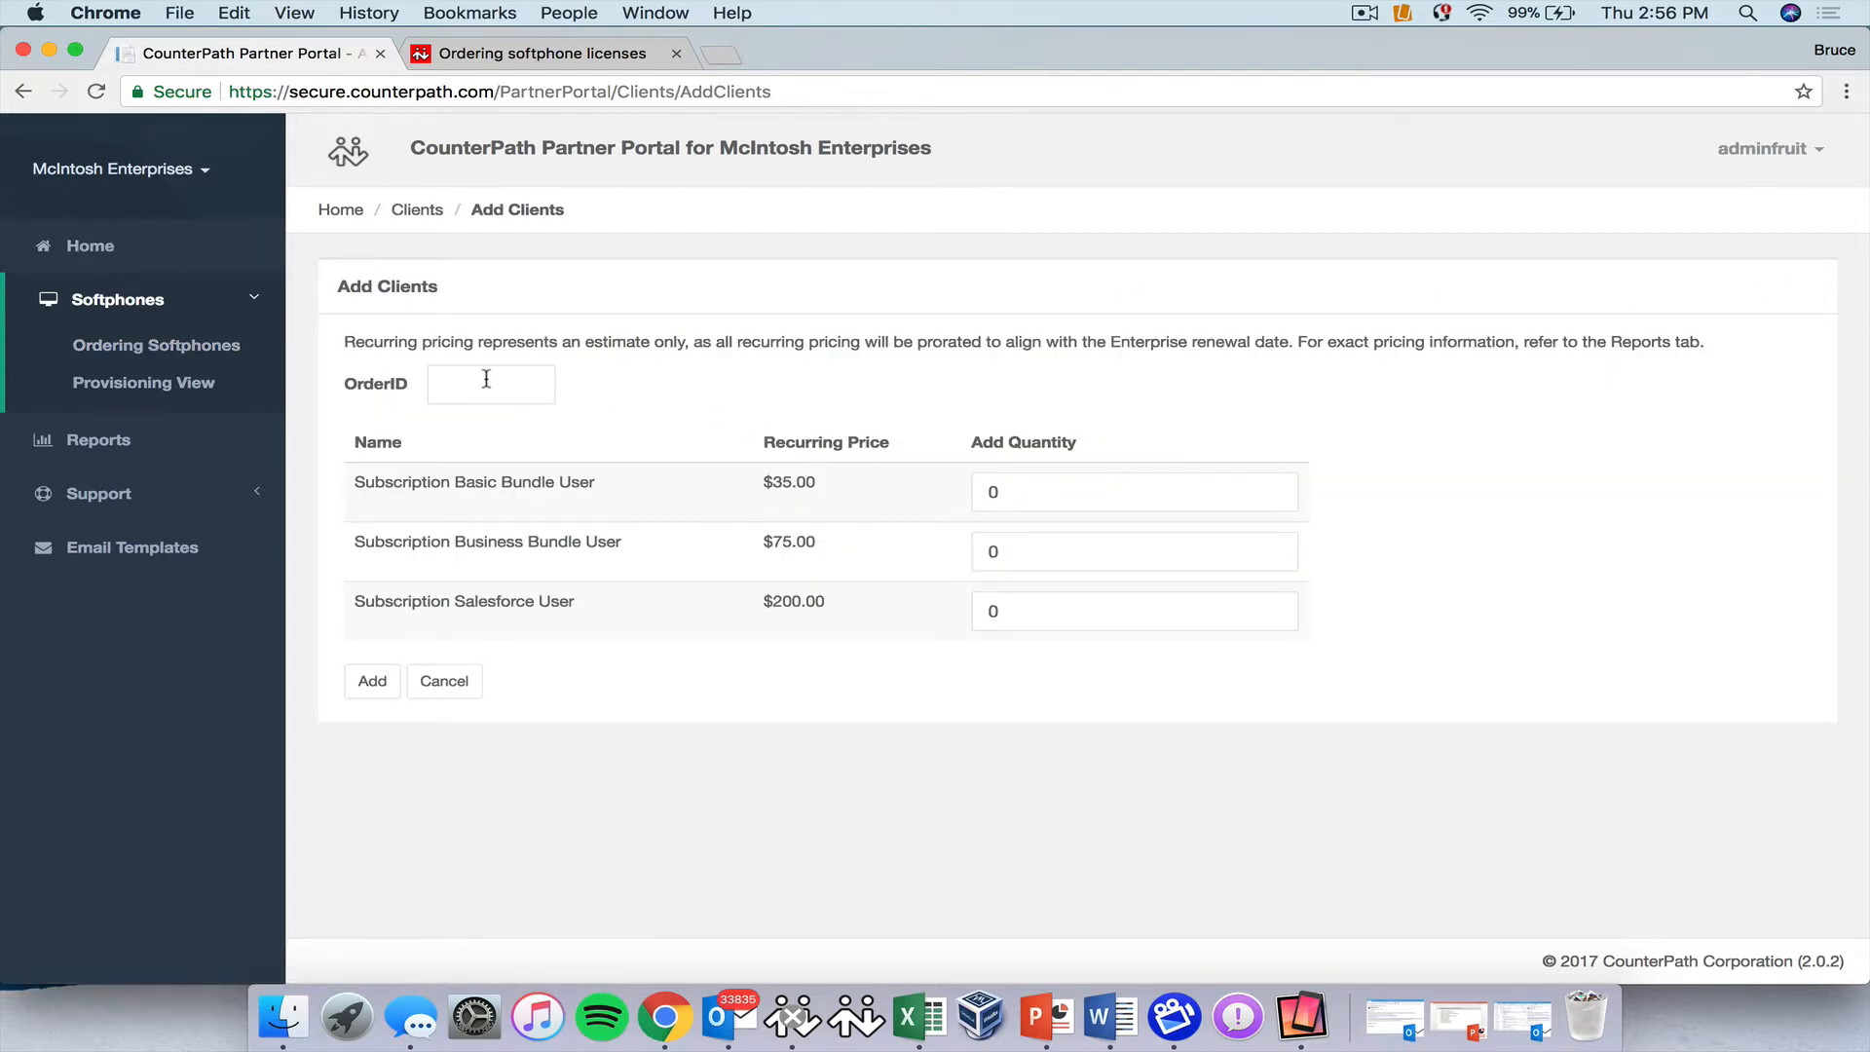
pyautogui.click(480, 385)
pyautogui.write('fruit0001')
# Order 40 Basic Bundle, 20 Business Bundle and 10 Salesforce User clients and confirm.
pyautogui.click(986, 492)
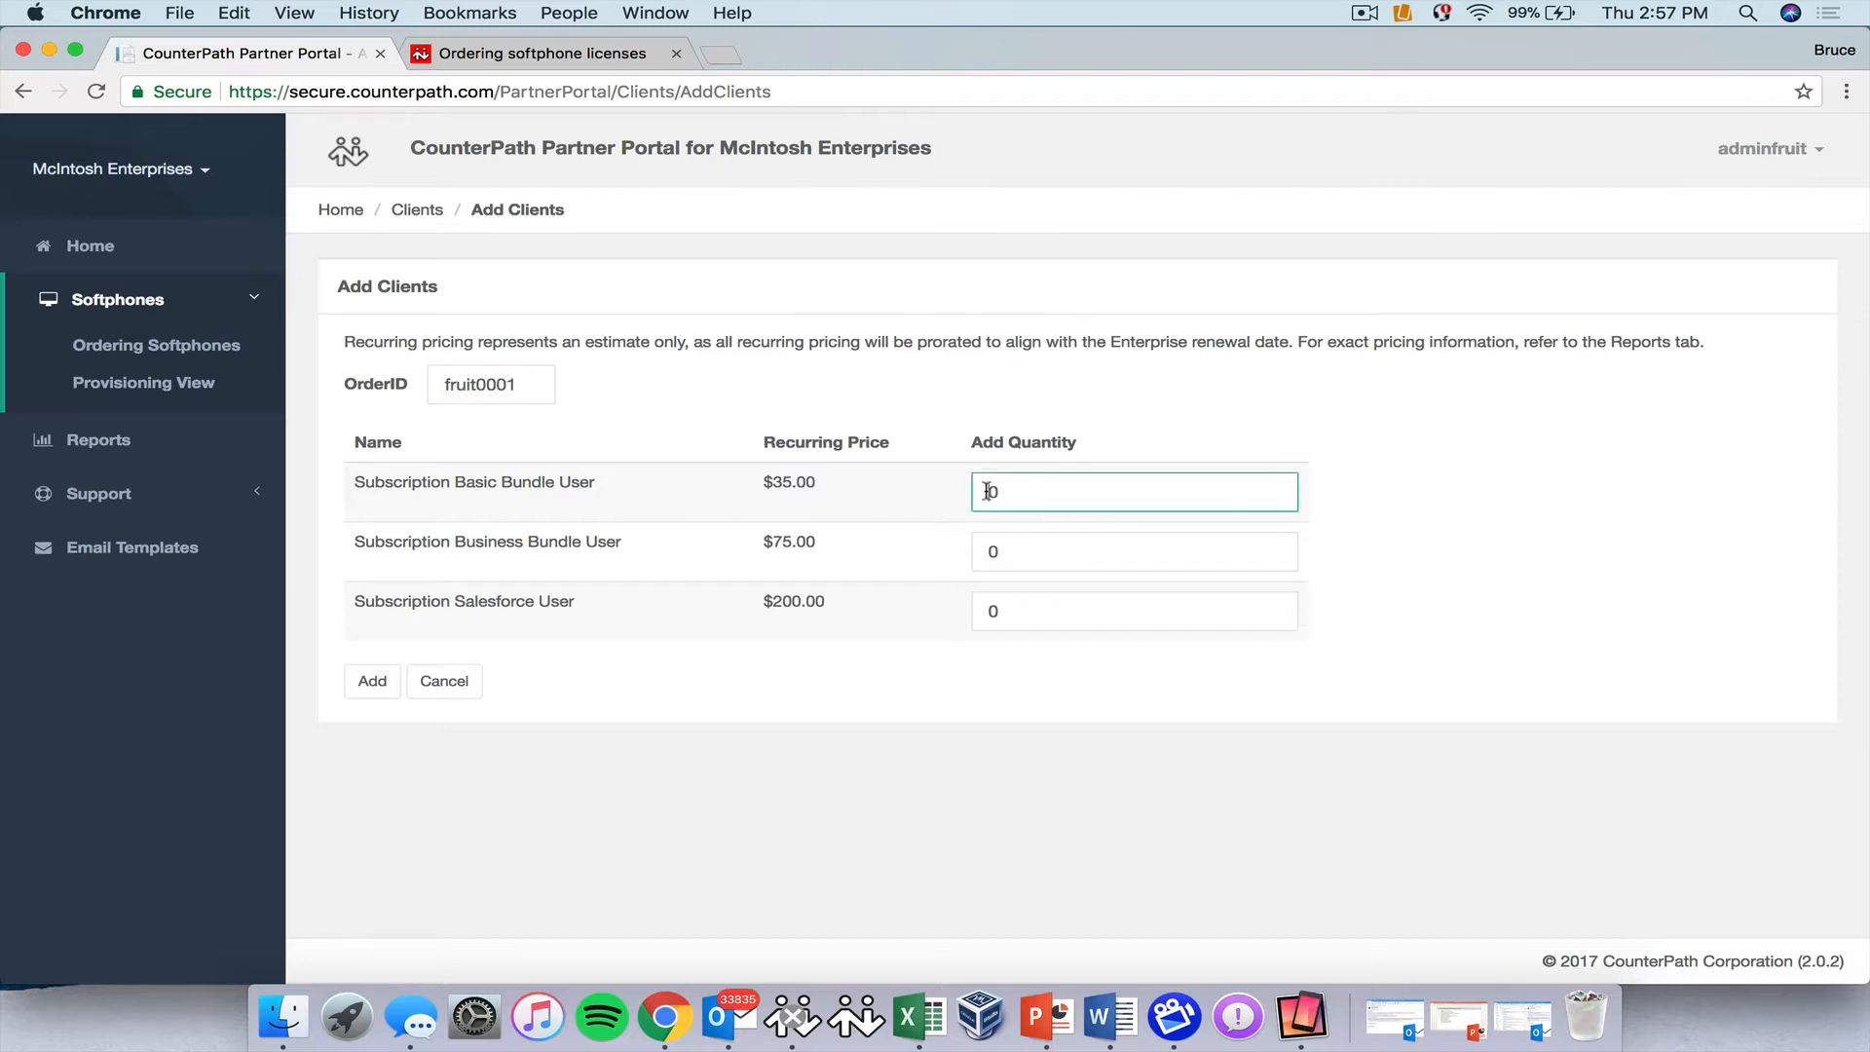
pyautogui.doubleClick(987, 492)
pyautogui.write('40')
pyautogui.click(987, 552)
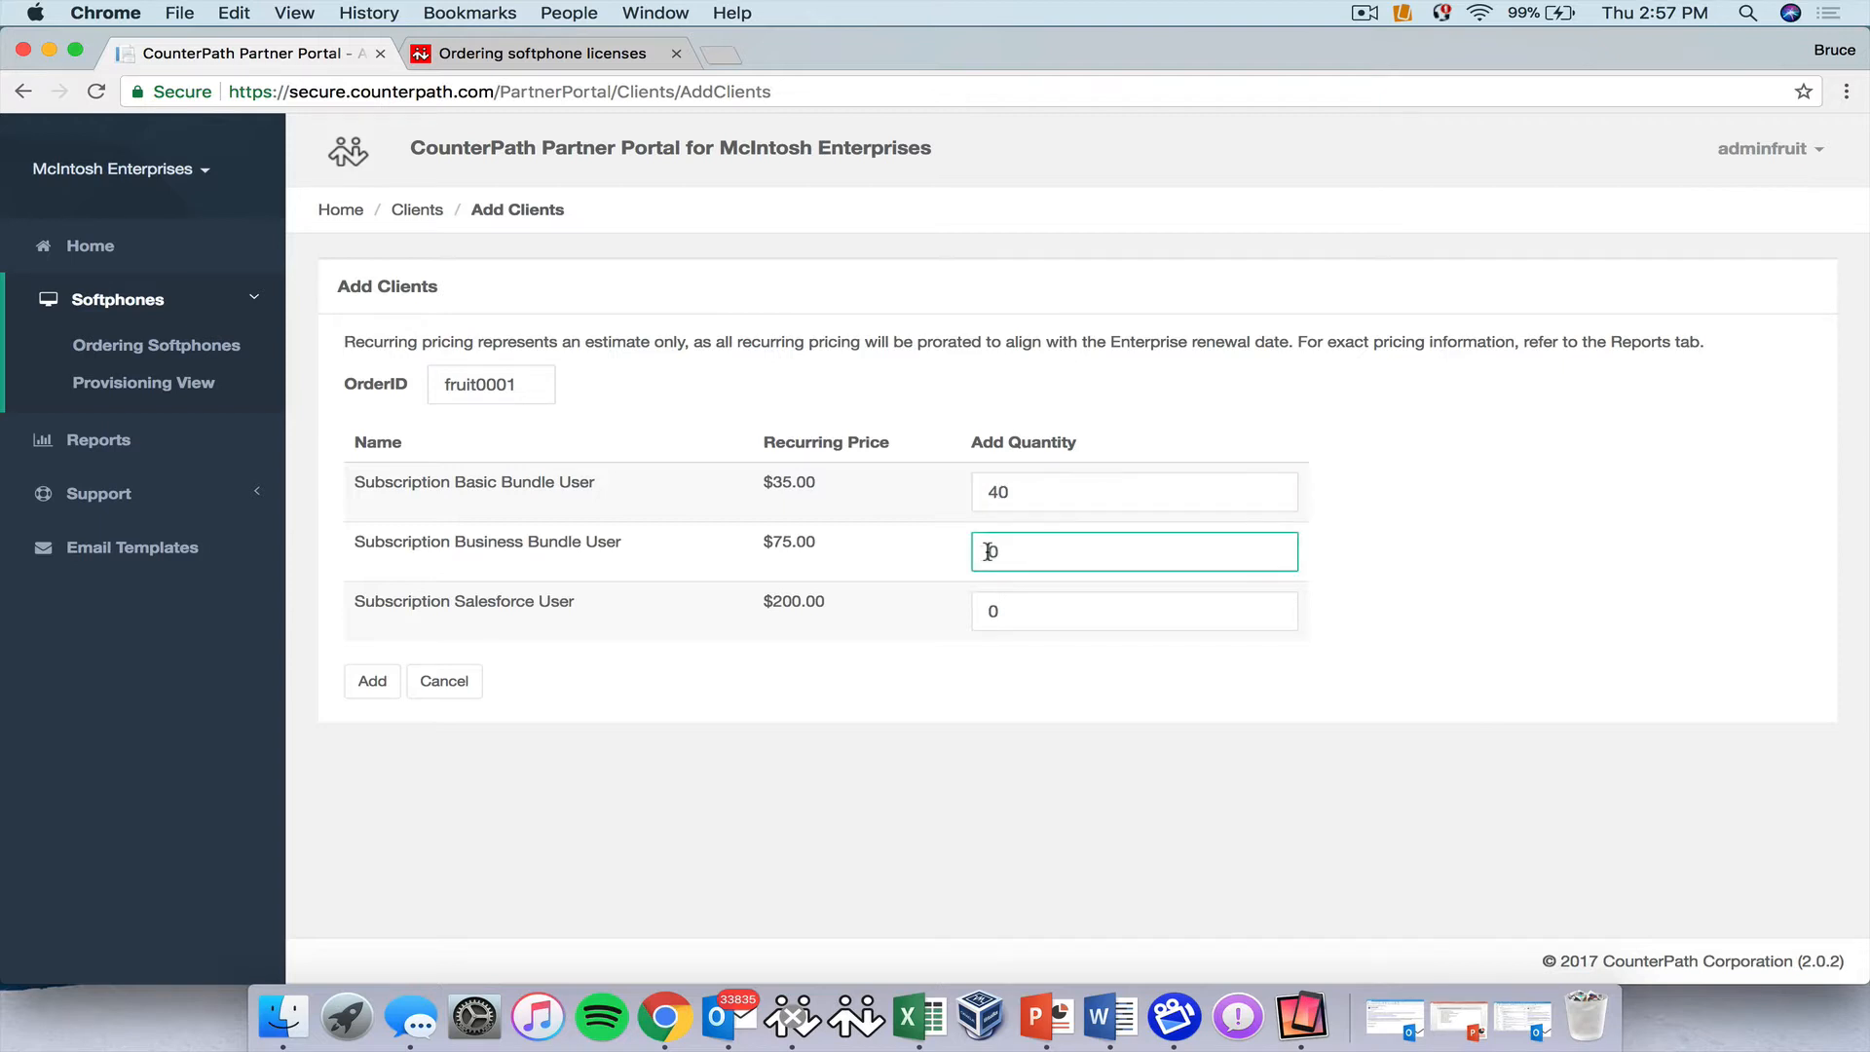
pyautogui.write('2')
pyautogui.click(988, 611)
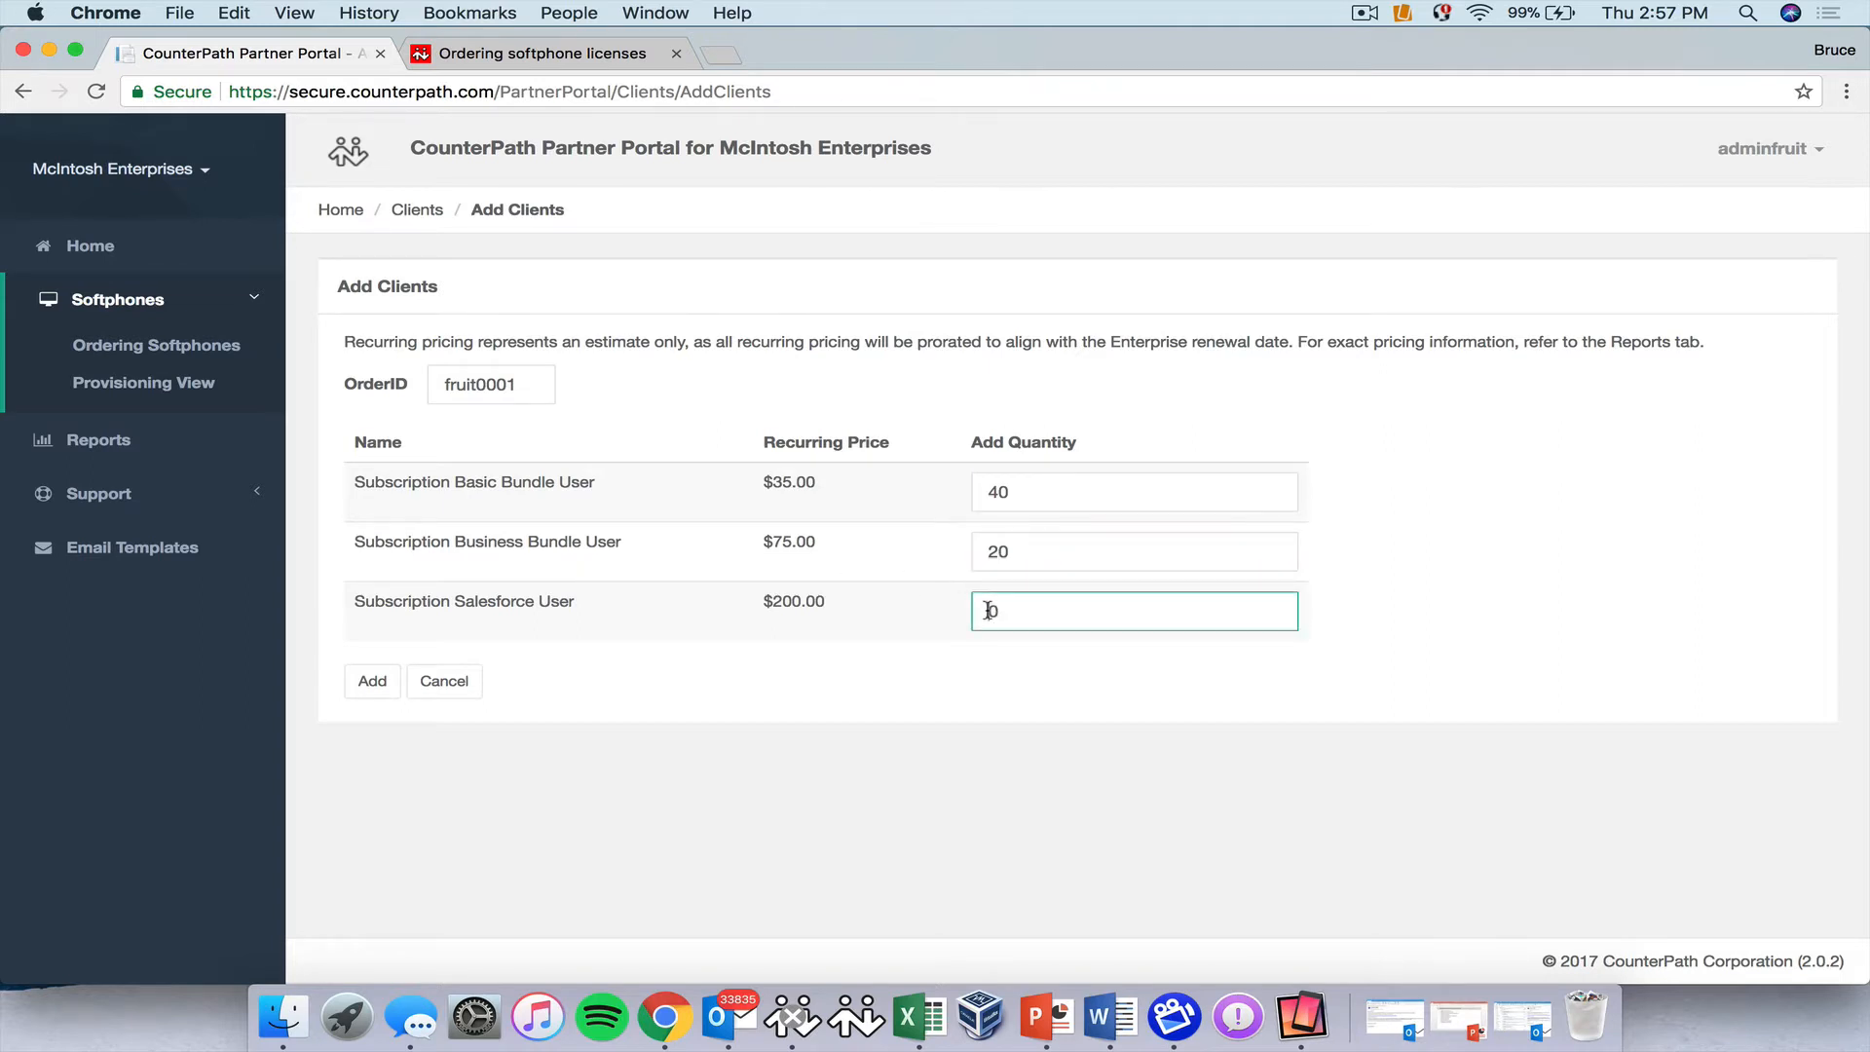
pyautogui.write('1')
pyautogui.click(373, 681)
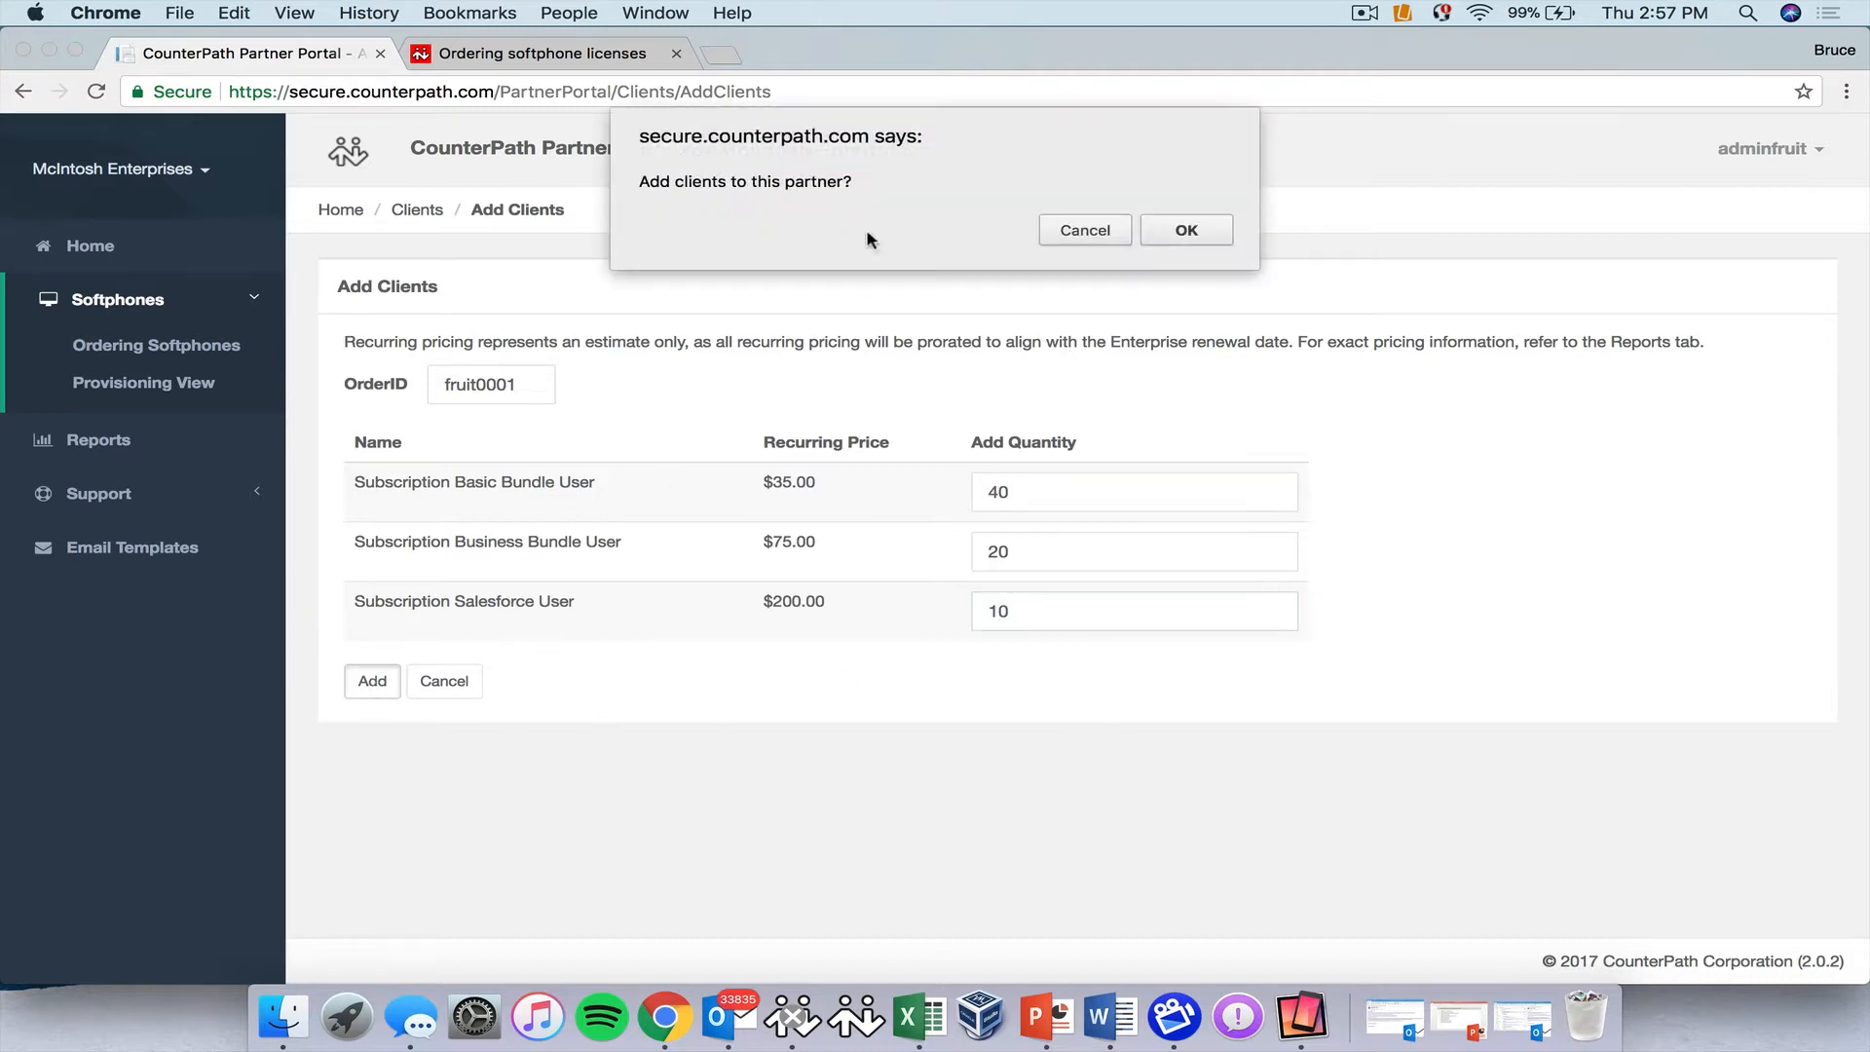
pyautogui.click(1178, 231)
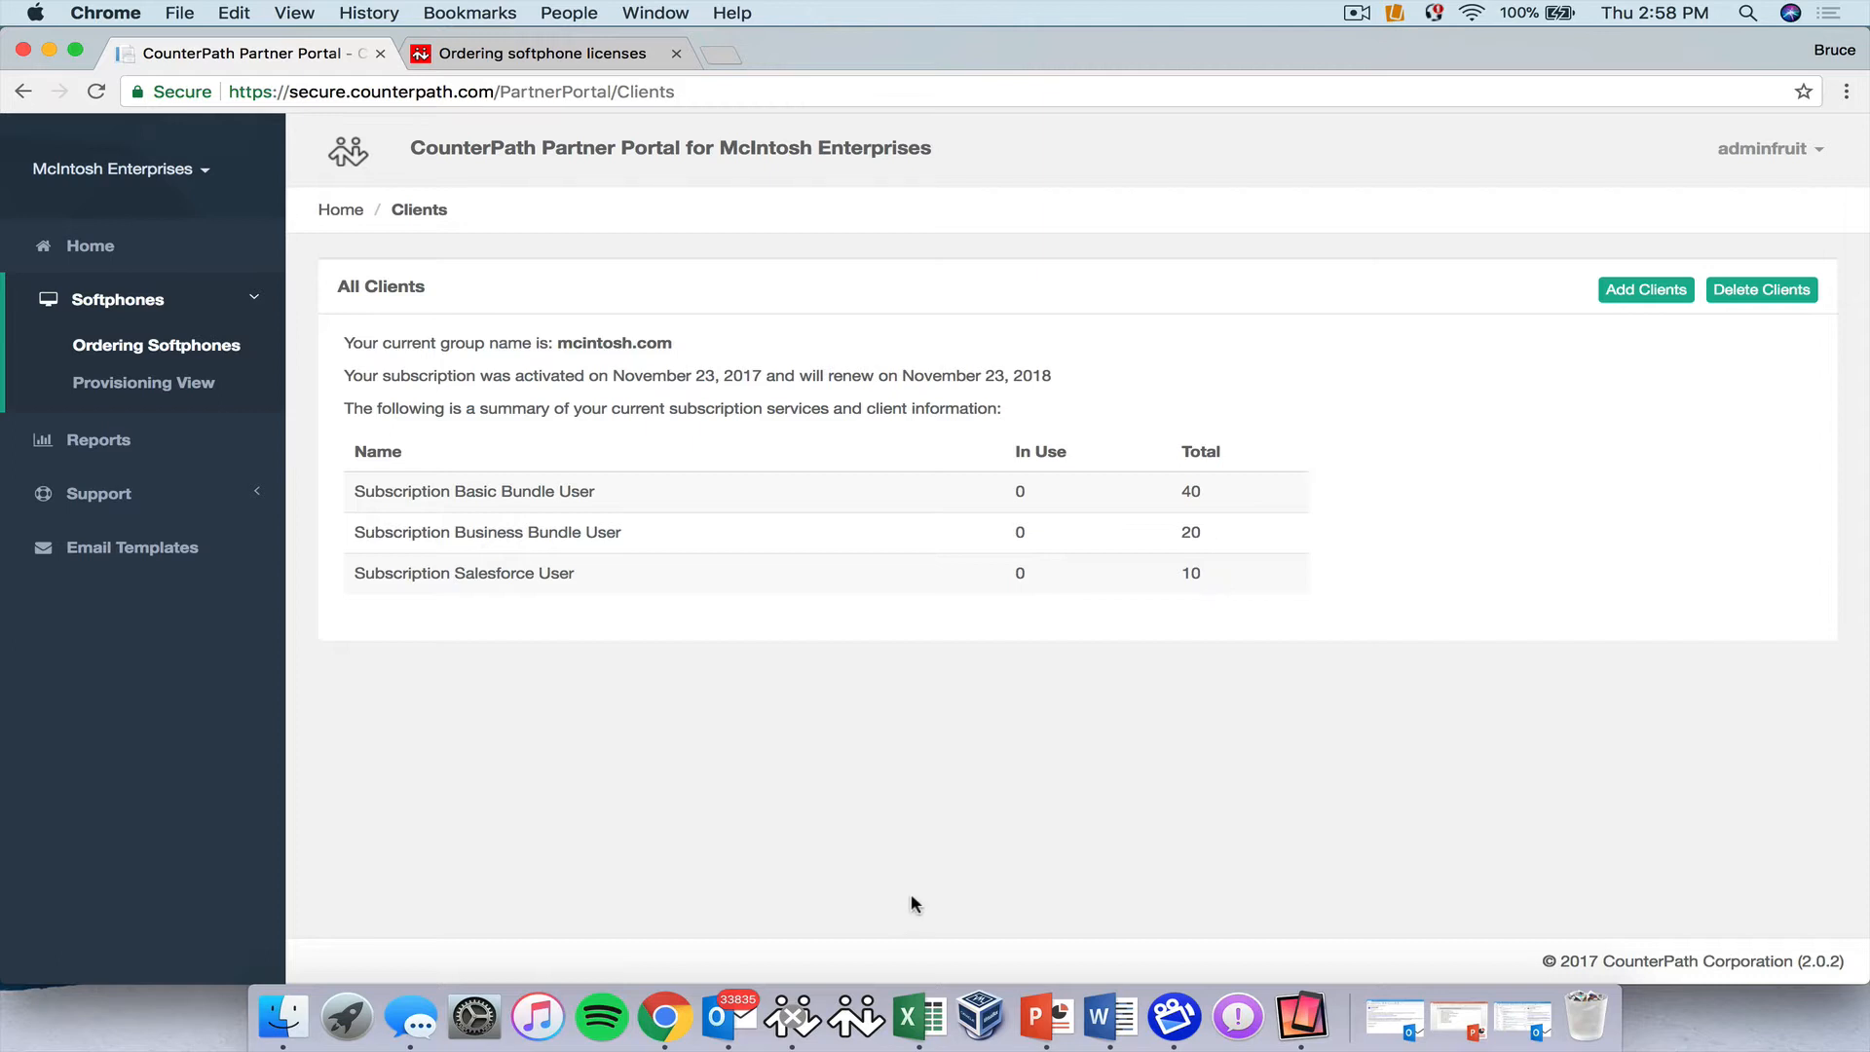
pyautogui.click(118, 384)
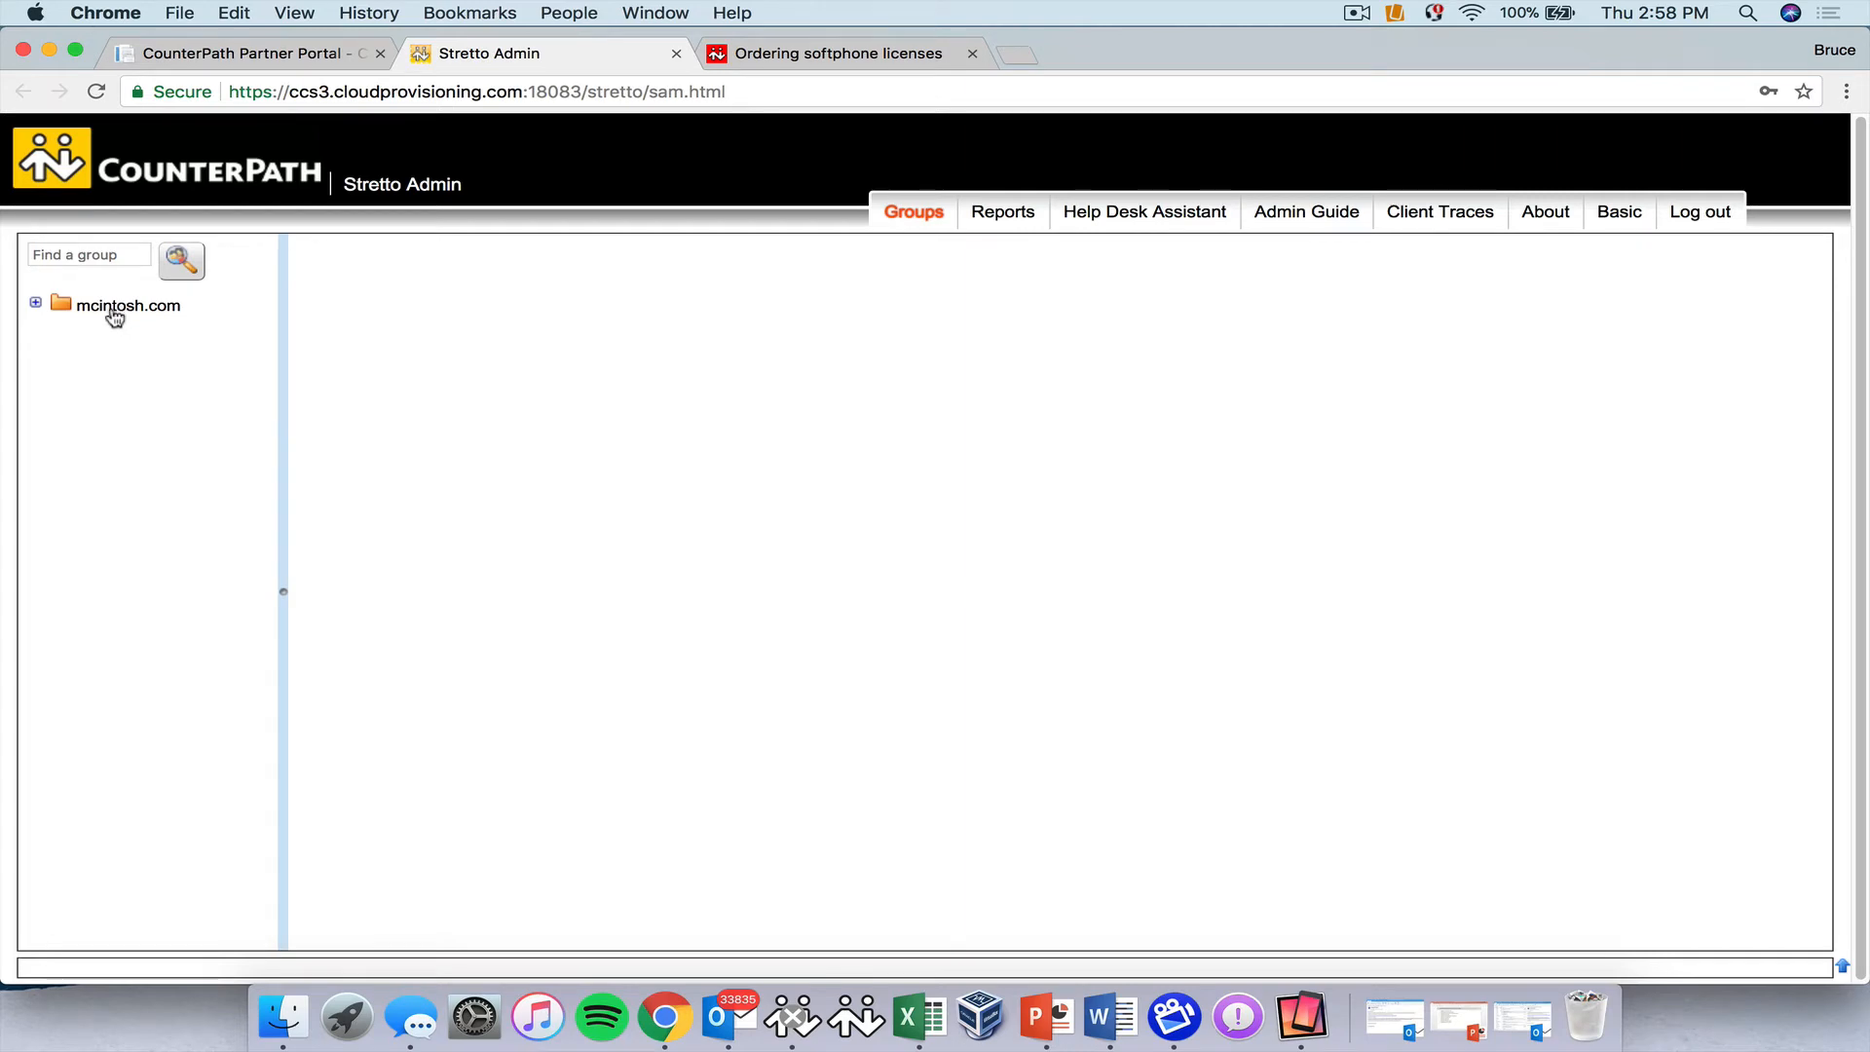
pyautogui.click(116, 314)
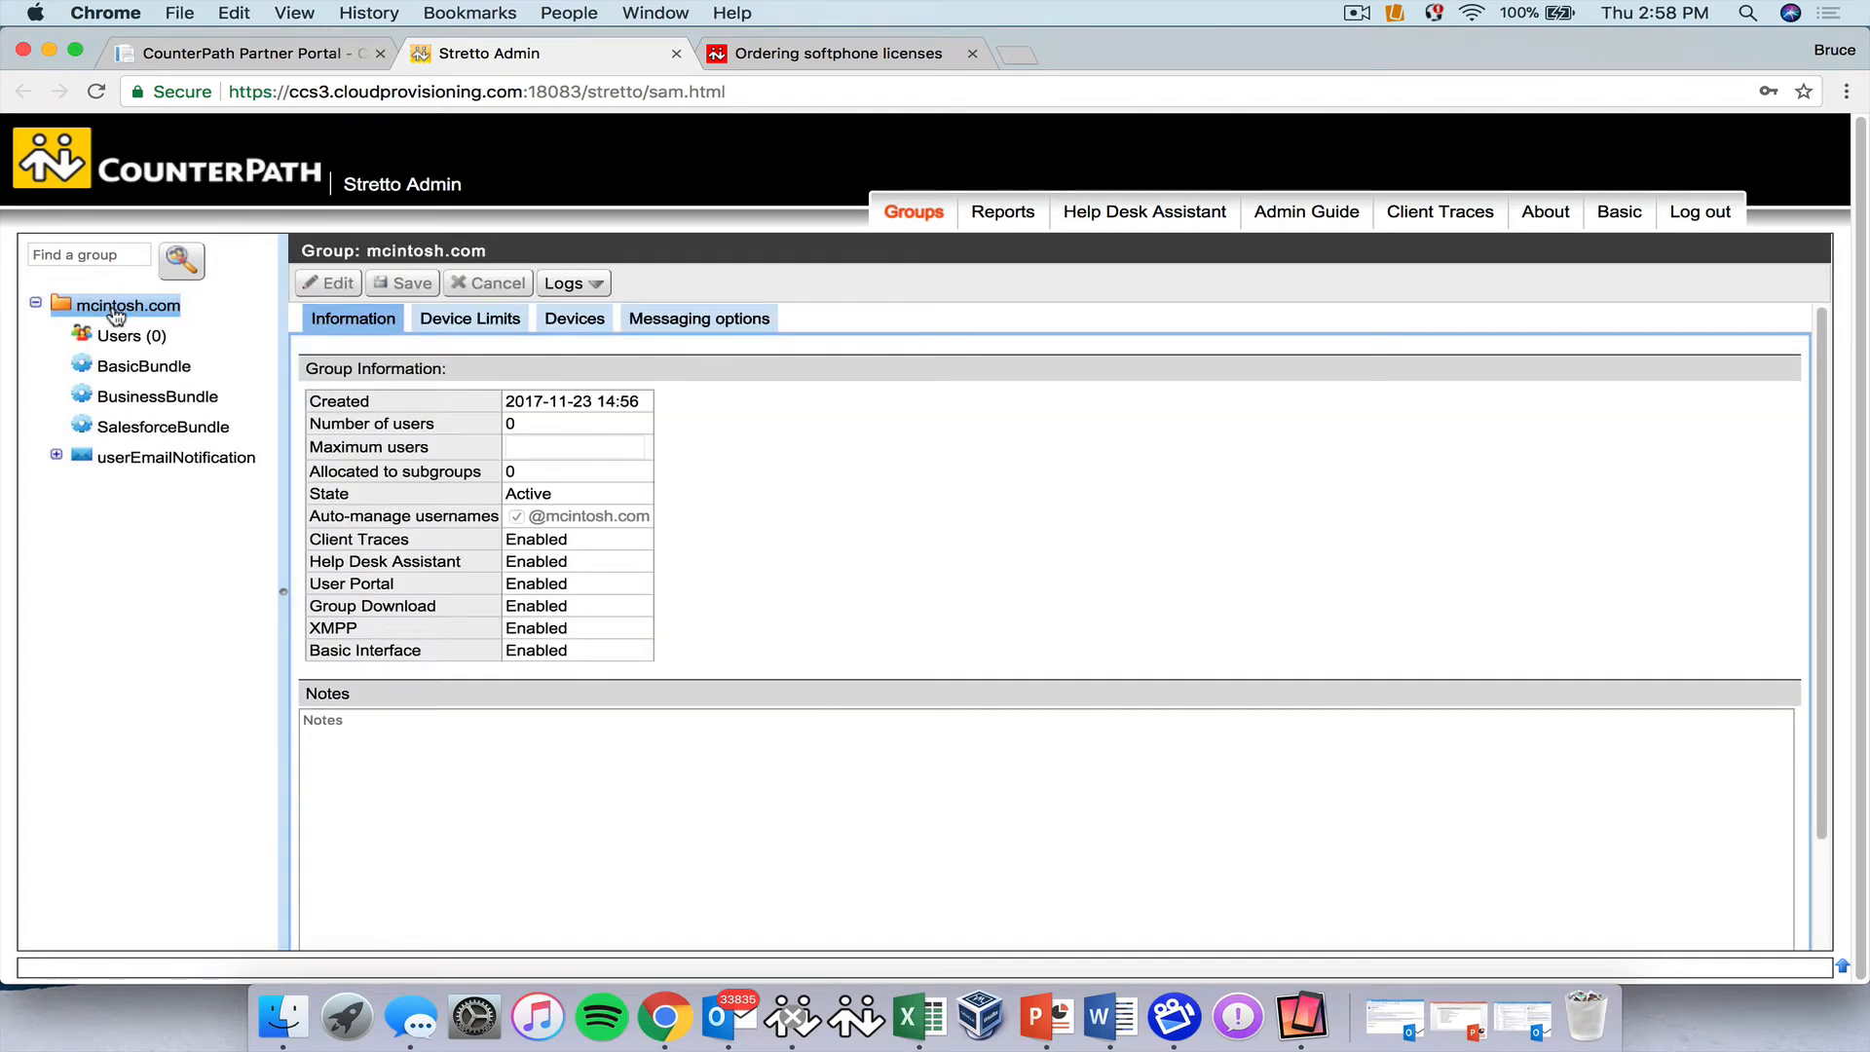
pyautogui.click(468, 325)
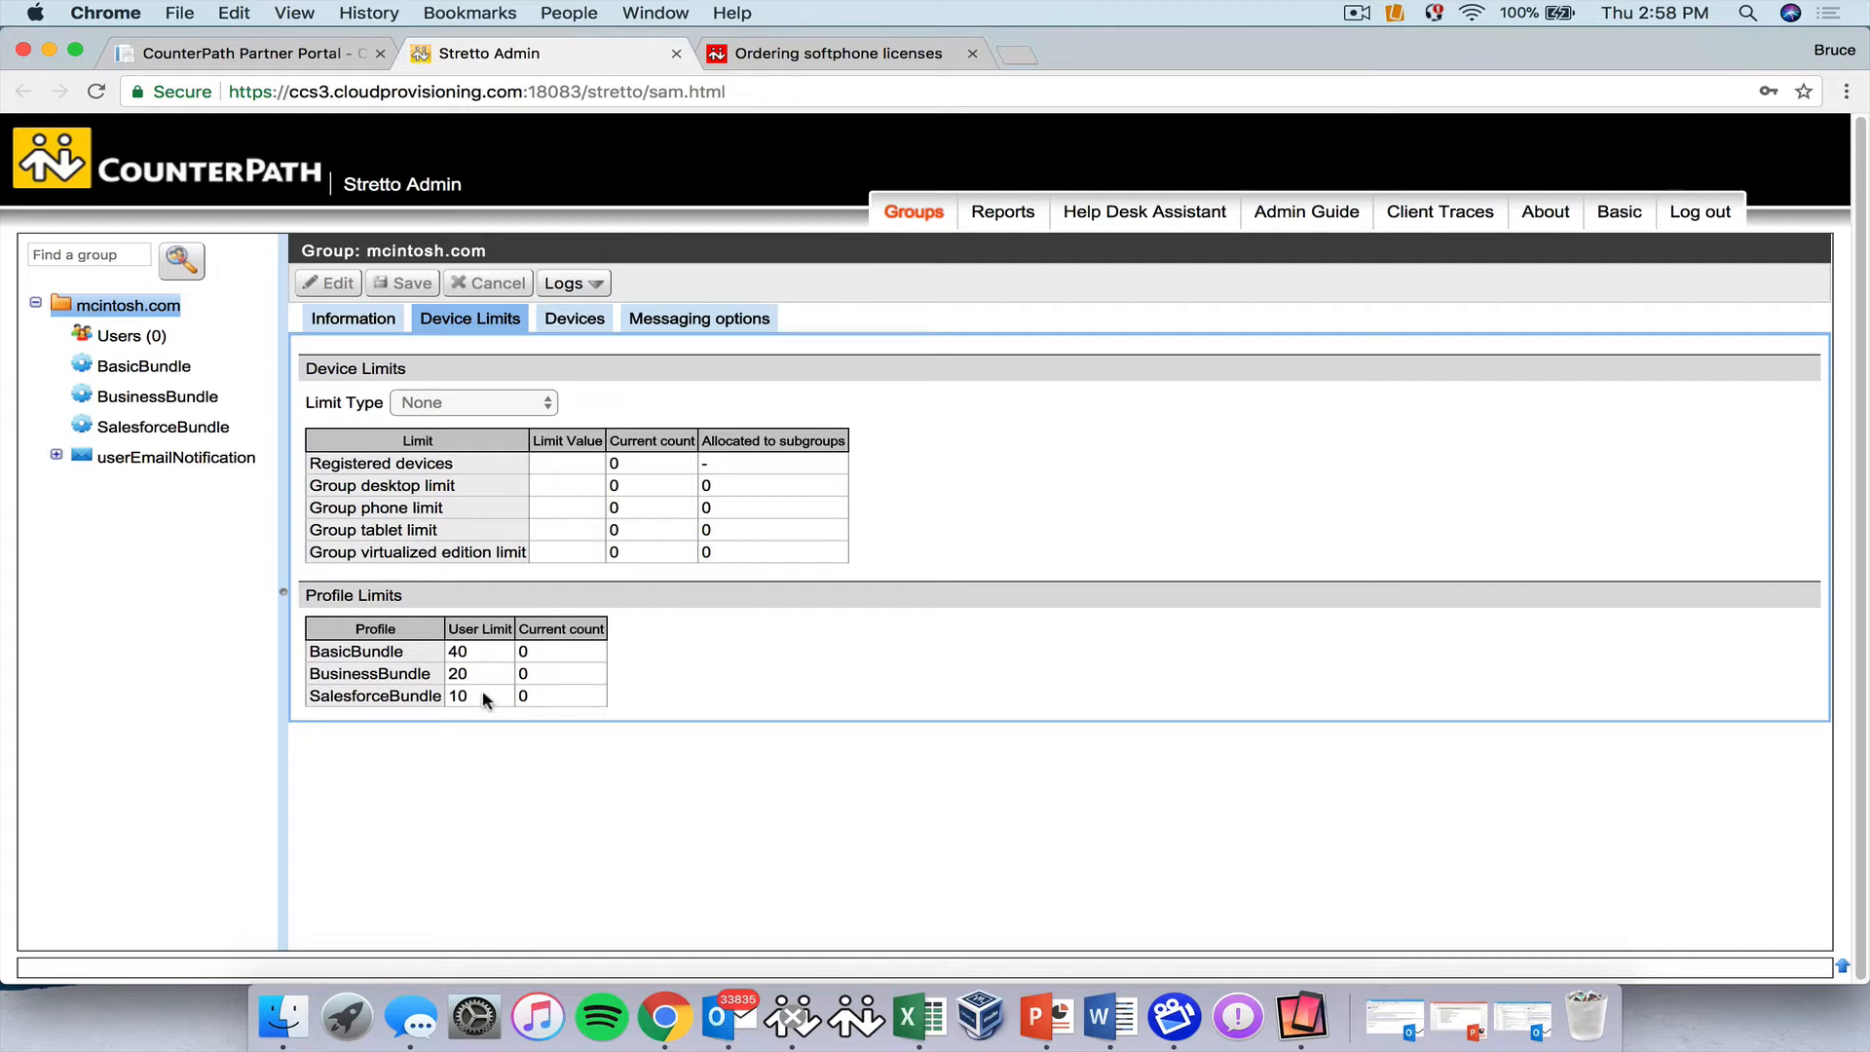
pyautogui.click(1715, 220)
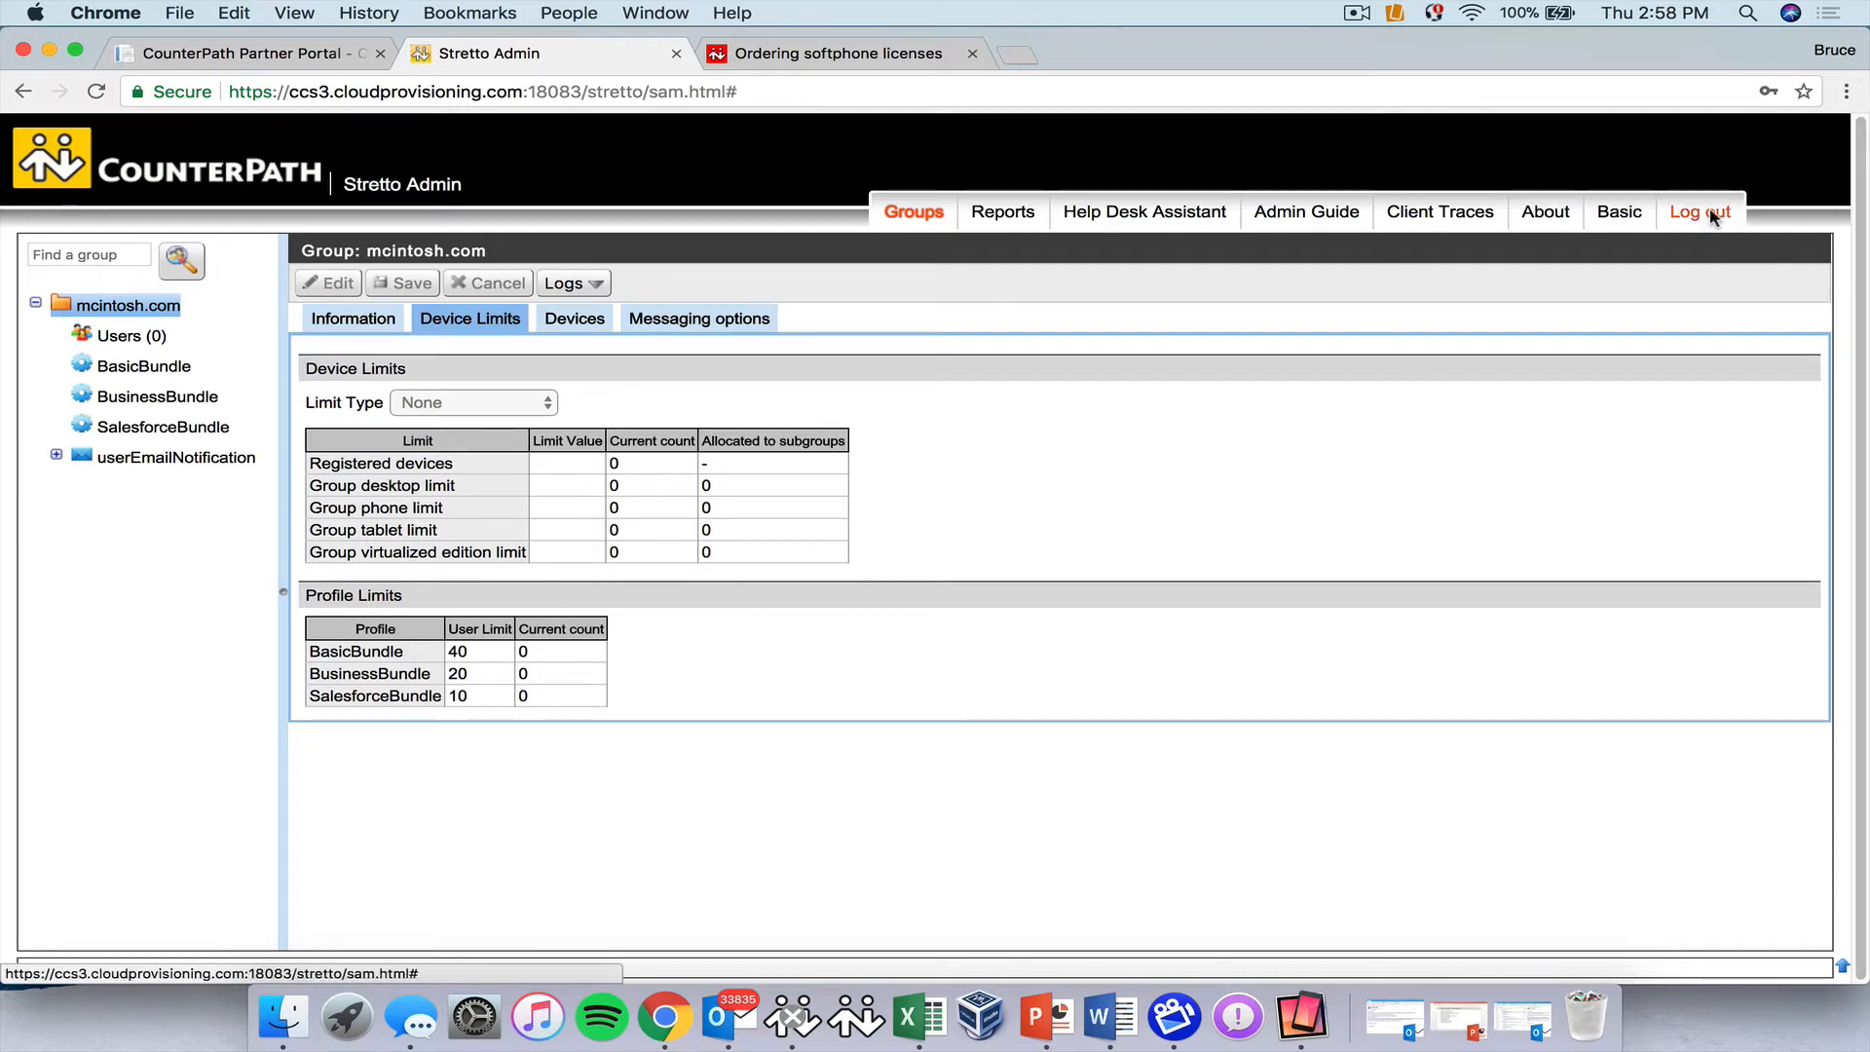
pyautogui.click(676, 55)
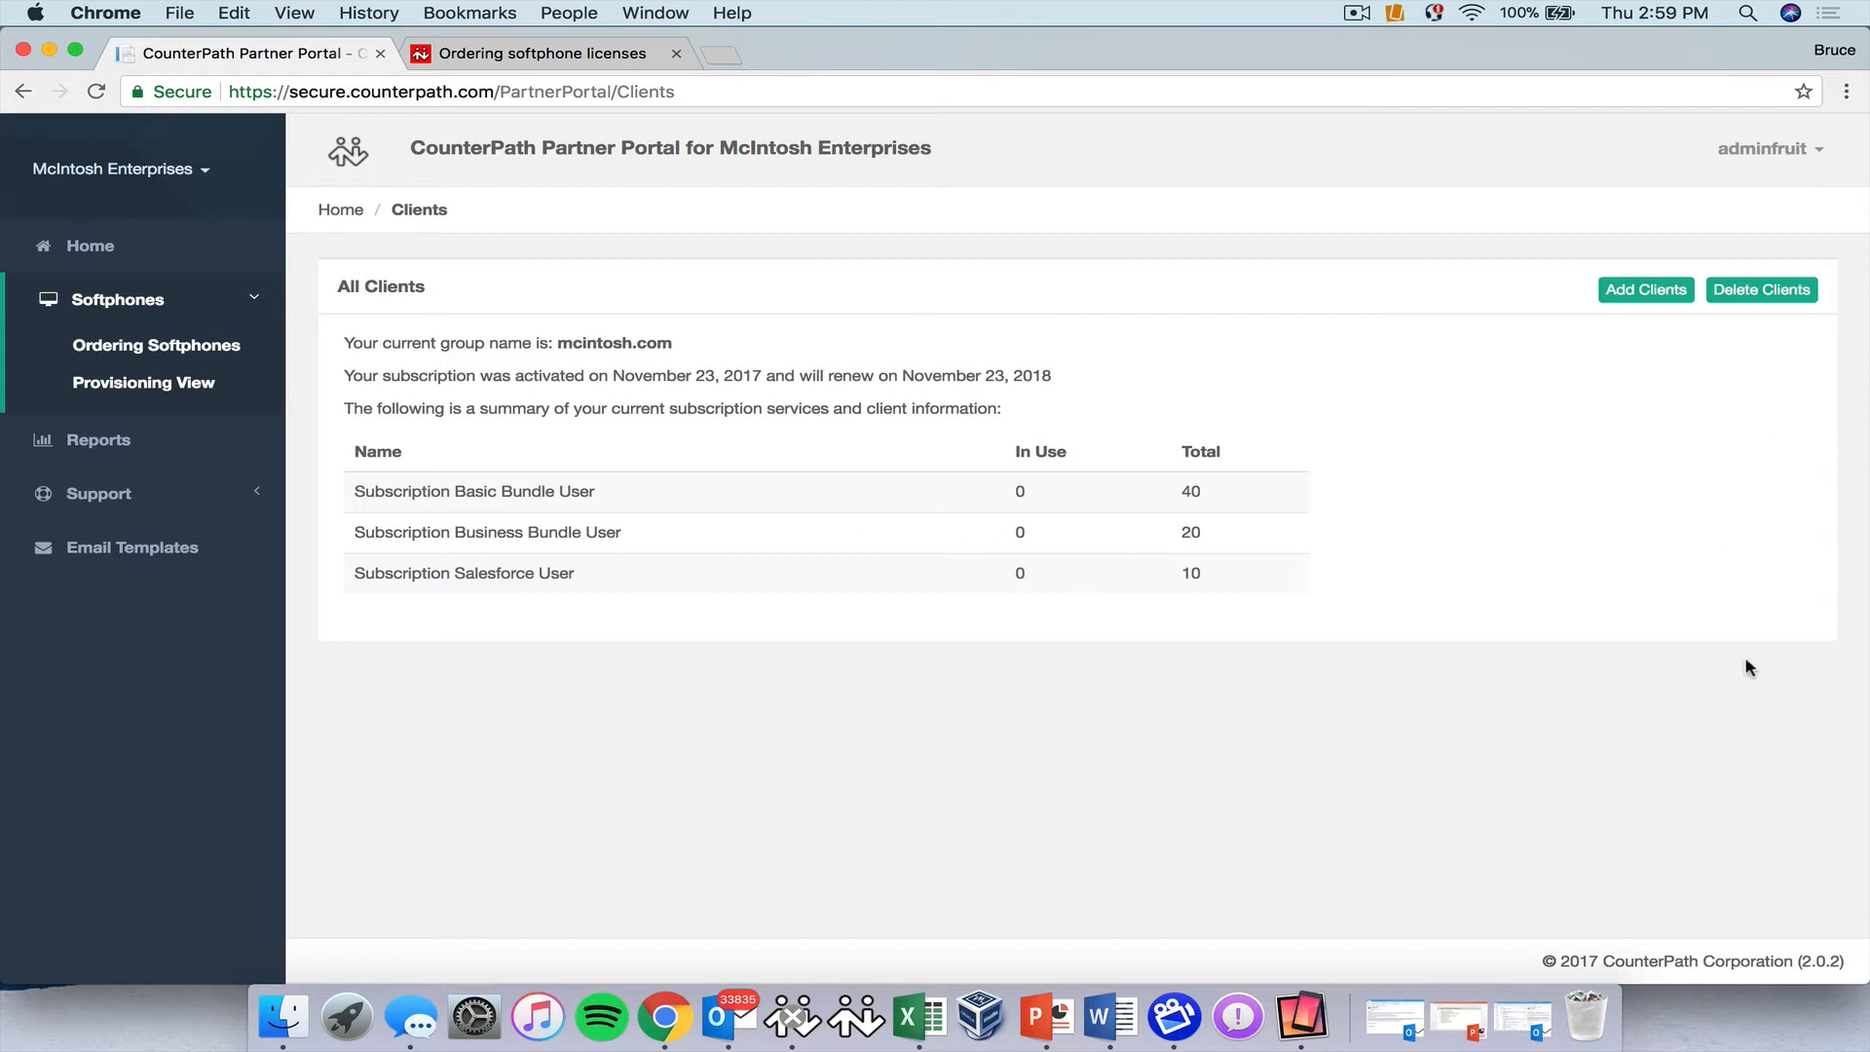
# Delete 10 Basic Bundle User clients, reducing that subscription's total from 40 to 30.
pyautogui.click(1753, 293)
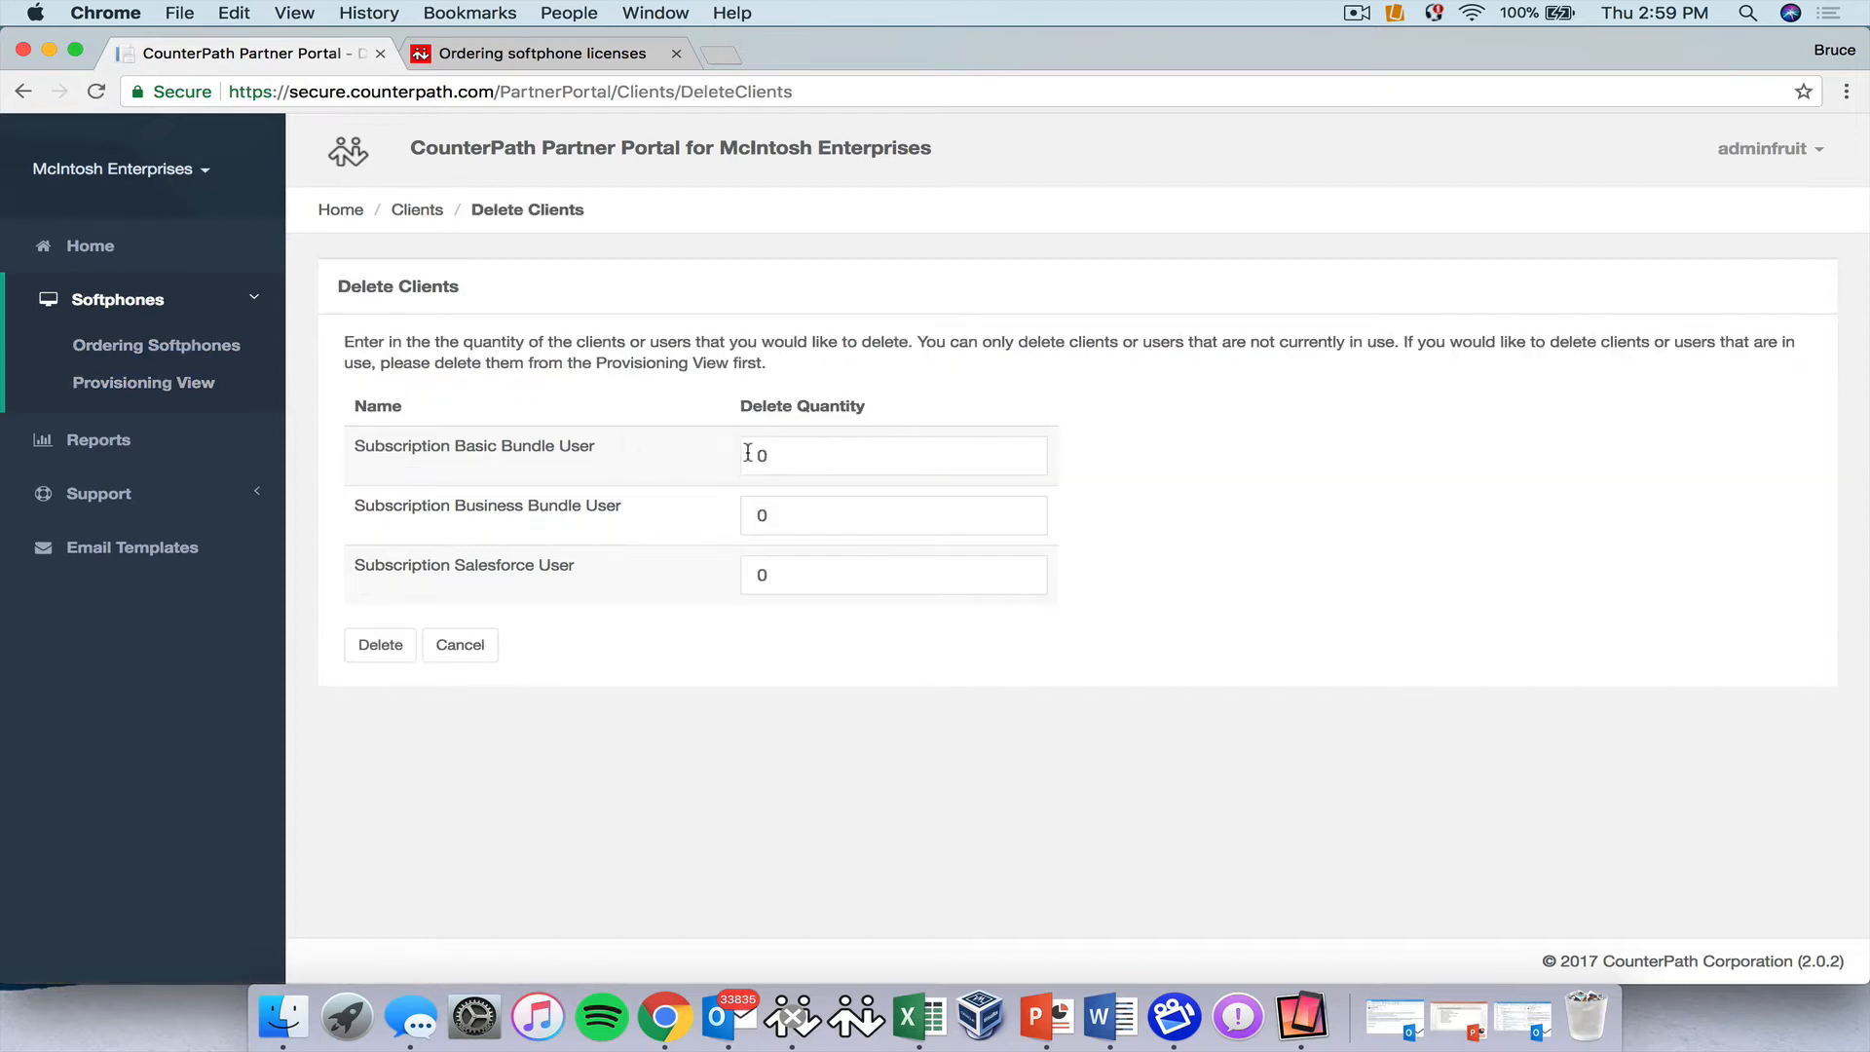
pyautogui.click(753, 454)
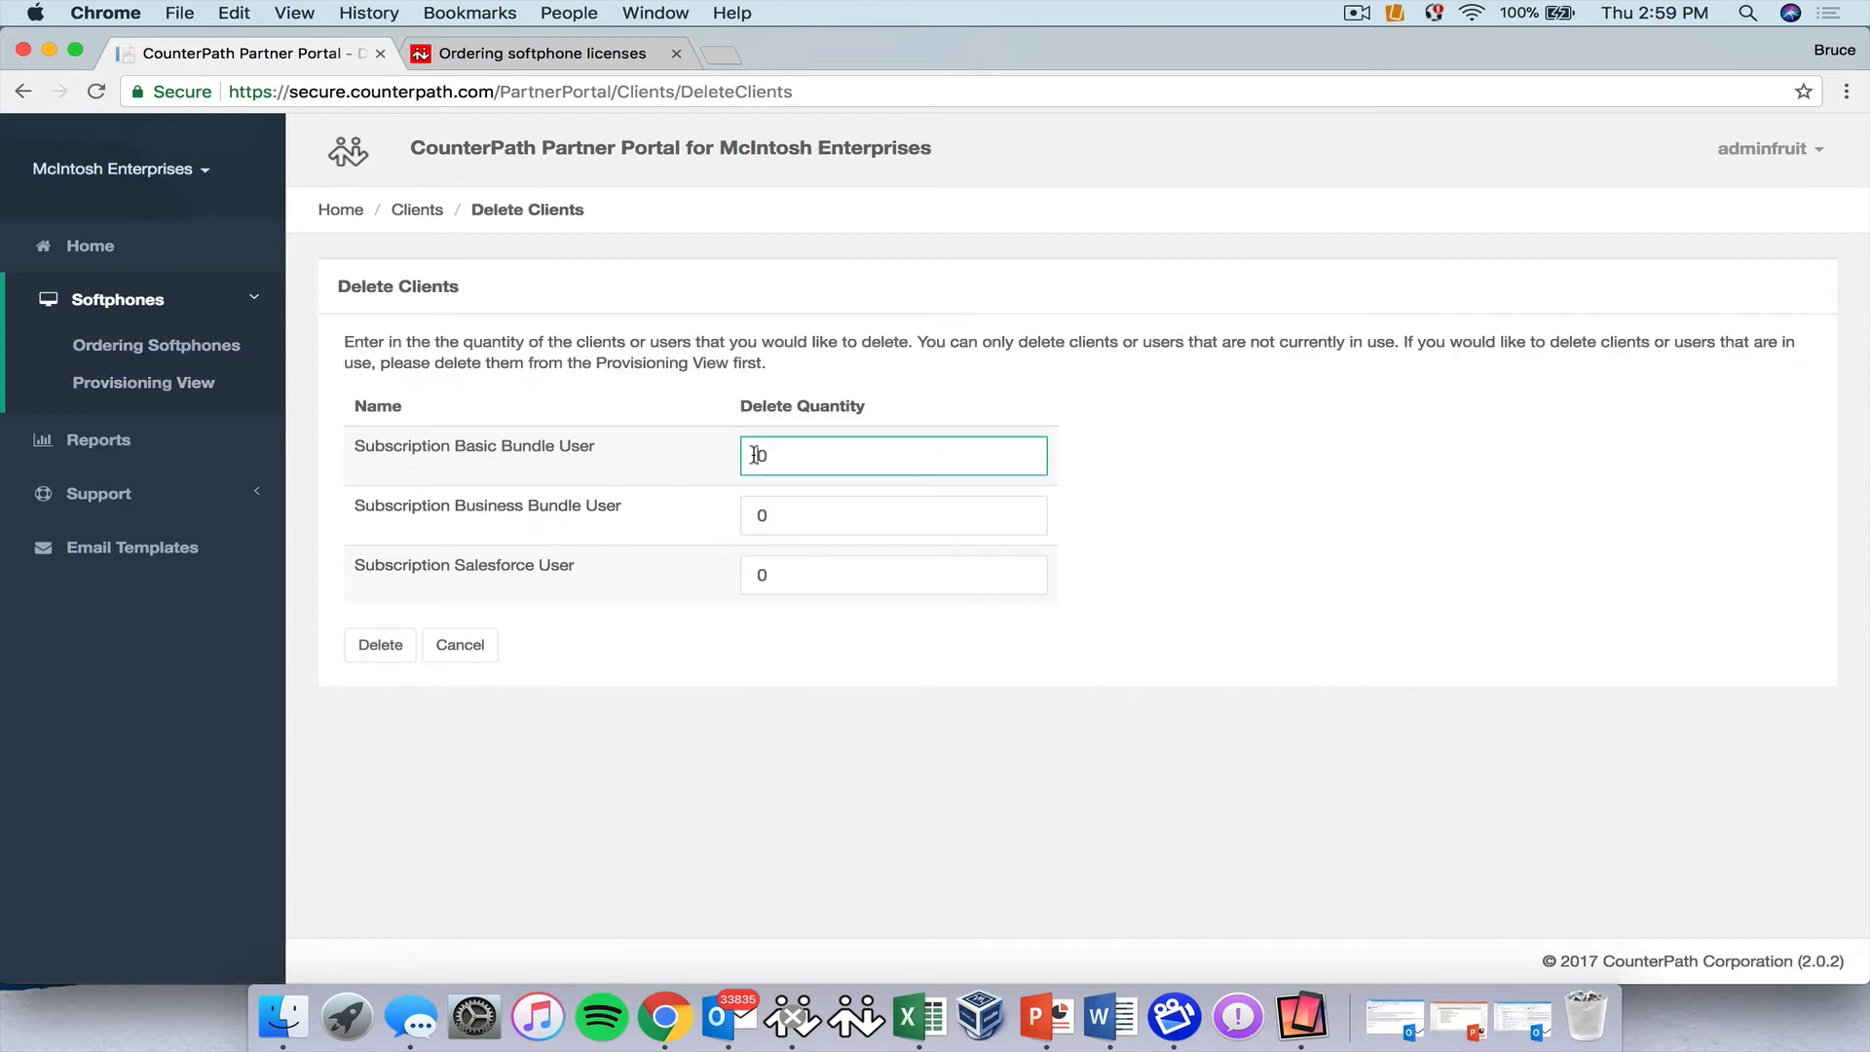
pyautogui.write('1')
pyautogui.click(399, 648)
pyautogui.click(1185, 232)
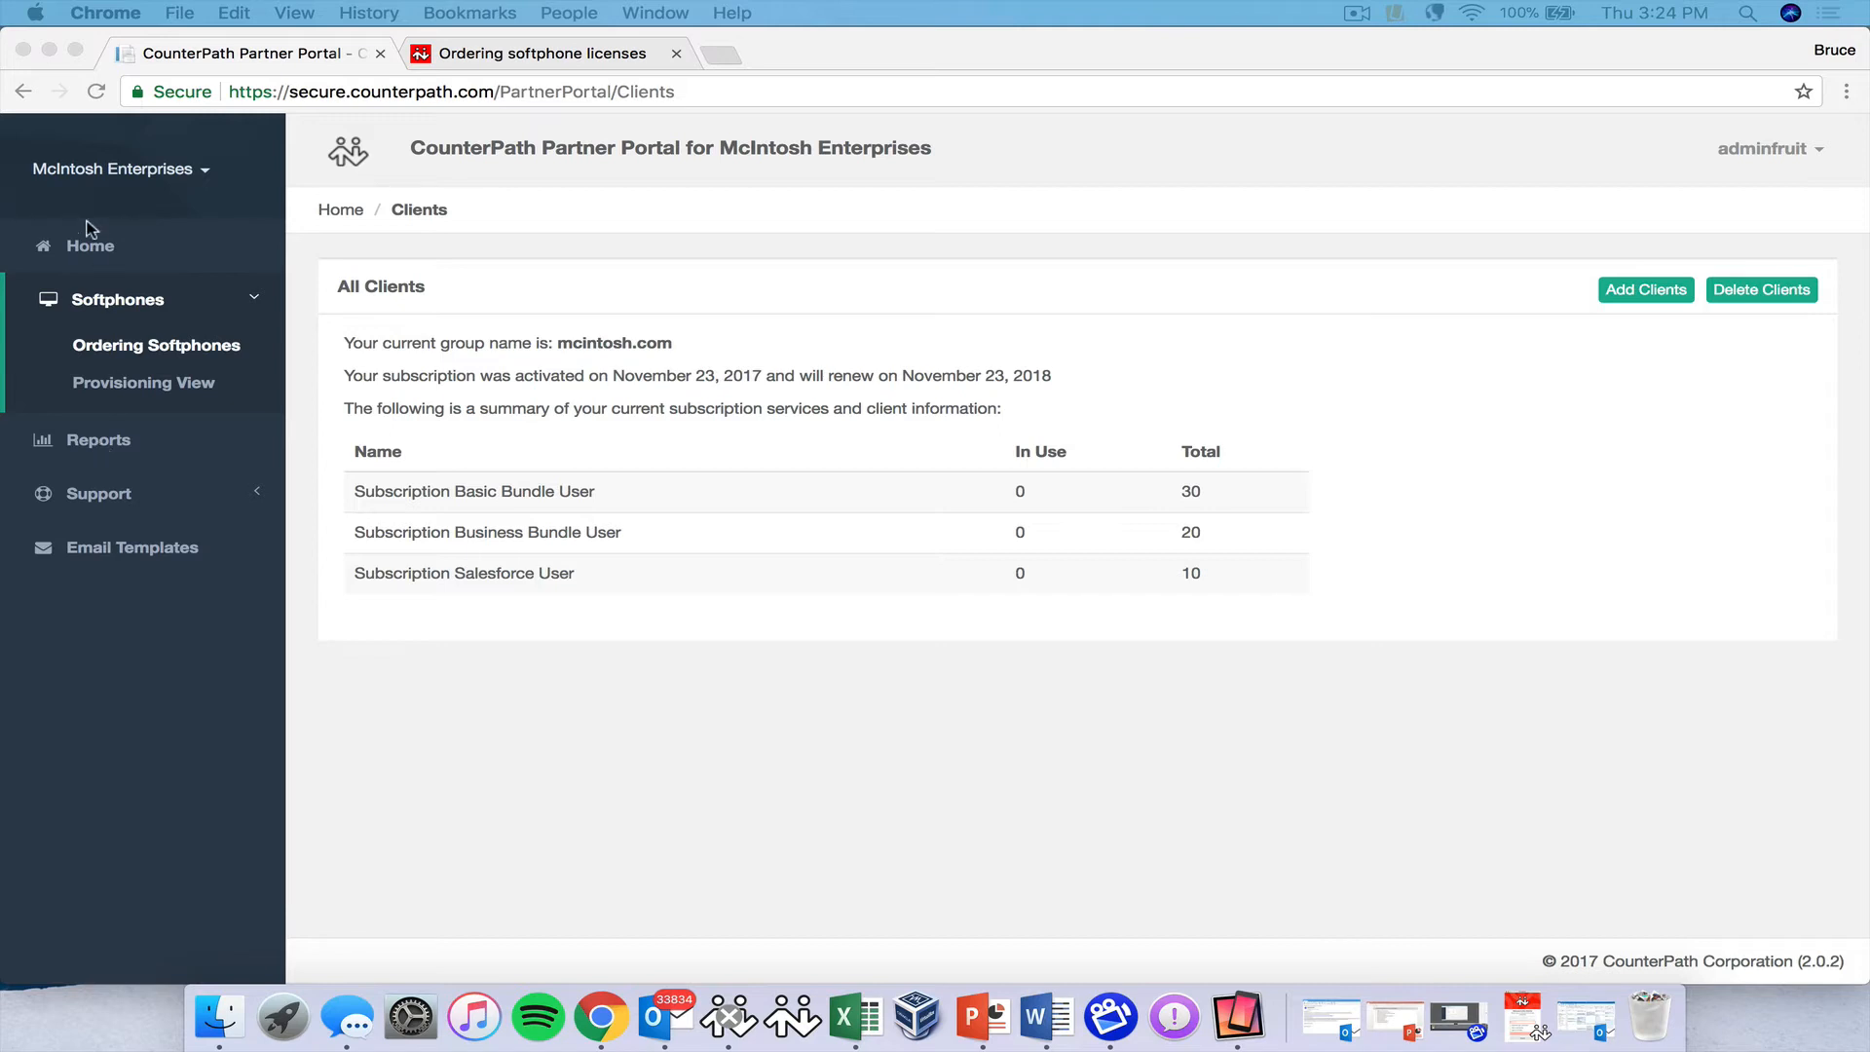
pyautogui.click(98, 443)
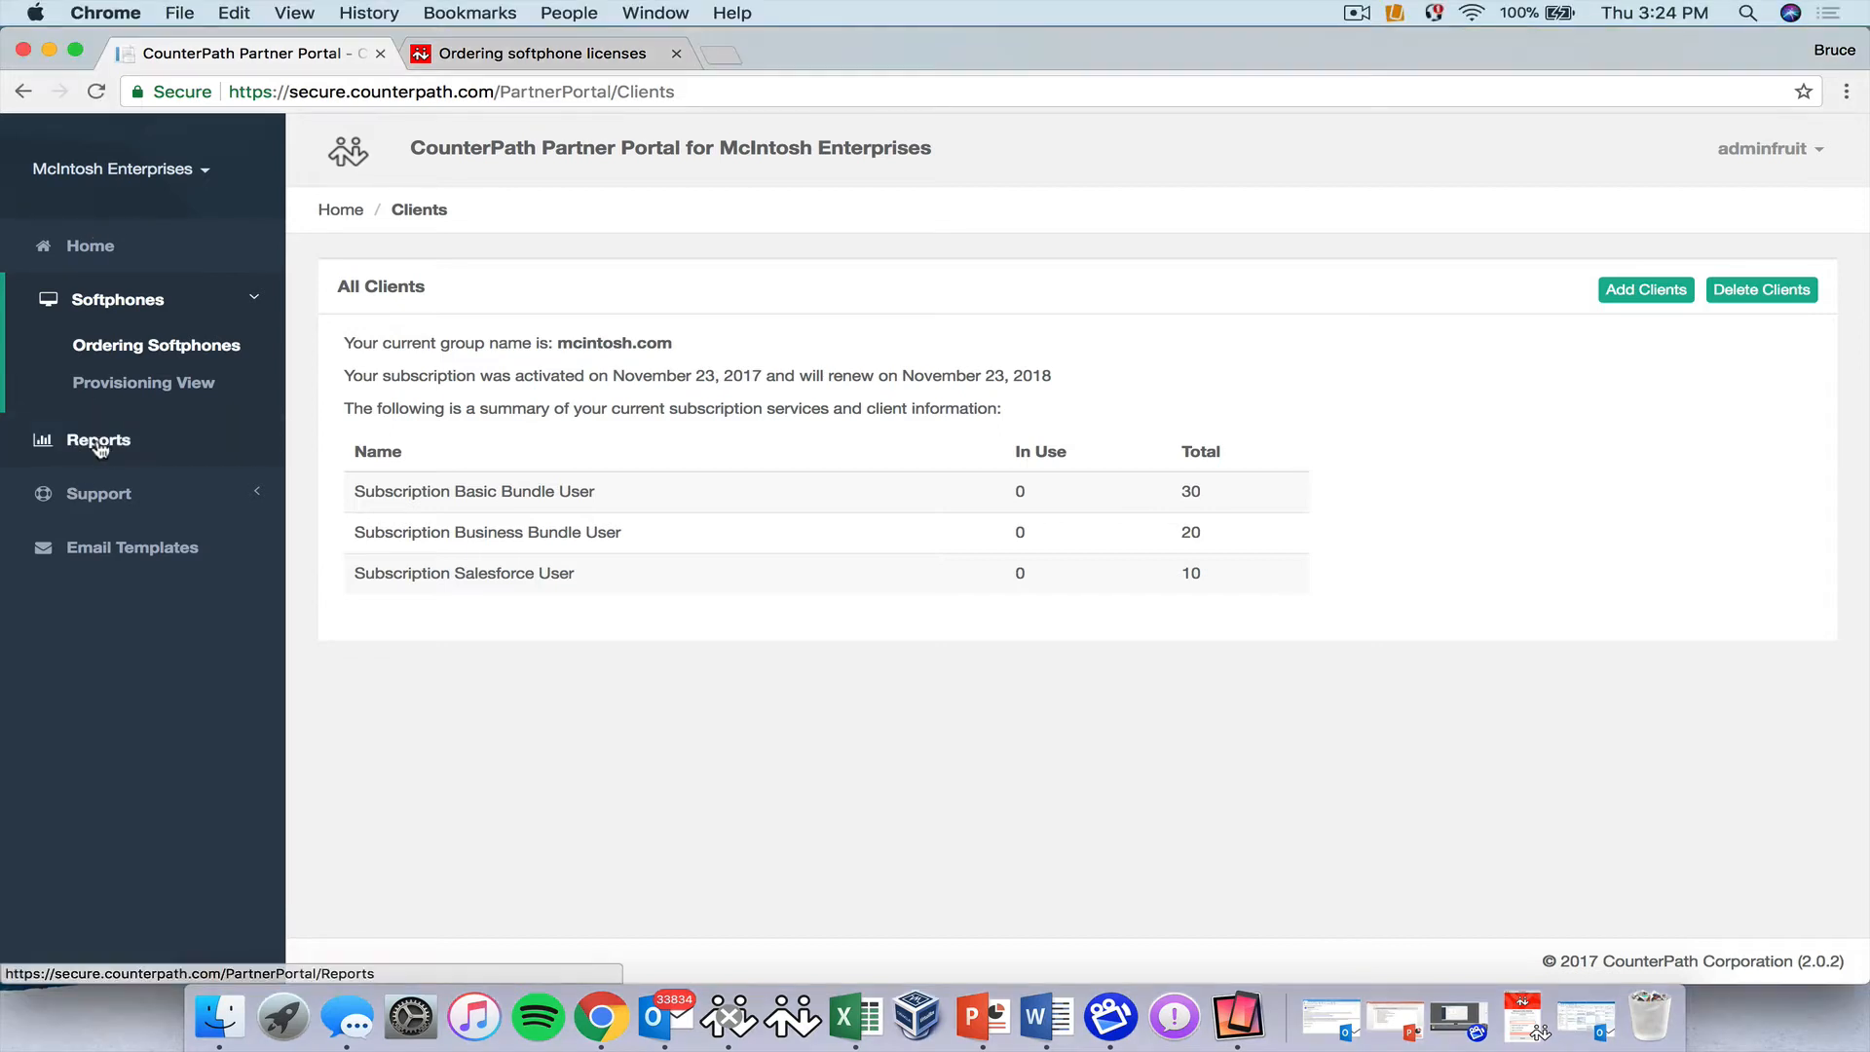
# Run the Partner Transactions report for 10/23/2017–11/23/2017, save the CSV to the Desktop, open in Excel.
pyautogui.click(98, 443)
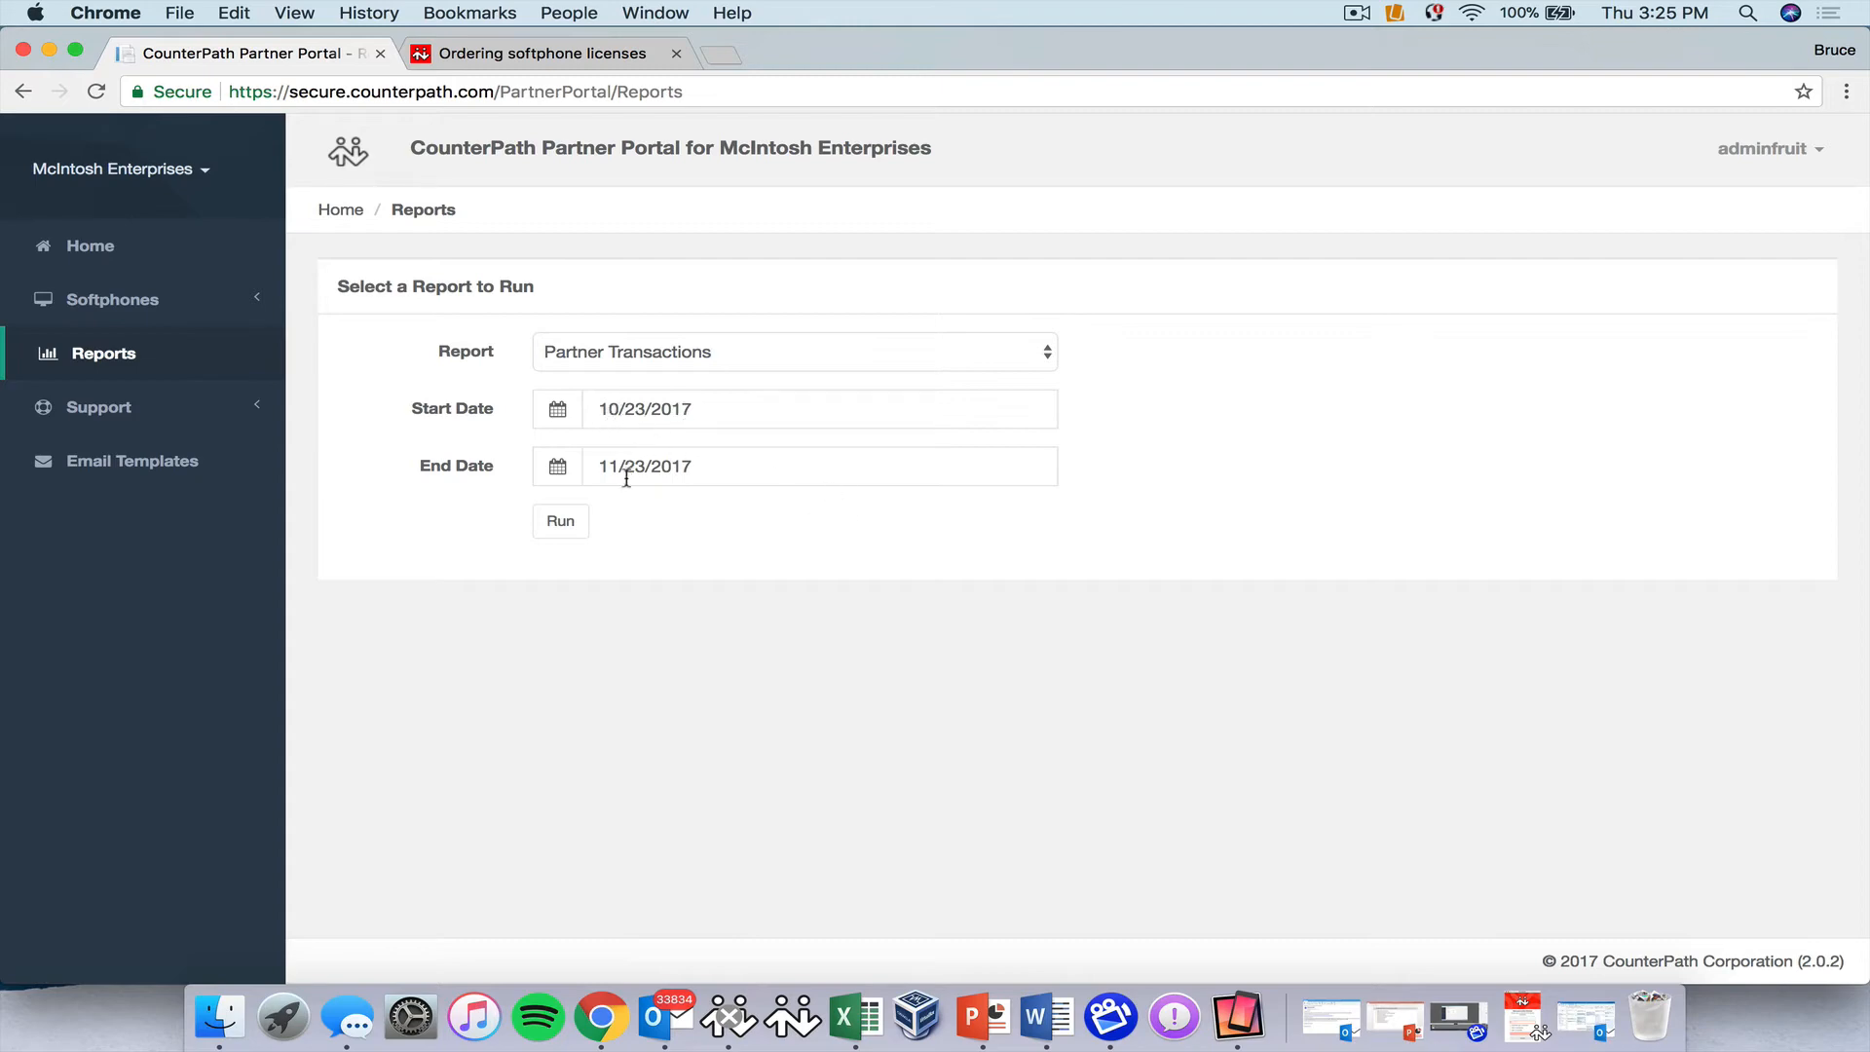
pyautogui.click(562, 524)
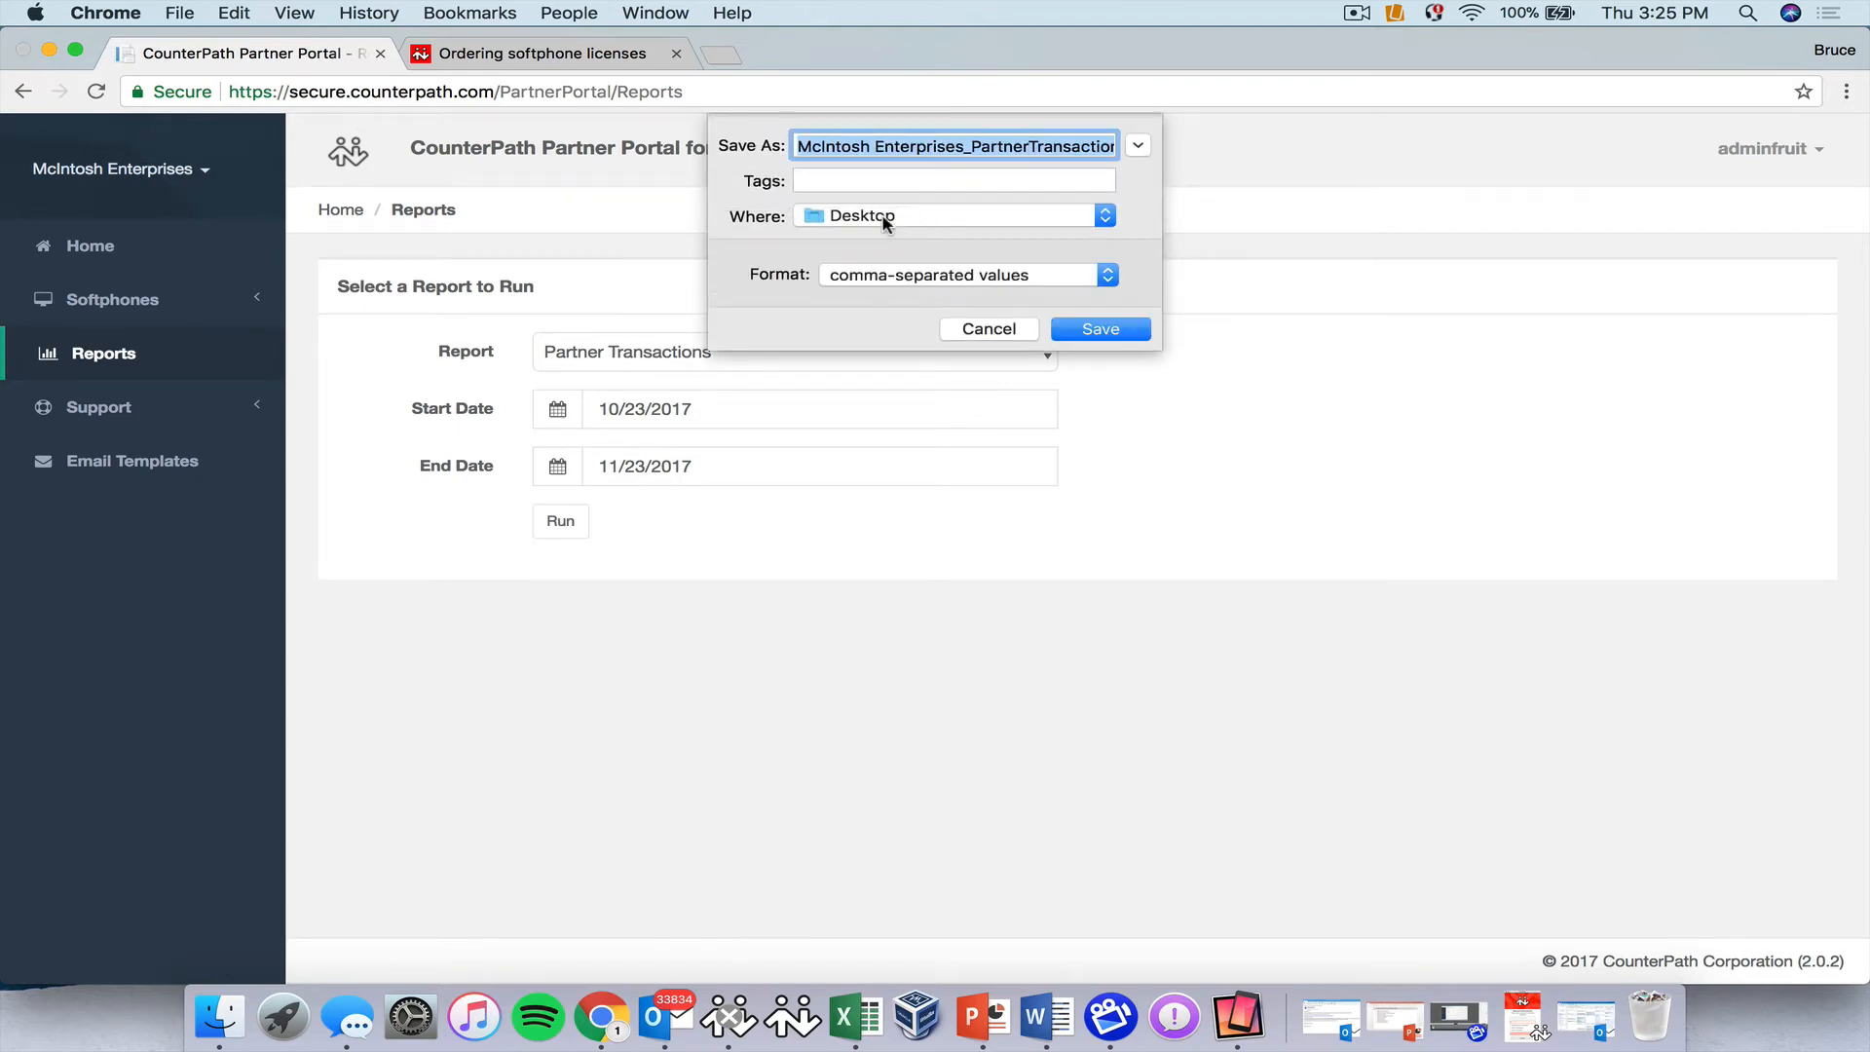
pyautogui.click(1107, 331)
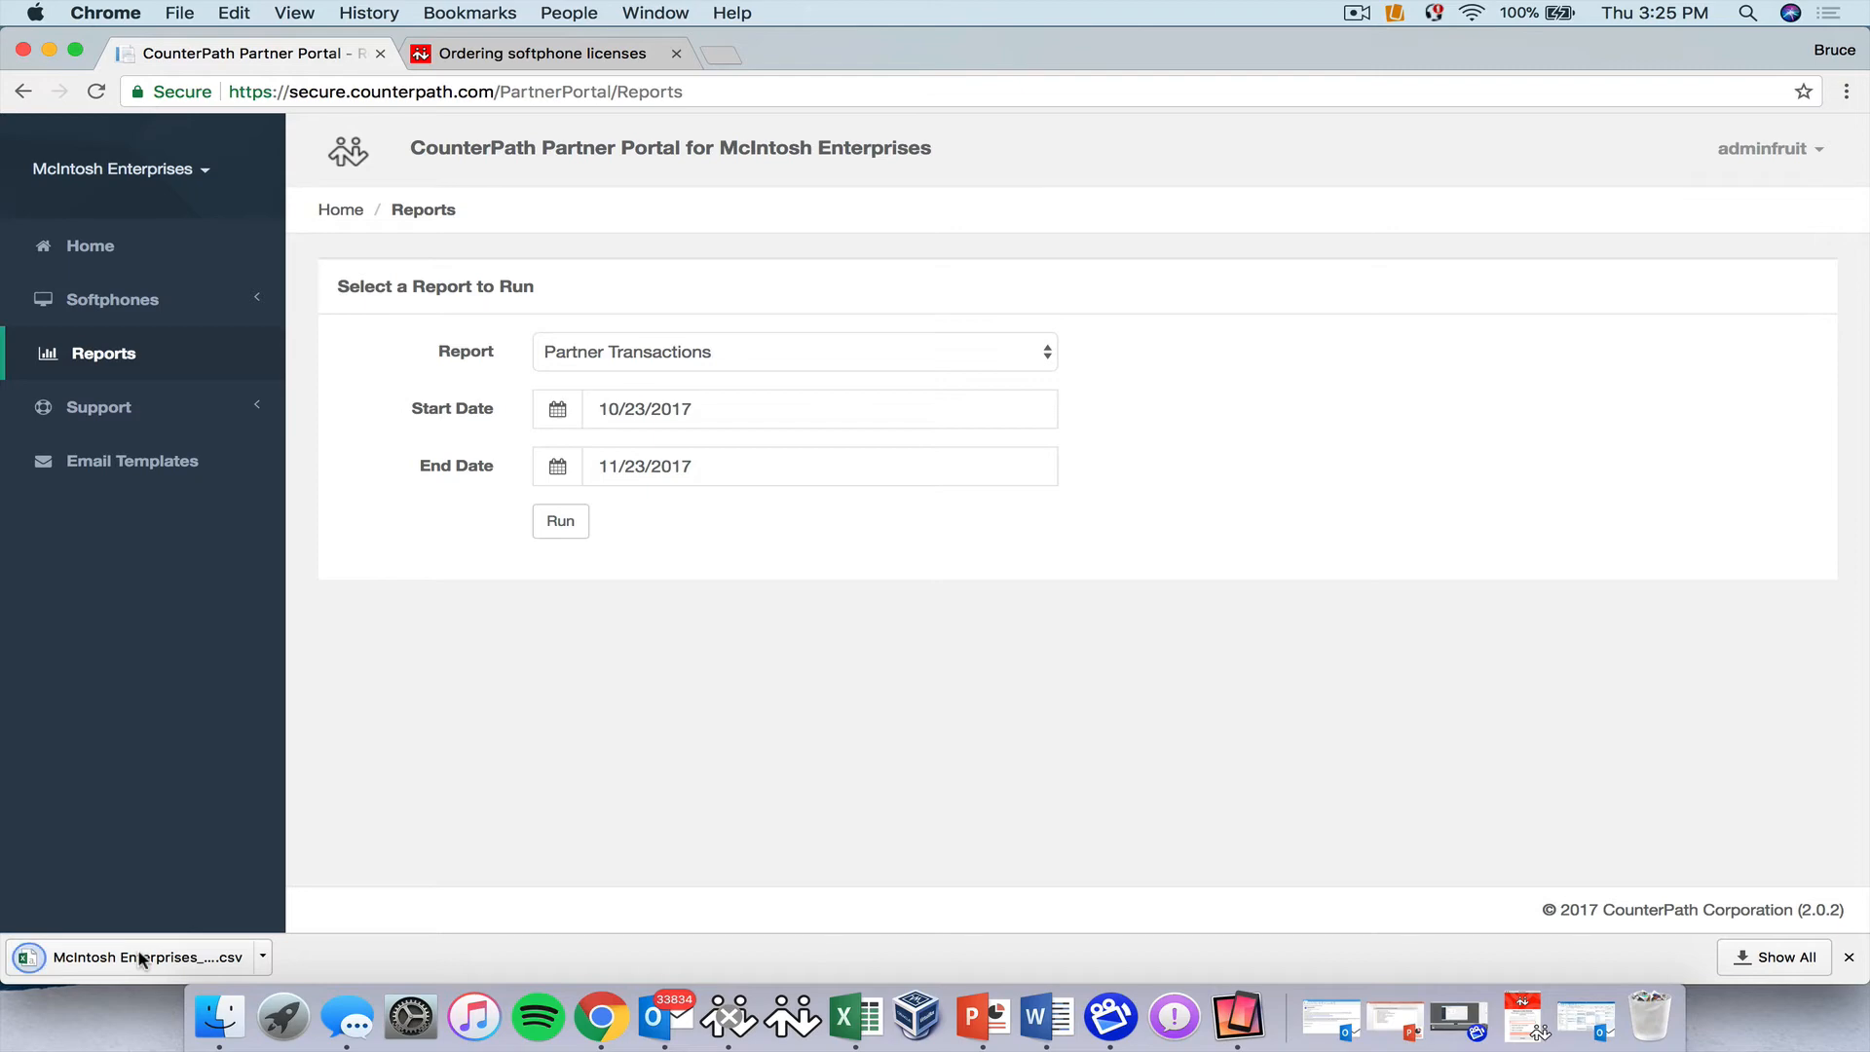
pyautogui.click(143, 958)
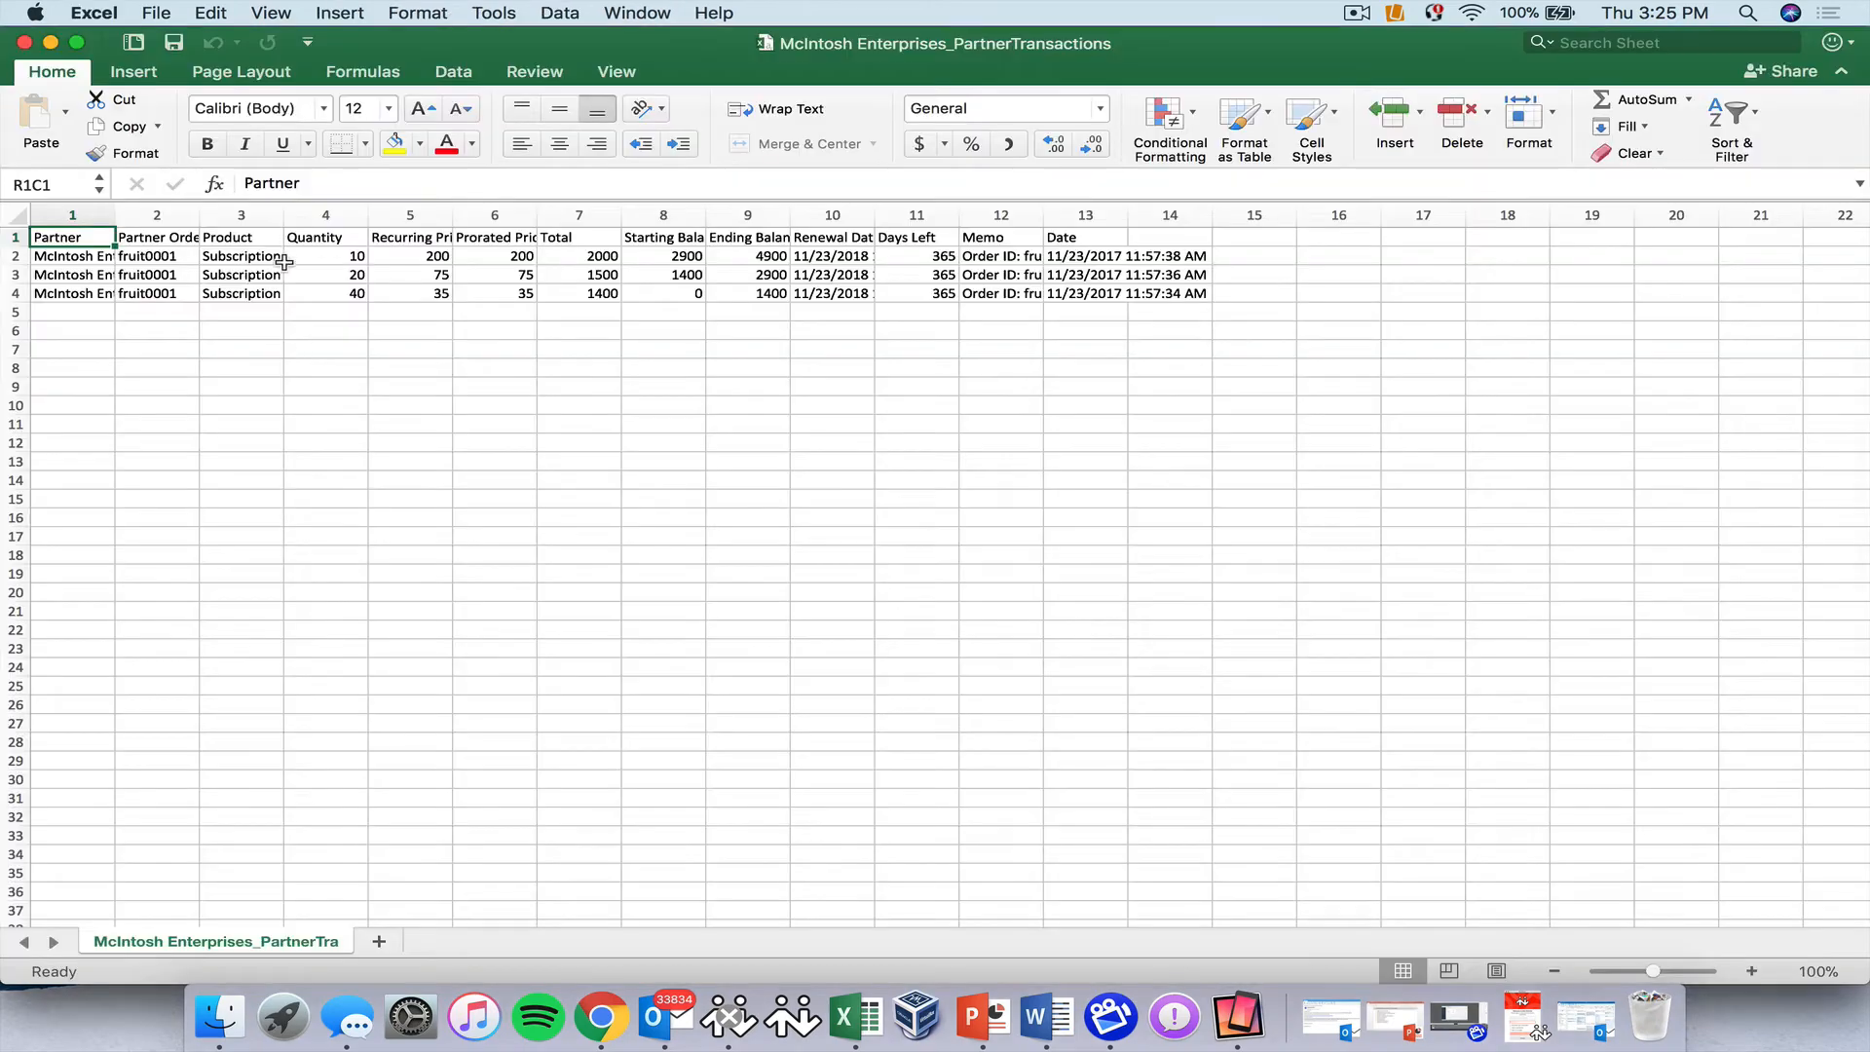
# Widen the Partner, Partner OrderId and Product columns so names and product text fit.
pyautogui.click(73, 214)
pyautogui.moveTo(109, 210); pyautogui.dragTo(180, 212)
pyautogui.click(222, 215)
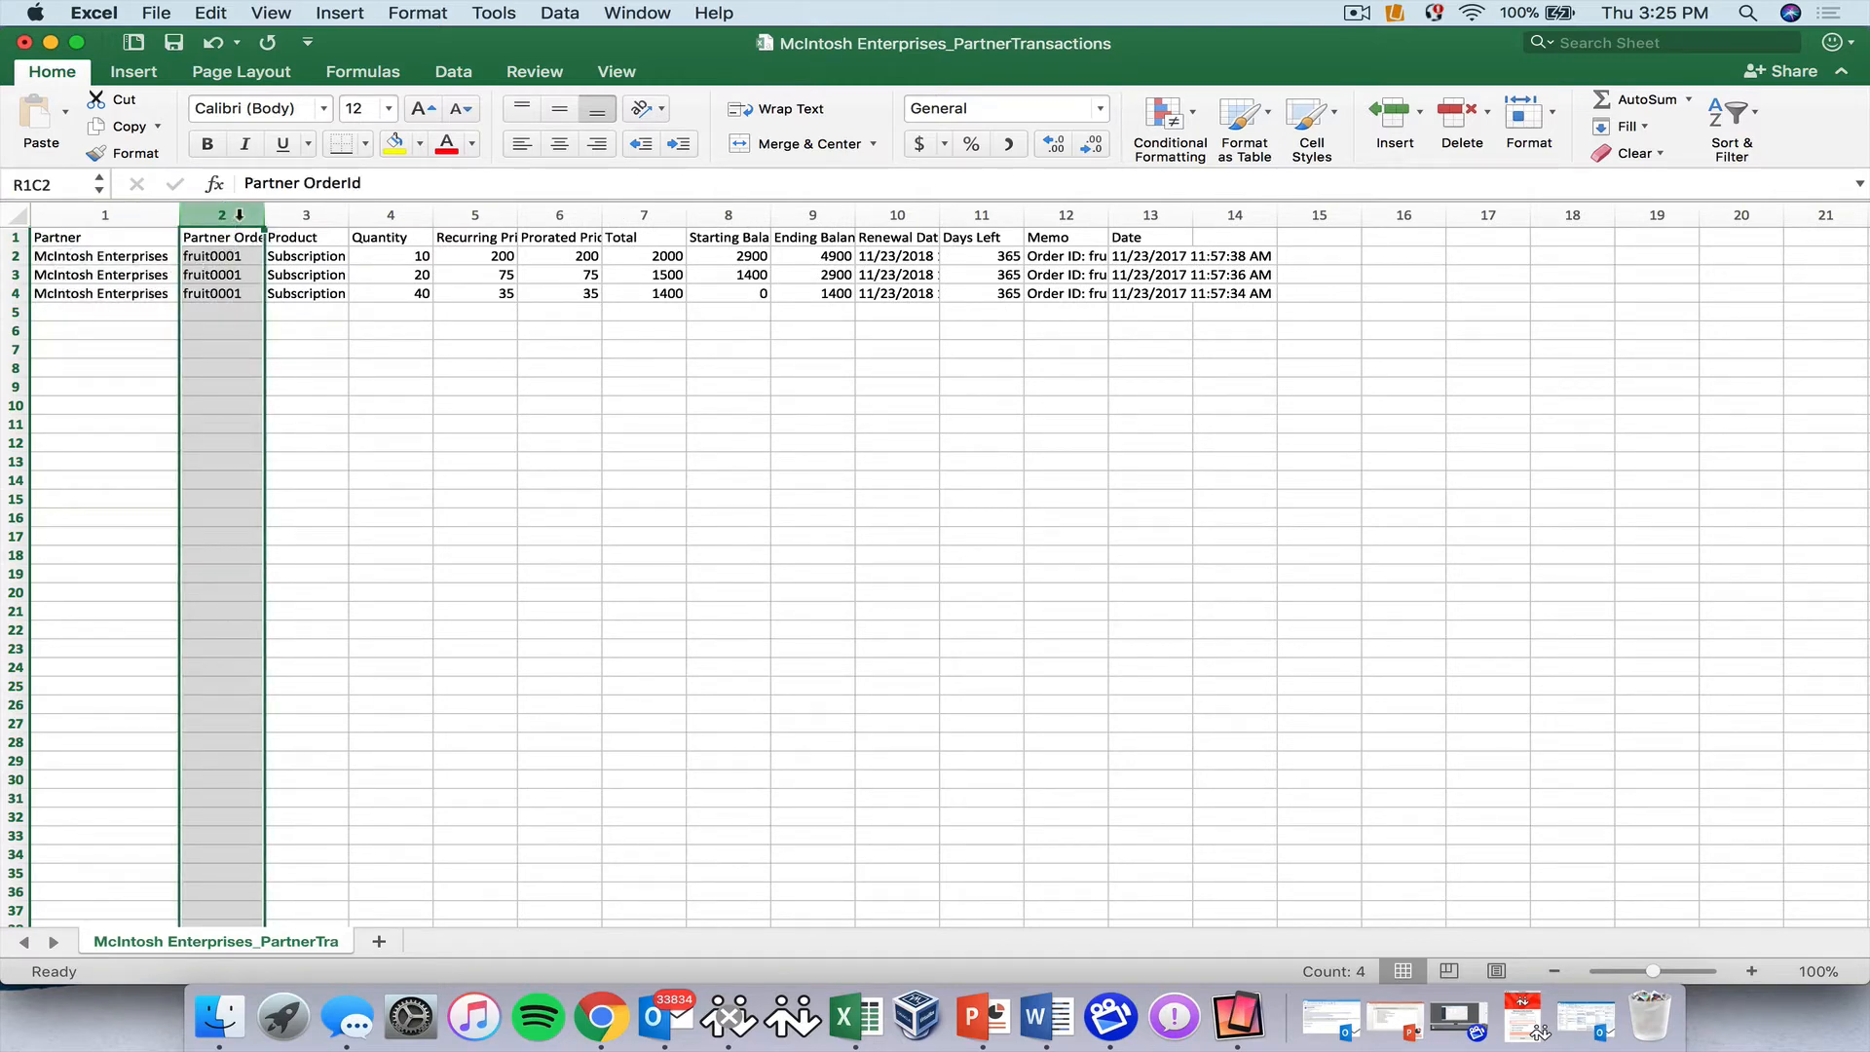
pyautogui.moveTo(264, 216); pyautogui.dragTo(300, 216)
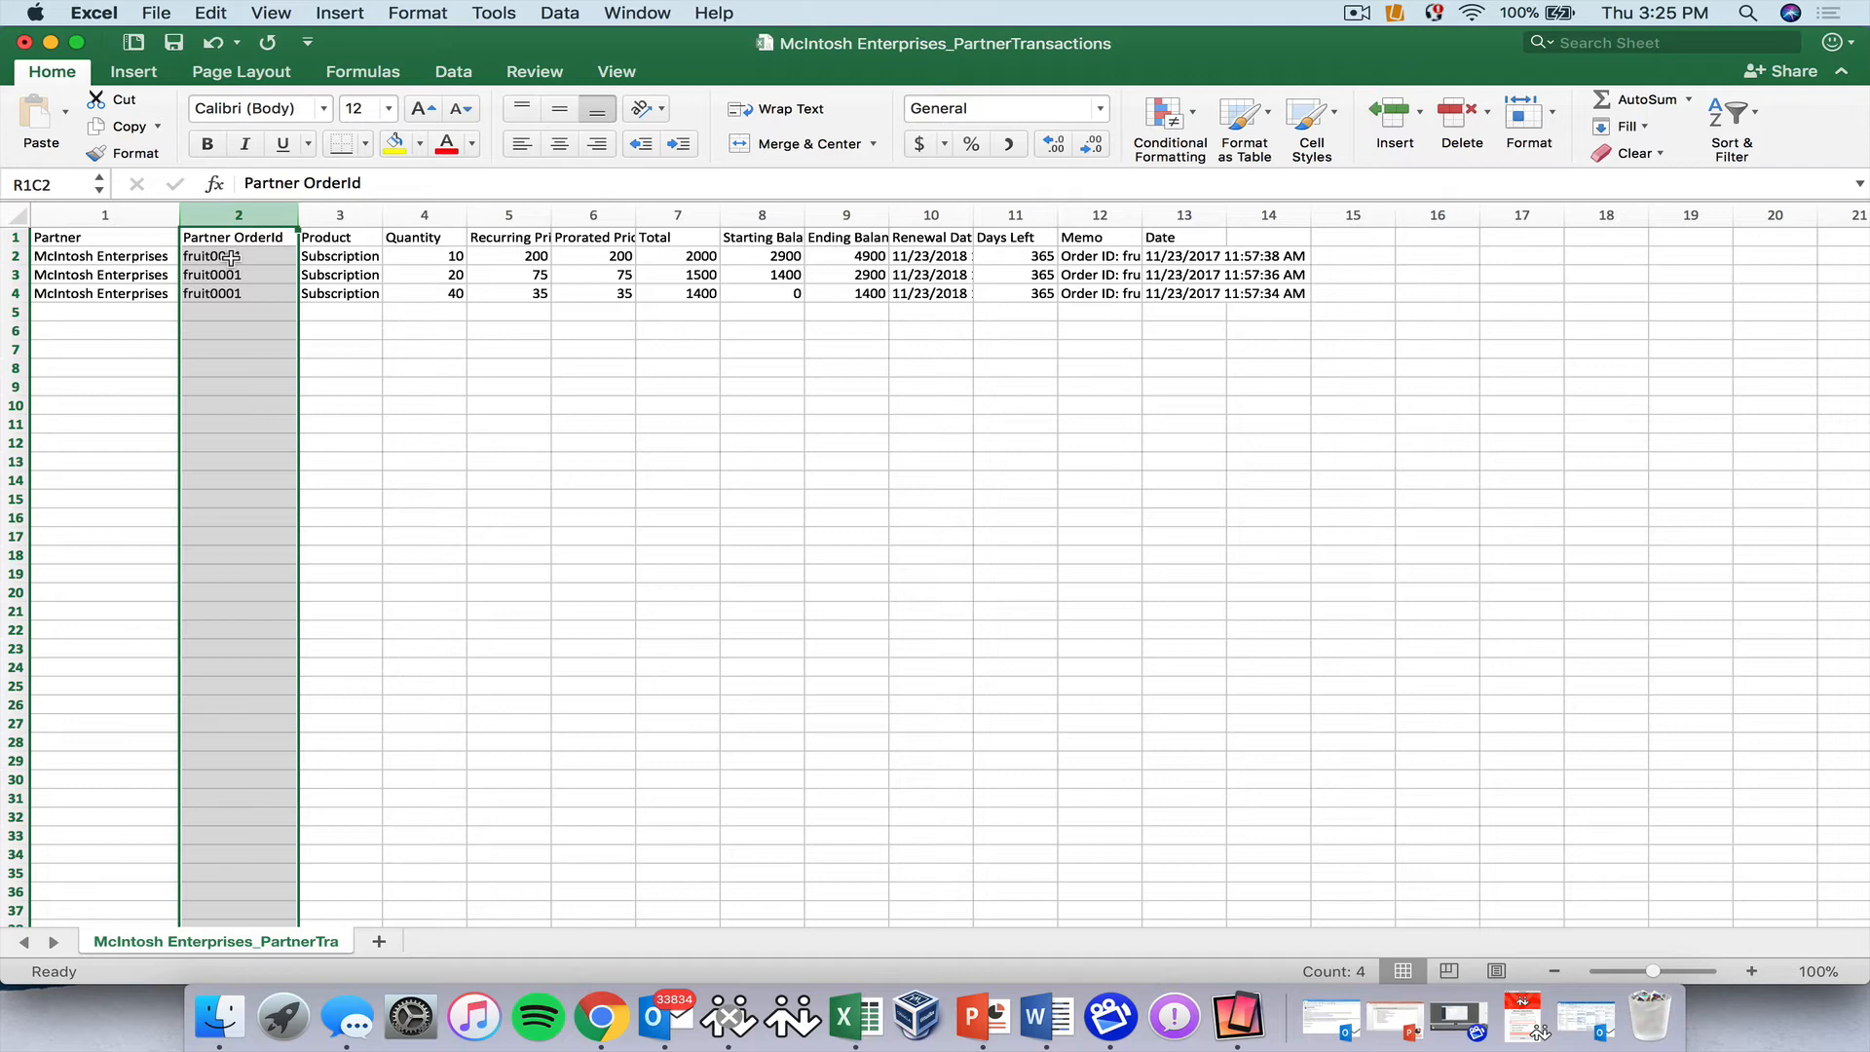
pyautogui.click(341, 215)
pyautogui.moveTo(382, 215); pyautogui.dragTo(546, 218)
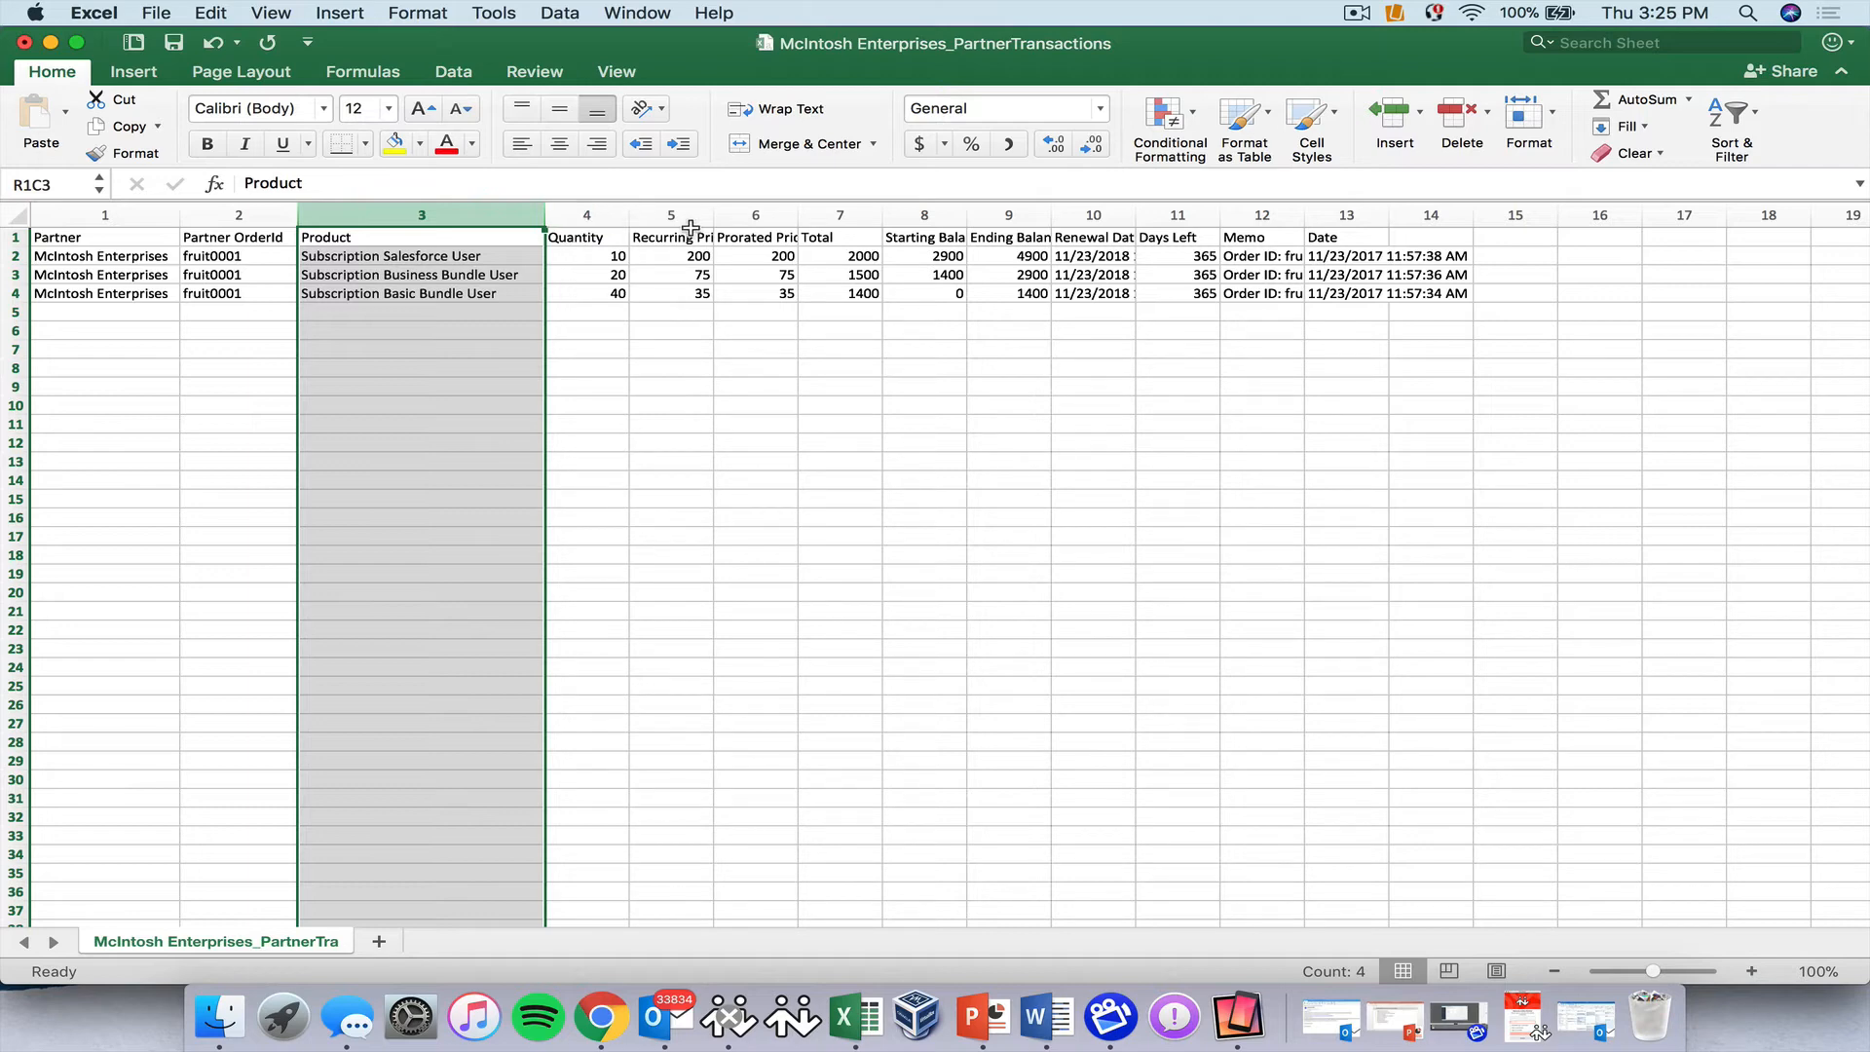
# Widen column 5 and Prorated Price, check prorated values, then select Total through Ending Balance.
pyautogui.moveTo(714, 214); pyautogui.dragTo(738, 215)
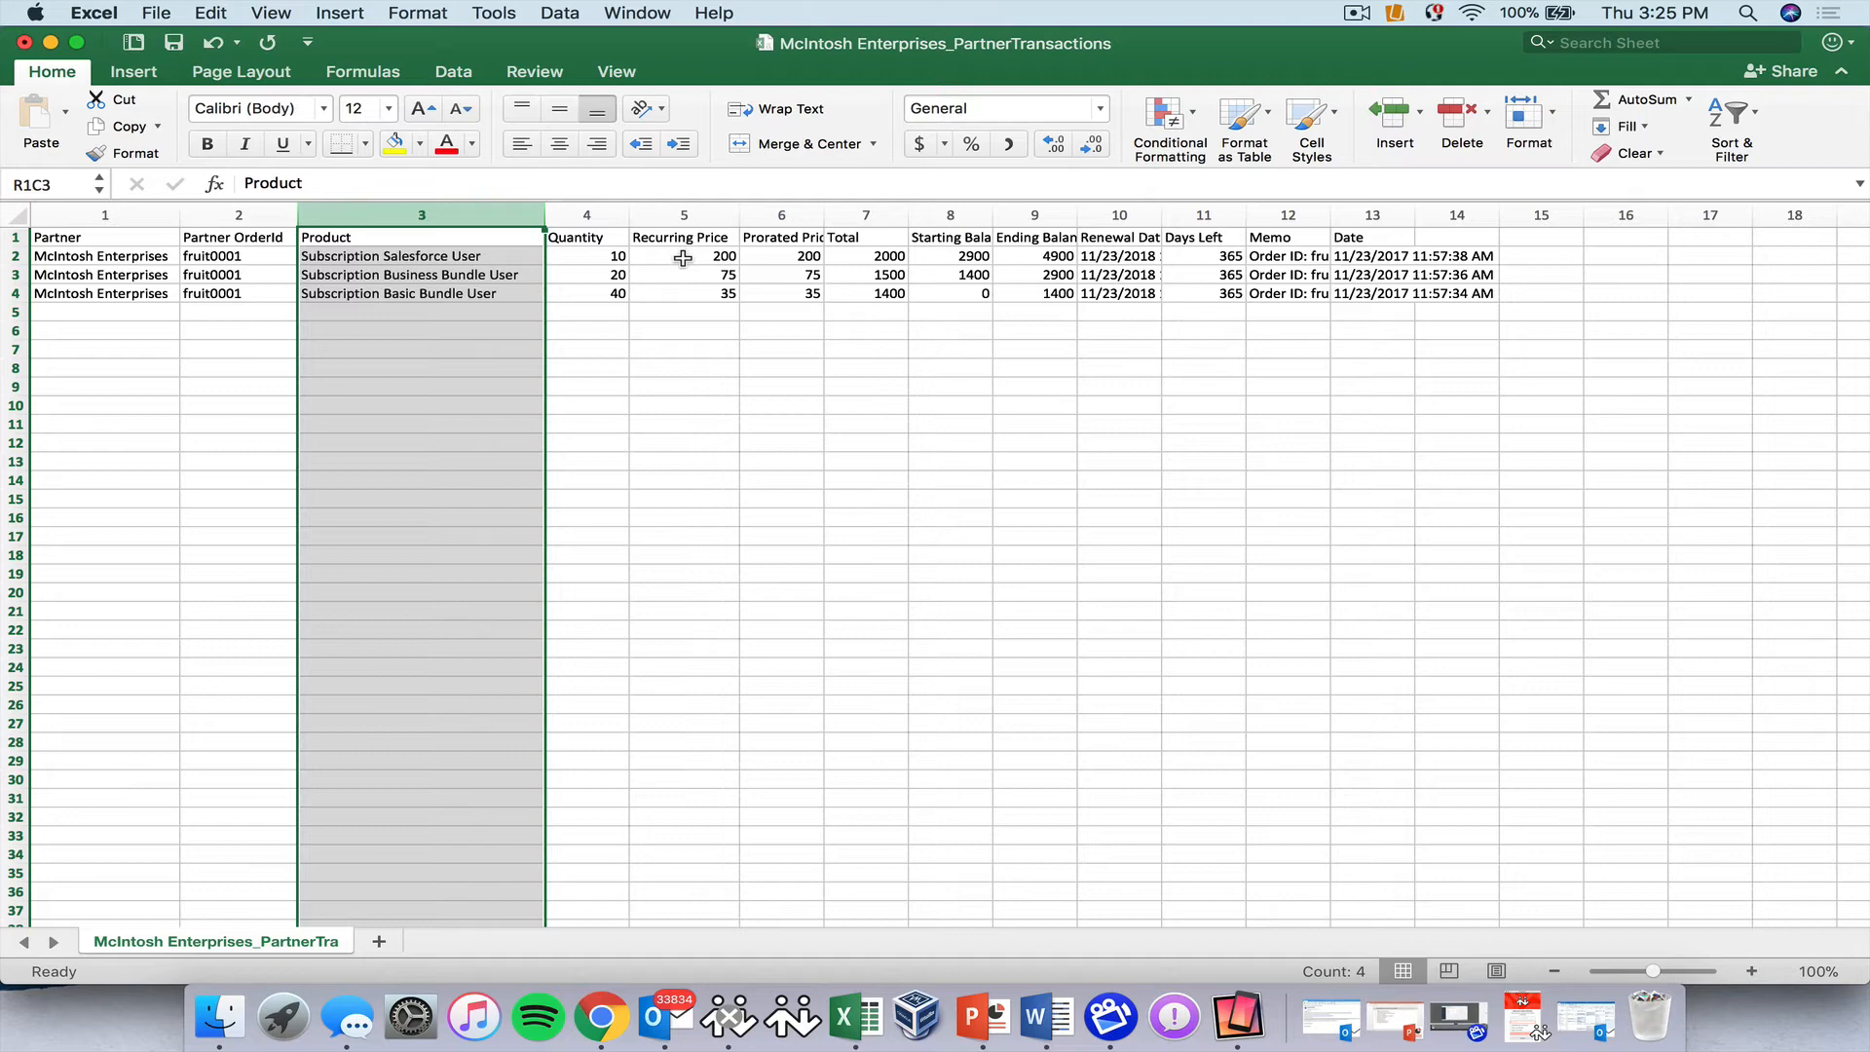
pyautogui.click(774, 215)
pyautogui.moveTo(824, 214); pyautogui.dragTo(835, 213)
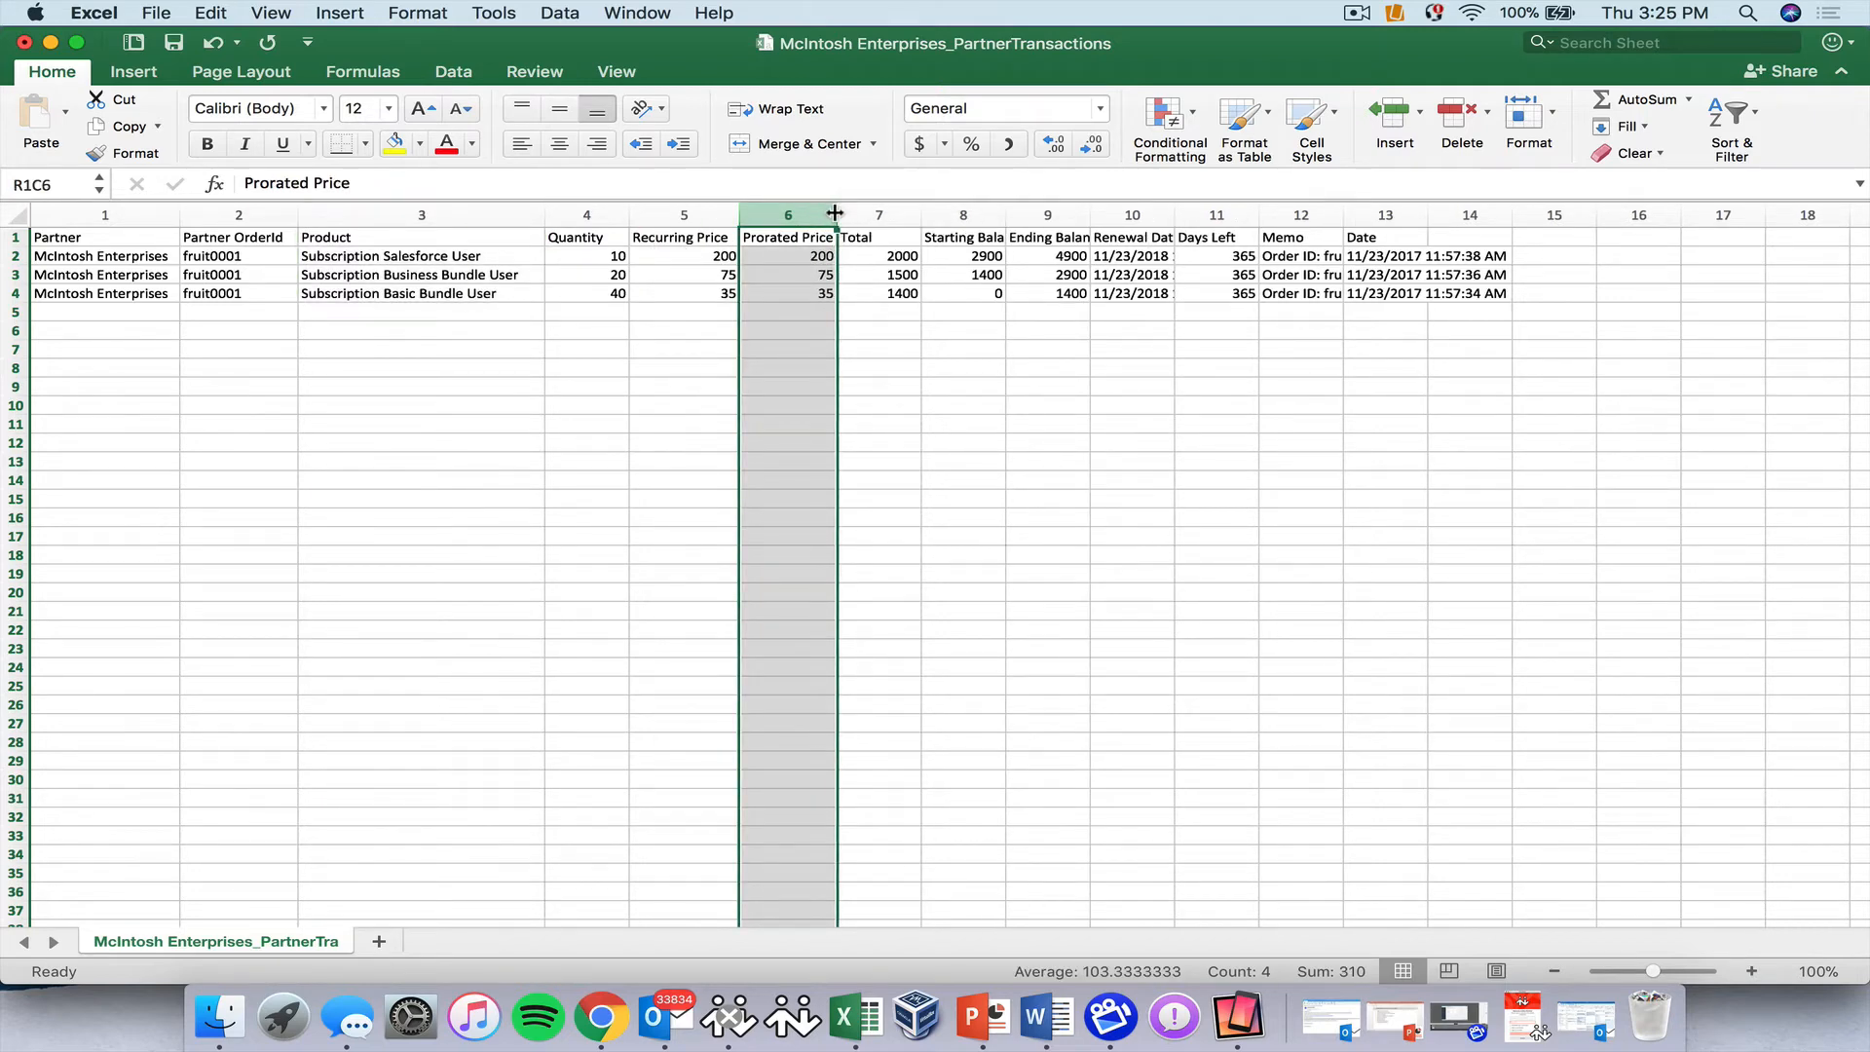
pyautogui.click(802, 256)
pyautogui.click(794, 280)
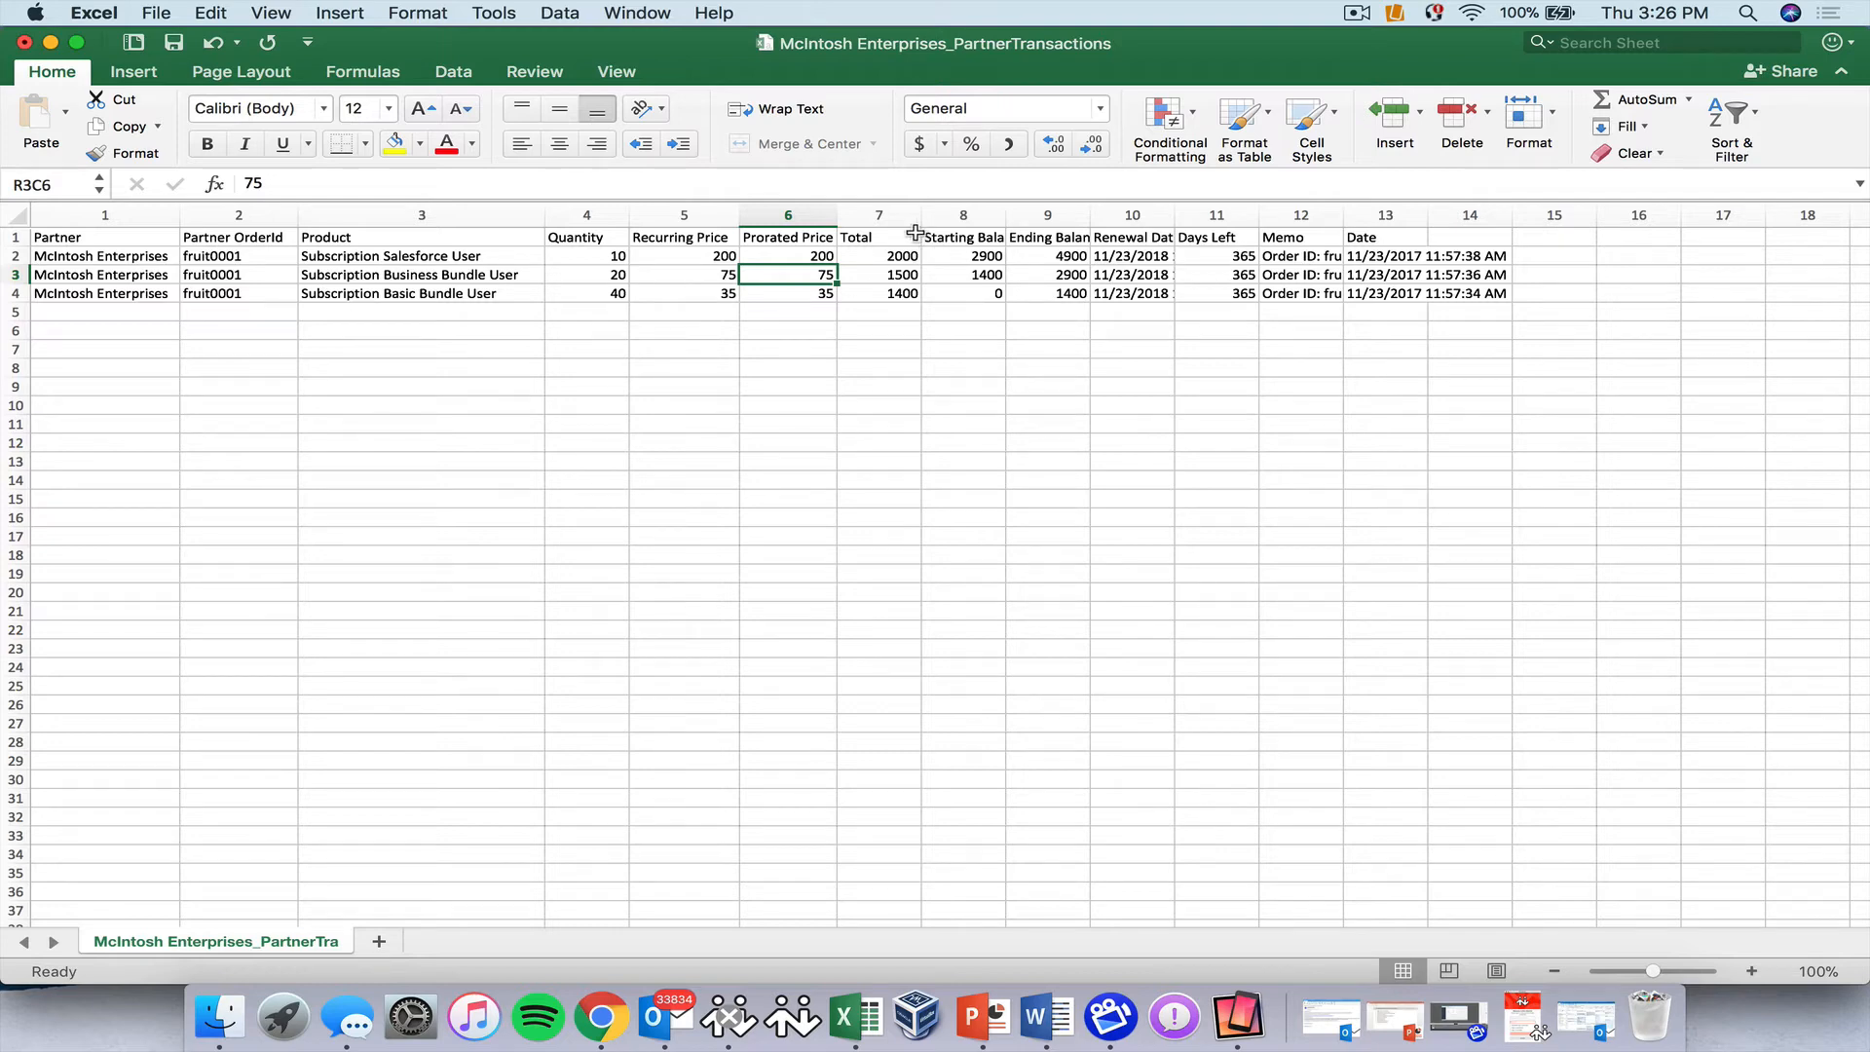
pyautogui.moveTo(882, 216); pyautogui.dragTo(1048, 216)
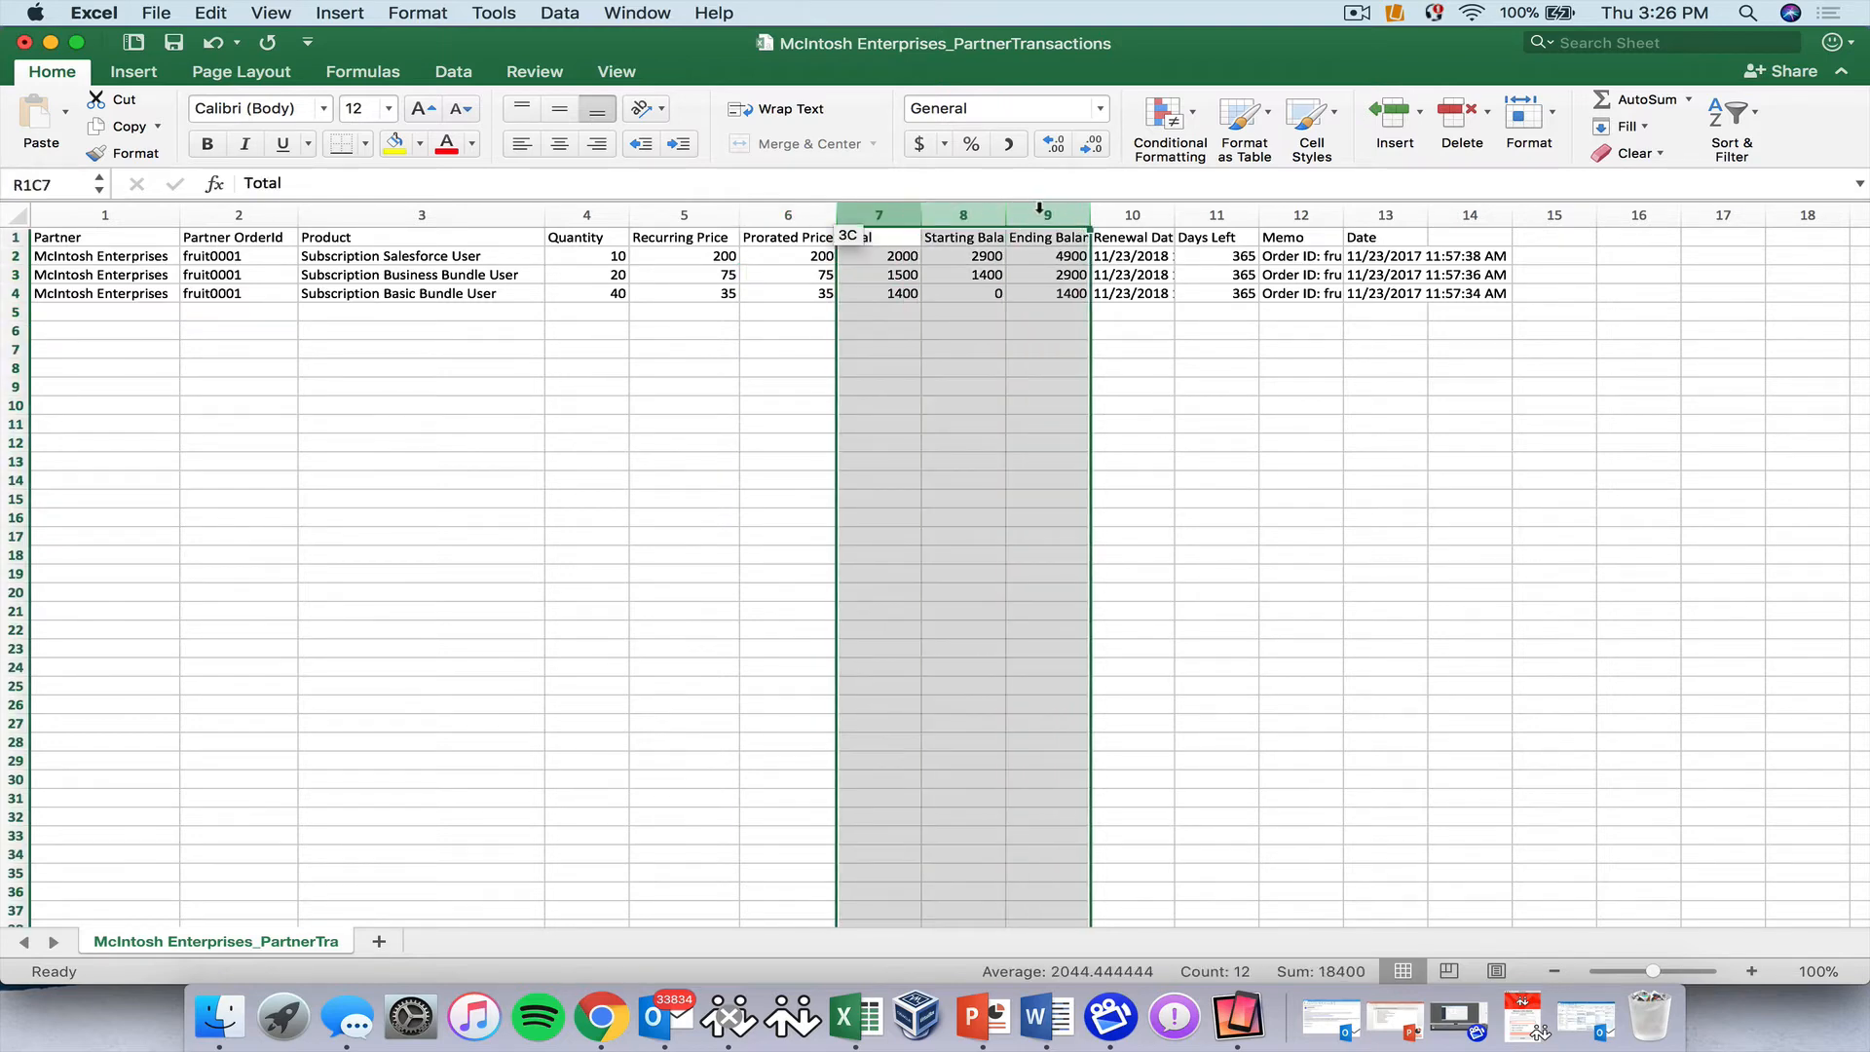
# Hide the Total and balance columns and widen Renewal Date so full dates show.
pyautogui.rightClick(1047, 212)
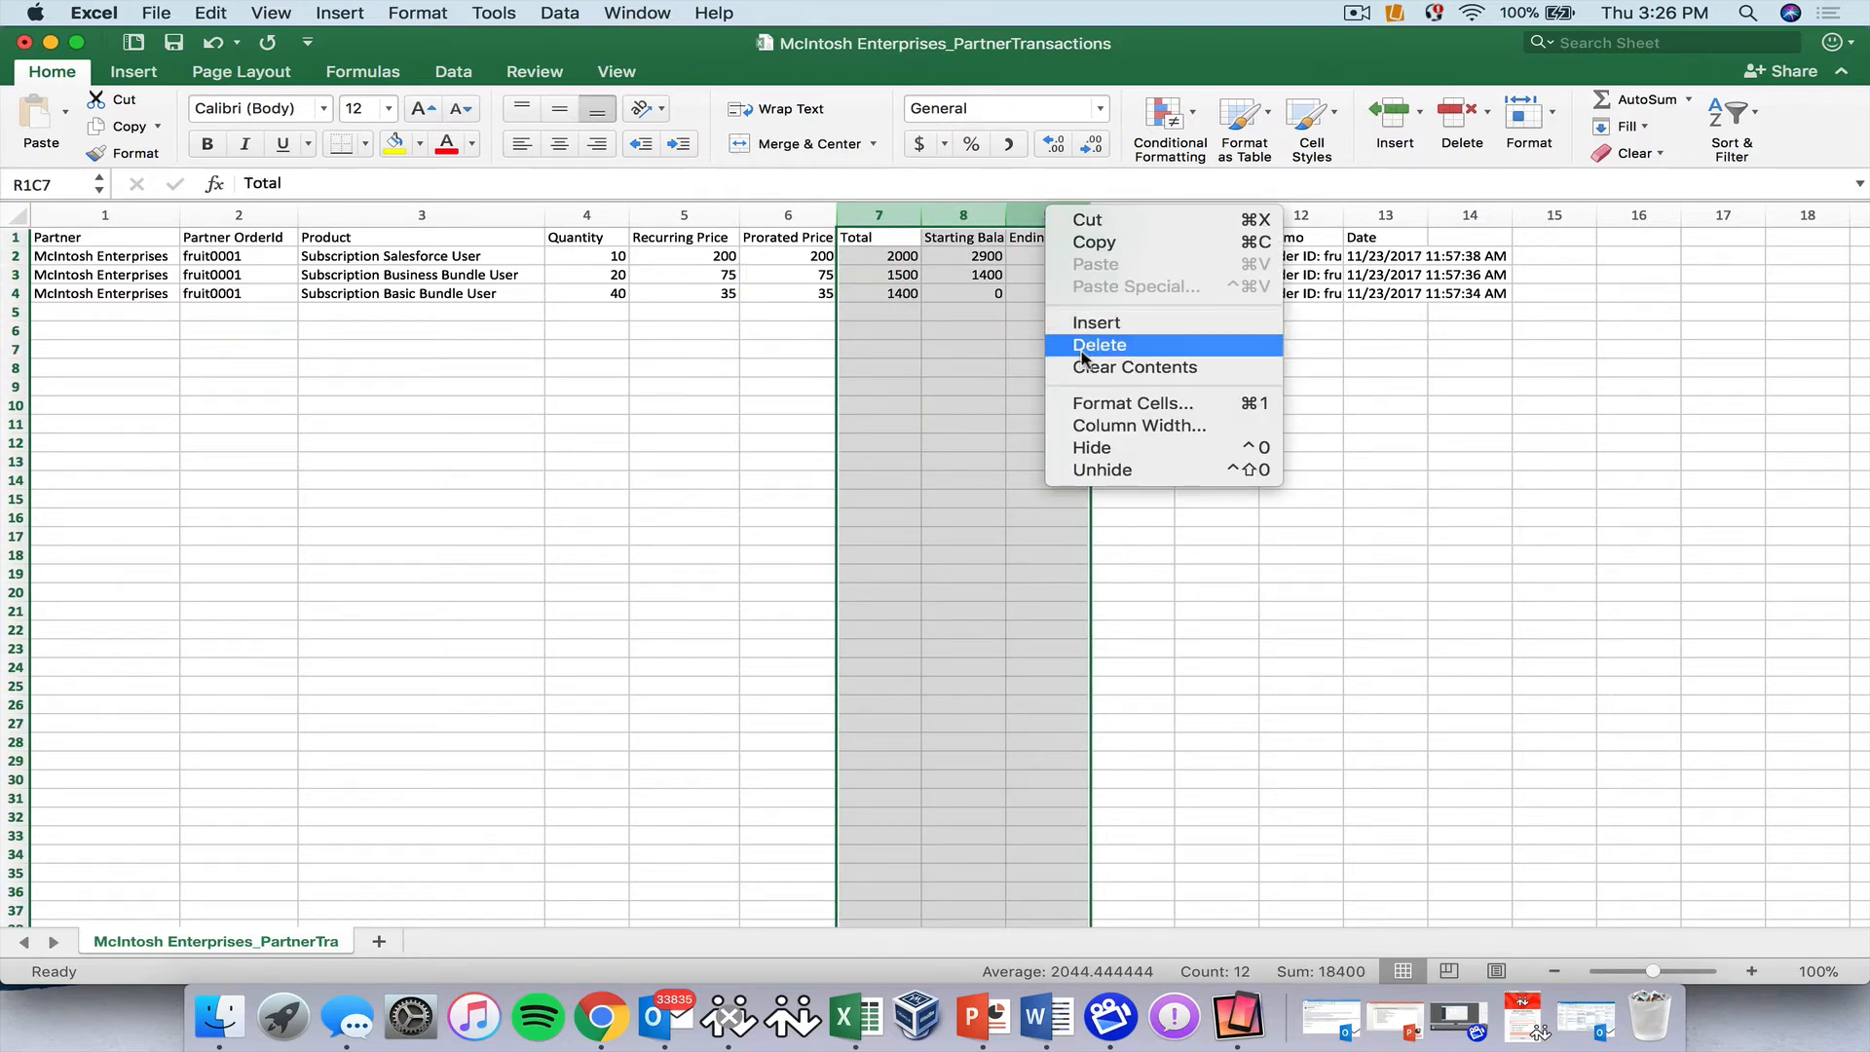
pyautogui.click(1097, 448)
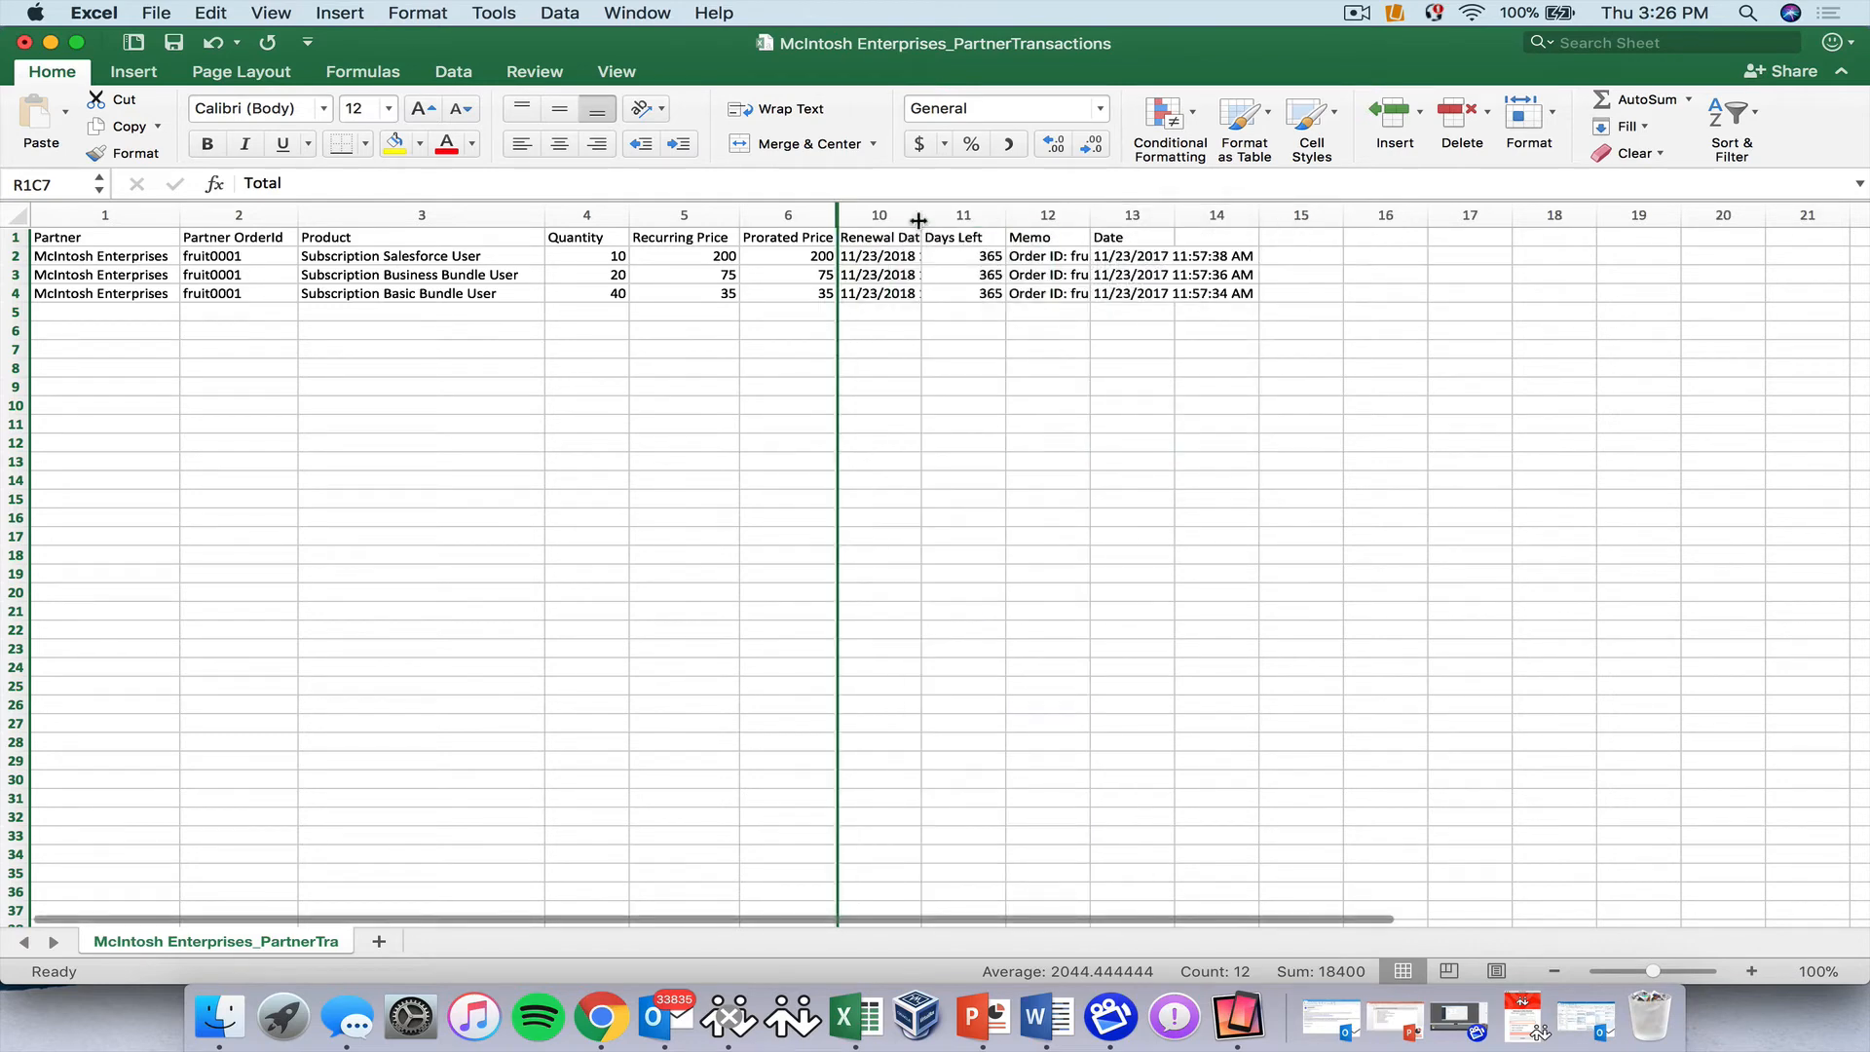
pyautogui.click(912, 214)
pyautogui.moveTo(922, 214); pyautogui.dragTo(1015, 214)
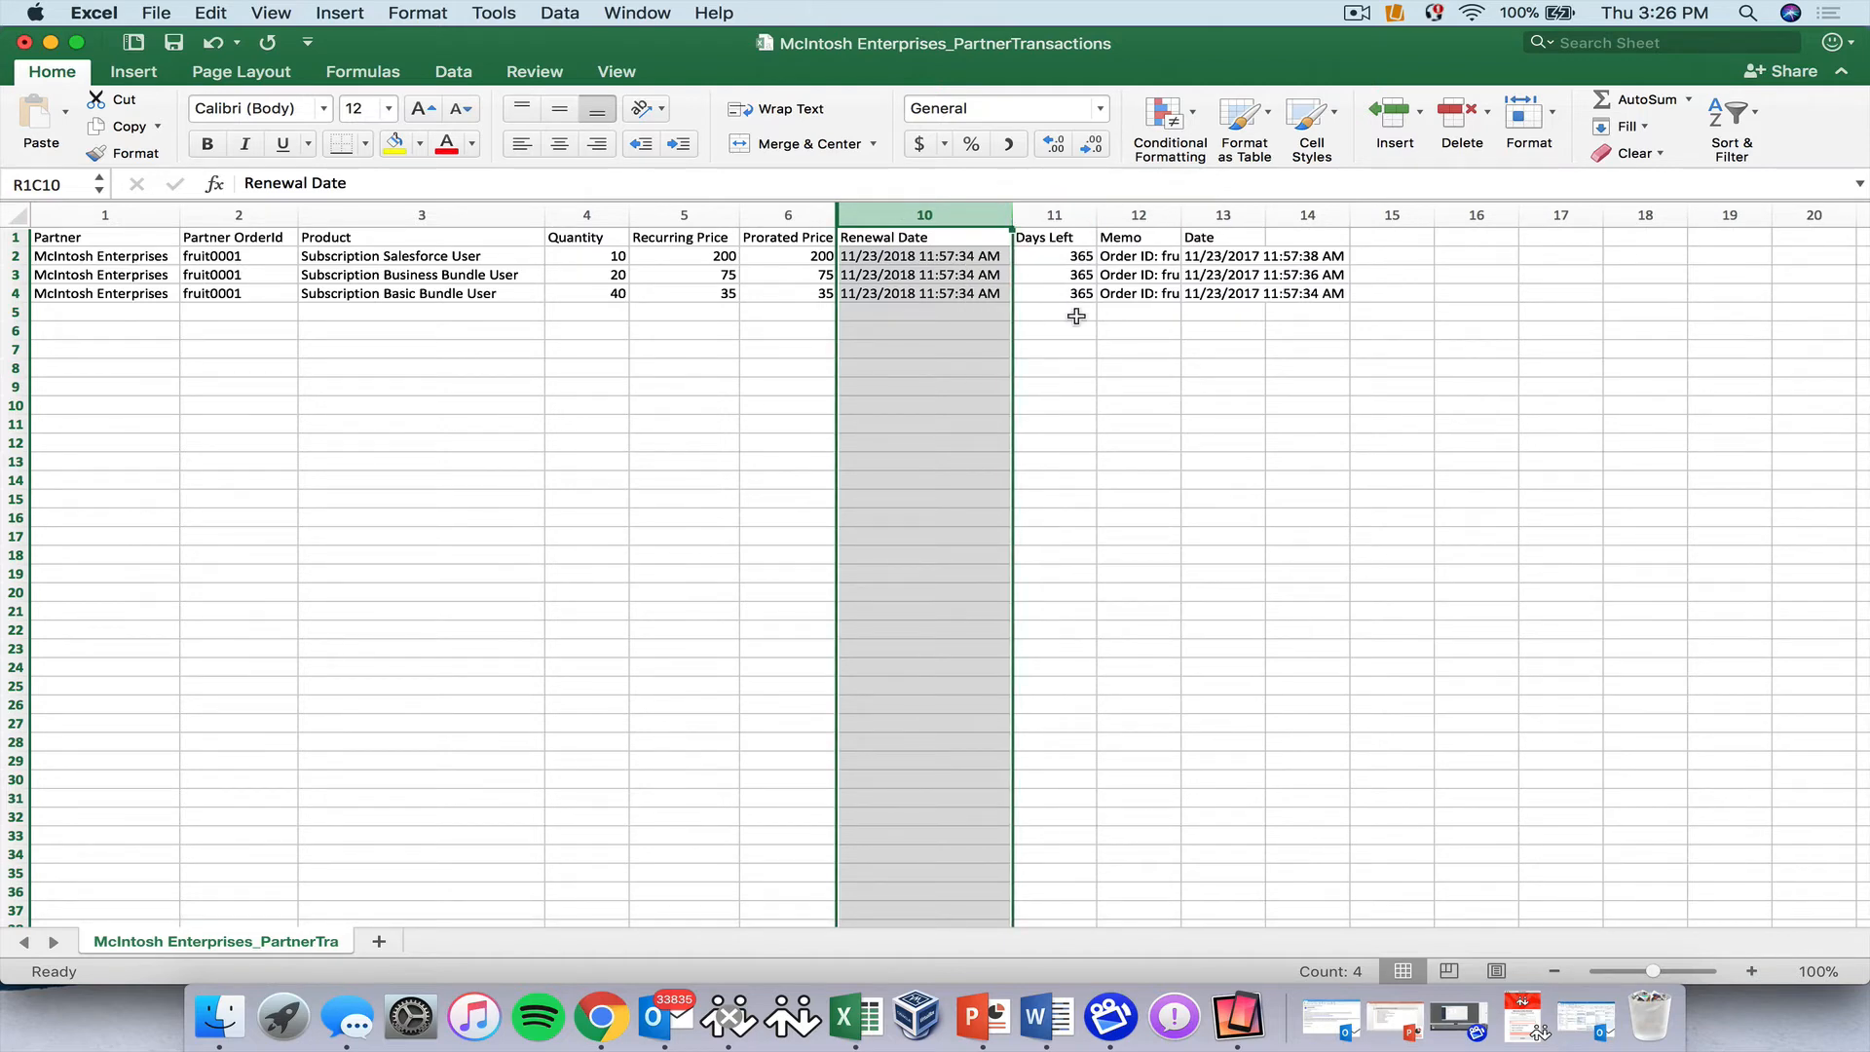
# Widen the Memo and Date columns, then close the workbook, saving the changes.
pyautogui.click(1157, 213)
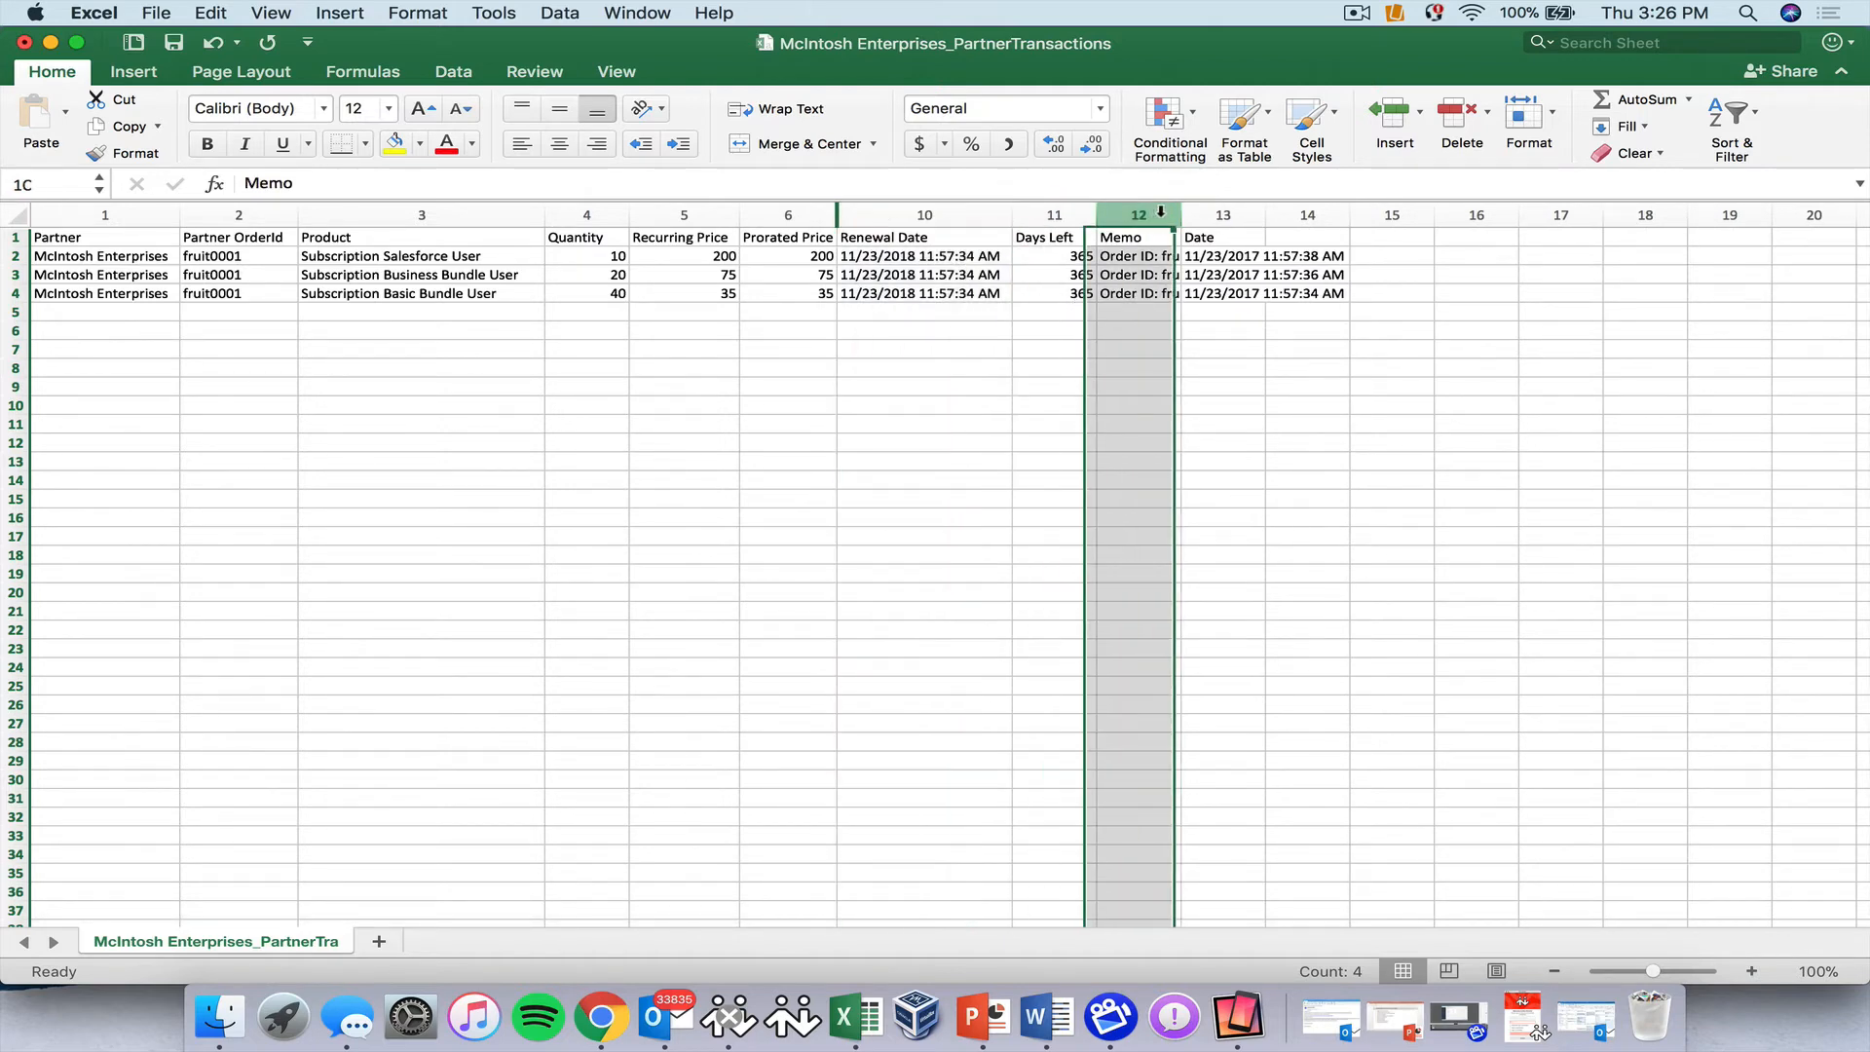
pyautogui.moveTo(1181, 215); pyautogui.dragTo(1483, 212)
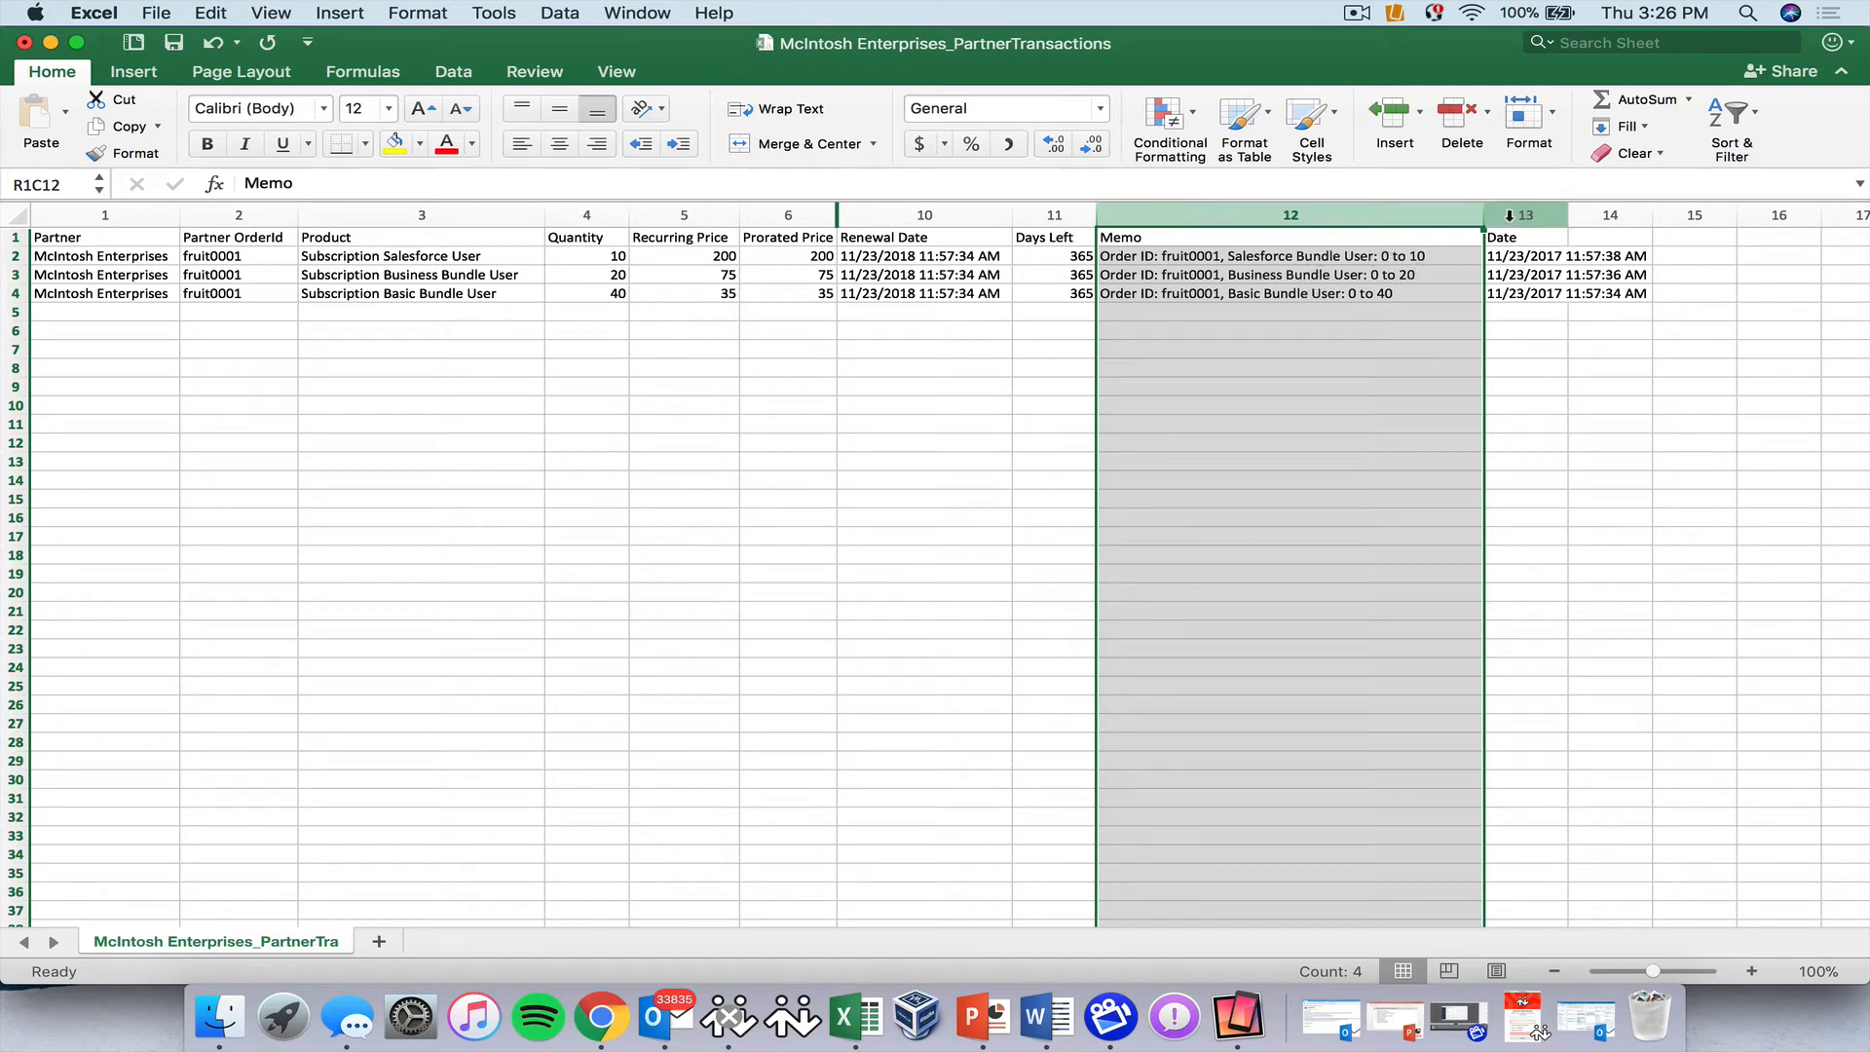
pyautogui.click(1508, 216)
pyautogui.moveTo(1568, 210); pyautogui.dragTo(1699, 203)
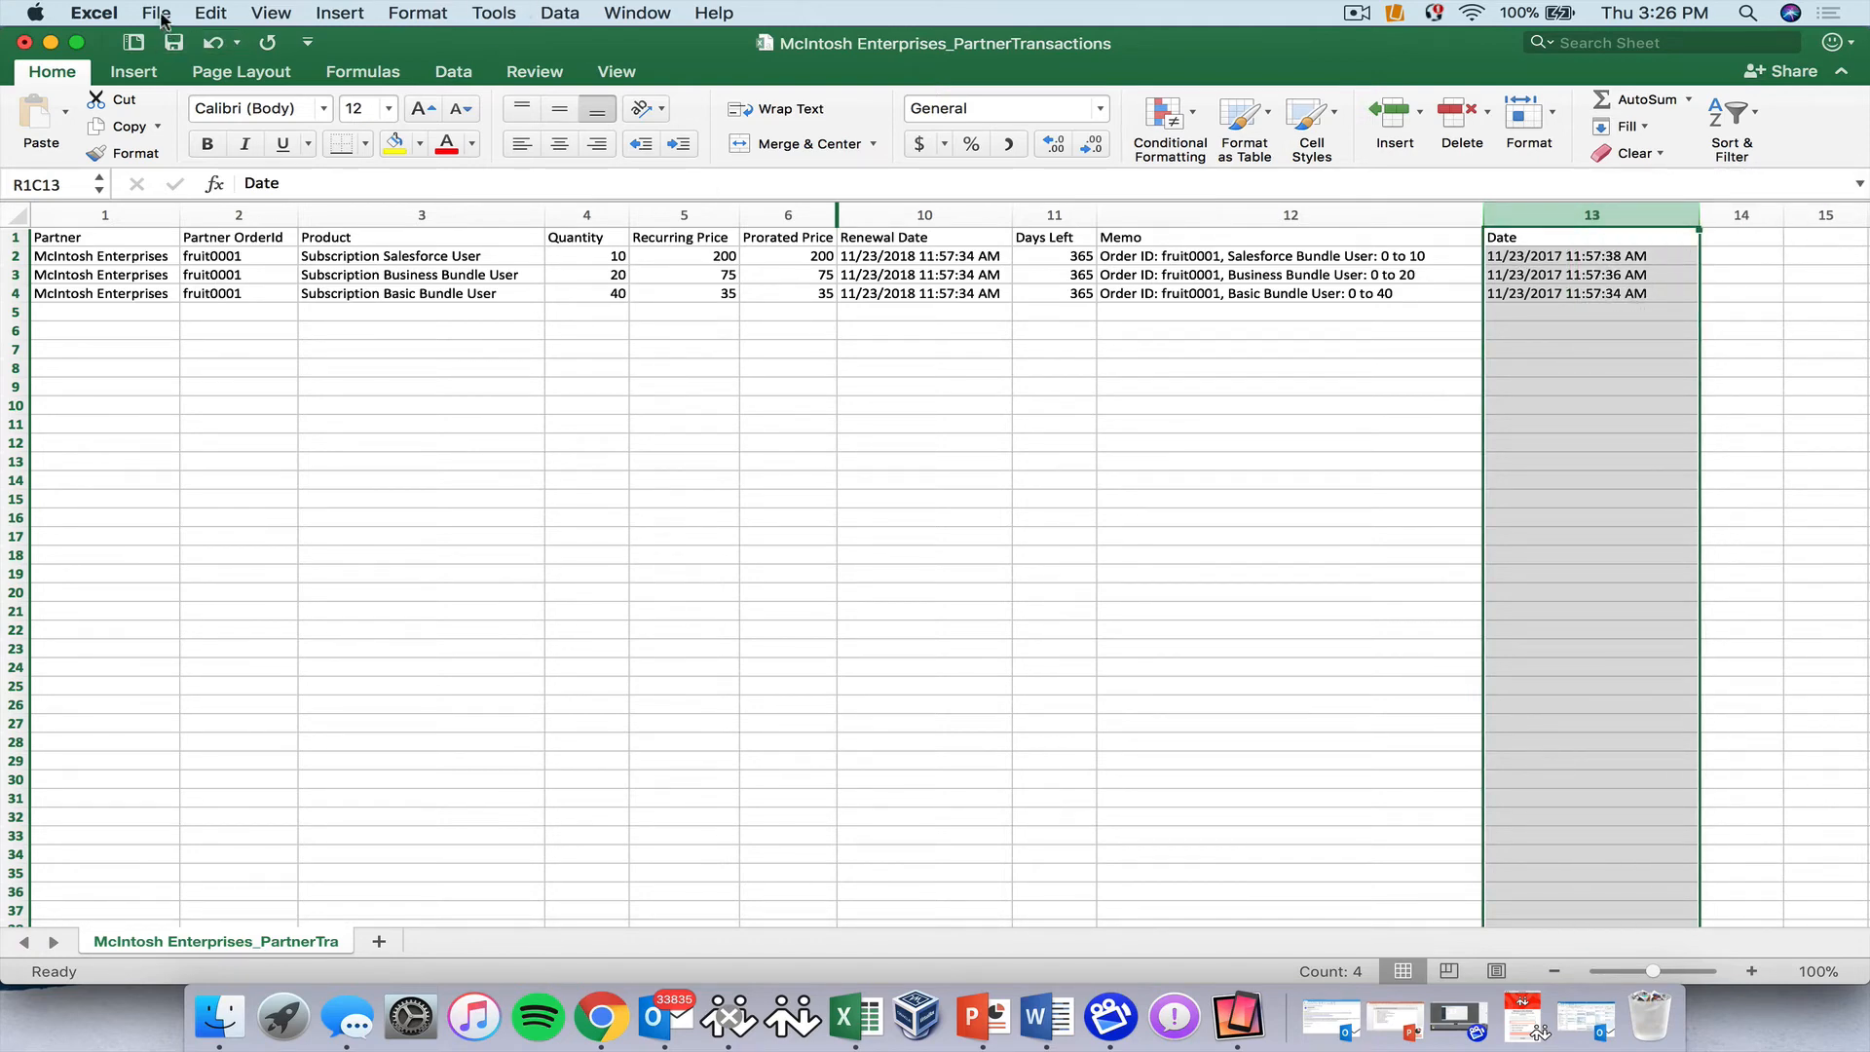
pyautogui.click(24, 44)
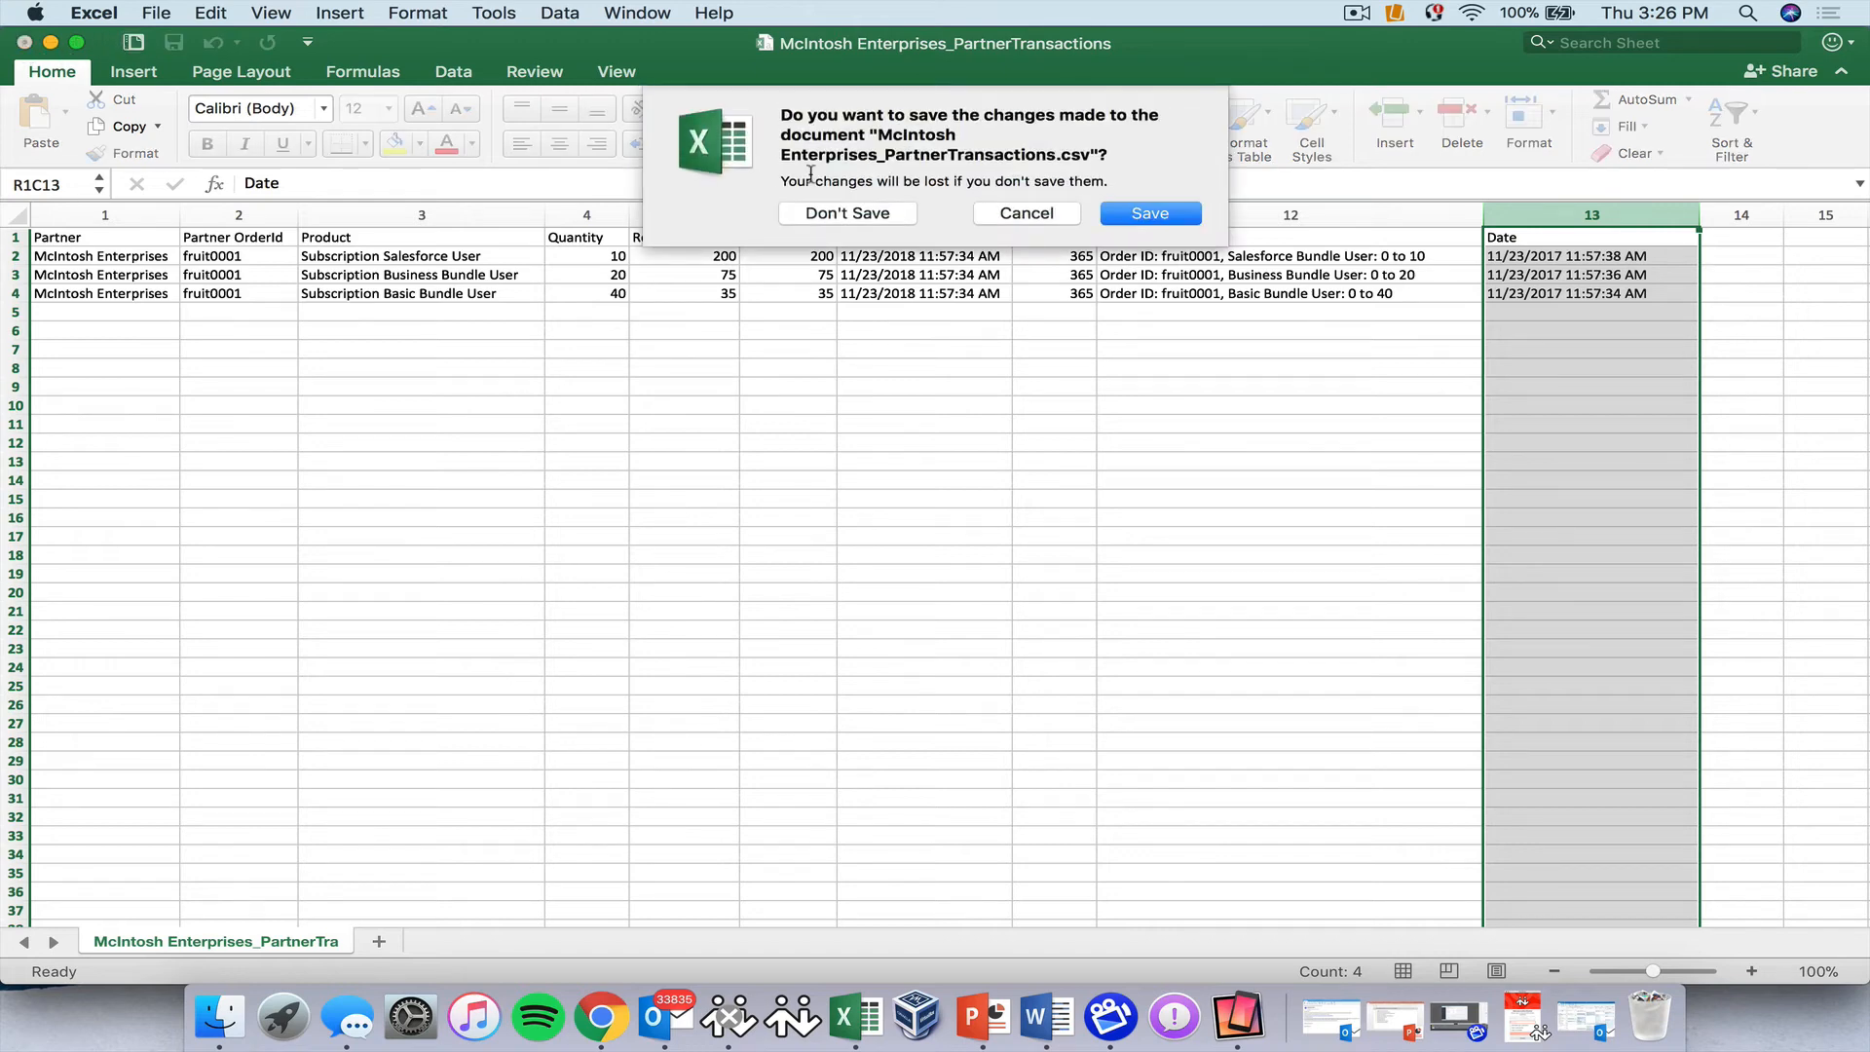
pyautogui.click(1149, 213)
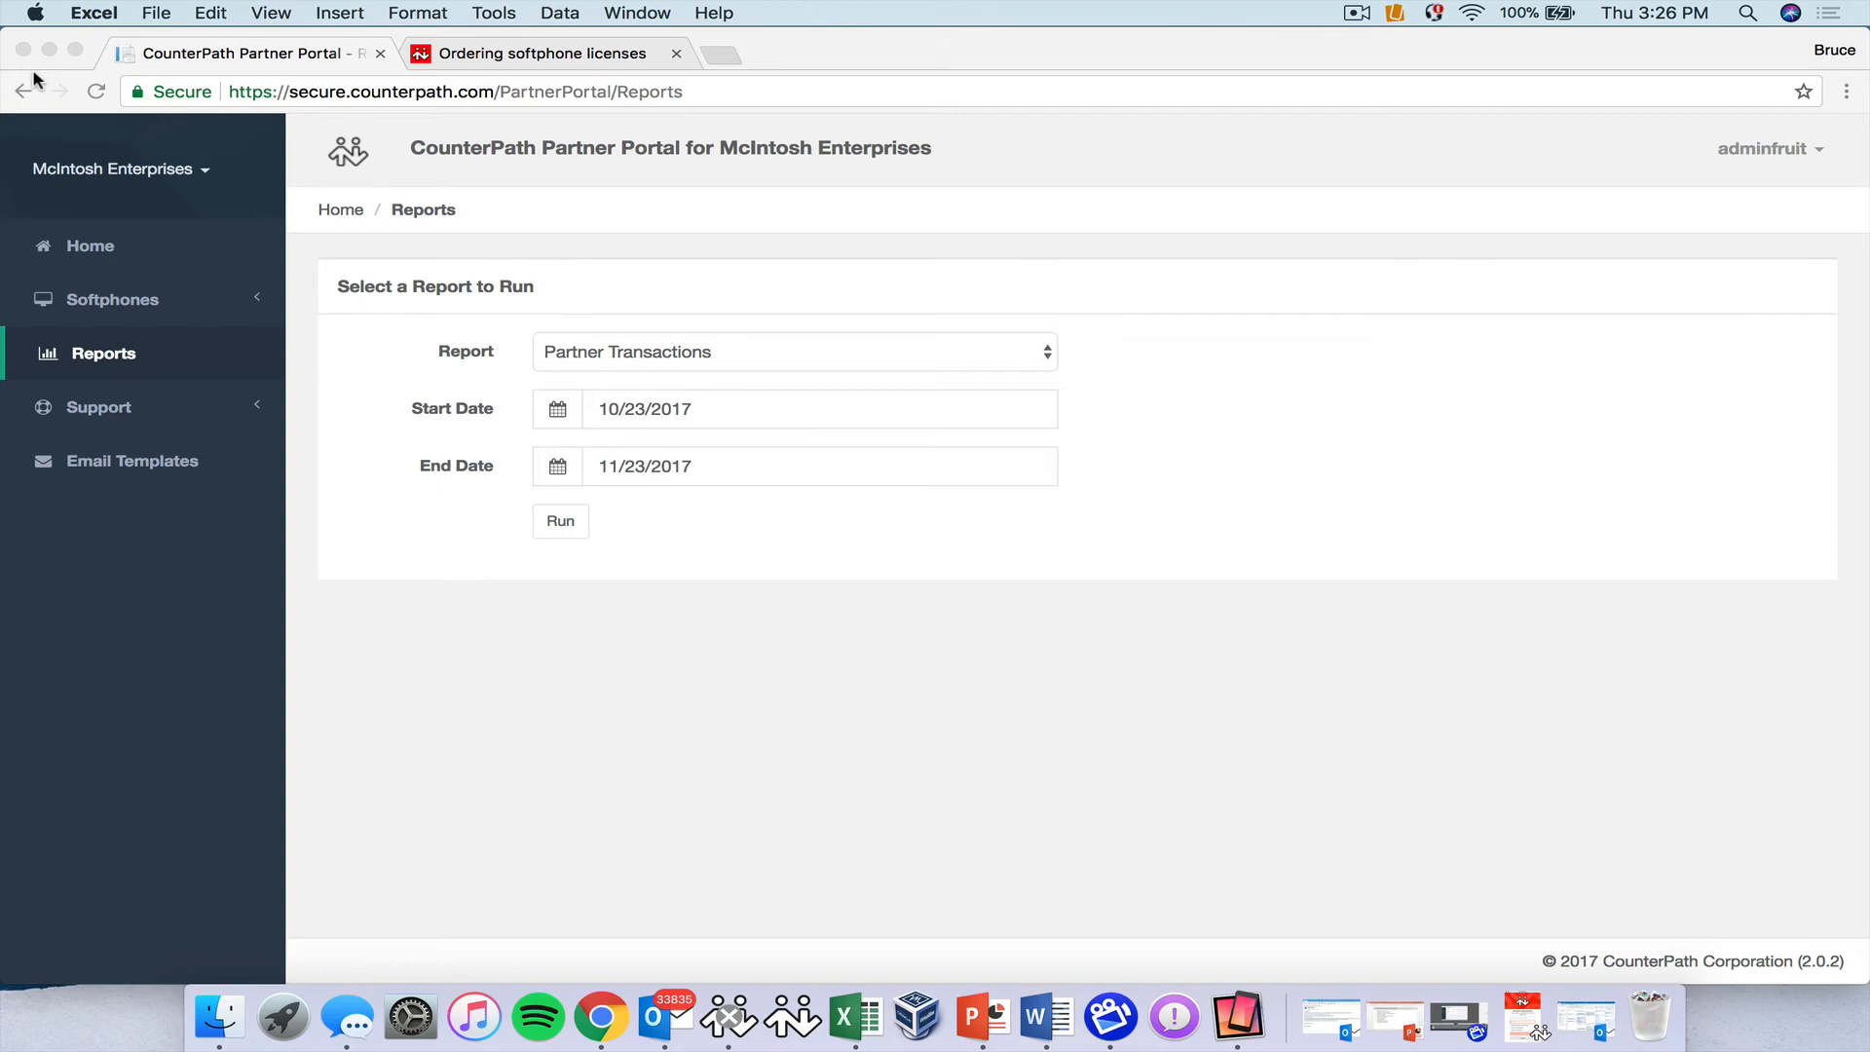
# Switch the portal from Apple Resellers to Fruit Distribution and open its Email Templates list.
pyautogui.click(176, 174)
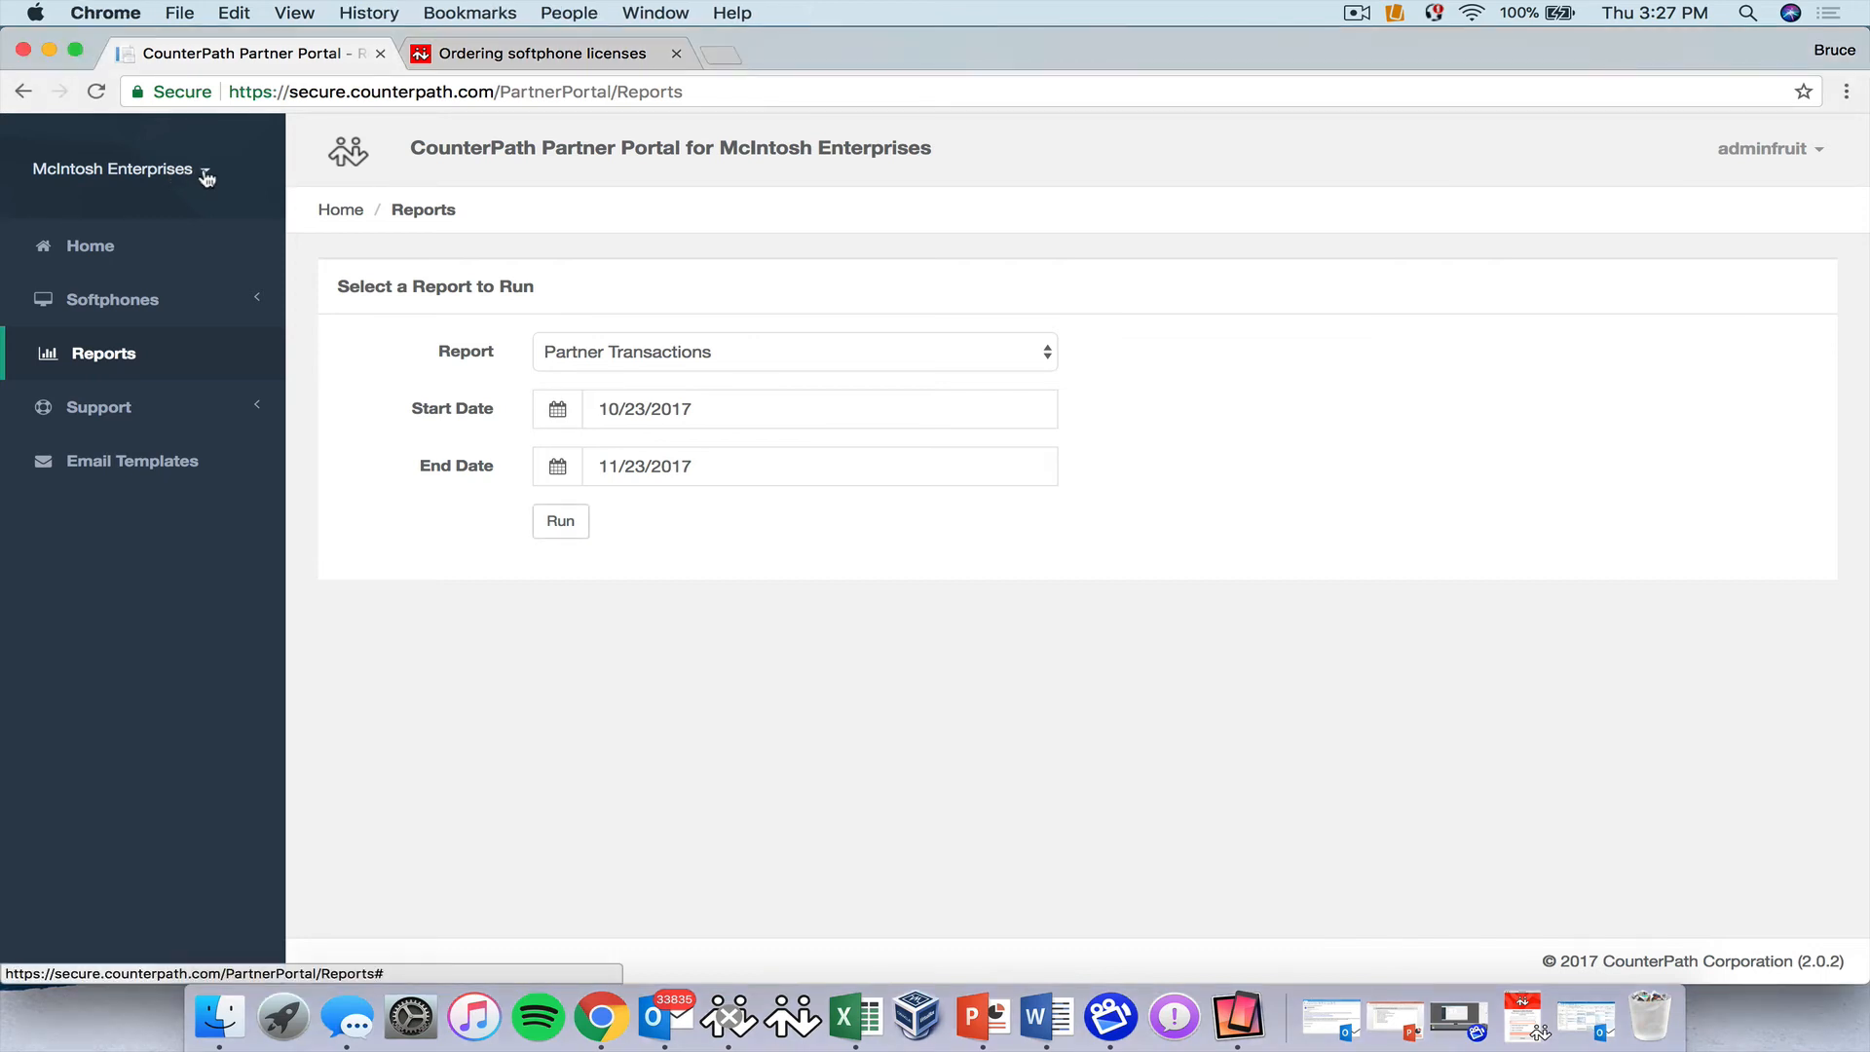
pyautogui.click(206, 173)
pyautogui.click(140, 281)
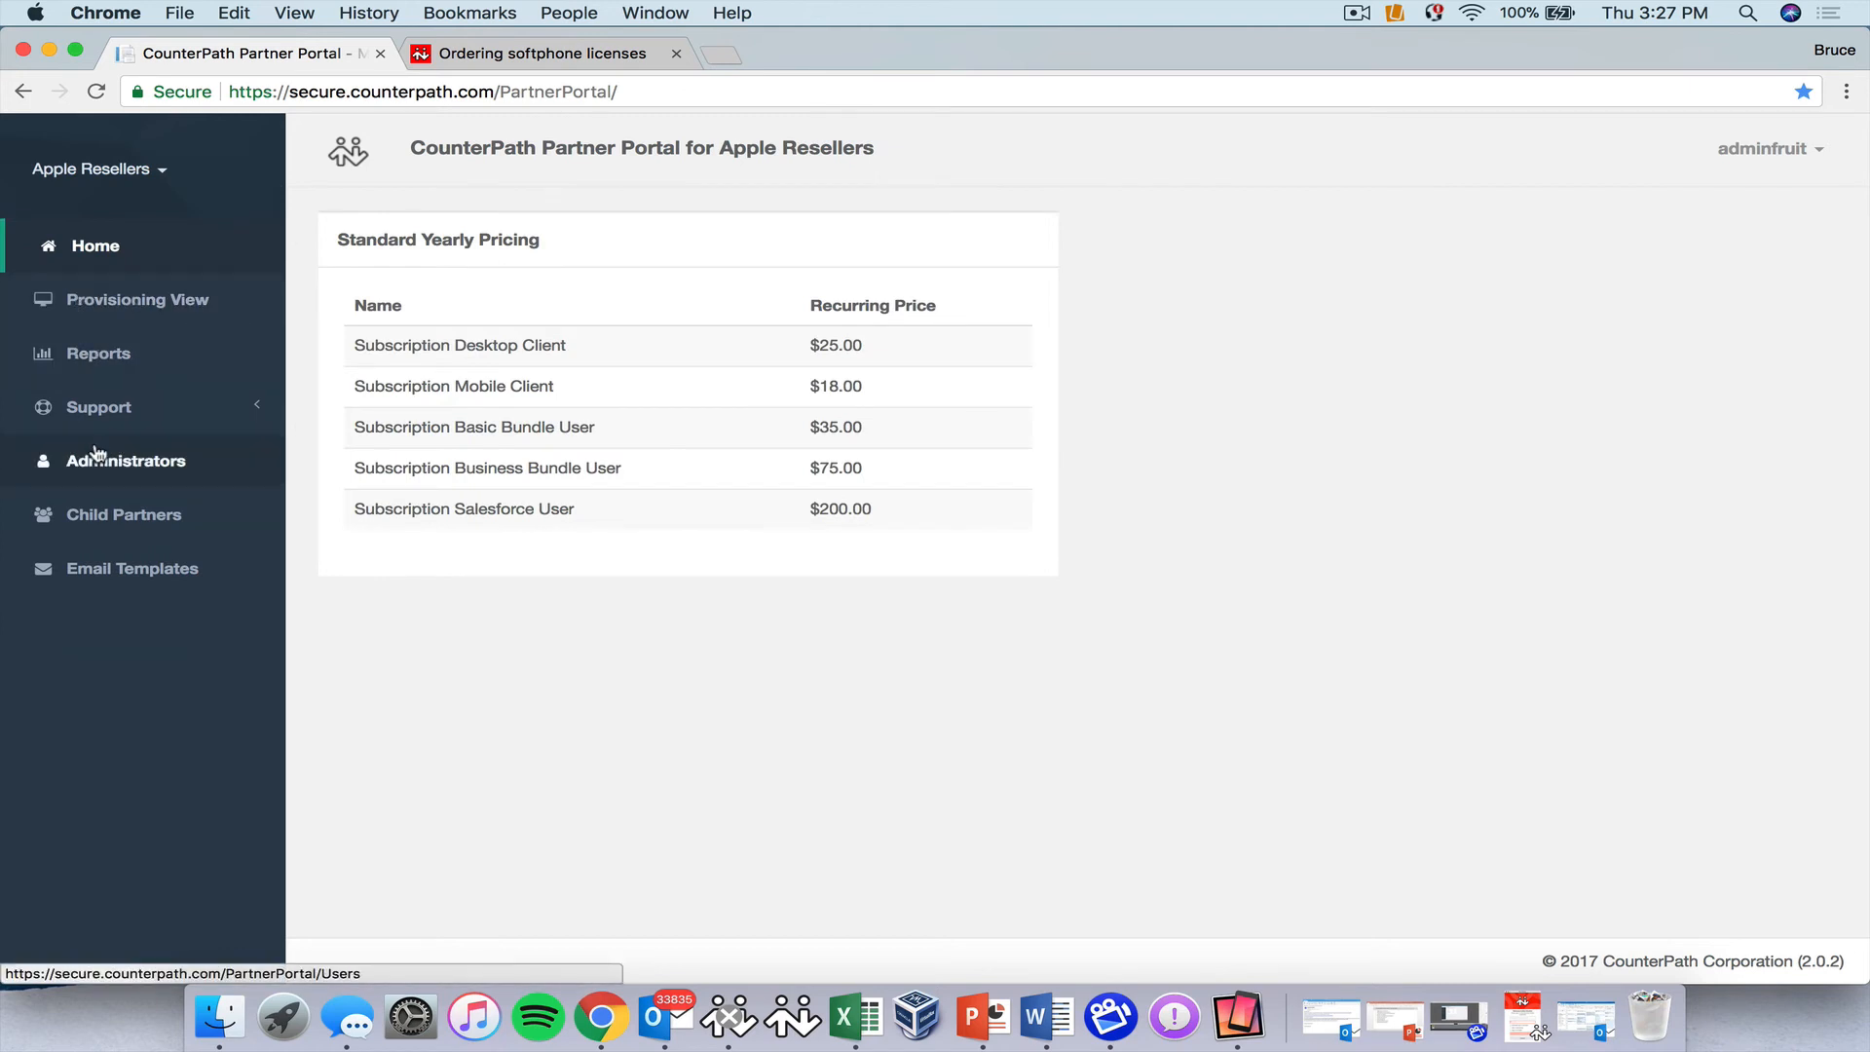
pyautogui.click(158, 171)
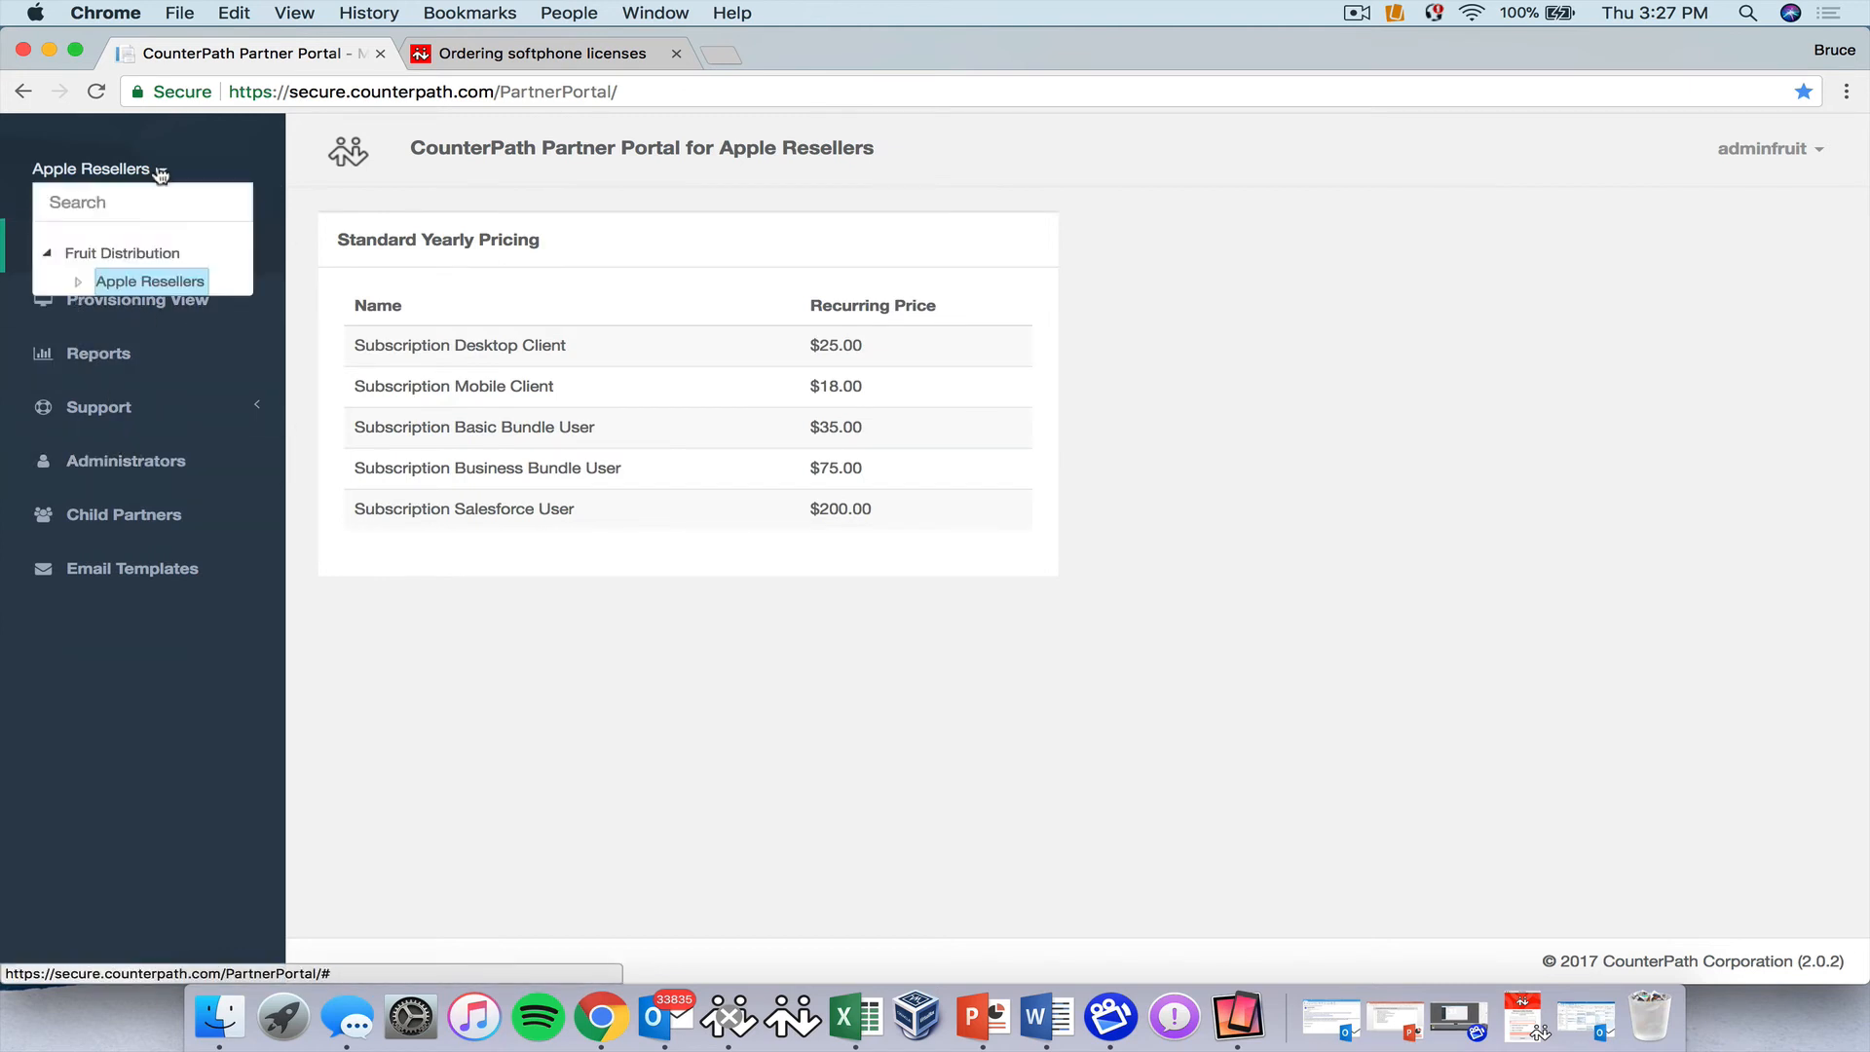
pyautogui.click(117, 253)
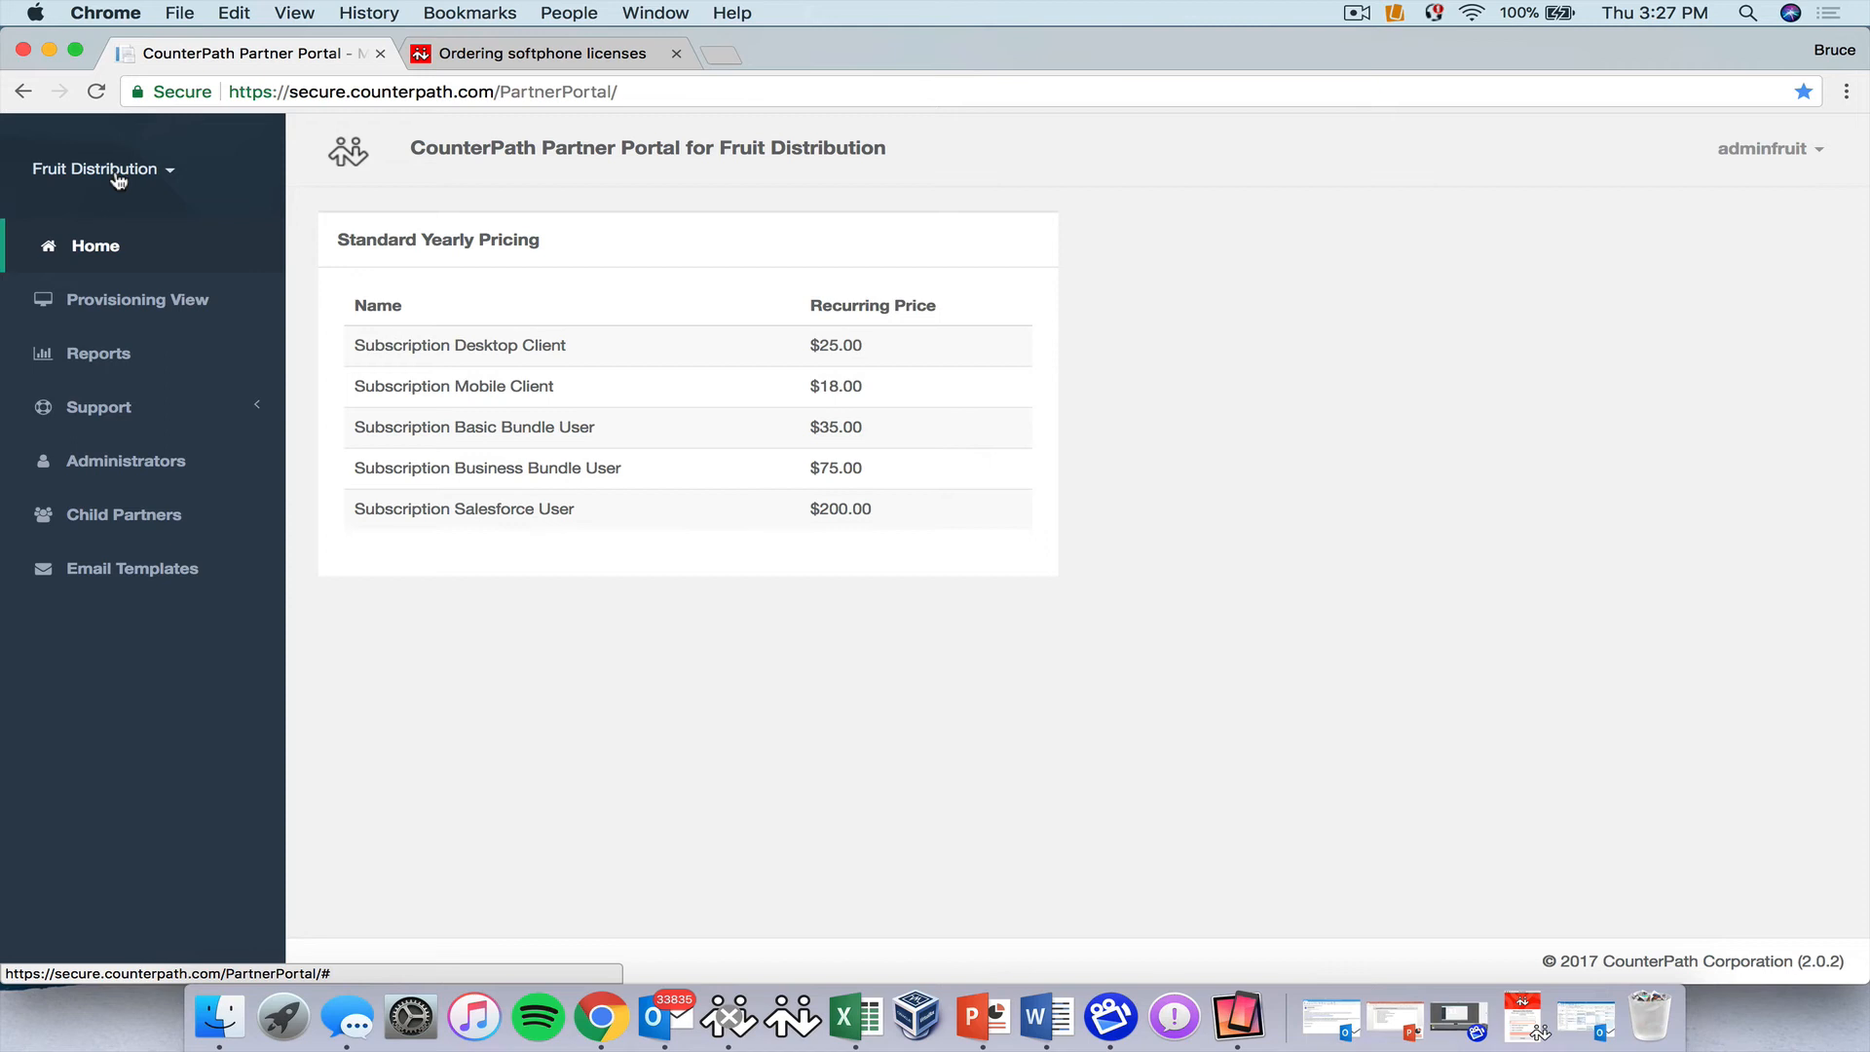
pyautogui.click(140, 571)
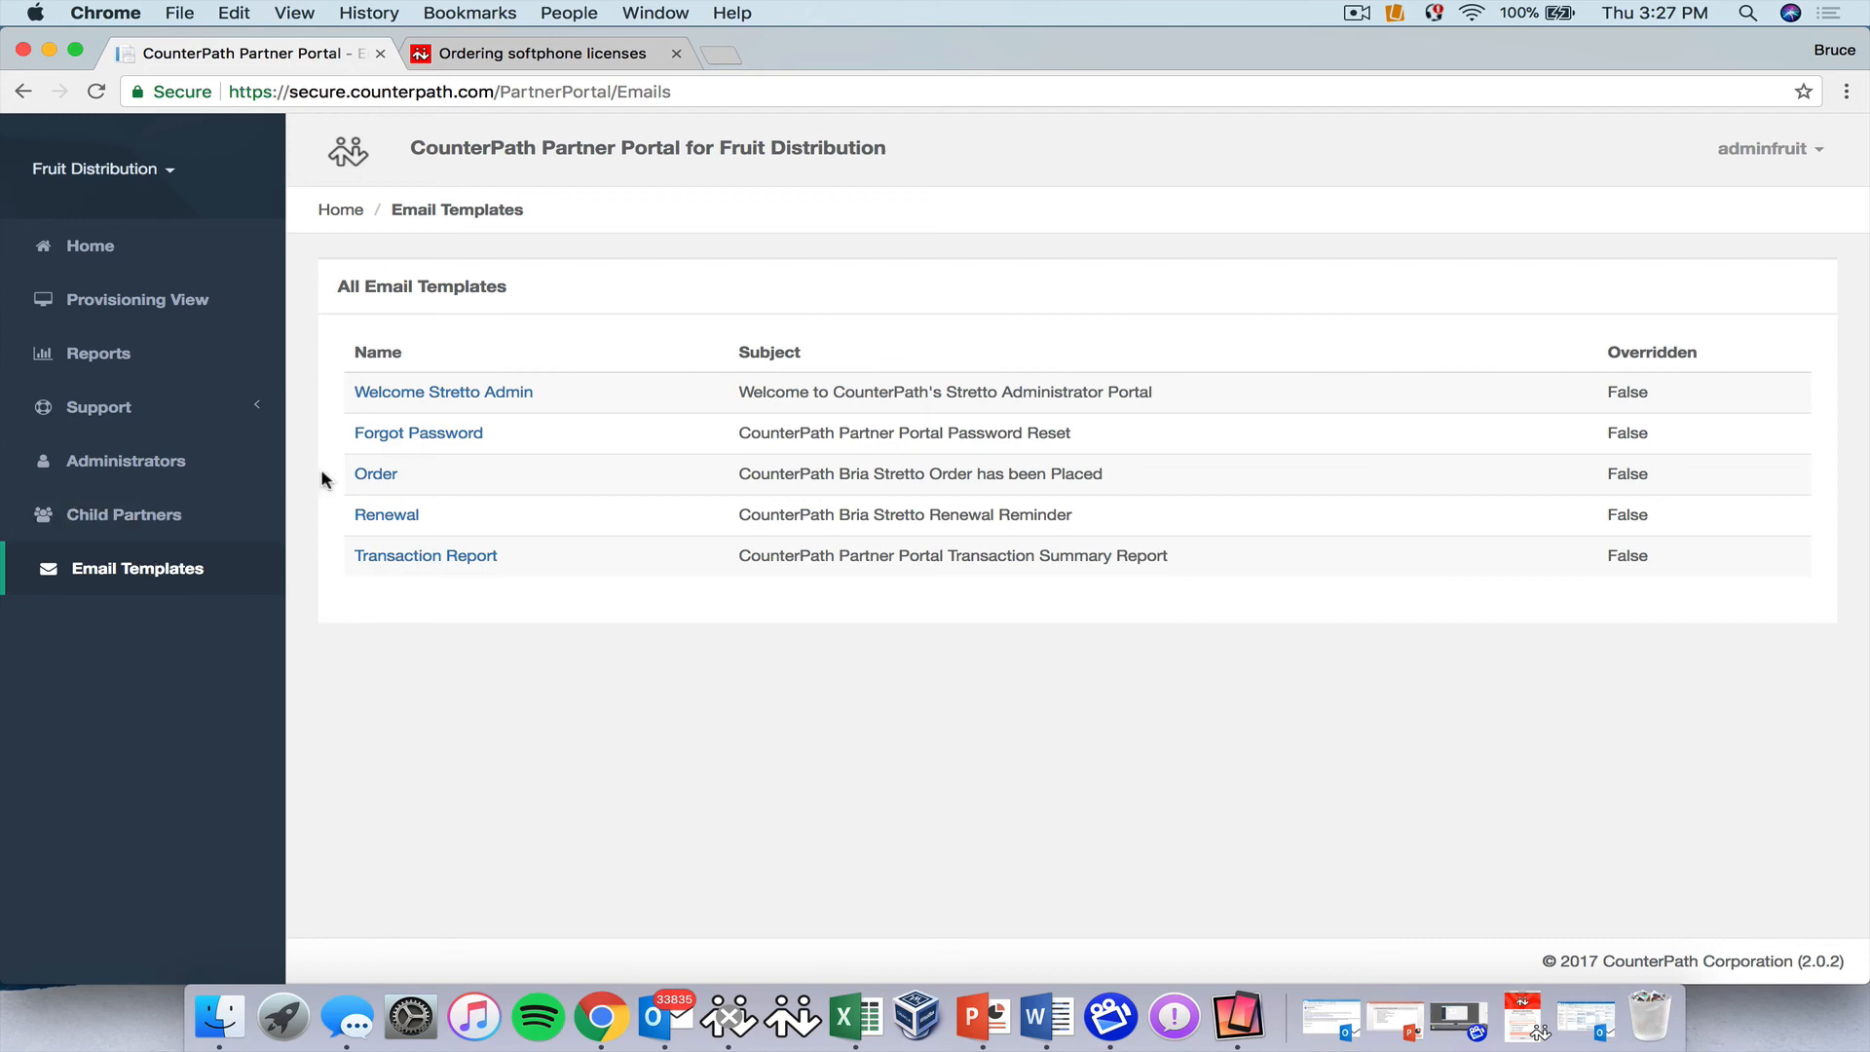
# In Welcome Stretto Admin, set the From Name to Fruit Distribution and the From Email domain to fruit.com.
pyautogui.click(408, 394)
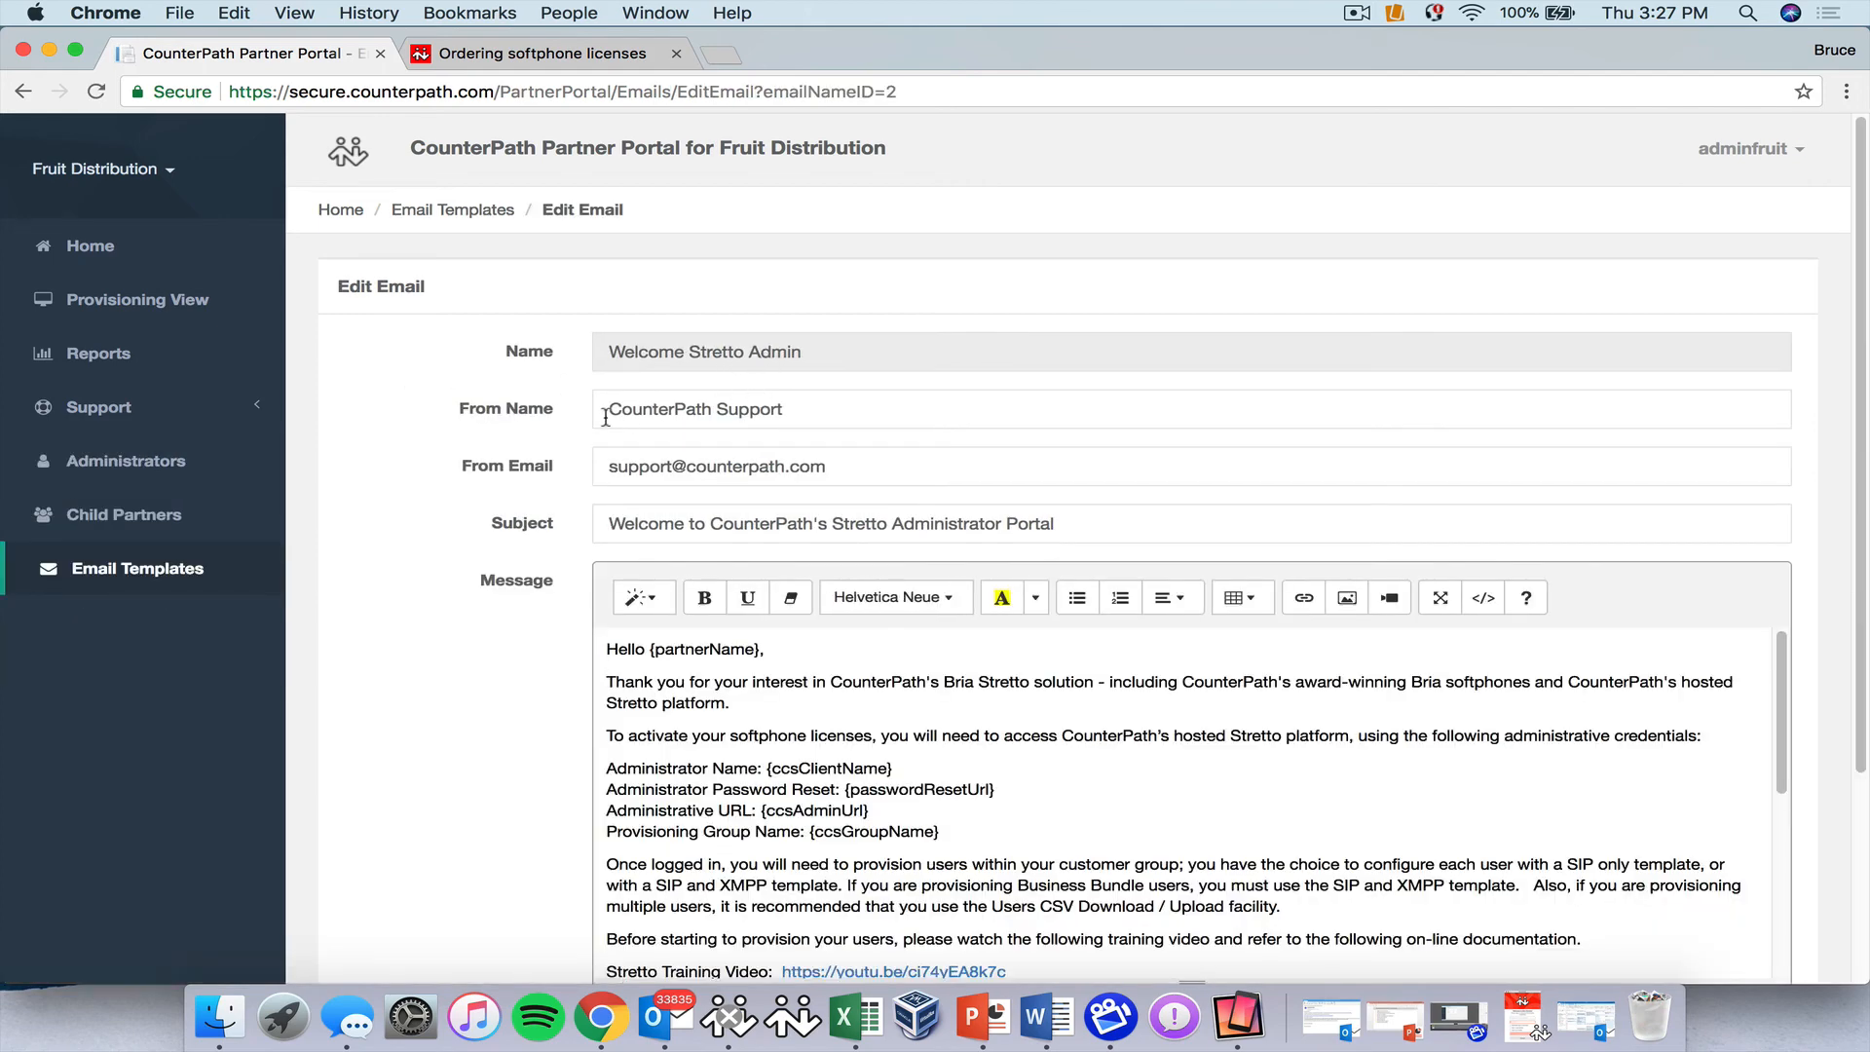
pyautogui.moveTo(604, 409); pyautogui.dragTo(711, 404)
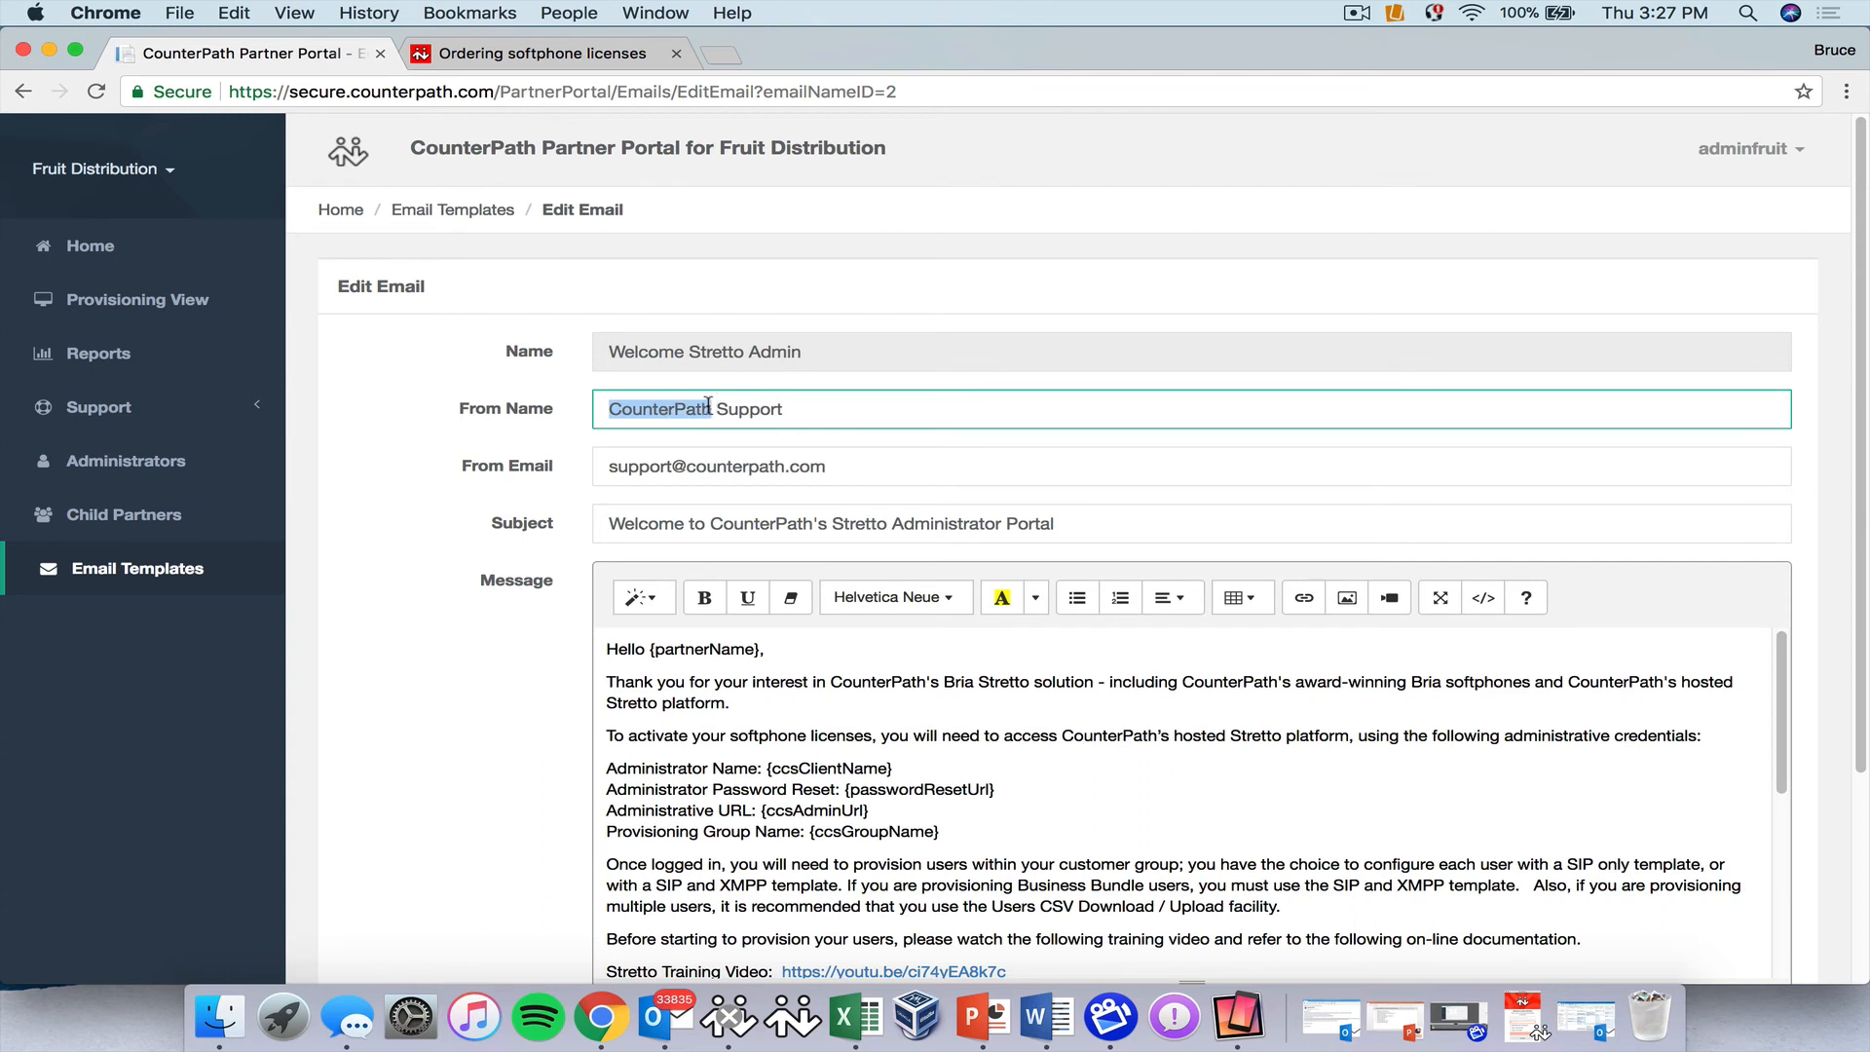
pyautogui.write('Fruit Di')
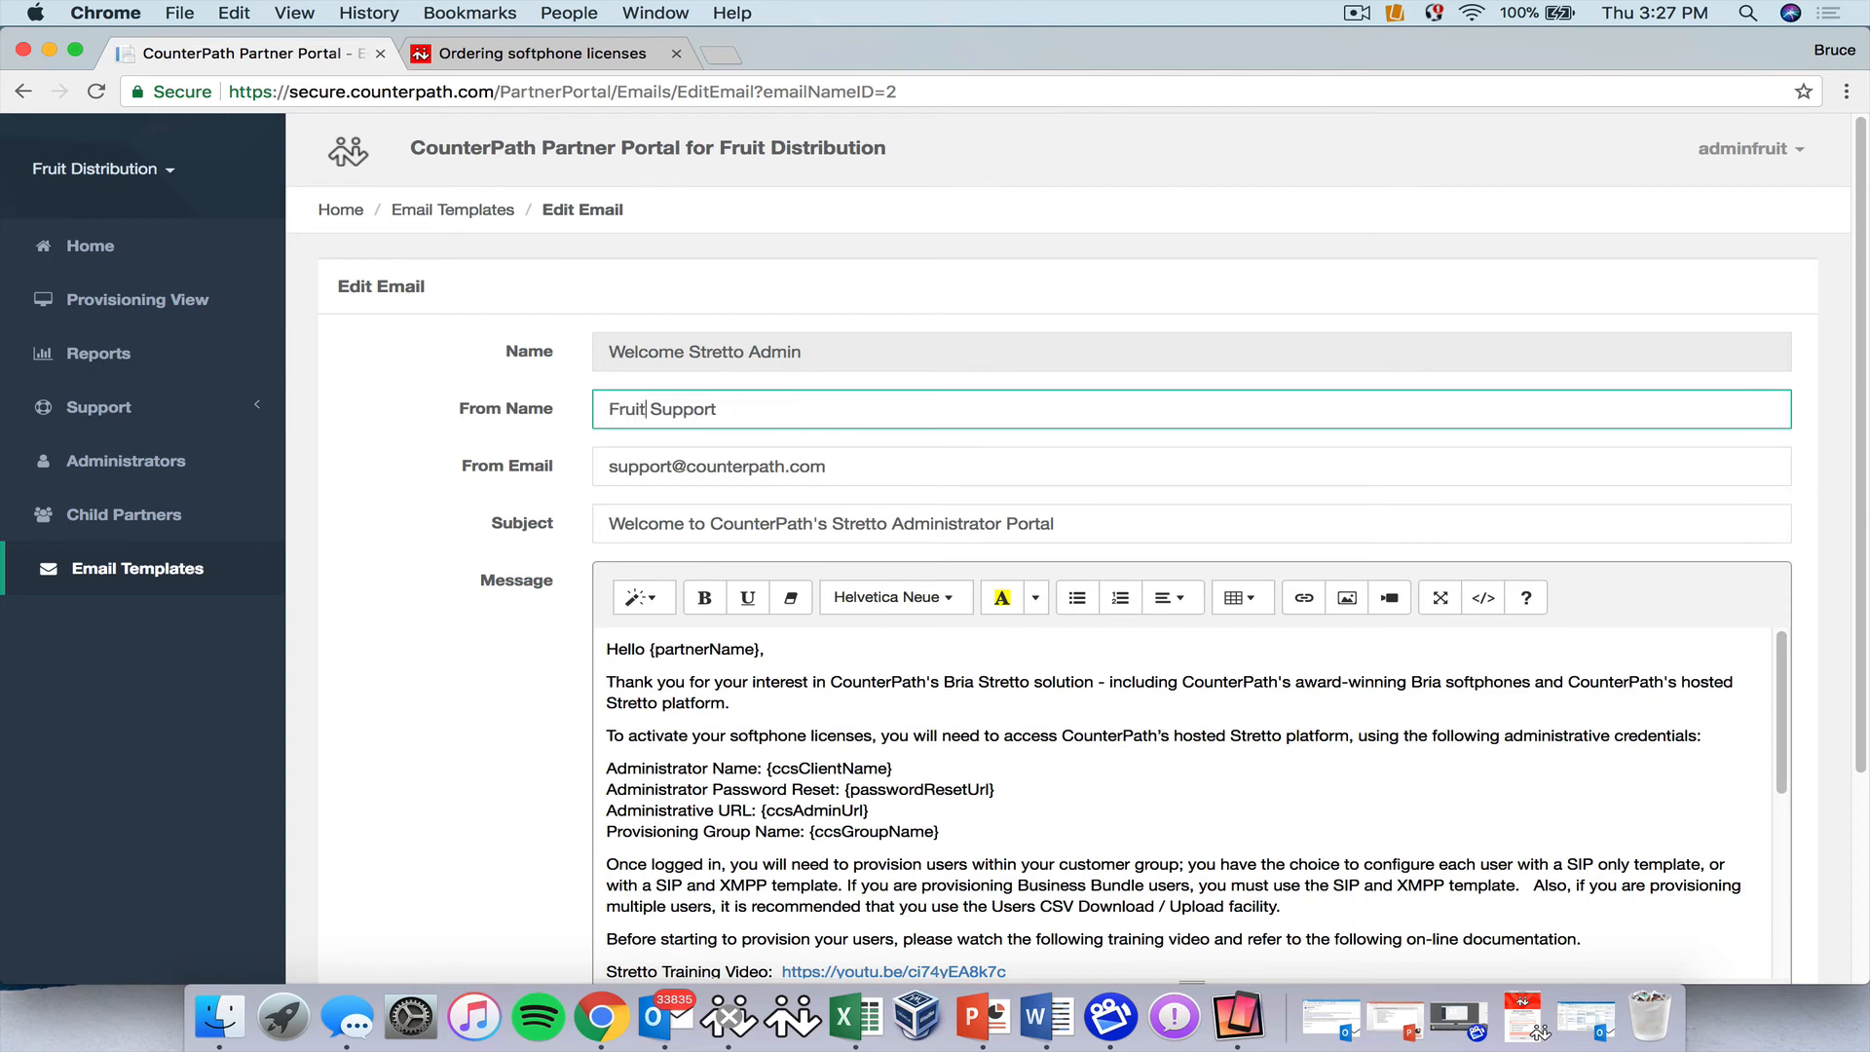
pyautogui.write('stribution')
pyautogui.moveTo(686, 466); pyautogui.dragTo(826, 466)
pyautogui.write('fruit')
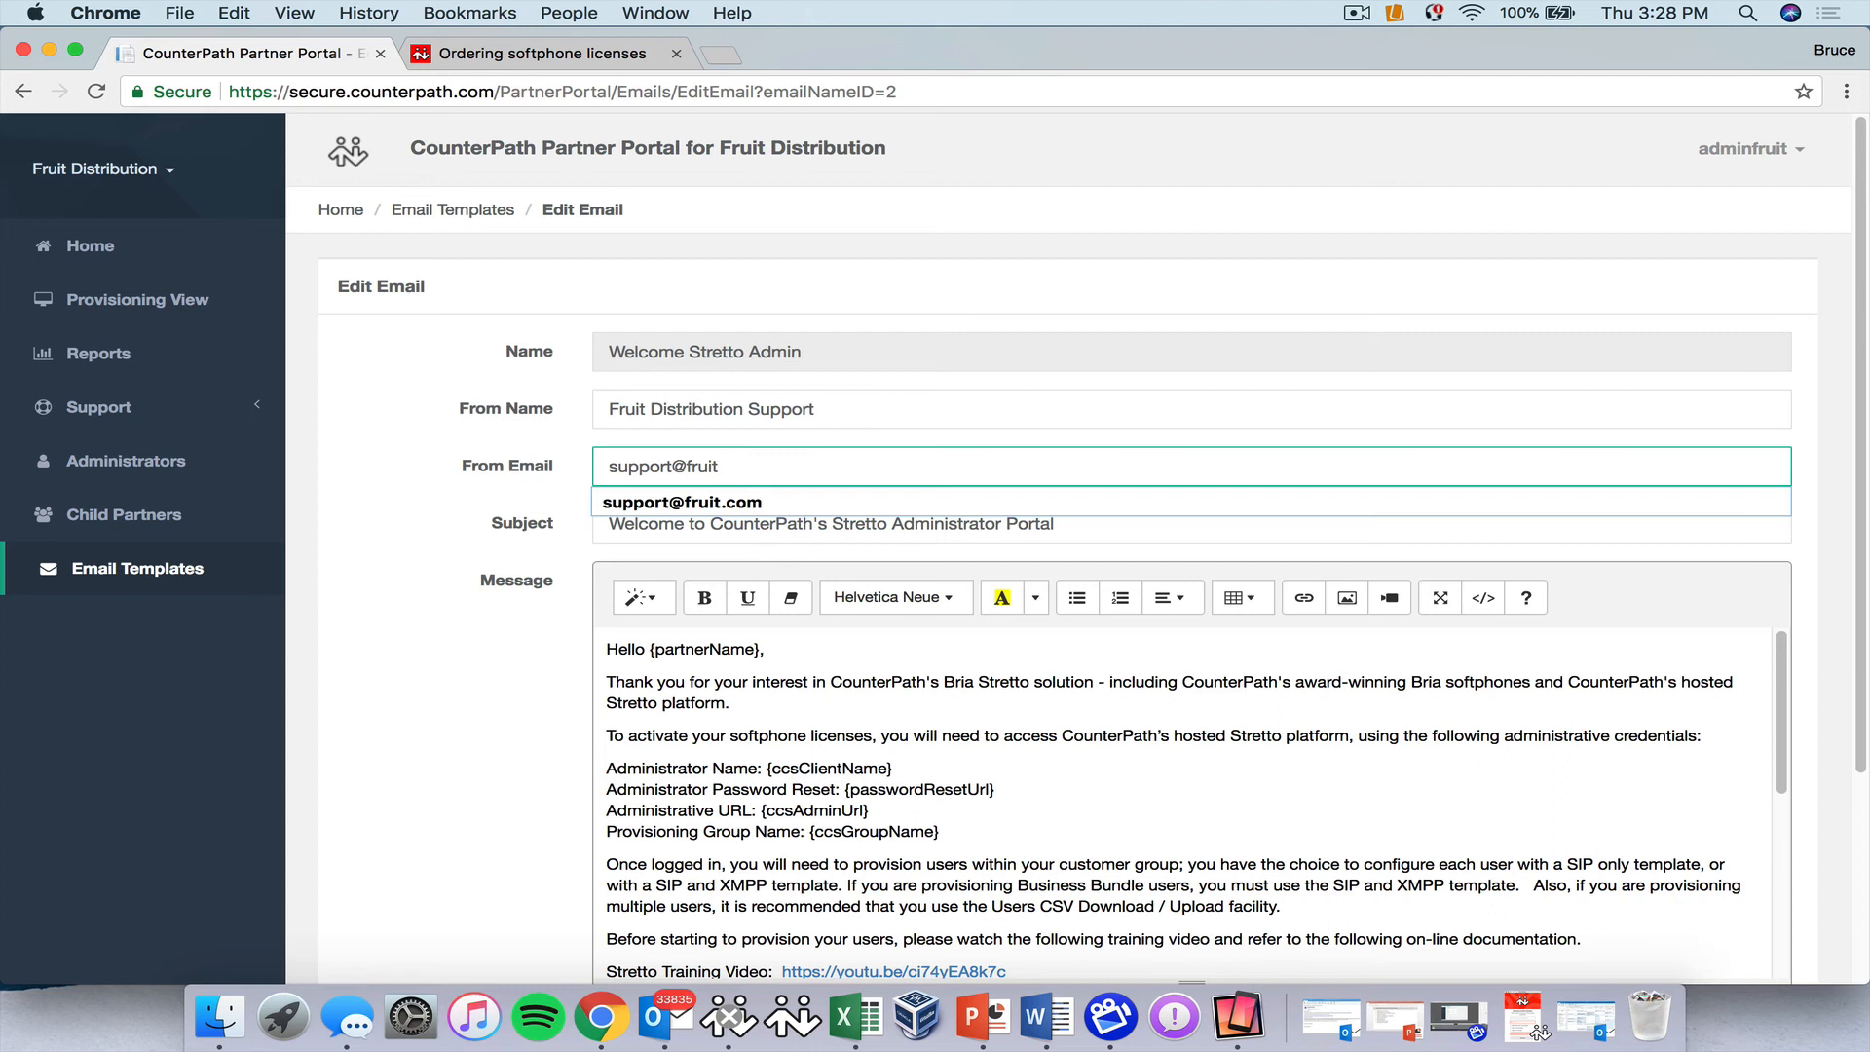
pyautogui.write('.con')
pyautogui.press('BackSpace')
pyautogui.write('m')
pyautogui.click(775, 826)
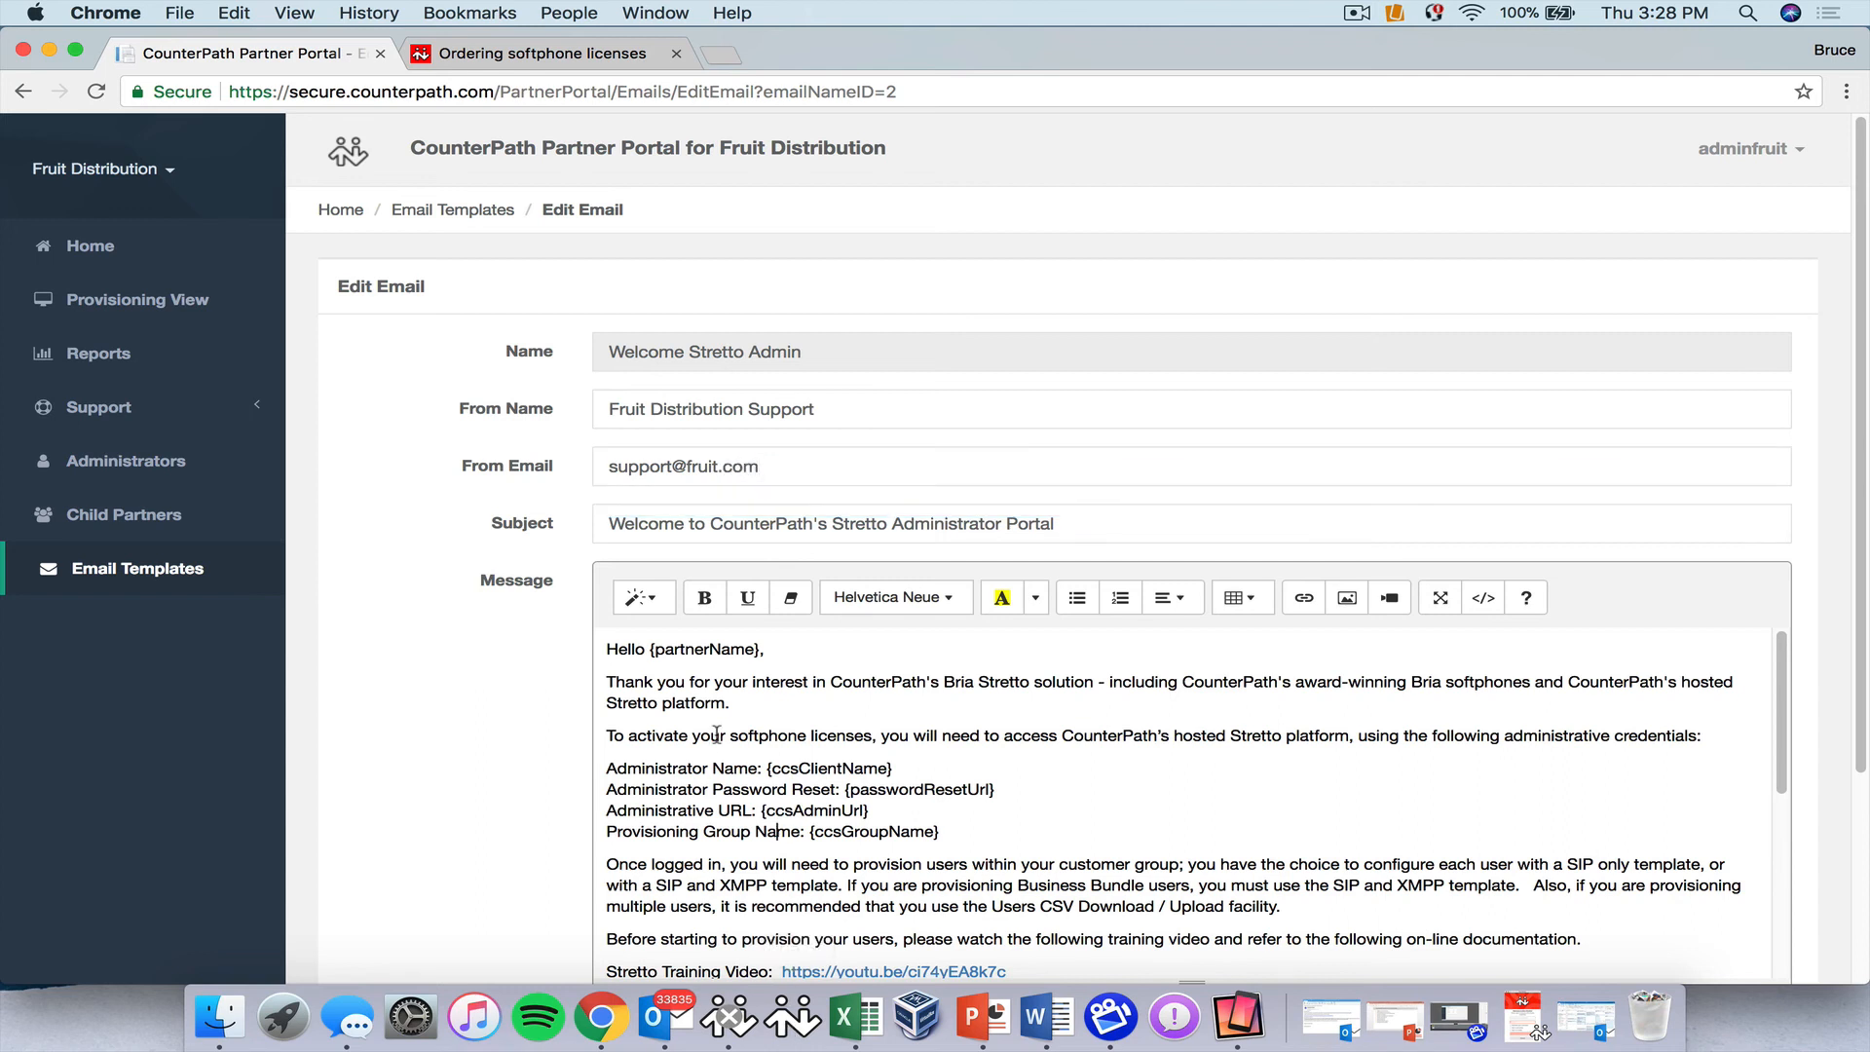
# Save the edited Welcome Stretto Admin template.
pyautogui.scroll(-5, 941, 844)
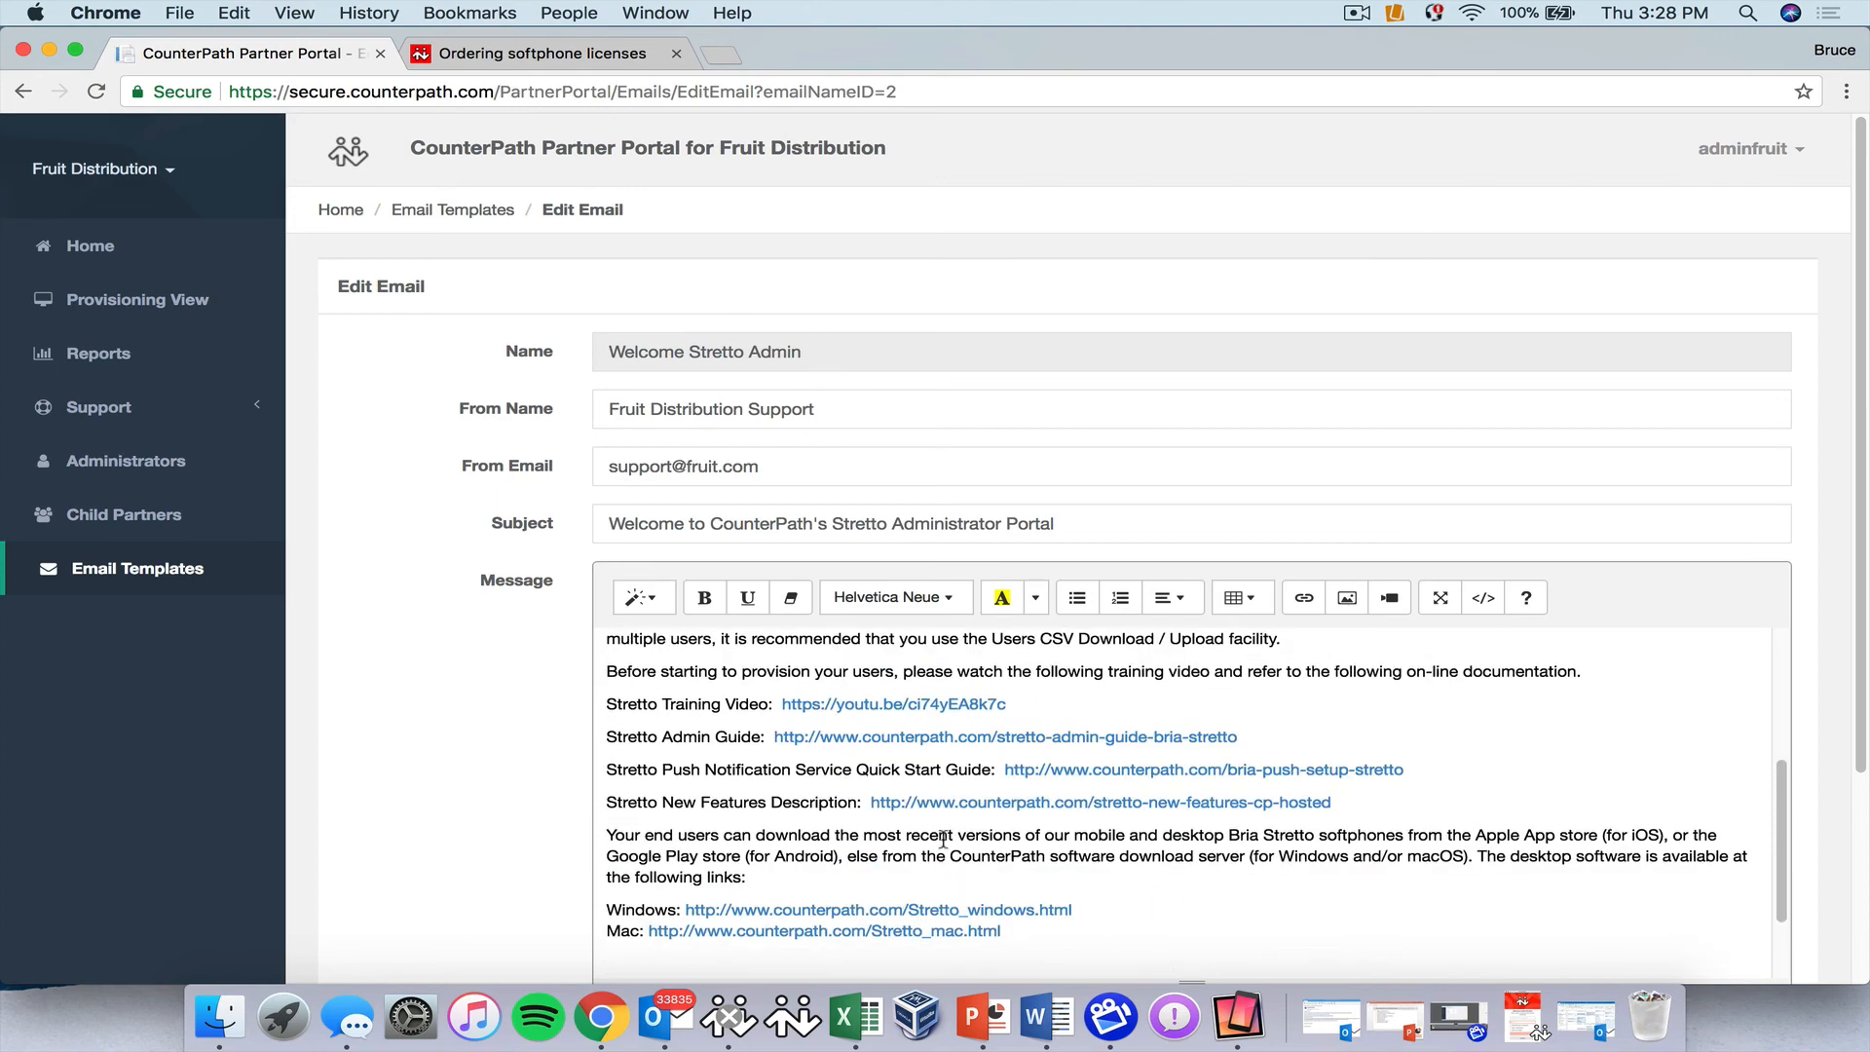
pyautogui.scroll(-5, 940, 844)
pyautogui.scroll(10, 943, 840)
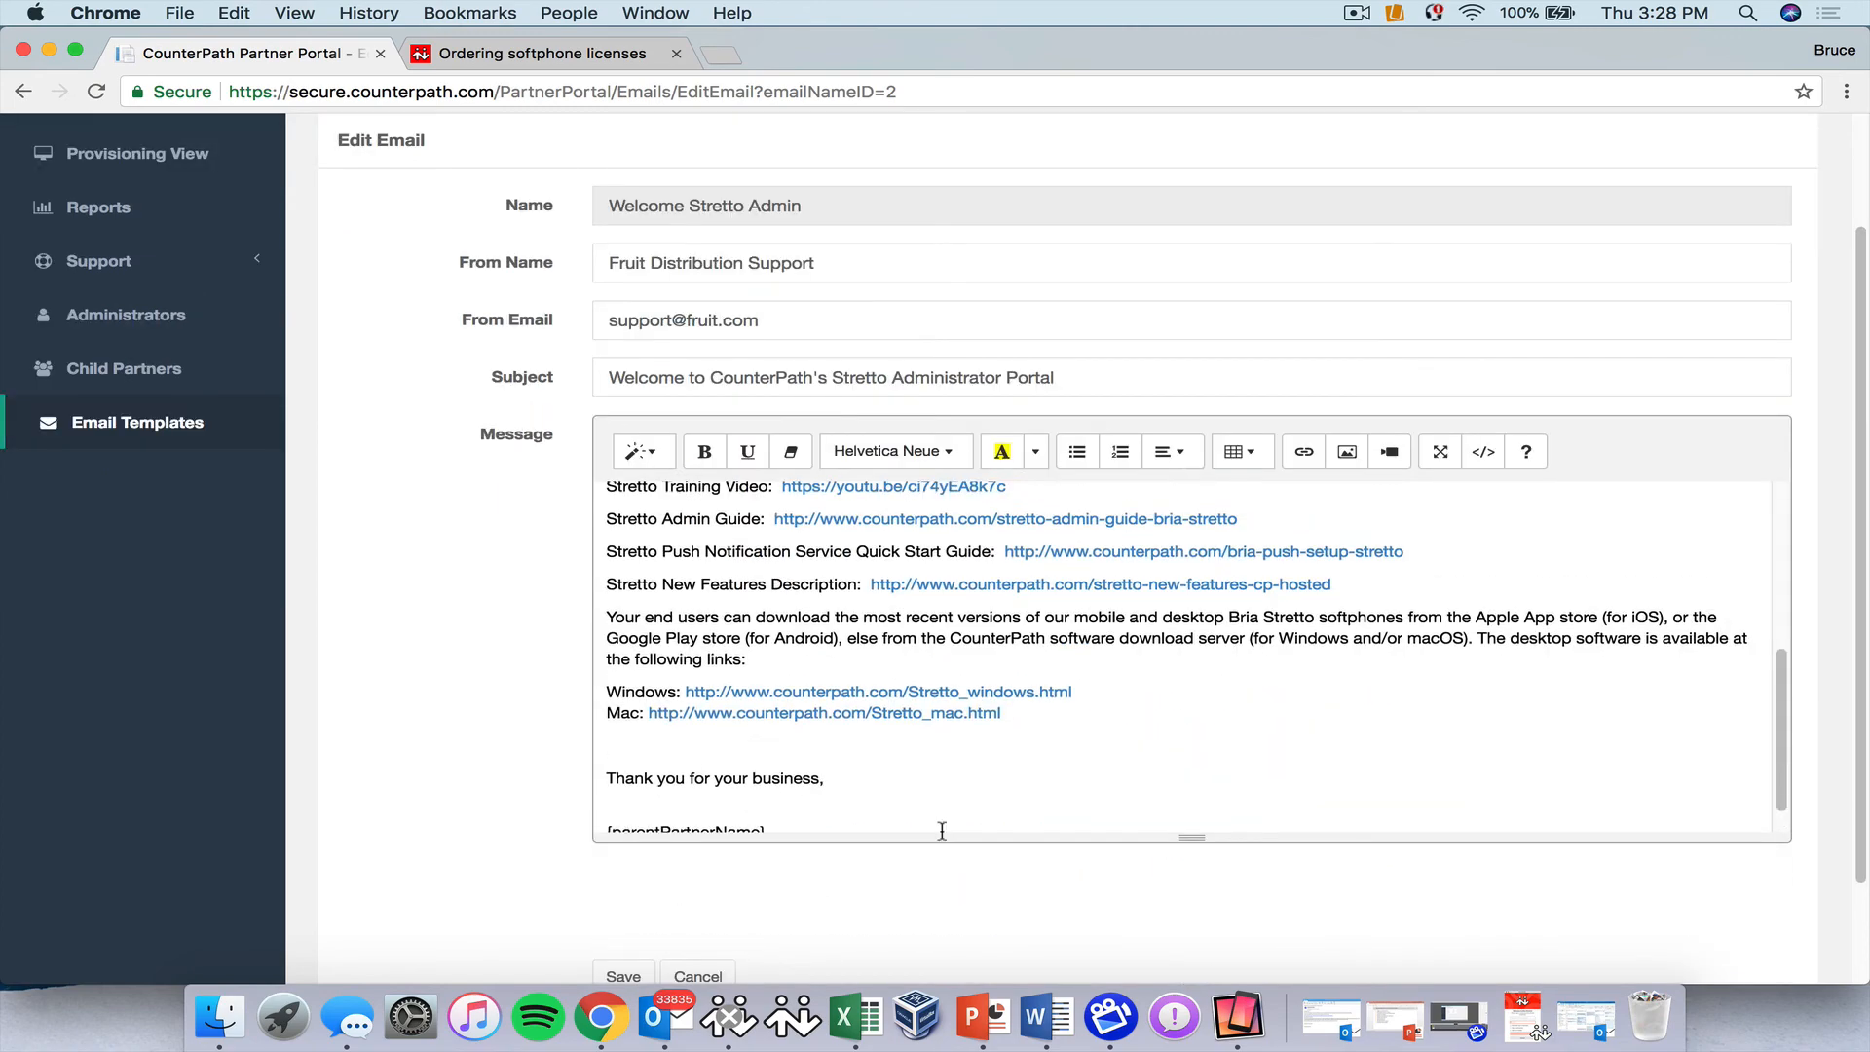
pyautogui.scroll(-10, 942, 830)
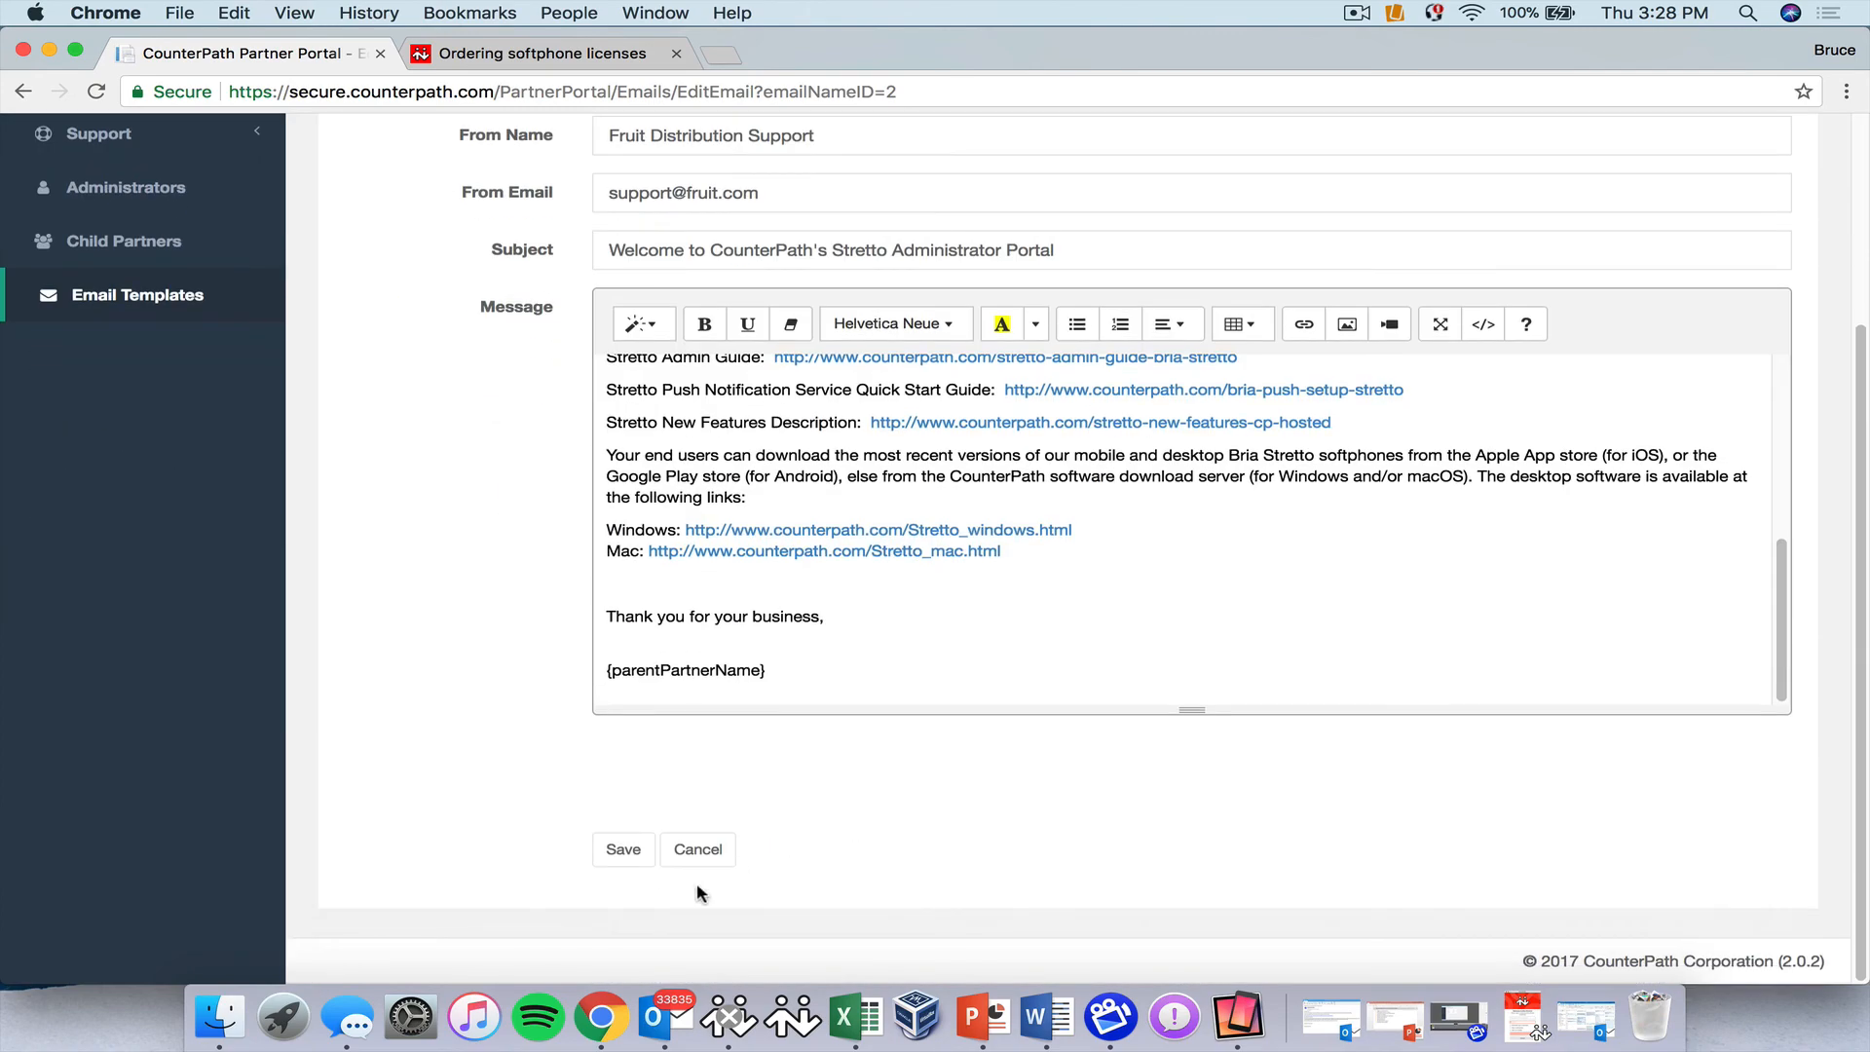
pyautogui.click(624, 851)
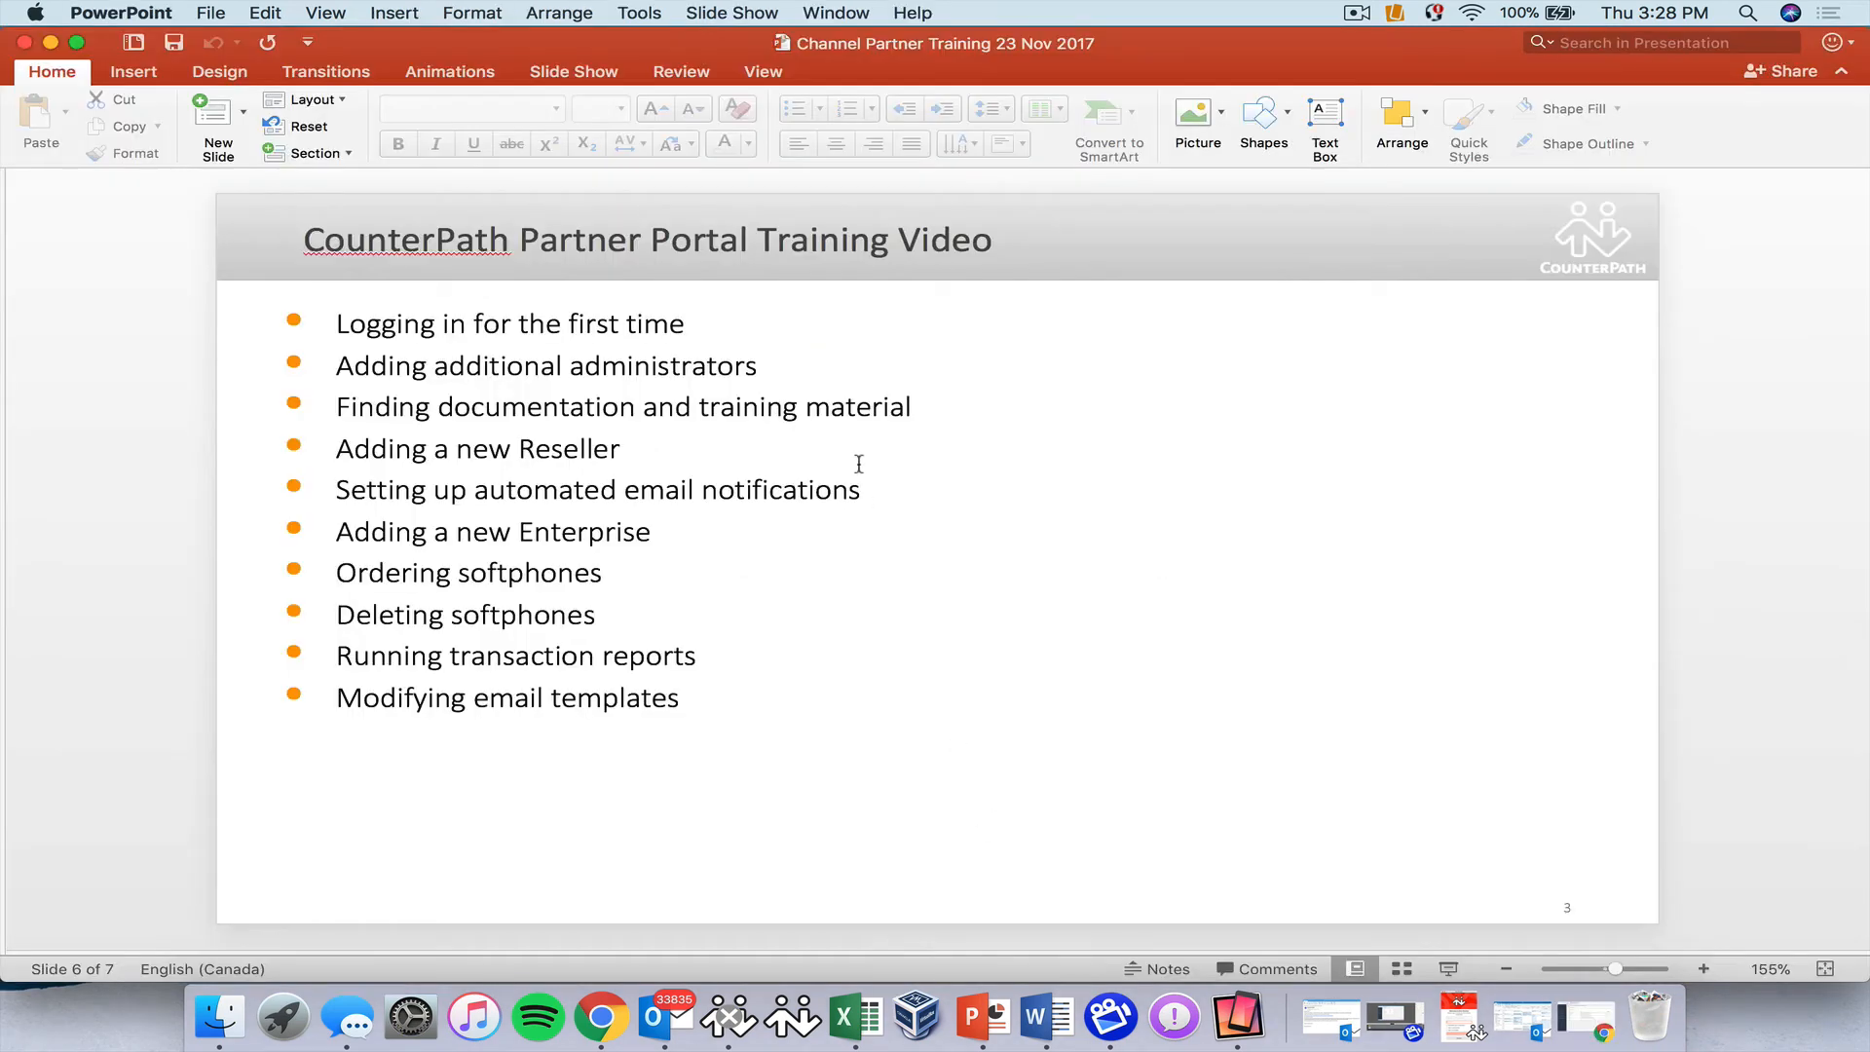